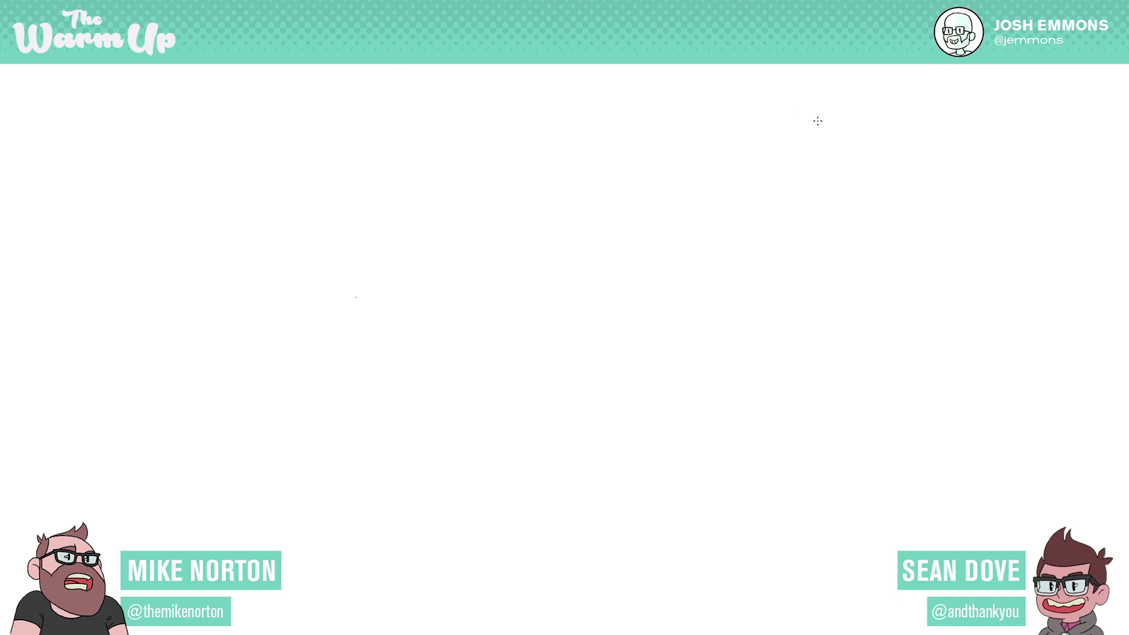
# - Sketch the red clown's rounded cranium with overlapping curved strokes and close it with a shallow line at eye level
pyautogui.moveTo(823, 118)
pyautogui.mouseDown()
pyautogui.moveTo(792, 166)
pyautogui.moveTo(808, 126)
pyautogui.moveTo(791, 181)
pyautogui.mouseUp()
pyautogui.moveTo(800, 137); pyautogui.dragTo(795, 192)
pyautogui.moveTo(811, 124)
pyautogui.mouseDown()
pyautogui.moveTo(794, 143)
pyautogui.moveTo(835, 118)
pyautogui.moveTo(865, 126)
pyautogui.moveTo(885, 153)
pyautogui.mouseUp()
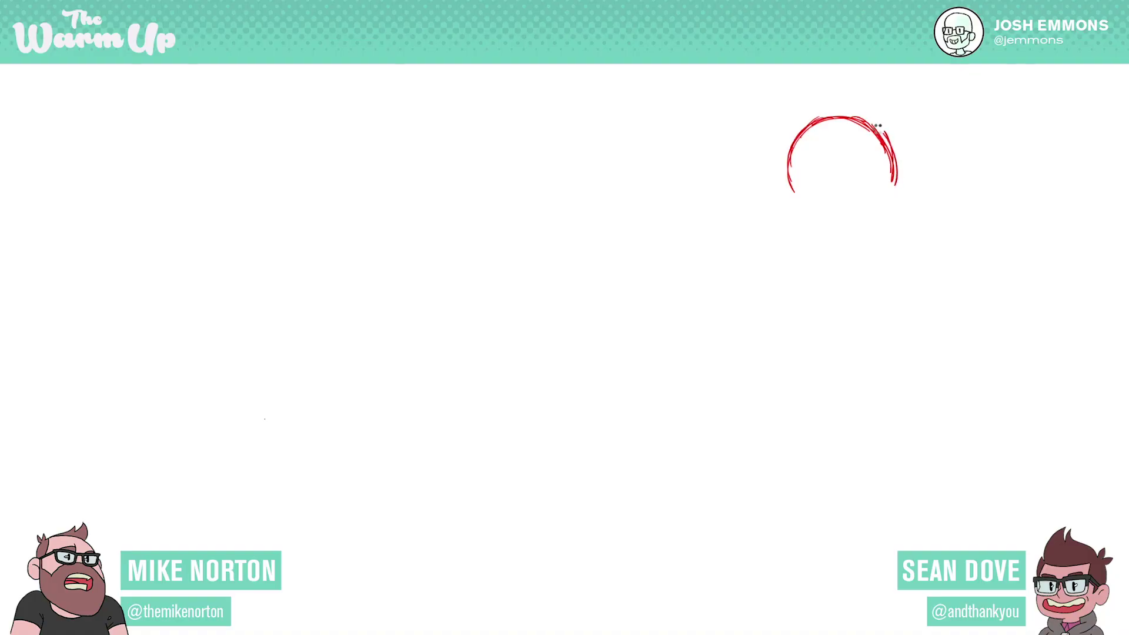
pyautogui.moveTo(850, 115); pyautogui.dragTo(894, 199)
pyautogui.moveTo(876, 131); pyautogui.dragTo(888, 146)
pyautogui.moveTo(873, 116)
pyautogui.mouseDown()
pyautogui.moveTo(816, 130)
pyautogui.moveTo(788, 187)
pyautogui.moveTo(803, 209)
pyautogui.mouseUp()
pyautogui.moveTo(894, 193); pyautogui.dragTo(886, 207)
pyautogui.moveTo(900, 195); pyautogui.dragTo(868, 120)
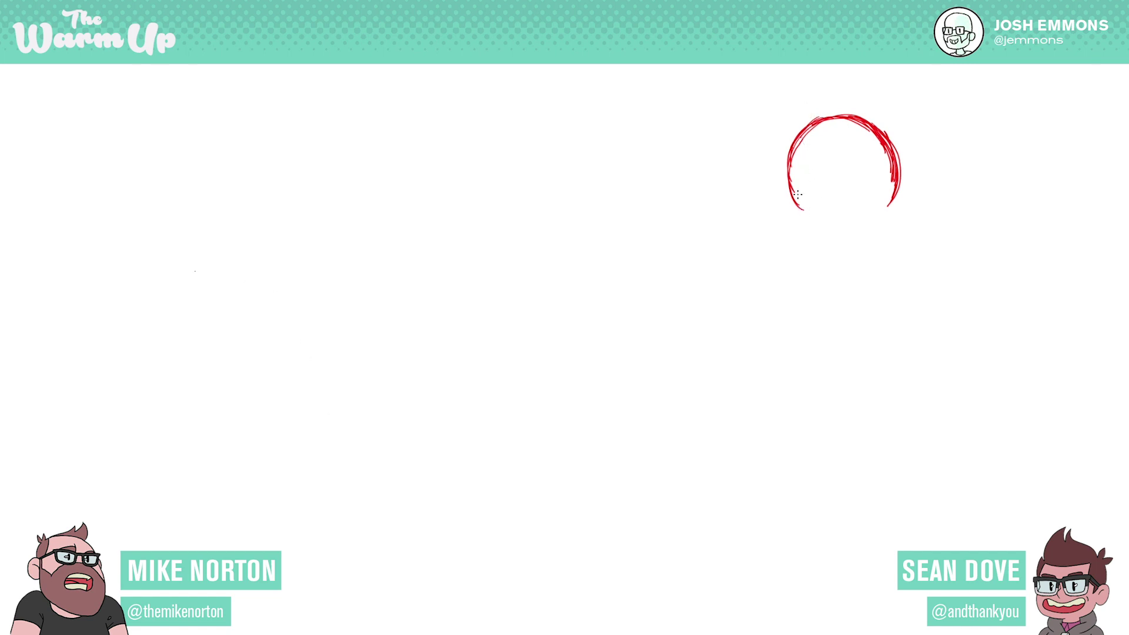
pyautogui.moveTo(819, 213); pyautogui.dragTo(875, 206)
pyautogui.moveTo(822, 122)
pyautogui.mouseDown()
pyautogui.moveTo(846, 120)
pyautogui.moveTo(897, 147)
pyautogui.moveTo(901, 177)
pyautogui.mouseUp()
pyautogui.moveTo(888, 130); pyautogui.dragTo(897, 147)
# - Sketch the tapered jaw, scowling eyes and brows, and round nose below the red cranium
pyautogui.moveTo(805, 212); pyautogui.dragTo(818, 236)
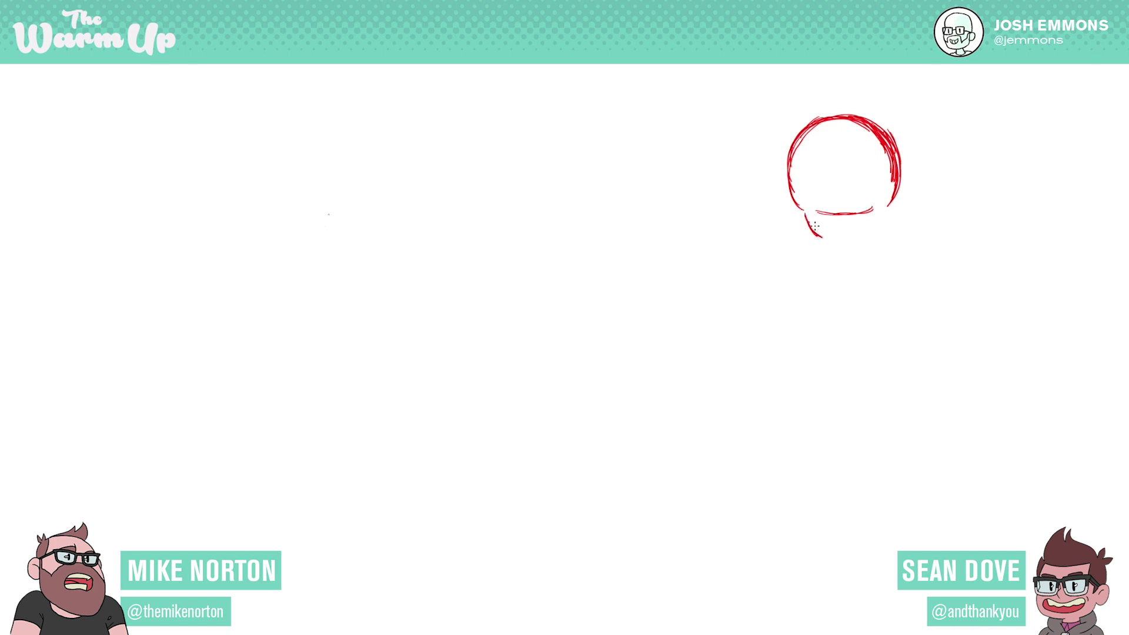
pyautogui.moveTo(820, 240); pyautogui.dragTo(844, 268)
pyautogui.moveTo(889, 207)
pyautogui.mouseDown()
pyautogui.moveTo(847, 271)
pyautogui.moveTo(884, 211)
pyautogui.mouseUp()
pyautogui.moveTo(813, 204)
pyautogui.mouseDown()
pyautogui.moveTo(837, 212)
pyautogui.moveTo(811, 202)
pyautogui.moveTo(841, 215)
pyautogui.moveTo(812, 205)
pyautogui.moveTo(833, 220)
pyautogui.moveTo(821, 224)
pyautogui.moveTo(872, 204)
pyautogui.mouseUp()
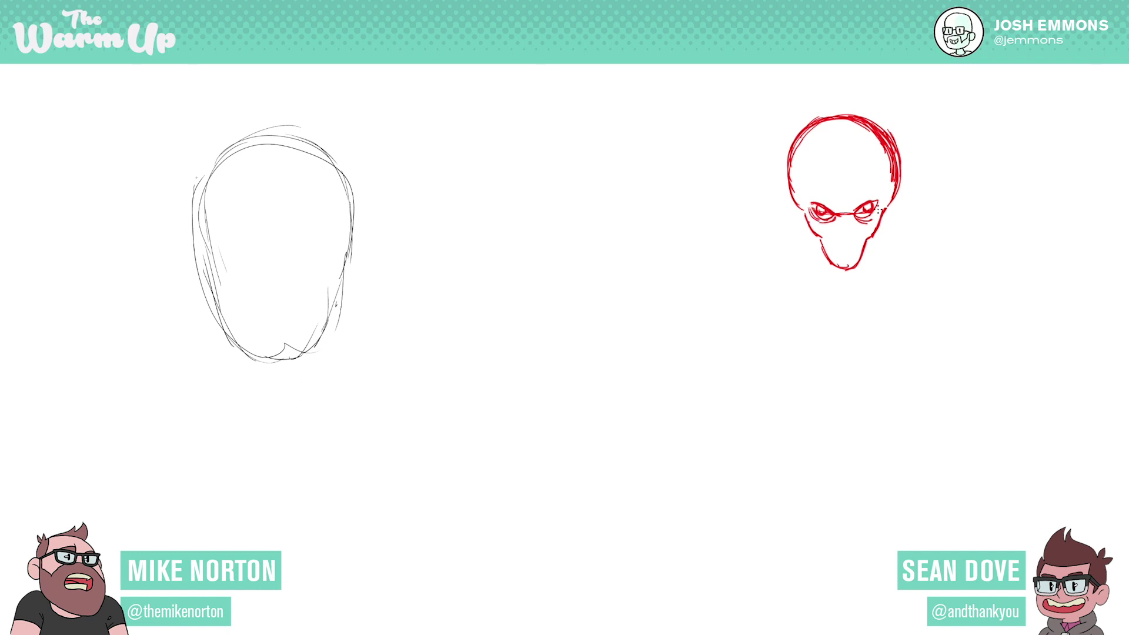
pyautogui.moveTo(806, 200)
pyautogui.mouseDown()
pyautogui.moveTo(819, 188)
pyautogui.moveTo(838, 210)
pyautogui.moveTo(885, 189)
pyautogui.mouseUp()
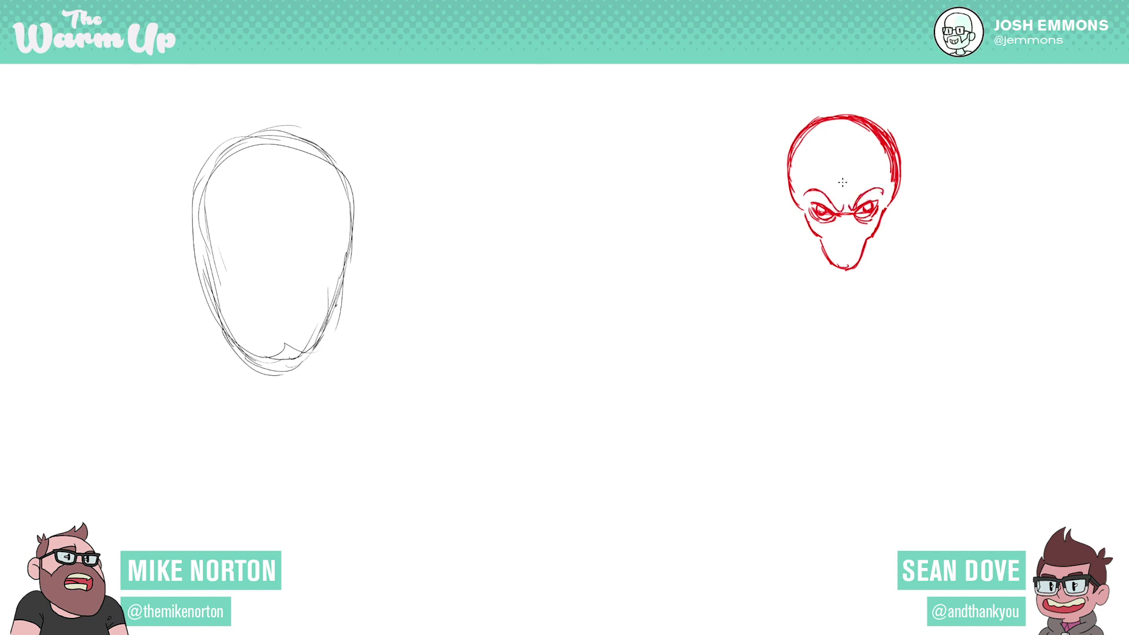
pyautogui.moveTo(851, 207); pyautogui.dragTo(849, 226)
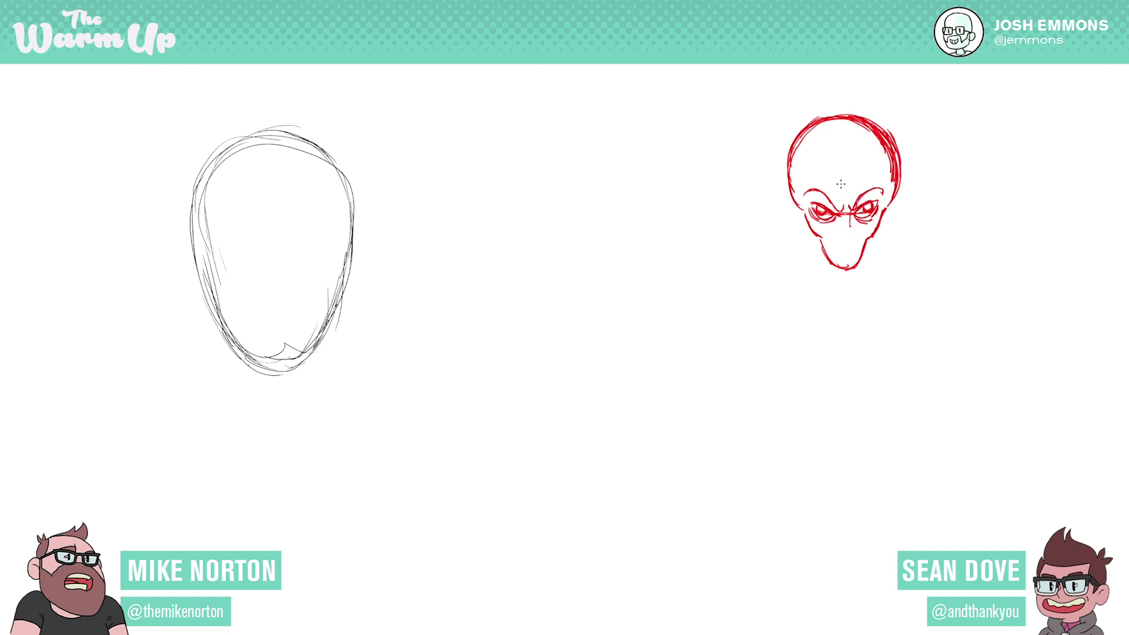
pyautogui.moveTo(850, 227)
pyautogui.mouseDown()
pyautogui.moveTo(833, 234)
pyautogui.moveTo(852, 244)
pyautogui.moveTo(860, 231)
pyautogui.moveTo(856, 241)
pyautogui.mouseUp()
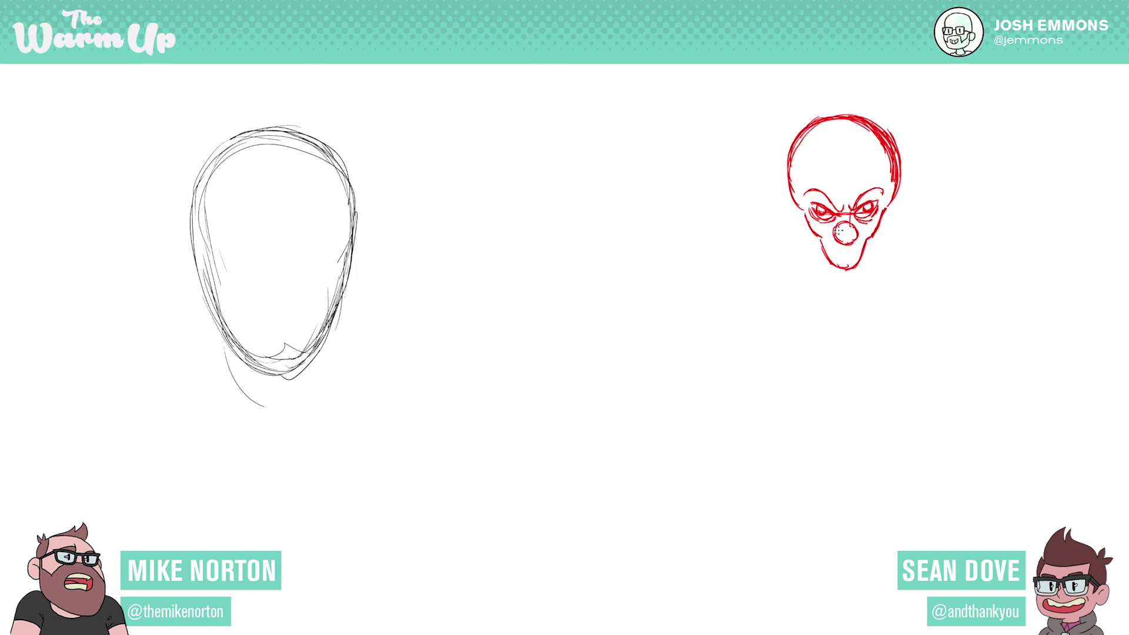
# - Widen the red clown head with a free transform and touch up its eye area
pyautogui.hotkey('ctrl', 't')
pyautogui.moveTo(903, 192); pyautogui.dragTo(940, 185)
pyautogui.press('Return')
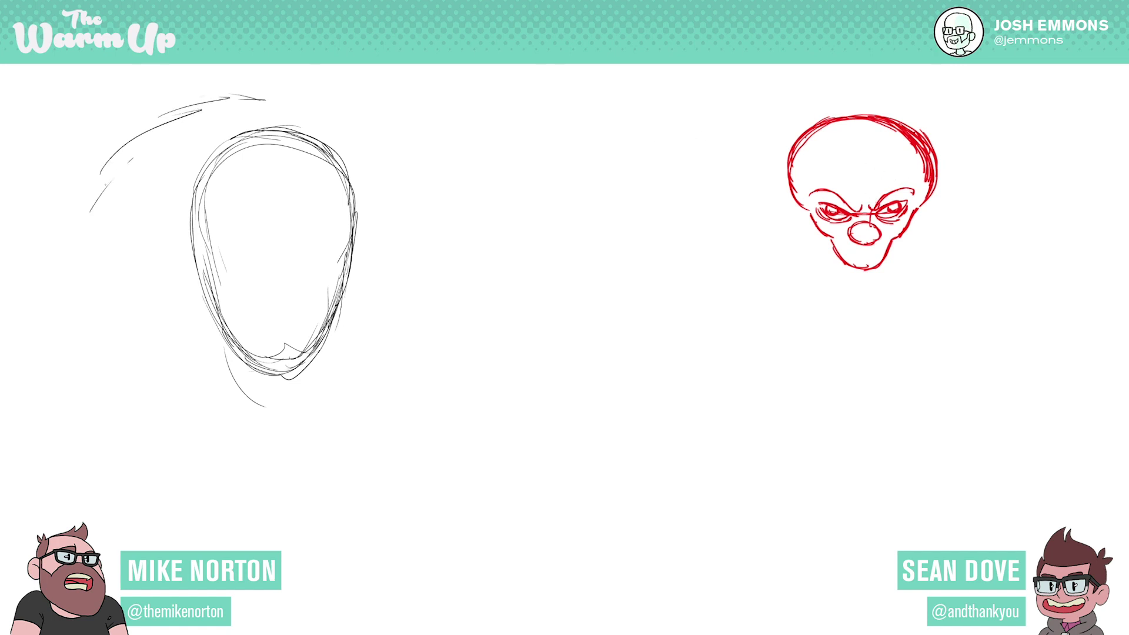
pyautogui.moveTo(890, 201)
pyautogui.mouseDown()
pyautogui.moveTo(848, 203)
pyautogui.moveTo(868, 204)
pyautogui.mouseUp()
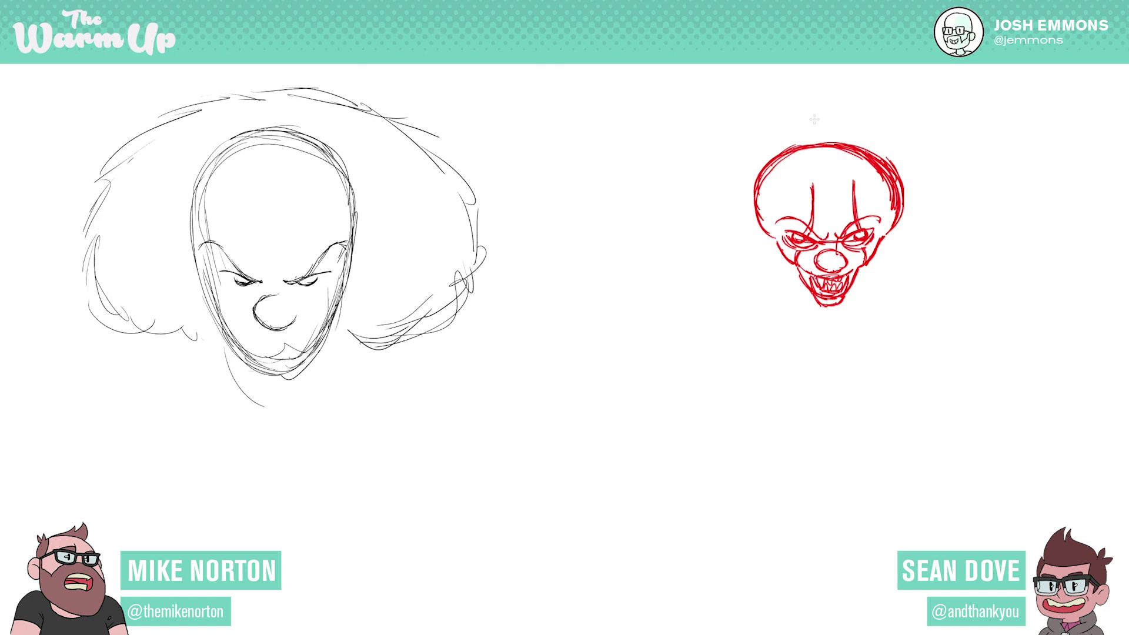
# - Sketch a flame-shaped hair tuft on top of the red clown's head and a pointed hair tuft on each side
pyautogui.moveTo(821, 154)
pyautogui.mouseDown()
pyautogui.moveTo(800, 113)
pyautogui.moveTo(825, 76)
pyautogui.moveTo(861, 126)
pyautogui.moveTo(862, 140)
pyautogui.moveTo(835, 154)
pyautogui.mouseUp()
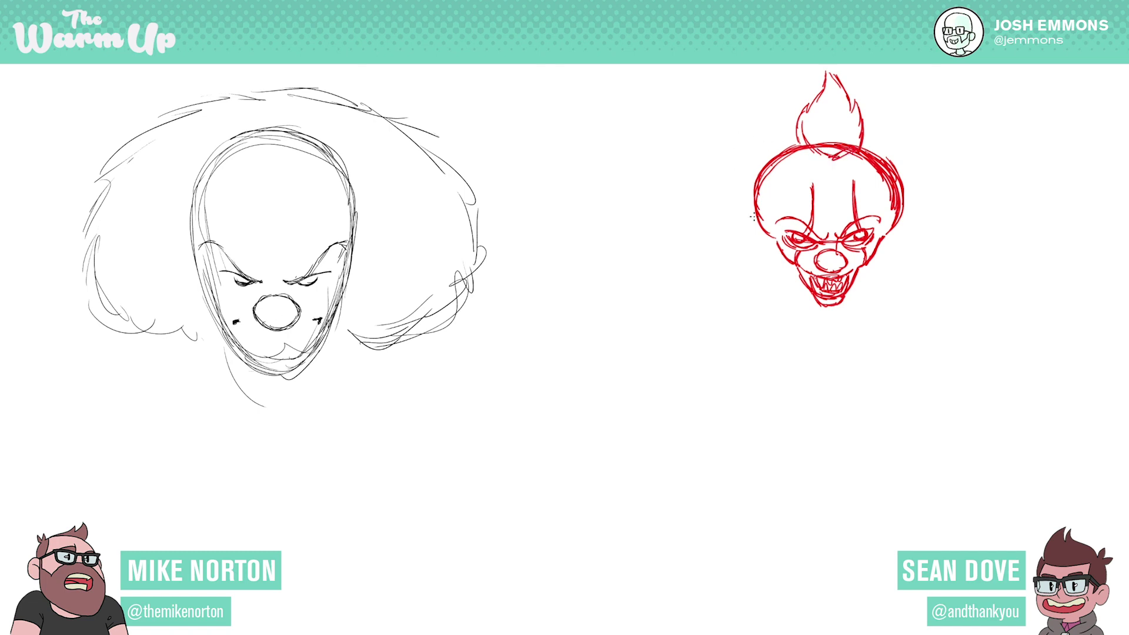
pyautogui.moveTo(765, 237)
pyautogui.mouseDown()
pyautogui.moveTo(727, 210)
pyautogui.moveTo(718, 149)
pyautogui.moveTo(728, 137)
pyautogui.moveTo(729, 154)
pyautogui.moveTo(731, 138)
pyautogui.moveTo(755, 149)
pyautogui.moveTo(816, 140)
pyautogui.mouseUp()
pyautogui.moveTo(885, 245)
pyautogui.mouseDown()
pyautogui.moveTo(936, 208)
pyautogui.moveTo(918, 228)
pyautogui.moveTo(943, 184)
pyautogui.moveTo(946, 148)
pyautogui.moveTo(954, 168)
pyautogui.moveTo(934, 136)
pyautogui.moveTo(928, 156)
pyautogui.moveTo(874, 147)
pyautogui.moveTo(853, 105)
pyautogui.mouseUp()
pyautogui.moveTo(853, 105)
pyautogui.mouseDown()
pyautogui.moveTo(842, 80)
pyautogui.moveTo(817, 106)
pyautogui.moveTo(852, 71)
pyautogui.mouseUp()
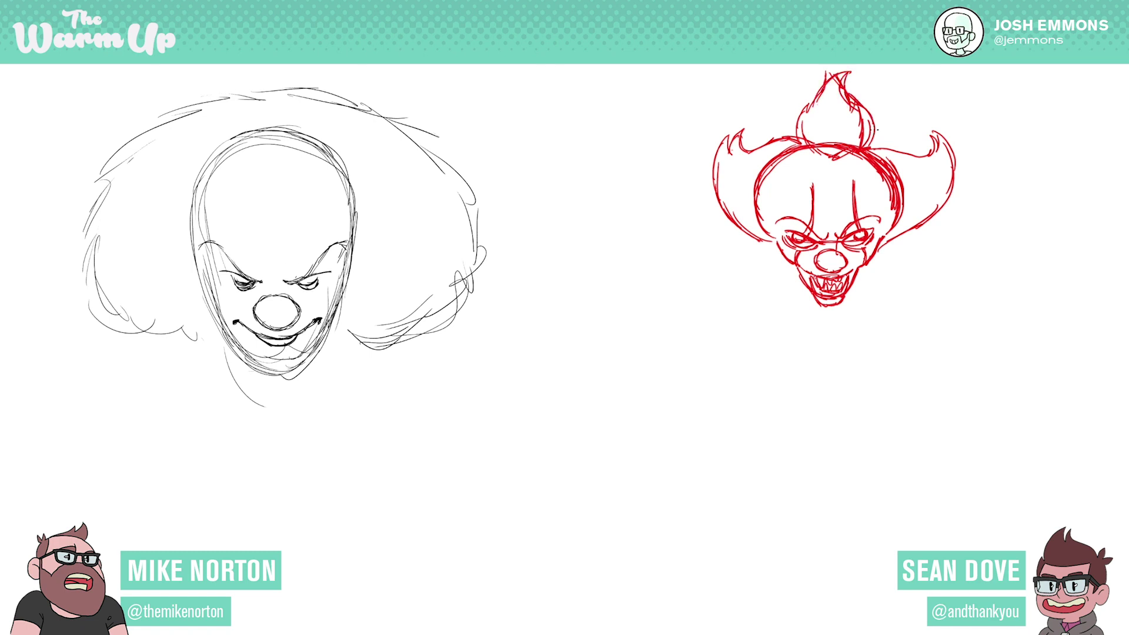
pyautogui.moveTo(816, 145)
pyautogui.mouseDown()
pyautogui.moveTo(842, 143)
pyautogui.moveTo(842, 155)
pyautogui.mouseUp()
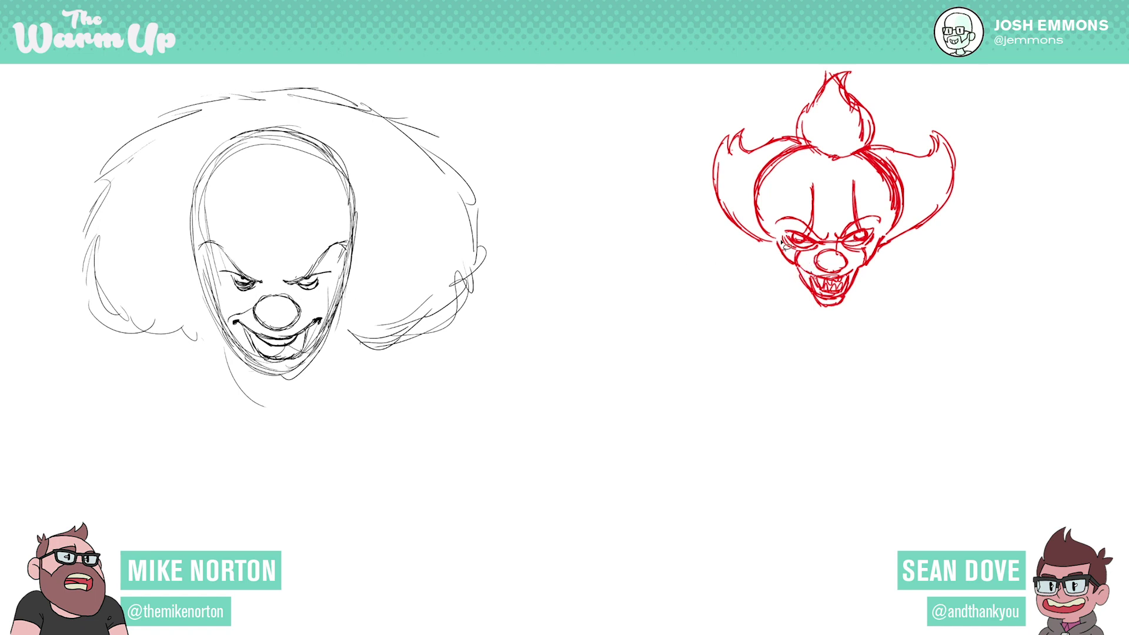
# - Cut the red clown's jaw and mouth, paste them back and stretch them downward into a longer lower face
pyautogui.moveTo(781, 242)
pyautogui.mouseDown()
pyautogui.moveTo(796, 320)
pyautogui.moveTo(847, 336)
pyautogui.moveTo(885, 242)
pyautogui.mouseUp()
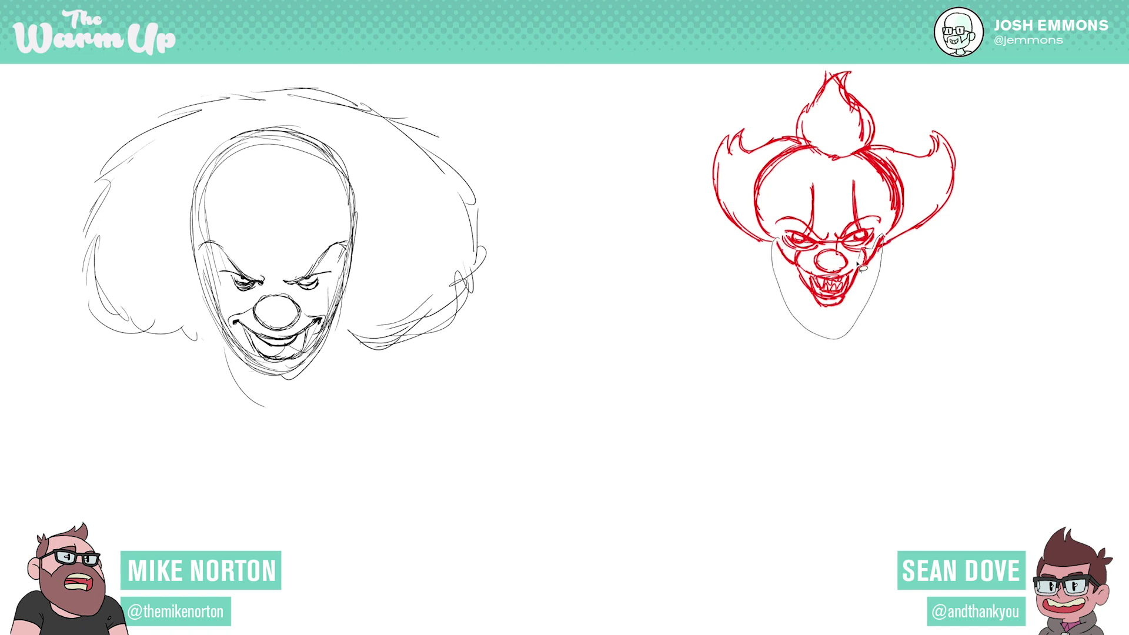
pyautogui.moveTo(814, 270); pyautogui.dragTo(778, 238)
pyautogui.hotkey('ctrl', 'x')
pyautogui.hotkey('ctrl', 'v')
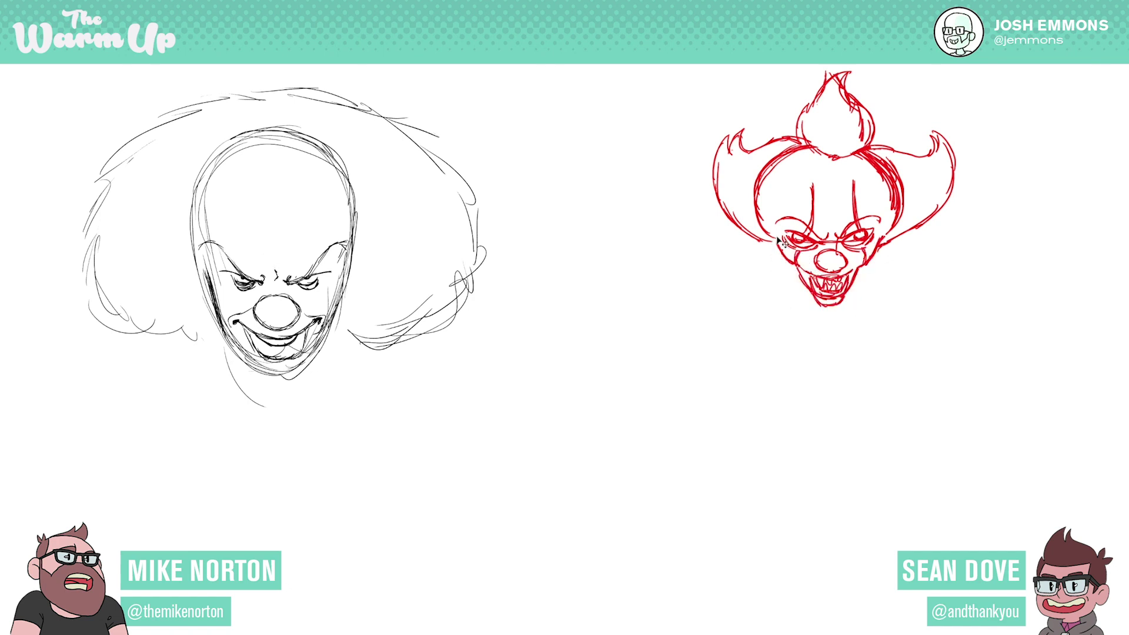
pyautogui.hotkey('ctrl', 't')
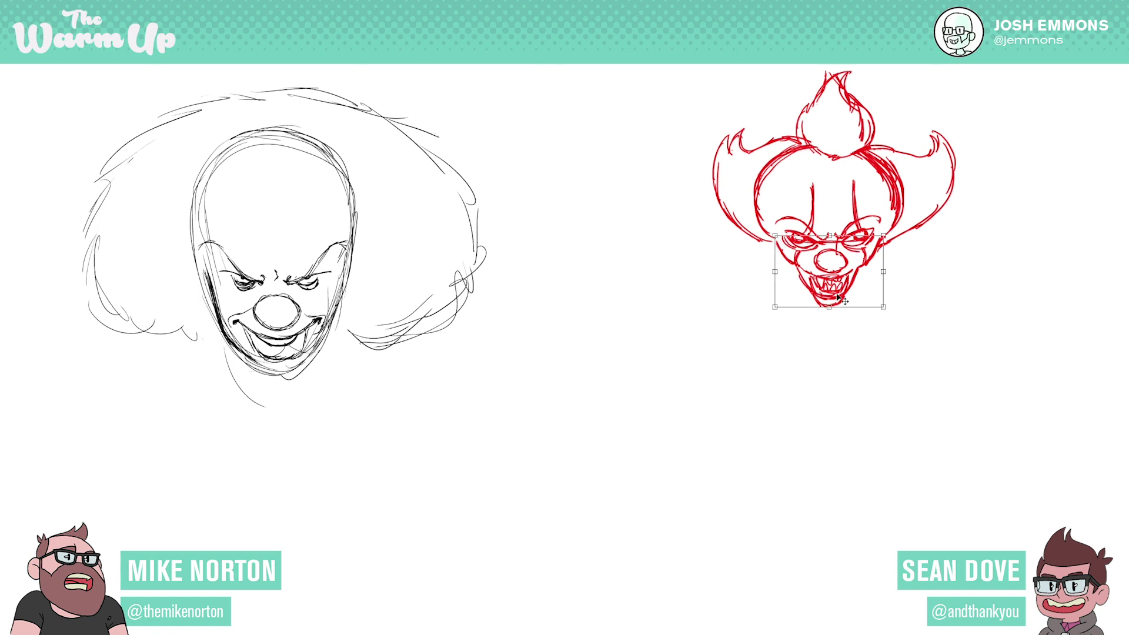
pyautogui.moveTo(829, 310); pyautogui.dragTo(830, 364)
pyautogui.moveTo(862, 309); pyautogui.dragTo(859, 293)
pyautogui.press('Return')
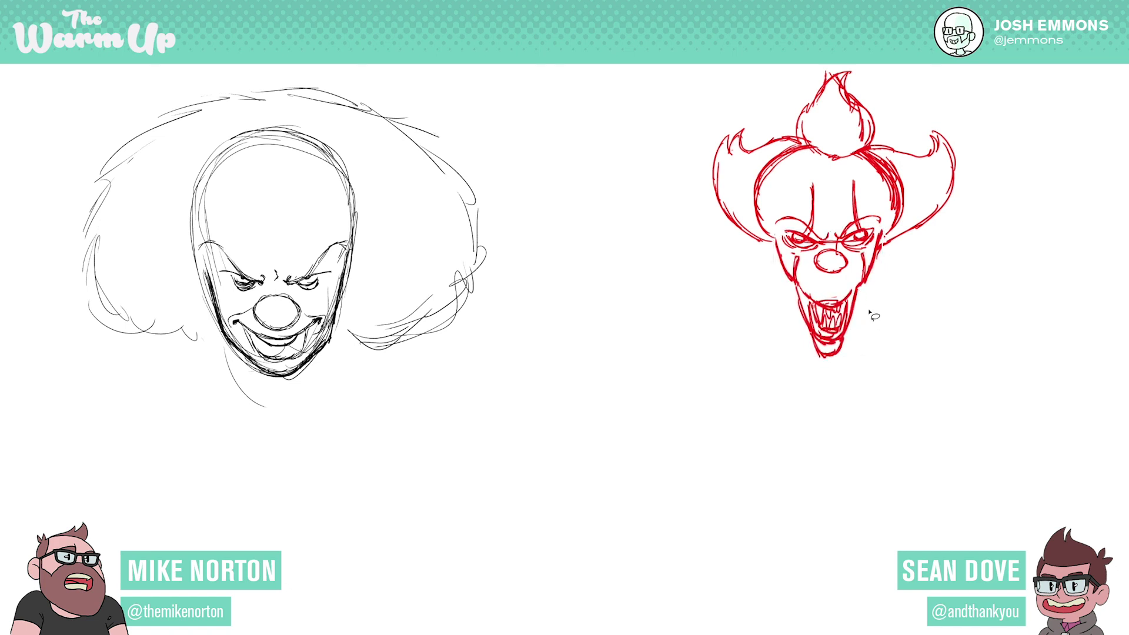
# - Darken the side and crown outline of the black clown's head, and redraw the cheek lines on the red clown
pyautogui.moveTo(201, 251)
pyautogui.mouseDown()
pyautogui.moveTo(211, 287)
pyautogui.moveTo(209, 275)
pyautogui.mouseUp()
pyautogui.moveTo(796, 266); pyautogui.dragTo(801, 250)
pyautogui.moveTo(200, 243); pyautogui.dragTo(205, 267)
pyautogui.moveTo(799, 248); pyautogui.dragTo(796, 264)
pyautogui.moveTo(193, 205); pyautogui.dragTo(200, 245)
pyautogui.moveTo(192, 186); pyautogui.dragTo(201, 253)
pyautogui.moveTo(861, 246); pyautogui.dragTo(864, 258)
pyautogui.moveTo(235, 141); pyautogui.dragTo(194, 249)
pyautogui.moveTo(193, 197)
pyautogui.mouseDown()
pyautogui.moveTo(267, 128)
pyautogui.moveTo(290, 132)
pyautogui.mouseUp()
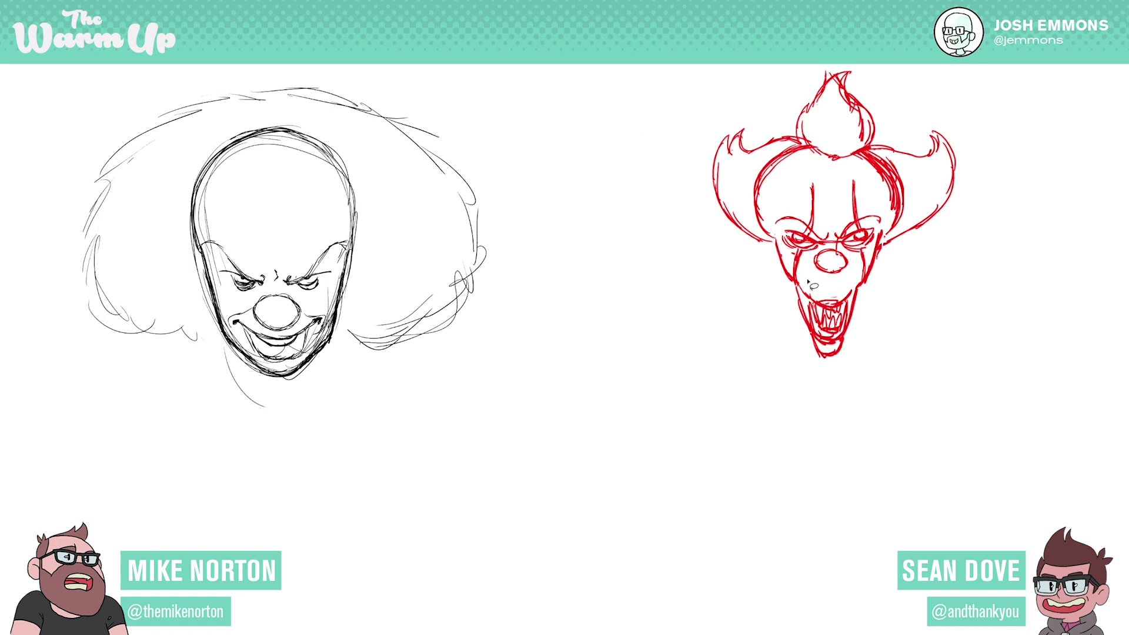
# - Select the red clown's open mouth, move it up closer to the nose, and deselect it
pyautogui.moveTo(839, 346)
pyautogui.mouseDown()
pyautogui.moveTo(852, 308)
pyautogui.moveTo(838, 276)
pyautogui.mouseUp()
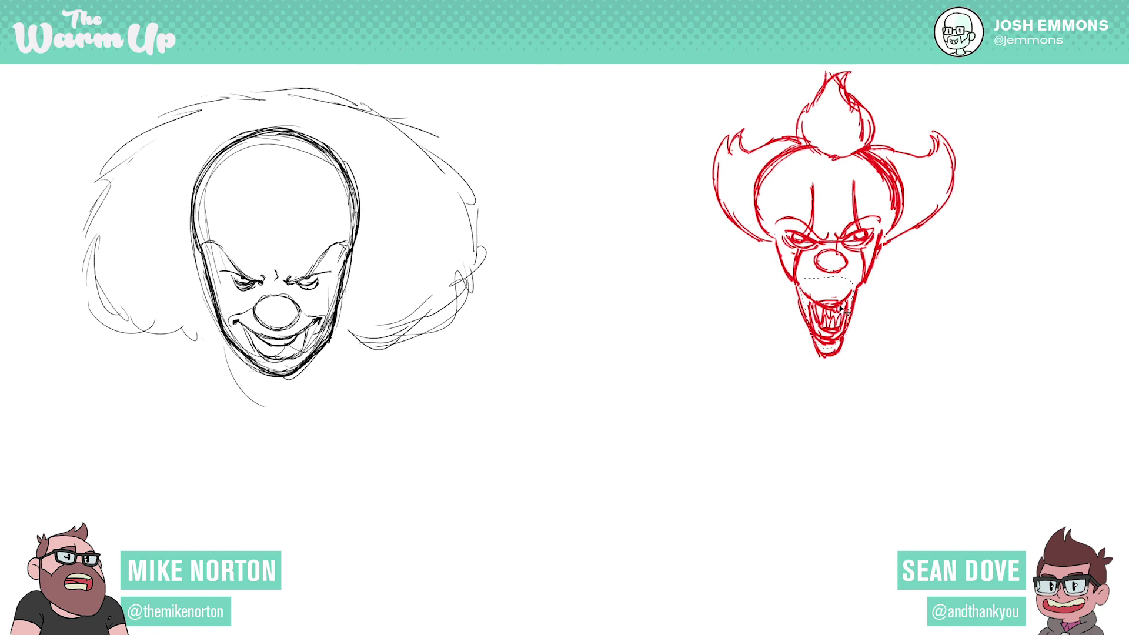
pyautogui.moveTo(838, 312); pyautogui.dragTo(843, 302)
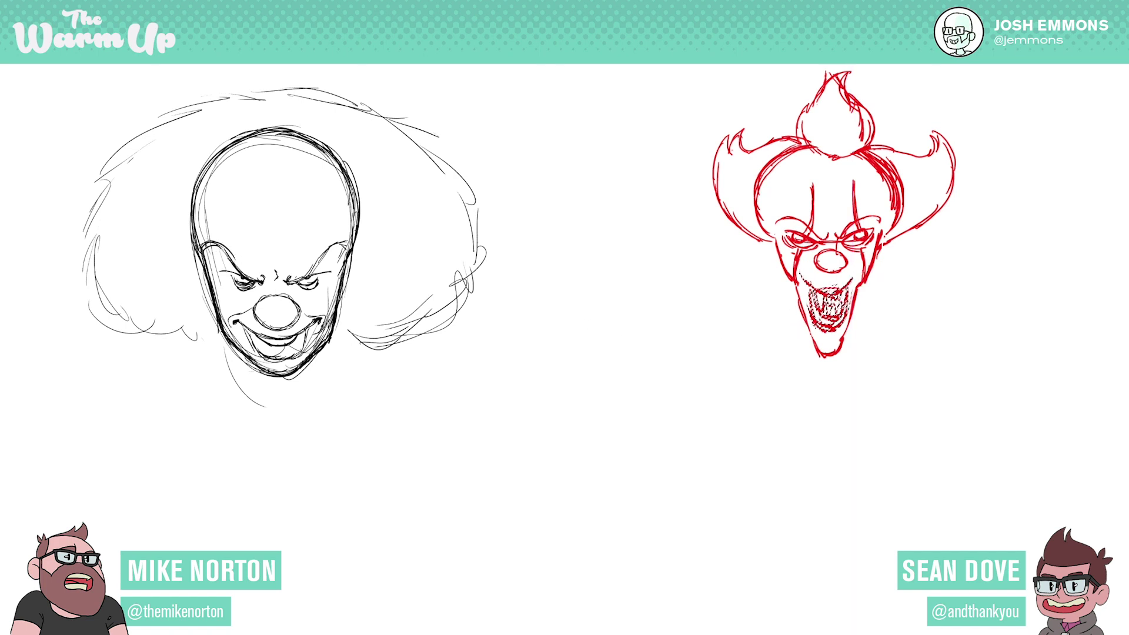
pyautogui.hotkey('ctrl', 'd')
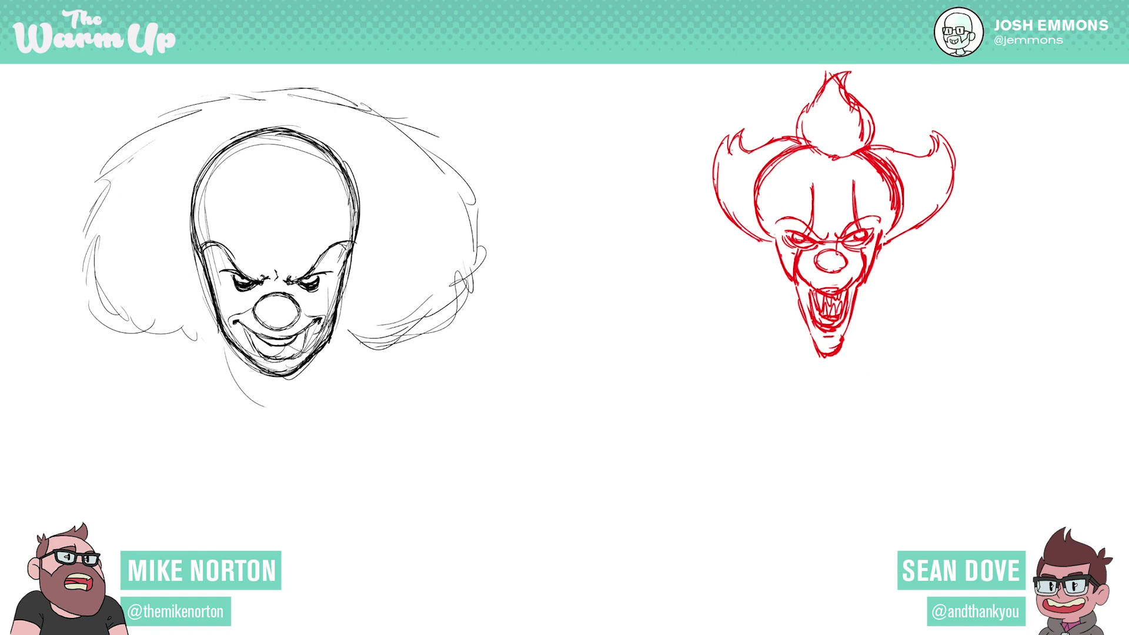
# - Scale the whole red clown head down with a free transform and reposition it
pyautogui.hotkey('ctrl', 't')
pyautogui.moveTo(961, 215); pyautogui.dragTo(983, 214)
pyautogui.moveTo(984, 358); pyautogui.dragTo(939, 308)
pyautogui.moveTo(912, 243); pyautogui.dragTo(925, 243)
pyautogui.press('Return')
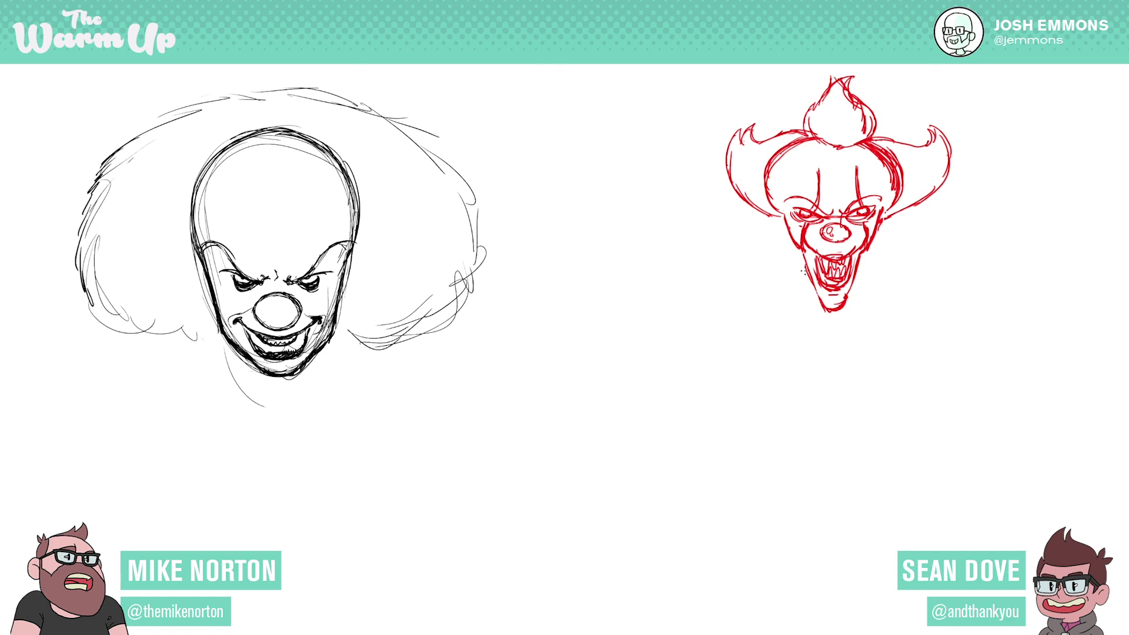
# - Sketch a slanted shoulder line behind the red clown's chin and scale the head and line down together
pyautogui.moveTo(788, 304); pyautogui.dragTo(885, 278)
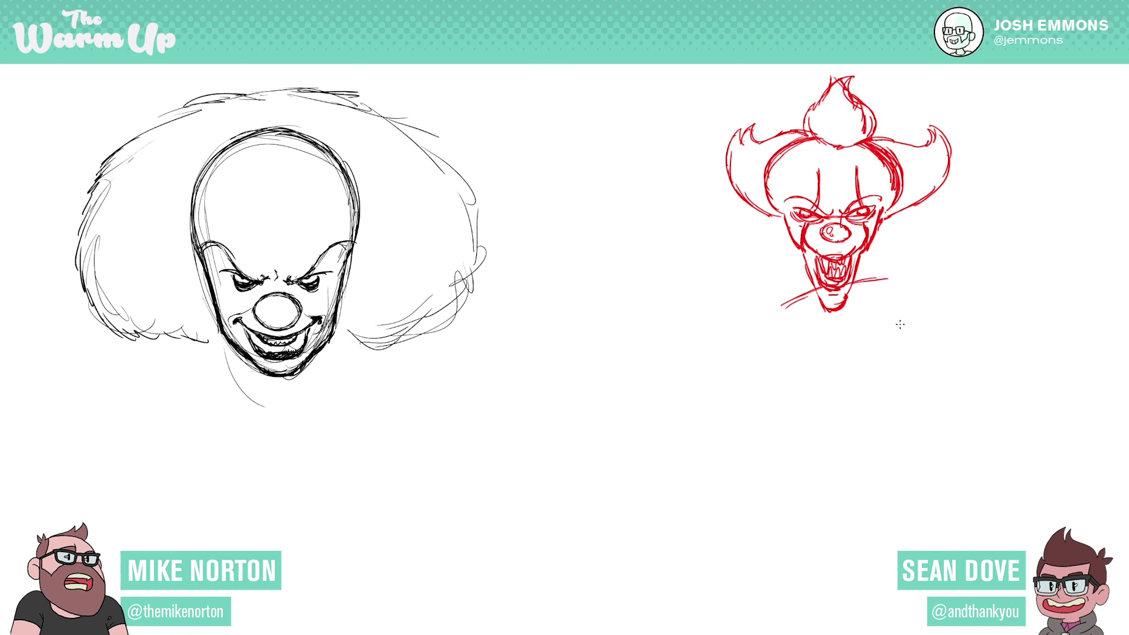
pyautogui.hotkey('ctrl', 't')
pyautogui.moveTo(951, 311); pyautogui.dragTo(902, 244)
pyautogui.press('Return')
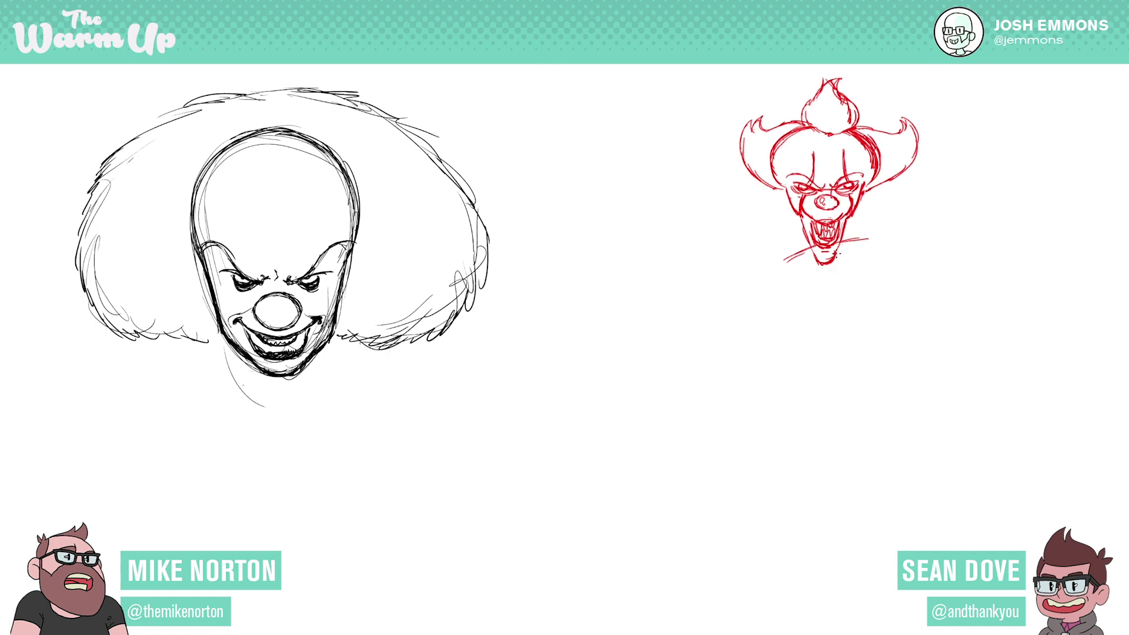
# - Sketch the red clown's leaning torso down from the shoulder line and close it with a slanted hip block
pyautogui.moveTo(219, 347)
pyautogui.mouseDown()
pyautogui.moveTo(198, 369)
pyautogui.moveTo(224, 341)
pyautogui.mouseUp()
pyautogui.moveTo(781, 263); pyautogui.dragTo(798, 344)
pyautogui.moveTo(783, 283); pyautogui.dragTo(827, 390)
pyautogui.moveTo(873, 243); pyautogui.dragTo(901, 409)
pyautogui.moveTo(884, 365); pyautogui.dragTo(899, 406)
pyautogui.moveTo(830, 399)
pyautogui.mouseDown()
pyautogui.moveTo(889, 398)
pyautogui.moveTo(849, 420)
pyautogui.moveTo(896, 421)
pyautogui.moveTo(861, 421)
pyautogui.moveTo(904, 415)
pyautogui.moveTo(891, 394)
pyautogui.moveTo(907, 420)
pyautogui.mouseUp()
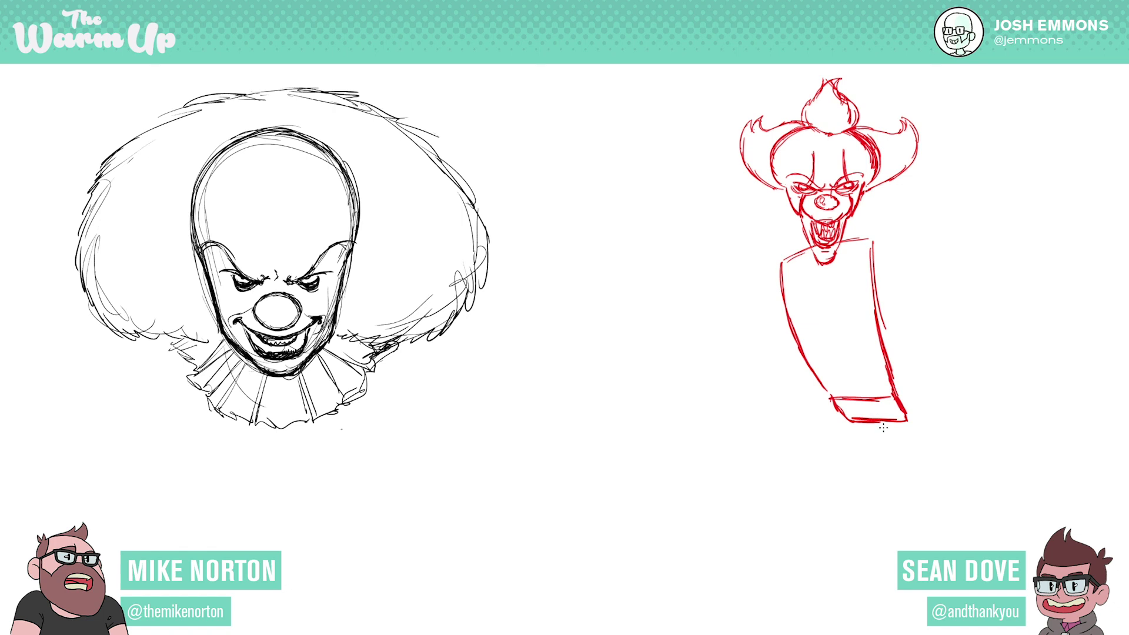
# - Sketch two long, thin legs below the red clown's hips, one angled outward and one straight down
pyautogui.moveTo(852, 421); pyautogui.dragTo(818, 529)
pyautogui.moveTo(871, 421); pyautogui.dragTo(846, 521)
pyautogui.moveTo(863, 474); pyautogui.dragTo(821, 601)
pyautogui.moveTo(831, 486); pyautogui.dragTo(795, 598)
pyautogui.moveTo(827, 526)
pyautogui.mouseDown()
pyautogui.moveTo(791, 601)
pyautogui.moveTo(817, 619)
pyautogui.mouseUp()
pyautogui.moveTo(888, 425); pyautogui.dragTo(883, 510)
pyautogui.moveTo(885, 447); pyautogui.dragTo(878, 617)
pyautogui.moveTo(905, 419); pyautogui.dragTo(899, 623)
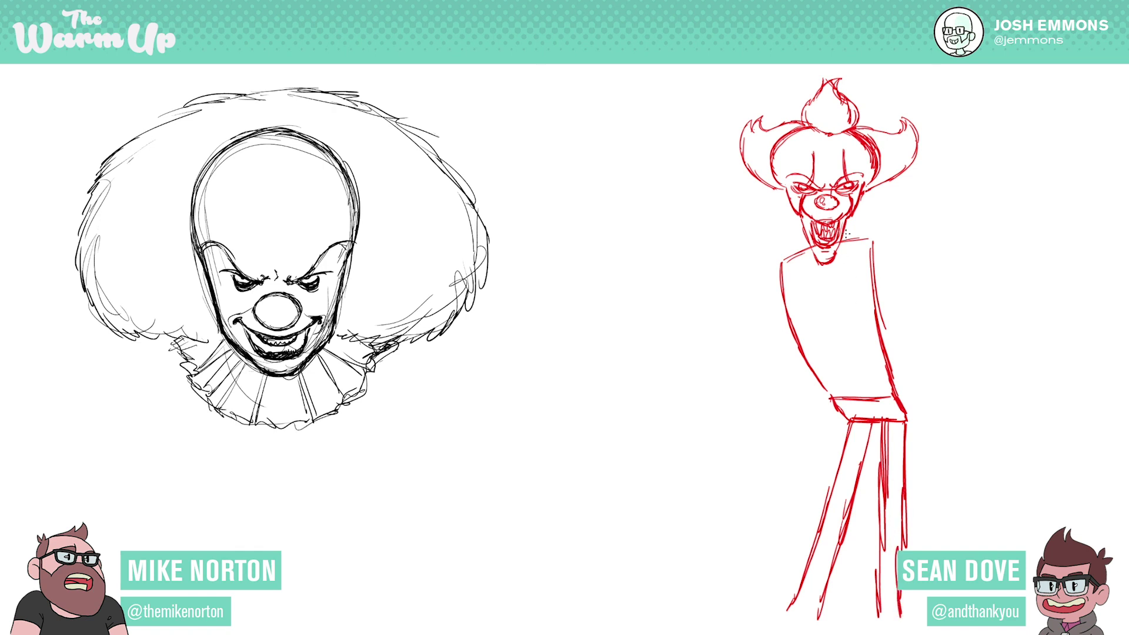
# - Sketch the red clown's neck, a curved centre line down the torso and a line across the chest
pyautogui.moveTo(843, 236)
pyautogui.mouseDown()
pyautogui.moveTo(842, 265)
pyautogui.moveTo(818, 273)
pyautogui.moveTo(831, 279)
pyautogui.moveTo(843, 259)
pyautogui.mouseUp()
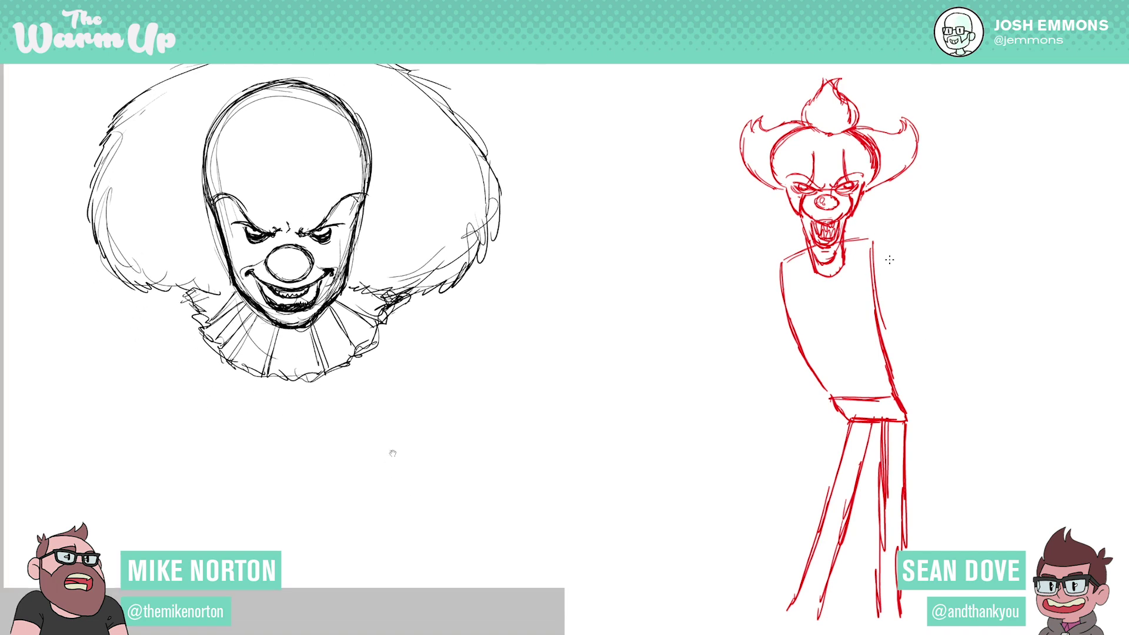
pyautogui.moveTo(825, 269); pyautogui.dragTo(846, 362)
pyautogui.moveTo(829, 312); pyautogui.dragTo(855, 389)
pyautogui.hotkey('ctrl', 't')
pyautogui.moveTo(795, 311); pyautogui.dragTo(872, 299)
# - Scale both the black clown head and the red full-body sketch down slightly with free transforms
pyautogui.moveTo(503, 432); pyautogui.dragTo(420, 363)
pyautogui.hotkey('ctrl', 't')
pyautogui.moveTo(475, 390); pyautogui.dragTo(469, 384)
pyautogui.moveTo(918, 619); pyautogui.dragTo(908, 600)
pyautogui.moveTo(428, 366); pyautogui.dragTo(436, 362)
pyautogui.press('Return')
# - Sketch long clown shoes at the ends of the red clown's legs and reinforce the edge of the hip
pyautogui.moveTo(784, 590)
pyautogui.mouseDown()
pyautogui.moveTo(711, 565)
pyautogui.moveTo(695, 572)
pyautogui.moveTo(714, 564)
pyautogui.moveTo(674, 592)
pyautogui.moveTo(676, 603)
pyautogui.moveTo(734, 608)
pyautogui.moveTo(705, 608)
pyautogui.moveTo(724, 611)
pyautogui.moveTo(813, 603)
pyautogui.mouseUp()
pyautogui.click(318, 395)
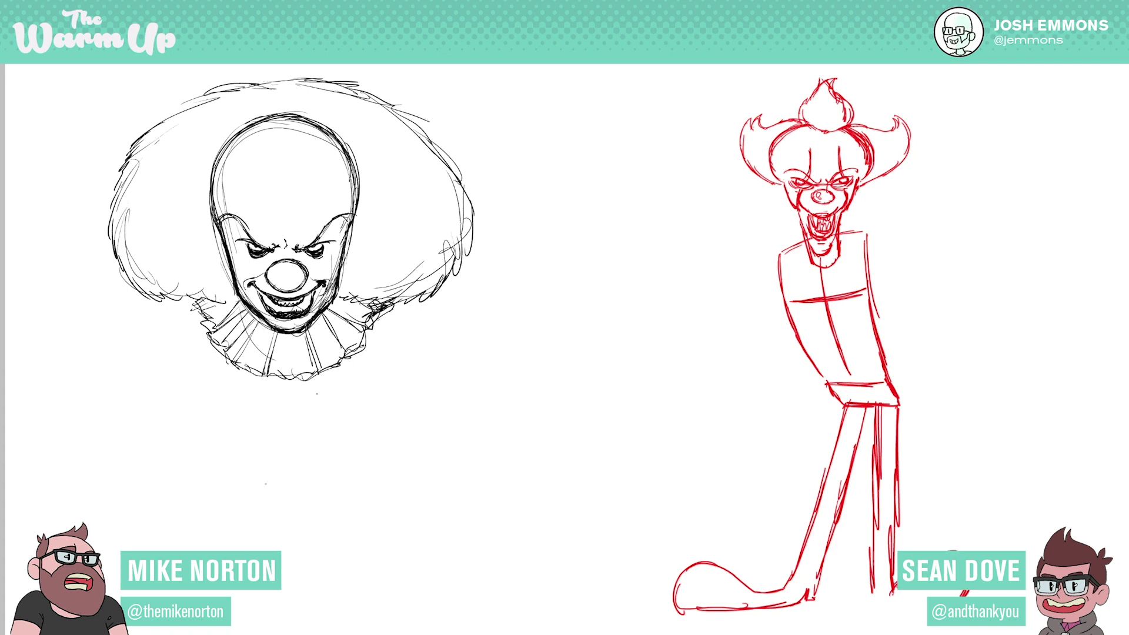
pyautogui.moveTo(928, 606)
pyautogui.mouseDown()
pyautogui.moveTo(887, 601)
pyautogui.moveTo(881, 590)
pyautogui.moveTo(875, 600)
pyautogui.moveTo(975, 592)
pyautogui.mouseUp()
pyautogui.moveTo(900, 412); pyautogui.dragTo(893, 381)
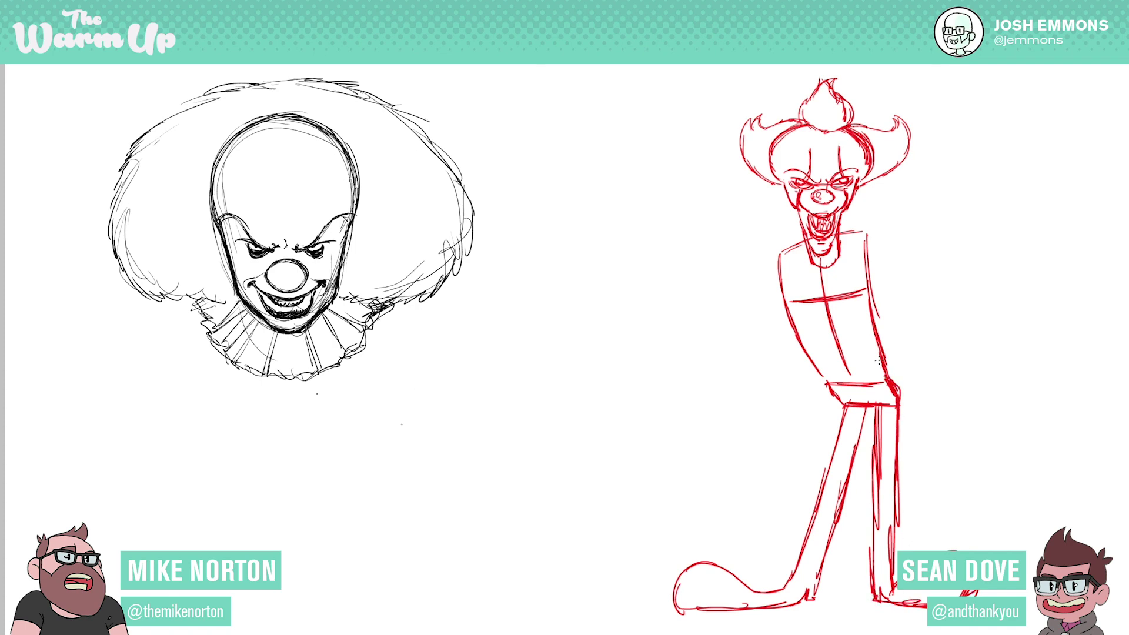
# - Reinforce the red clown's shoulder line and sketch the arm that bends back with its hand over the chest
pyautogui.moveTo(868, 297)
pyautogui.mouseDown()
pyautogui.moveTo(860, 231)
pyautogui.moveTo(768, 257)
pyautogui.mouseUp()
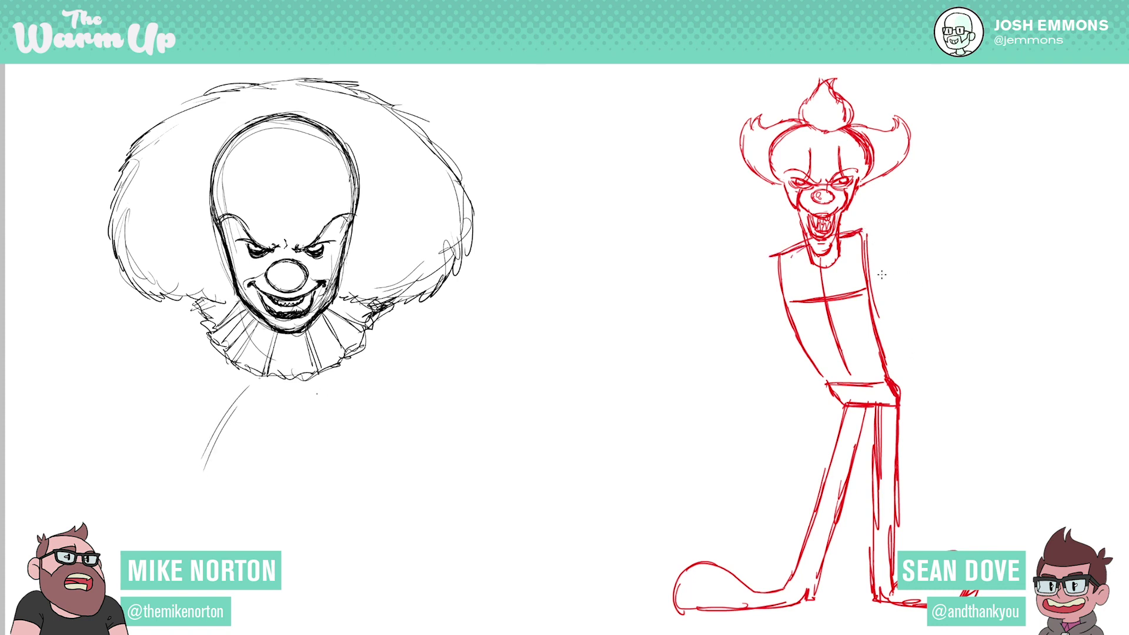
pyautogui.moveTo(862, 230)
pyautogui.mouseDown()
pyautogui.moveTo(876, 228)
pyautogui.moveTo(965, 331)
pyautogui.mouseUp()
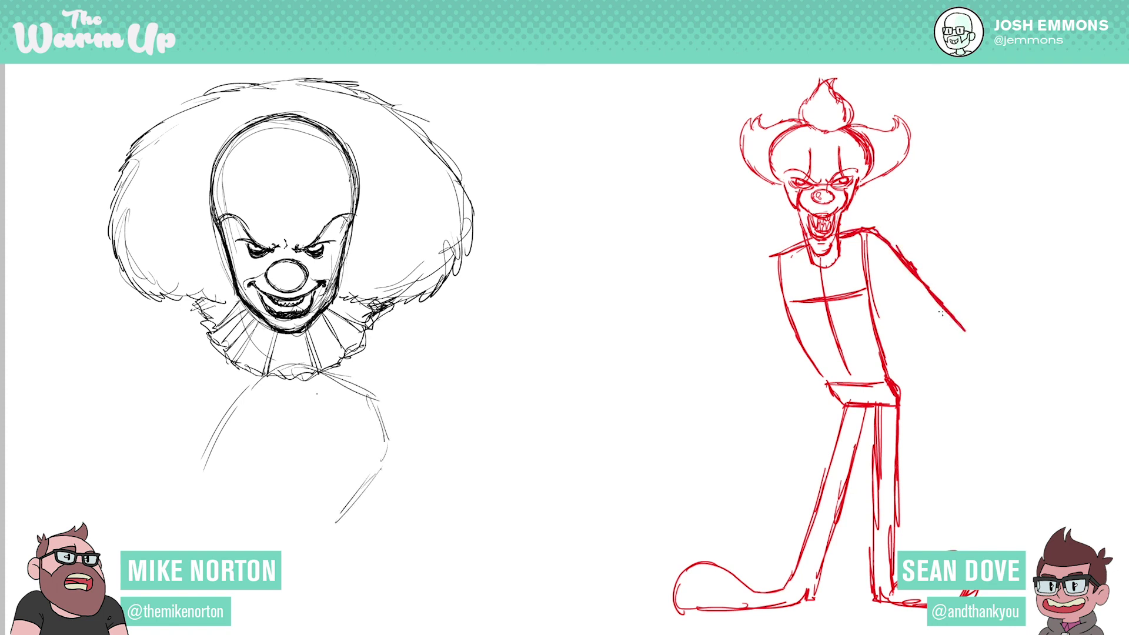
pyautogui.moveTo(935, 295); pyautogui.dragTo(964, 330)
pyautogui.moveTo(900, 313)
pyautogui.mouseDown()
pyautogui.moveTo(956, 330)
pyautogui.moveTo(887, 322)
pyautogui.moveTo(965, 337)
pyautogui.moveTo(890, 306)
pyautogui.mouseUp()
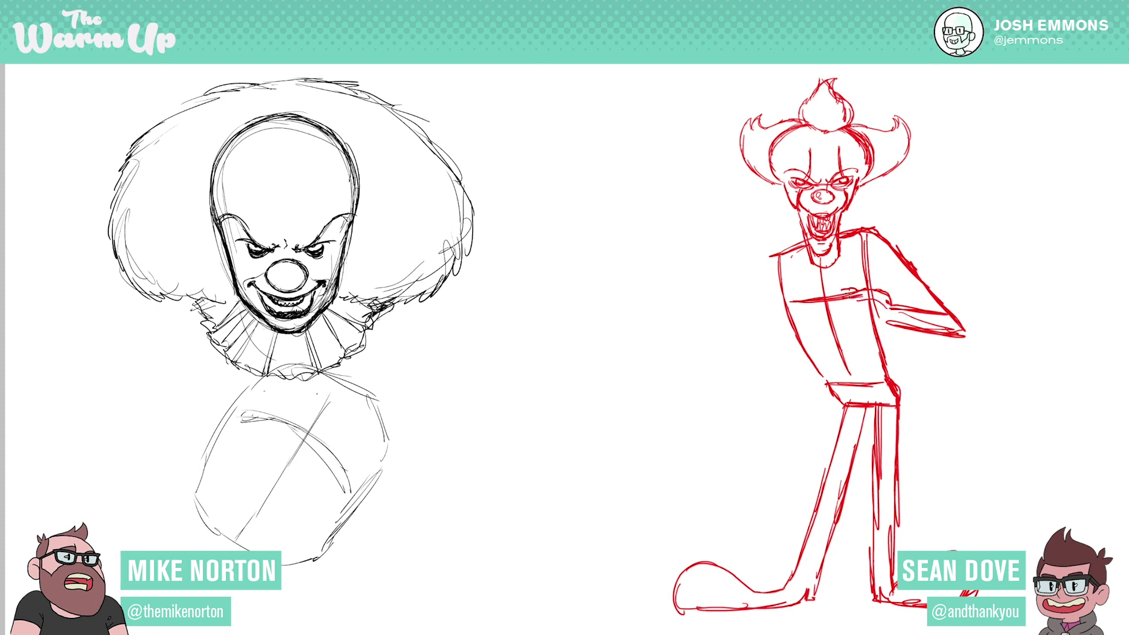
pyautogui.moveTo(894, 324)
pyautogui.mouseDown()
pyautogui.moveTo(870, 323)
pyautogui.moveTo(893, 321)
pyautogui.moveTo(867, 319)
pyautogui.moveTo(891, 300)
pyautogui.moveTo(879, 286)
pyautogui.moveTo(829, 290)
pyautogui.moveTo(845, 310)
pyautogui.mouseUp()
# - Sketch the red clown's other arm bent outward at the elbow, with its forearm and hand at the hip
pyautogui.moveTo(780, 257)
pyautogui.mouseDown()
pyautogui.moveTo(799, 248)
pyautogui.moveTo(711, 327)
pyautogui.mouseUp()
pyautogui.moveTo(752, 292)
pyautogui.mouseDown()
pyautogui.moveTo(713, 335)
pyautogui.moveTo(802, 377)
pyautogui.mouseUp()
pyautogui.moveTo(728, 333); pyautogui.dragTo(794, 378)
pyautogui.moveTo(709, 330); pyautogui.dragTo(728, 307)
pyautogui.moveTo(779, 264)
pyautogui.mouseDown()
pyautogui.moveTo(730, 307)
pyautogui.moveTo(750, 324)
pyautogui.mouseUp()
pyautogui.moveTo(801, 357); pyautogui.dragTo(748, 327)
pyautogui.moveTo(806, 373)
pyautogui.mouseDown()
pyautogui.moveTo(784, 395)
pyautogui.moveTo(747, 395)
pyautogui.moveTo(768, 370)
pyautogui.moveTo(732, 391)
pyautogui.moveTo(762, 419)
pyautogui.mouseUp()
pyautogui.moveTo(806, 376); pyautogui.dragTo(799, 374)
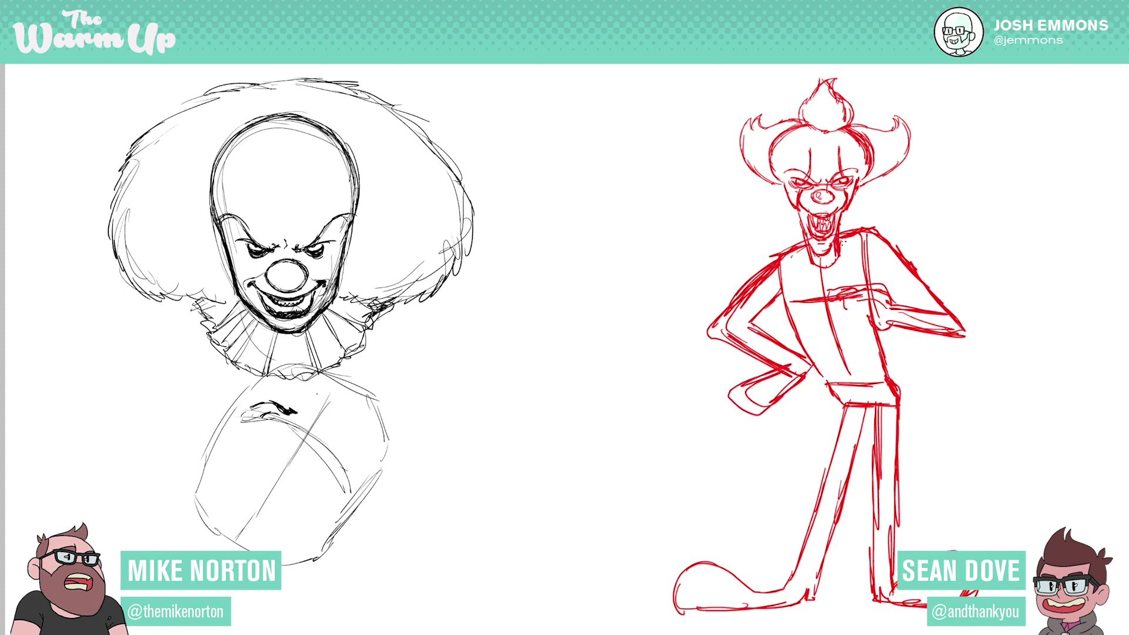
# - Reinforce the sides of the red clown's torso and the top of the shoulder
pyautogui.moveTo(780, 262); pyautogui.dragTo(839, 393)
pyautogui.moveTo(869, 256)
pyautogui.mouseDown()
pyautogui.moveTo(912, 308)
pyautogui.moveTo(887, 287)
pyautogui.mouseUp()
pyautogui.moveTo(870, 224); pyautogui.dragTo(838, 235)
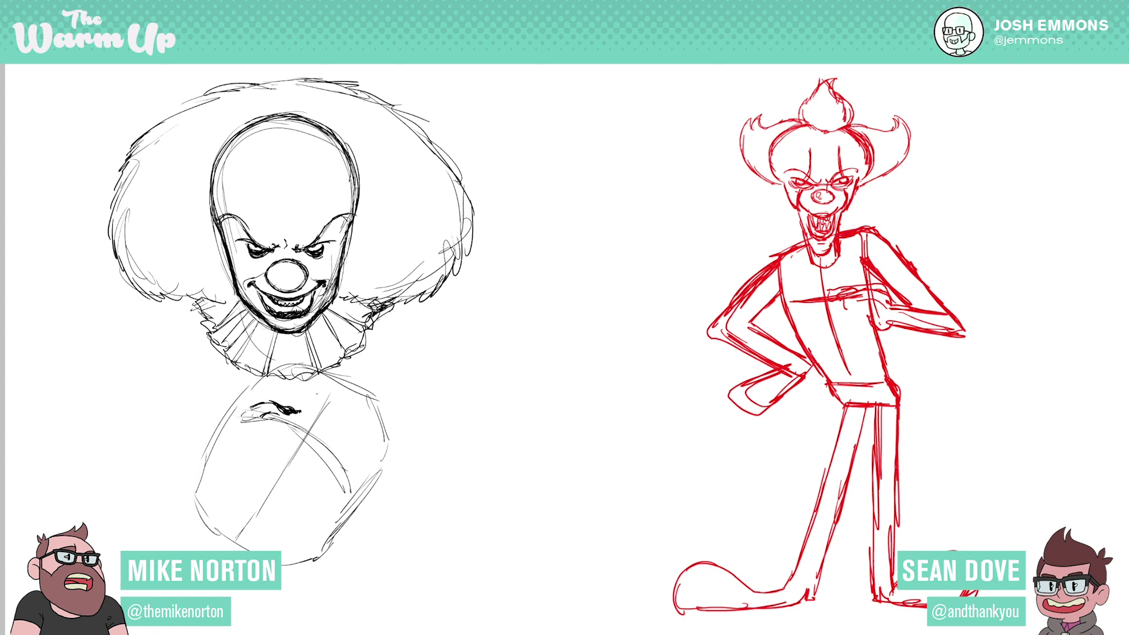
# - Cut and paste the red clown's body below the head, and transform it into a slightly narrower, lower-reaching figure
pyautogui.moveTo(740, 222)
pyautogui.mouseDown()
pyautogui.moveTo(630, 371)
pyautogui.moveTo(649, 613)
pyautogui.moveTo(803, 630)
pyautogui.moveTo(1073, 432)
pyautogui.moveTo(970, 207)
pyautogui.moveTo(874, 208)
pyautogui.moveTo(847, 224)
pyautogui.moveTo(829, 258)
pyautogui.moveTo(799, 232)
pyautogui.moveTo(732, 228)
pyautogui.mouseUp()
pyautogui.hotkey('ctrl', 'x')
pyautogui.hotkey('ctrl', 'v')
pyautogui.hotkey('ctrl', 't')
pyautogui.moveTo(976, 222); pyautogui.dragTo(960, 251)
pyautogui.moveTo(896, 330); pyautogui.dragTo(906, 303)
pyautogui.moveTo(829, 588); pyautogui.dragTo(834, 628)
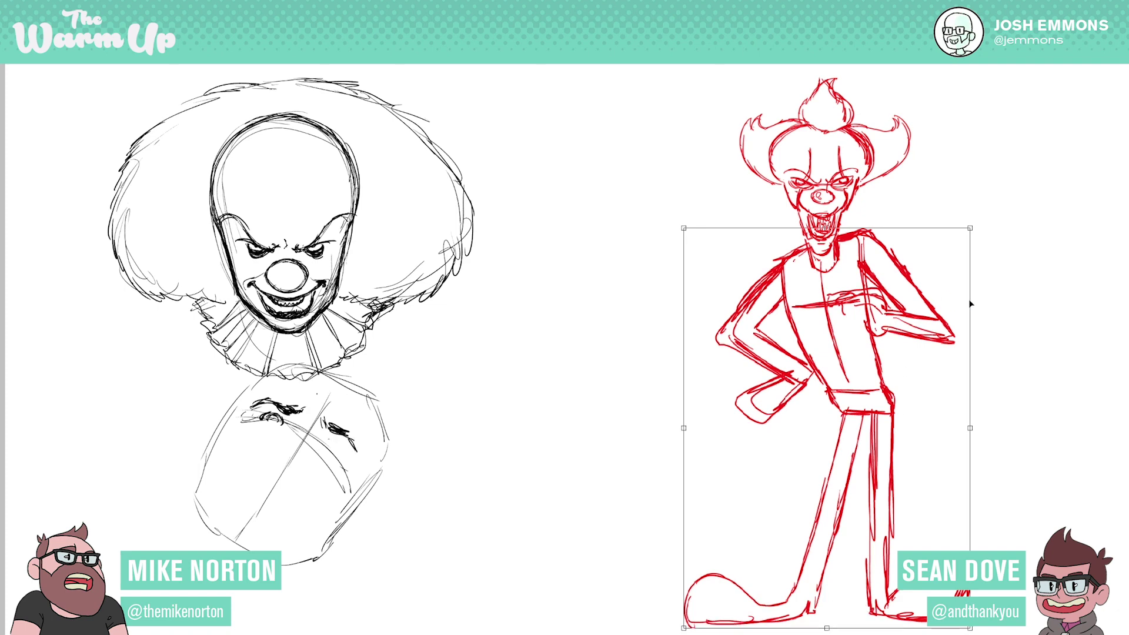
pyautogui.moveTo(970, 430); pyautogui.dragTo(920, 398)
pyautogui.press('Return')
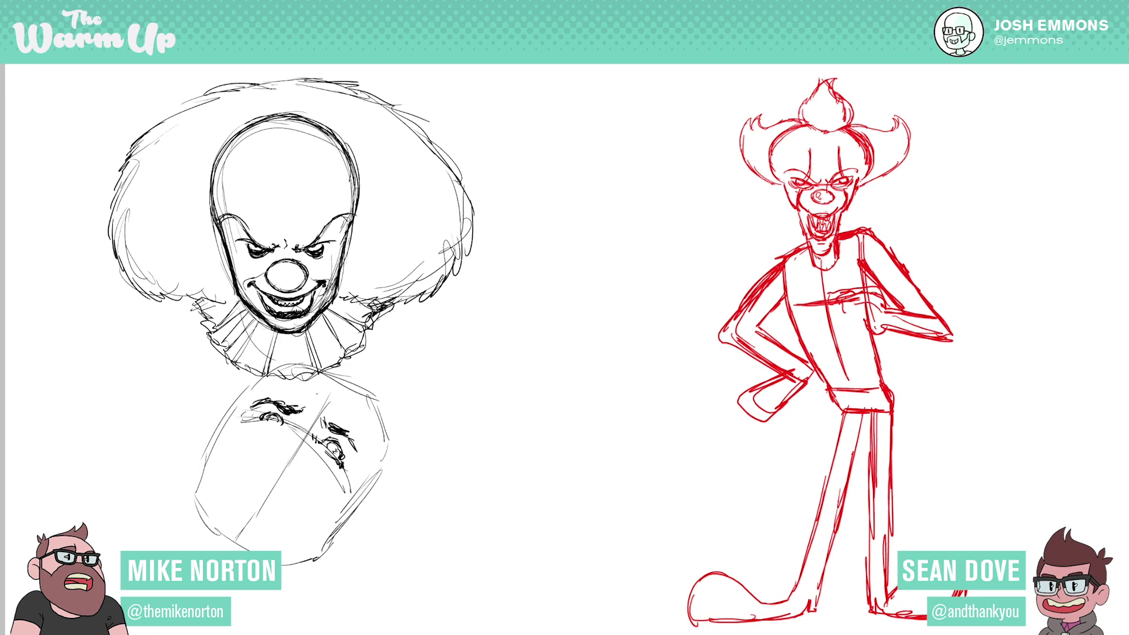
# - Sketch the inner scalloped tier of the red clown's ruff collar around the neck and across the chest
pyautogui.moveTo(297, 370); pyautogui.dragTo(235, 402)
pyautogui.moveTo(785, 195)
pyautogui.mouseDown()
pyautogui.moveTo(745, 219)
pyautogui.moveTo(759, 244)
pyautogui.moveTo(775, 266)
pyautogui.moveTo(841, 277)
pyautogui.moveTo(883, 250)
pyautogui.moveTo(876, 197)
pyautogui.moveTo(857, 180)
pyautogui.mouseUp()
pyautogui.moveTo(749, 219); pyautogui.dragTo(785, 213)
pyautogui.moveTo(743, 233)
pyautogui.mouseDown()
pyautogui.moveTo(790, 227)
pyautogui.moveTo(793, 246)
pyautogui.mouseUp()
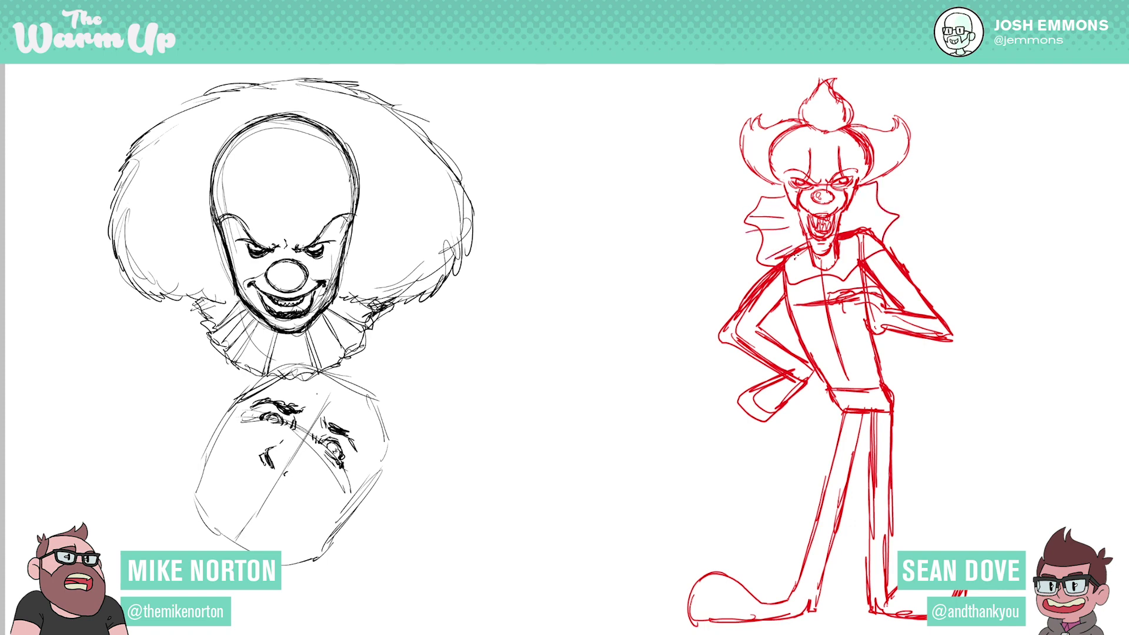
pyautogui.moveTo(861, 226); pyautogui.dragTo(889, 218)
pyautogui.moveTo(851, 213); pyautogui.dragTo(876, 202)
pyautogui.moveTo(766, 200)
pyautogui.mouseDown()
pyautogui.moveTo(738, 195)
pyautogui.moveTo(727, 247)
pyautogui.moveTo(775, 295)
pyautogui.mouseUp()
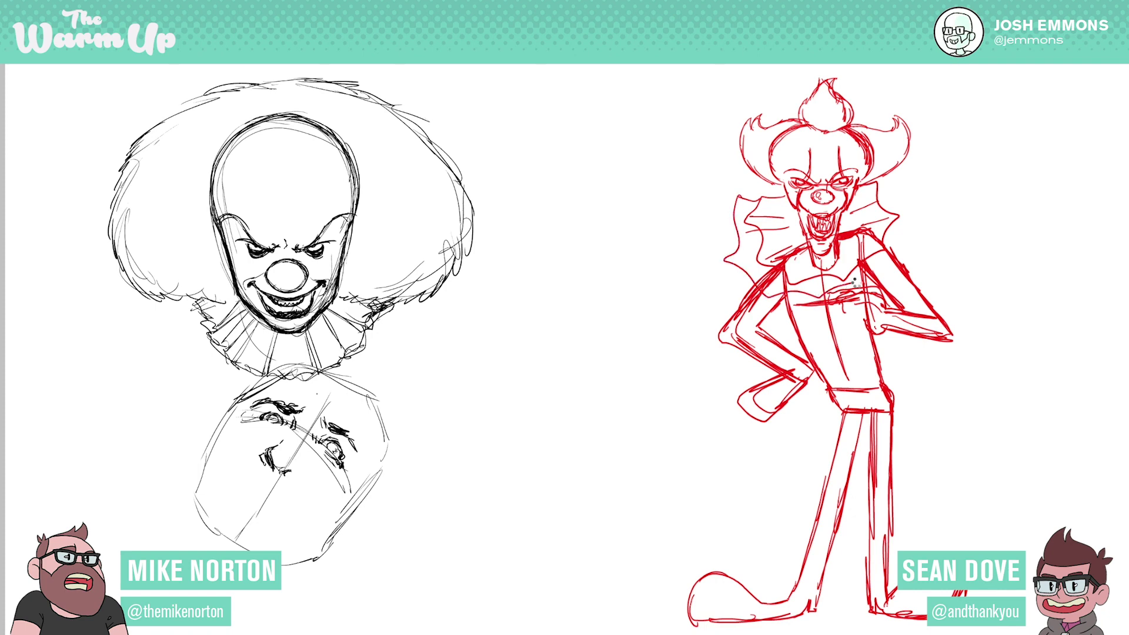
# - Add the outer tier of the red clown's ruff collar and scalloped frills over both shoulders
pyautogui.moveTo(879, 282)
pyautogui.mouseDown()
pyautogui.moveTo(918, 226)
pyautogui.moveTo(903, 187)
pyautogui.mouseUp()
pyautogui.moveTo(740, 220)
pyautogui.mouseDown()
pyautogui.moveTo(717, 247)
pyautogui.moveTo(722, 276)
pyautogui.moveTo(775, 305)
pyautogui.mouseUp()
pyautogui.hotkey('ctrl', 'z')
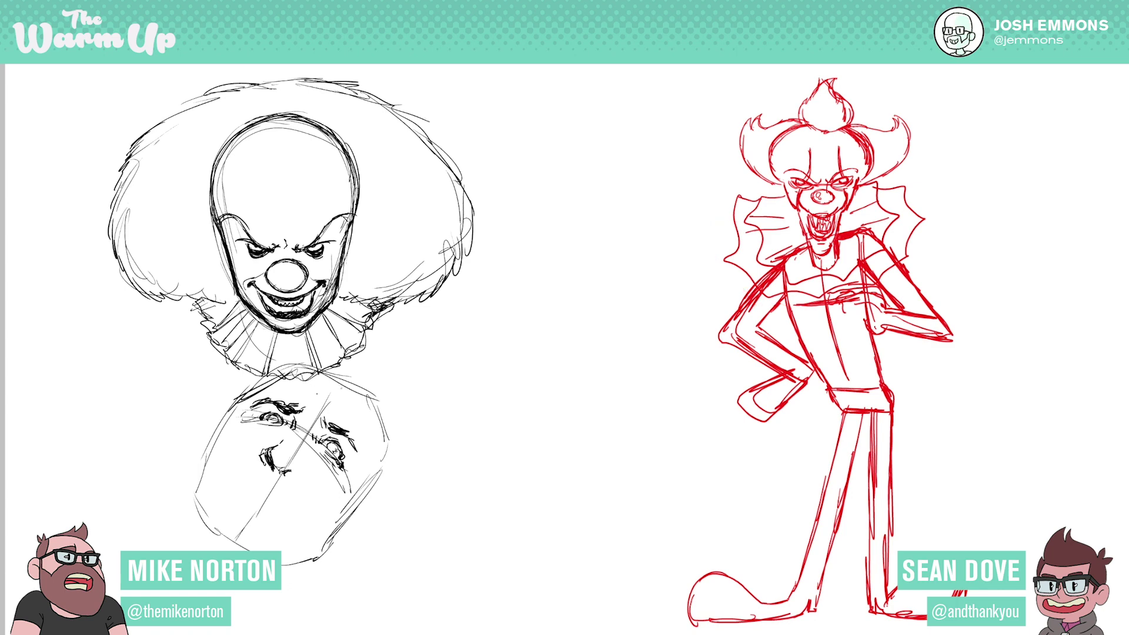
pyautogui.moveTo(779, 265)
pyautogui.mouseDown()
pyautogui.moveTo(759, 264)
pyautogui.moveTo(709, 295)
pyautogui.moveTo(716, 287)
pyautogui.moveTo(761, 309)
pyautogui.mouseUp()
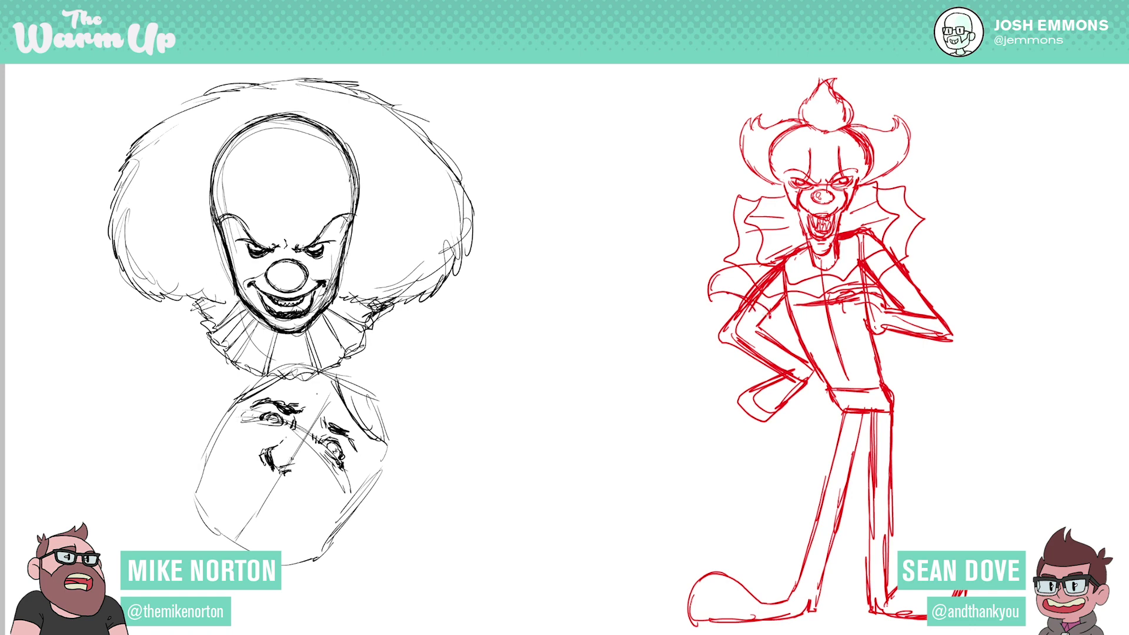
pyautogui.moveTo(863, 271)
pyautogui.mouseDown()
pyautogui.moveTo(893, 293)
pyautogui.moveTo(945, 269)
pyautogui.moveTo(873, 234)
pyautogui.moveTo(905, 257)
pyautogui.mouseUp()
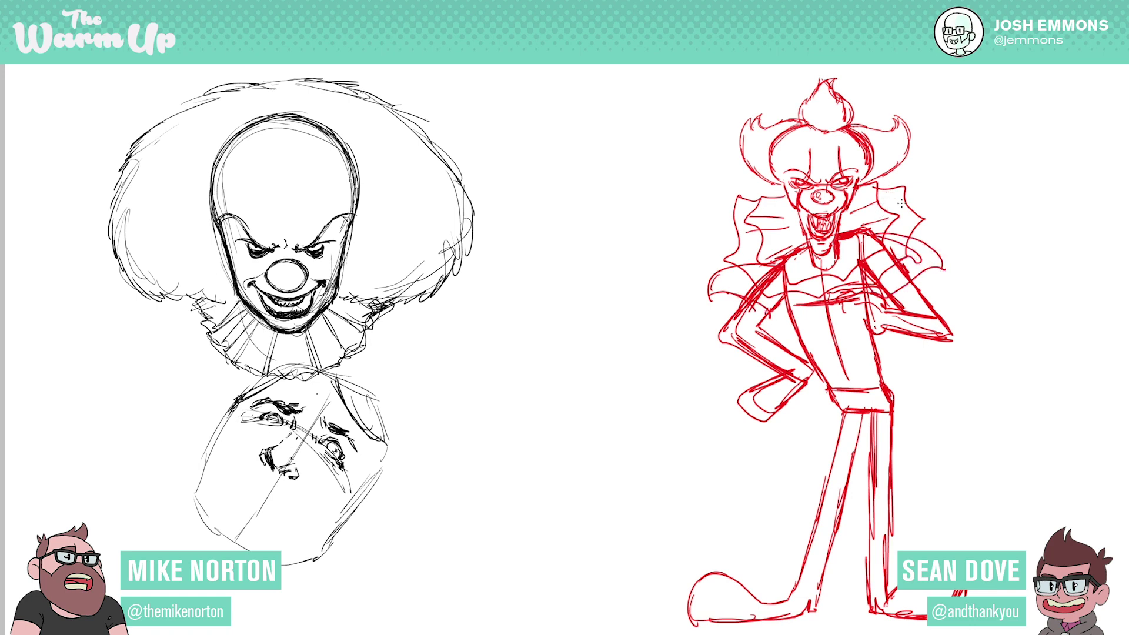
# - Sketch the red clown's sleeve cuffs, three round chest buttons and puffy shorts, plus the mouth of the tilted black head
pyautogui.moveTo(909, 316); pyautogui.dragTo(905, 330)
pyautogui.moveTo(783, 352); pyautogui.dragTo(771, 362)
pyautogui.moveTo(820, 285)
pyautogui.mouseDown()
pyautogui.moveTo(825, 340)
pyautogui.moveTo(844, 354)
pyautogui.moveTo(829, 350)
pyautogui.moveTo(881, 383)
pyautogui.mouseUp()
pyautogui.moveTo(256, 479); pyautogui.dragTo(305, 507)
pyautogui.moveTo(846, 415)
pyautogui.mouseDown()
pyautogui.moveTo(823, 467)
pyautogui.moveTo(853, 468)
pyautogui.moveTo(858, 443)
pyautogui.moveTo(862, 462)
pyautogui.moveTo(900, 477)
pyautogui.moveTo(913, 449)
pyautogui.moveTo(897, 412)
pyautogui.mouseUp()
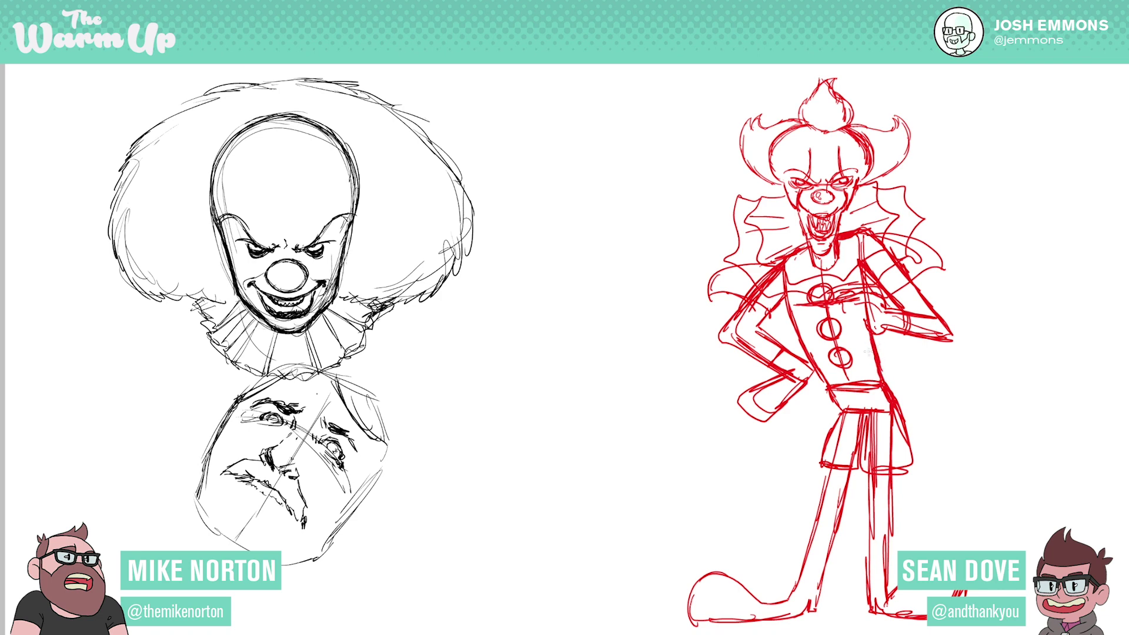
pyautogui.moveTo(253, 486)
pyautogui.mouseDown()
pyautogui.moveTo(280, 507)
pyautogui.moveTo(266, 514)
pyautogui.mouseUp()
# - Cut and paste the red clown's lower body, and transform it to shift sideways and stretch upward to a higher waist
pyautogui.moveTo(805, 466)
pyautogui.mouseDown()
pyautogui.moveTo(827, 386)
pyautogui.moveTo(925, 401)
pyautogui.moveTo(988, 507)
pyautogui.moveTo(997, 627)
pyautogui.moveTo(643, 627)
pyautogui.moveTo(668, 510)
pyautogui.moveTo(787, 485)
pyautogui.moveTo(806, 465)
pyautogui.mouseUp()
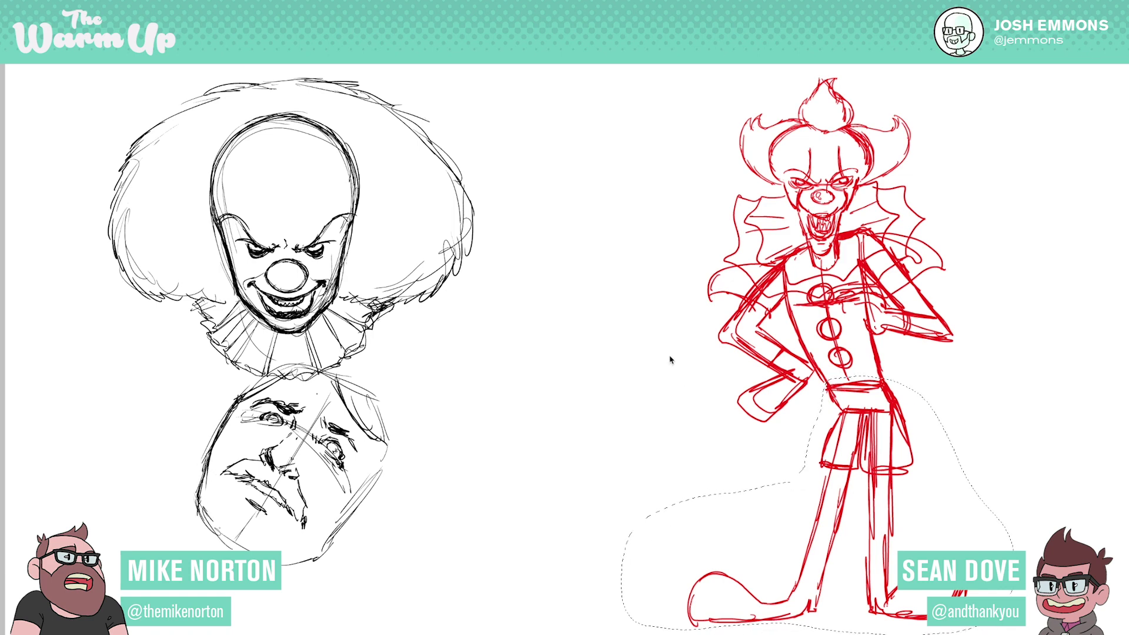
pyautogui.press('super+x')
pyautogui.press('super+v')
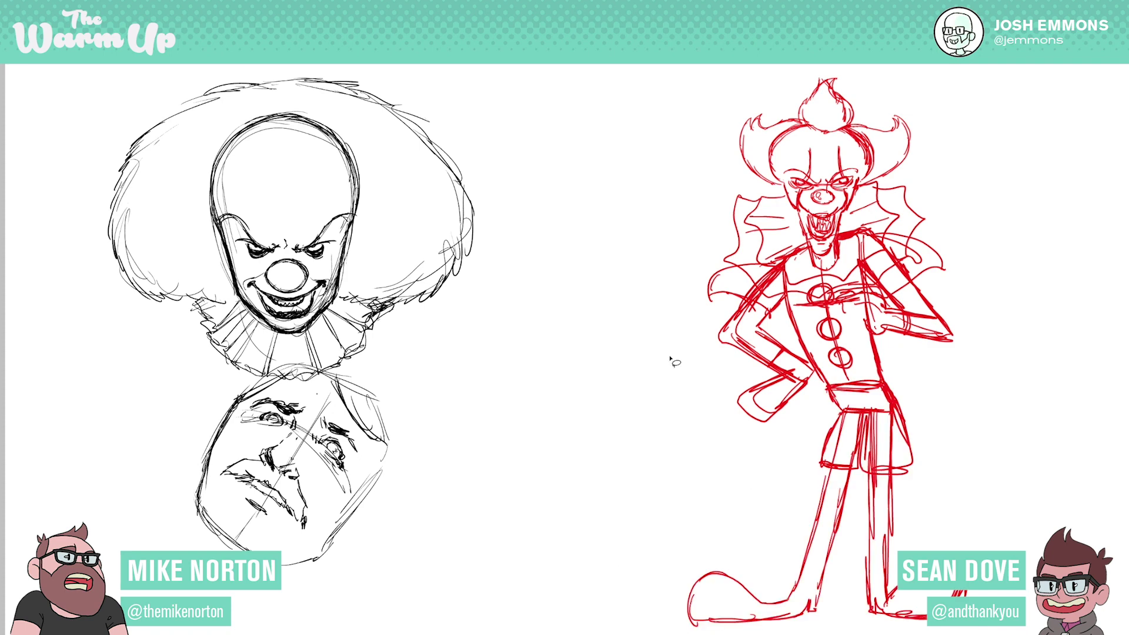
pyautogui.press('super+z')
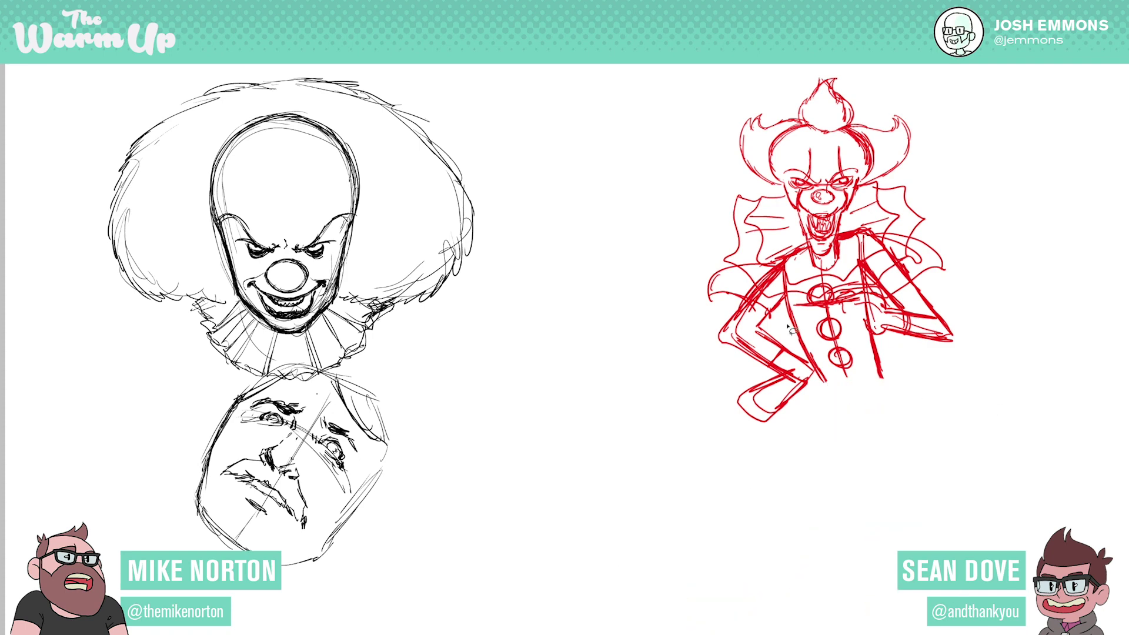
pyautogui.moveTo(228, 401); pyautogui.dragTo(208, 447)
pyautogui.hotkey('ctrl', 'v')
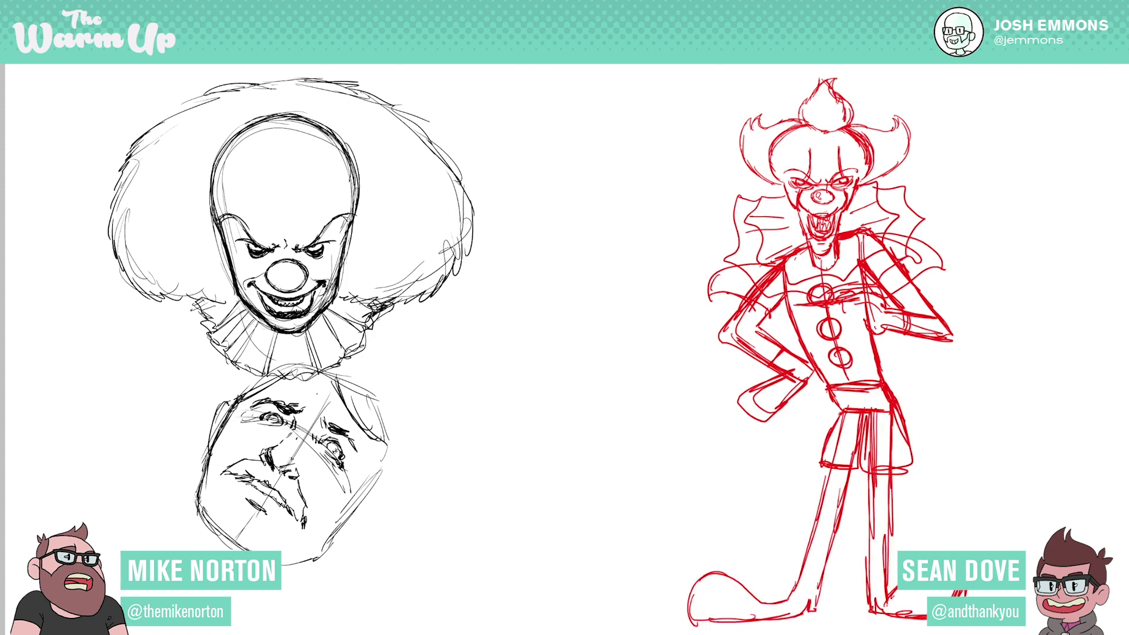
pyautogui.moveTo(969, 399)
pyautogui.mouseDown()
pyautogui.moveTo(1002, 344)
pyautogui.moveTo(938, 382)
pyautogui.mouseUp()
pyautogui.moveTo(965, 347)
pyautogui.mouseDown()
pyautogui.moveTo(974, 339)
pyautogui.moveTo(945, 372)
pyautogui.mouseUp()
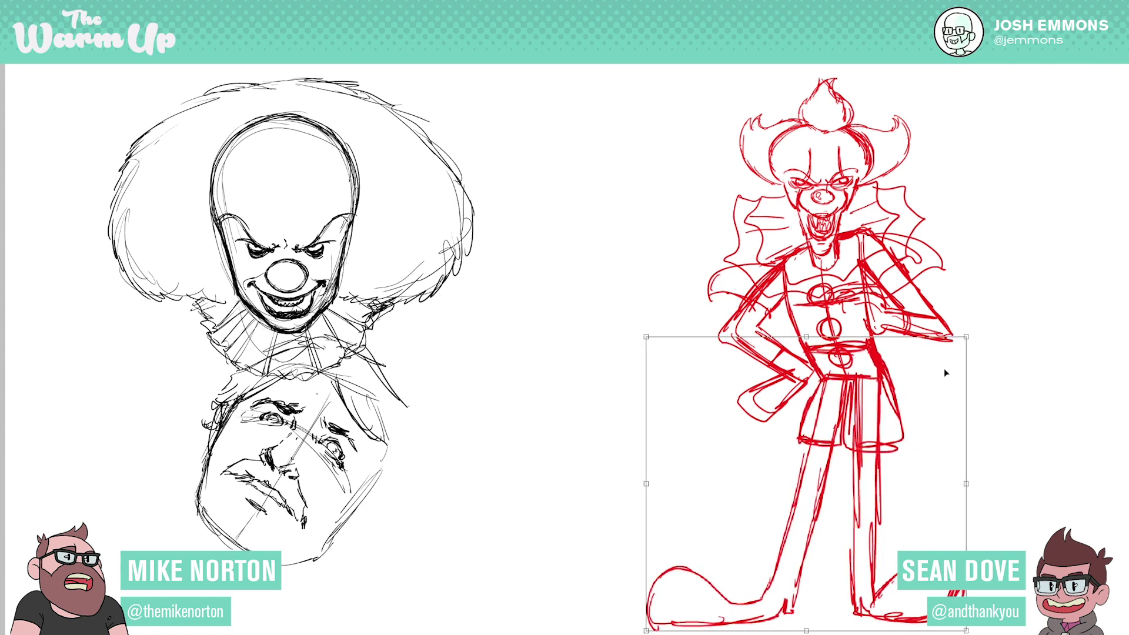
pyautogui.press('Return')
# - Sketch the tilted black head's ear and lower jaw, and fade the red clown sketch to a pale tone
pyautogui.moveTo(370, 493)
pyautogui.mouseDown()
pyautogui.moveTo(380, 504)
pyautogui.moveTo(340, 529)
pyautogui.moveTo(378, 498)
pyautogui.mouseUp()
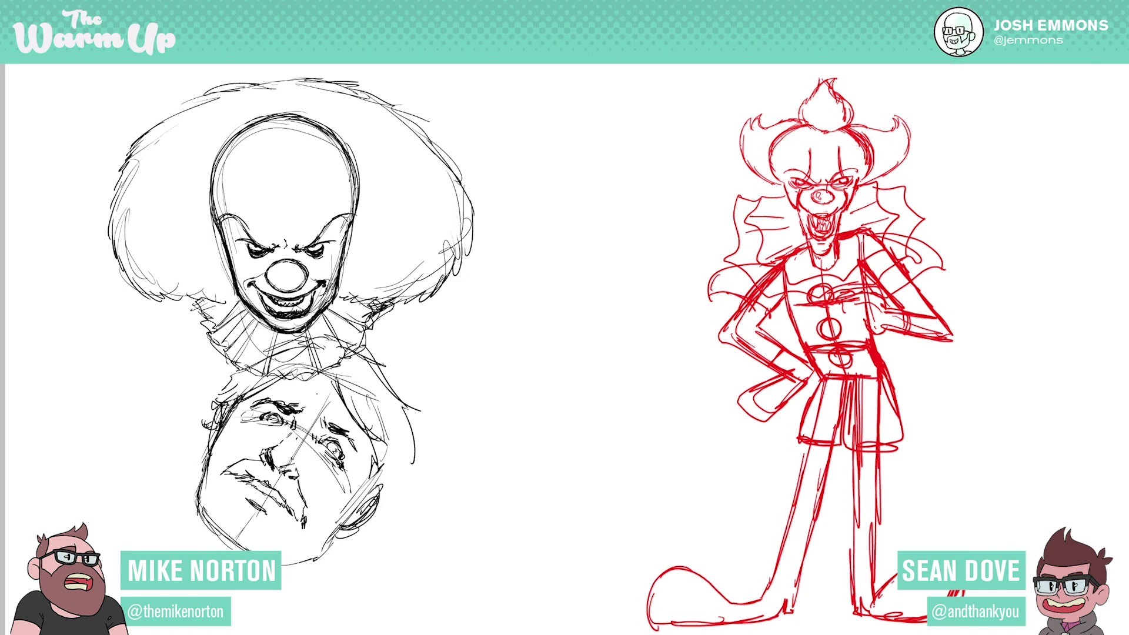
pyautogui.moveTo(386, 511)
pyautogui.mouseDown()
pyautogui.moveTo(338, 550)
pyautogui.moveTo(287, 559)
pyautogui.mouseUp()
pyautogui.press('5')
pyautogui.press('3')
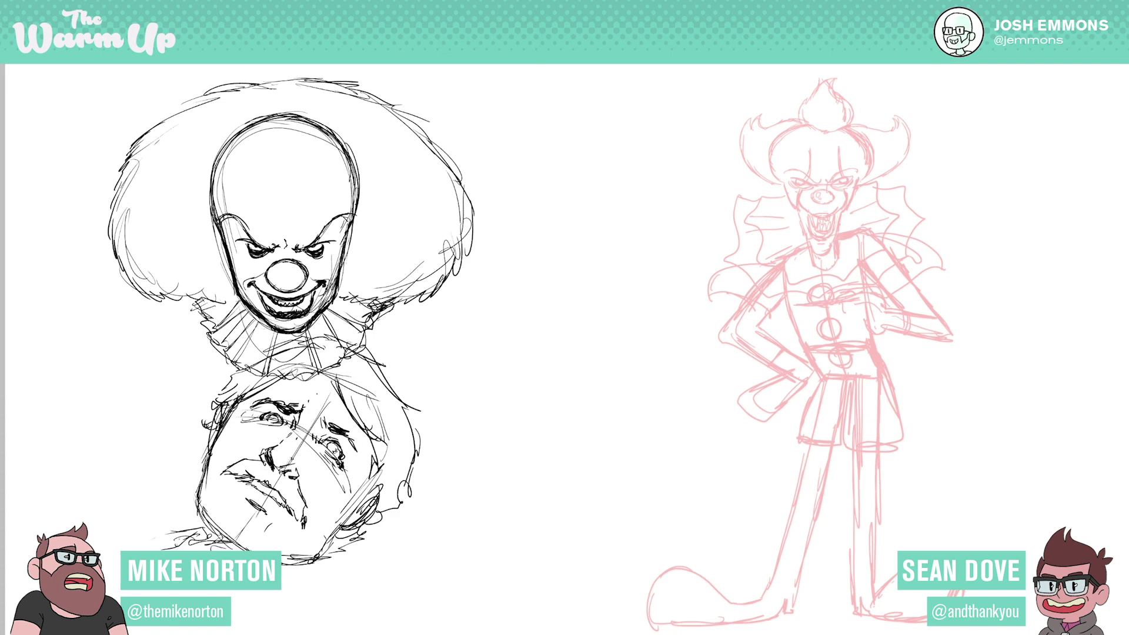
# - Outline the clown's narrowed, angry eyes in blue over the faded red sketch
pyautogui.hotkey('ctrl', '+')
pyautogui.hotkey('ctrl', '+')
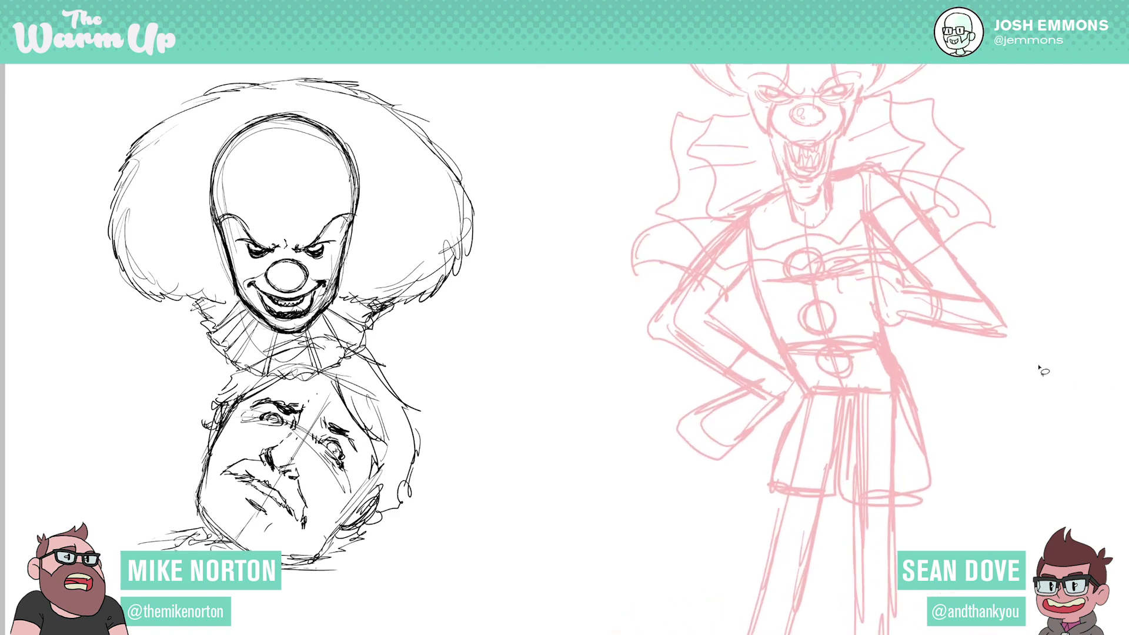
pyautogui.moveTo(894, 215)
pyautogui.mouseDown()
pyautogui.moveTo(904, 419)
pyautogui.moveTo(909, 343)
pyautogui.mouseUp()
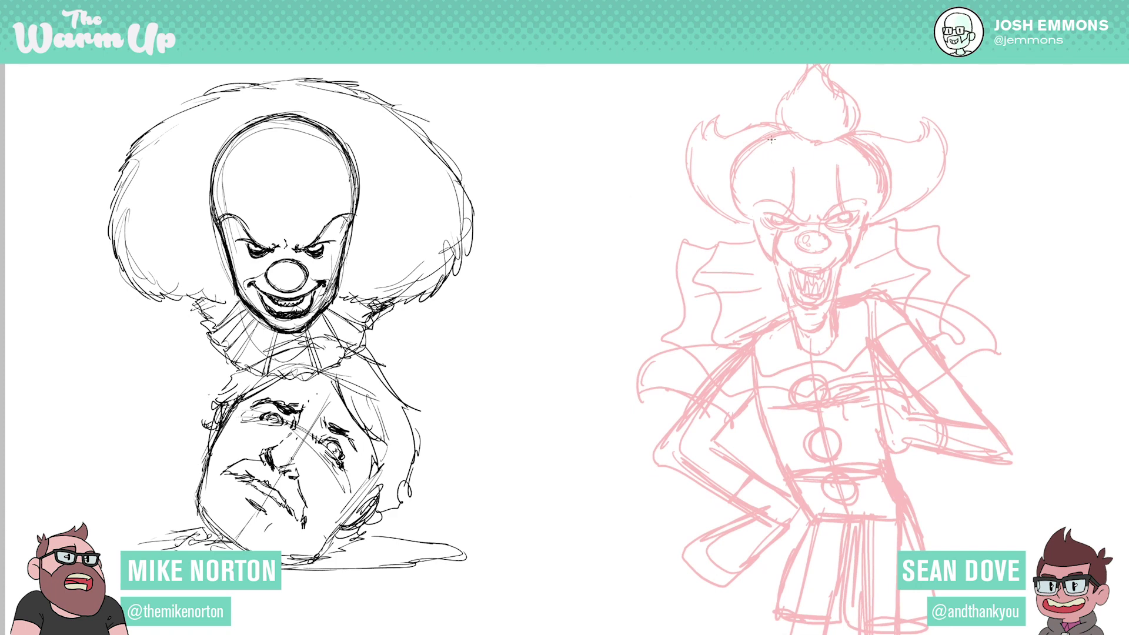
pyautogui.moveTo(771, 216); pyautogui.dragTo(797, 222)
pyautogui.moveTo(819, 221); pyautogui.dragTo(858, 210)
pyautogui.moveTo(765, 213)
pyautogui.mouseDown()
pyautogui.moveTo(786, 229)
pyautogui.moveTo(844, 229)
pyautogui.moveTo(859, 211)
pyautogui.mouseUp()
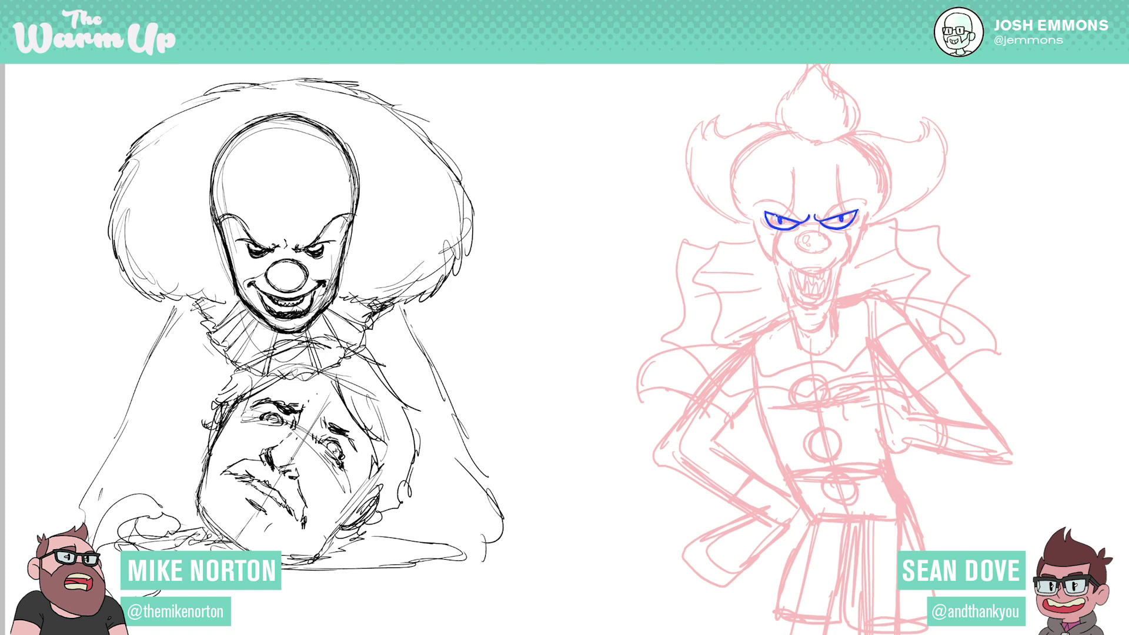
# - Sketch the black clown's hand gripping the platter's rim, and add irises to the blue eyes
pyautogui.moveTo(366, 536)
pyautogui.mouseDown()
pyautogui.moveTo(410, 542)
pyautogui.moveTo(440, 521)
pyautogui.mouseUp()
pyautogui.moveTo(778, 222); pyautogui.dragTo(788, 225)
pyautogui.moveTo(426, 530)
pyautogui.mouseDown()
pyautogui.moveTo(407, 523)
pyautogui.moveTo(445, 522)
pyautogui.moveTo(451, 546)
pyautogui.mouseUp()
pyautogui.moveTo(450, 545)
pyautogui.mouseDown()
pyautogui.moveTo(459, 563)
pyautogui.moveTo(478, 554)
pyautogui.mouseUp()
pyautogui.moveTo(475, 559); pyautogui.dragTo(465, 579)
pyautogui.moveTo(837, 218); pyautogui.dragTo(840, 225)
pyautogui.moveTo(456, 577); pyautogui.dragTo(410, 592)
pyautogui.moveTo(832, 218); pyautogui.dragTo(847, 219)
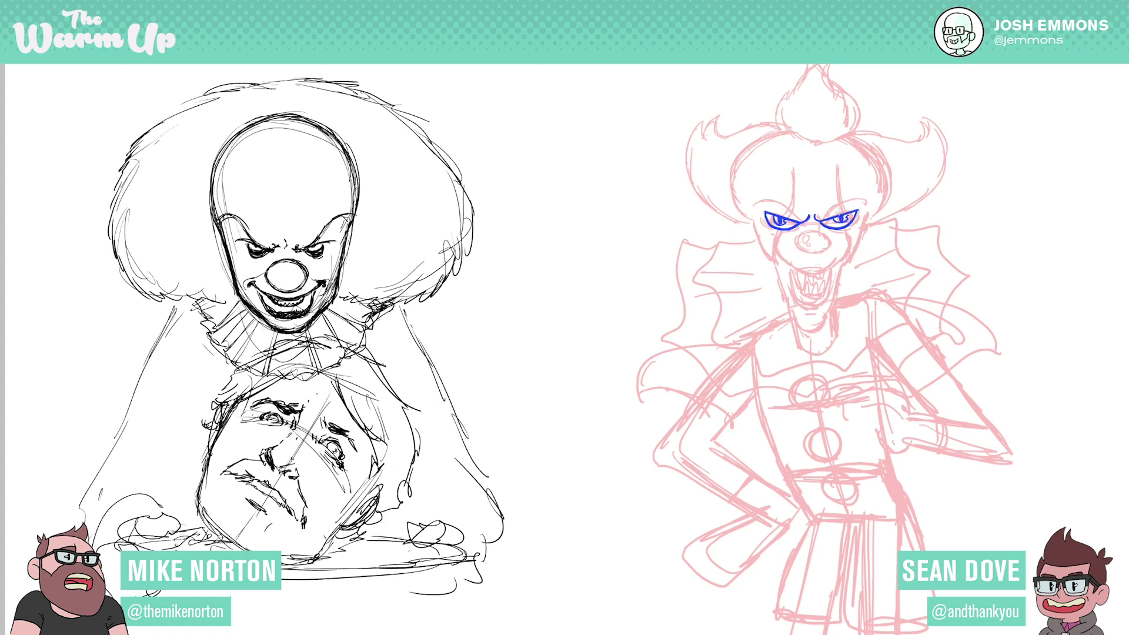
# - Finish the platter's edge and the fingers beneath it, and draw the bags under the blue clown's eyes
pyautogui.moveTo(457, 570); pyautogui.dragTo(465, 578)
pyautogui.scroll(-1, 285, 347)
pyautogui.moveTo(763, 219); pyautogui.dragTo(804, 225)
pyautogui.moveTo(147, 590); pyautogui.dragTo(204, 598)
pyautogui.moveTo(770, 234); pyautogui.dragTo(793, 236)
pyautogui.moveTo(380, 570); pyautogui.dragTo(447, 592)
pyautogui.moveTo(791, 236); pyautogui.dragTo(801, 230)
pyautogui.moveTo(447, 592); pyautogui.dragTo(488, 563)
pyautogui.moveTo(475, 576)
pyautogui.mouseDown()
pyautogui.moveTo(436, 589)
pyautogui.moveTo(488, 563)
pyautogui.mouseUp()
pyautogui.moveTo(471, 531)
pyautogui.mouseDown()
pyautogui.moveTo(482, 558)
pyautogui.moveTo(432, 590)
pyautogui.mouseUp()
pyautogui.moveTo(821, 226)
pyautogui.mouseDown()
pyautogui.moveTo(845, 233)
pyautogui.moveTo(860, 220)
pyautogui.moveTo(845, 236)
pyautogui.mouseUp()
pyautogui.moveTo(839, 236); pyautogui.dragTo(854, 231)
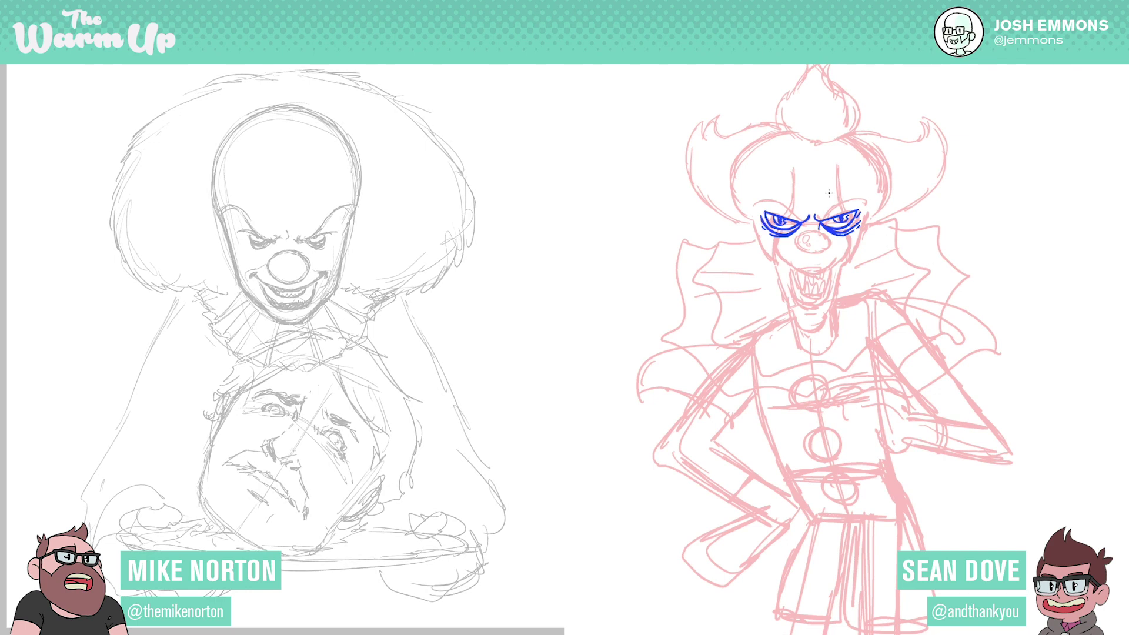
# - Draw the blue clown's round nose with small highlights over the faded sketch
pyautogui.moveTo(809, 232); pyautogui.dragTo(798, 249)
pyautogui.hotkey('ctrl', 'z')
pyautogui.moveTo(806, 229)
pyautogui.mouseDown()
pyautogui.moveTo(799, 253)
pyautogui.moveTo(814, 254)
pyautogui.moveTo(826, 231)
pyautogui.moveTo(833, 242)
pyautogui.moveTo(816, 256)
pyautogui.moveTo(809, 243)
pyautogui.mouseUp()
# - Draw the blue clown's arched, angry eyebrows with doubled lines and a small crease between them
pyautogui.moveTo(821, 217)
pyautogui.mouseDown()
pyautogui.moveTo(862, 200)
pyautogui.moveTo(836, 211)
pyautogui.mouseUp()
pyautogui.moveTo(754, 204)
pyautogui.mouseDown()
pyautogui.moveTo(783, 198)
pyautogui.moveTo(809, 216)
pyautogui.mouseUp()
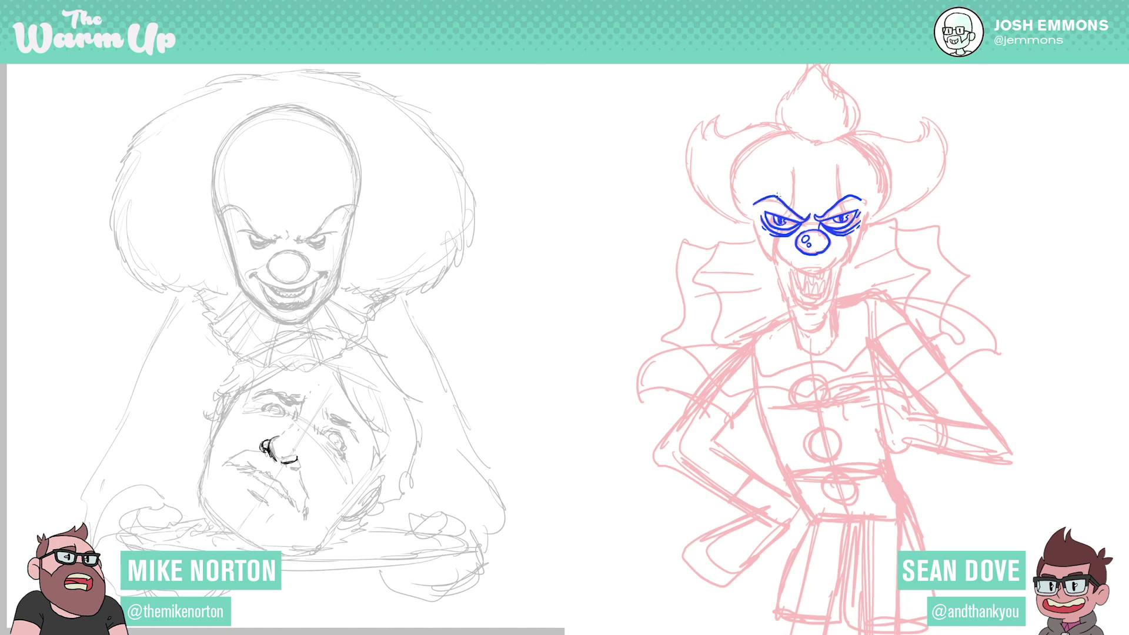
pyautogui.moveTo(756, 207)
pyautogui.mouseDown()
pyautogui.moveTo(778, 198)
pyautogui.moveTo(804, 220)
pyautogui.mouseUp()
pyautogui.moveTo(816, 221); pyautogui.dragTo(867, 199)
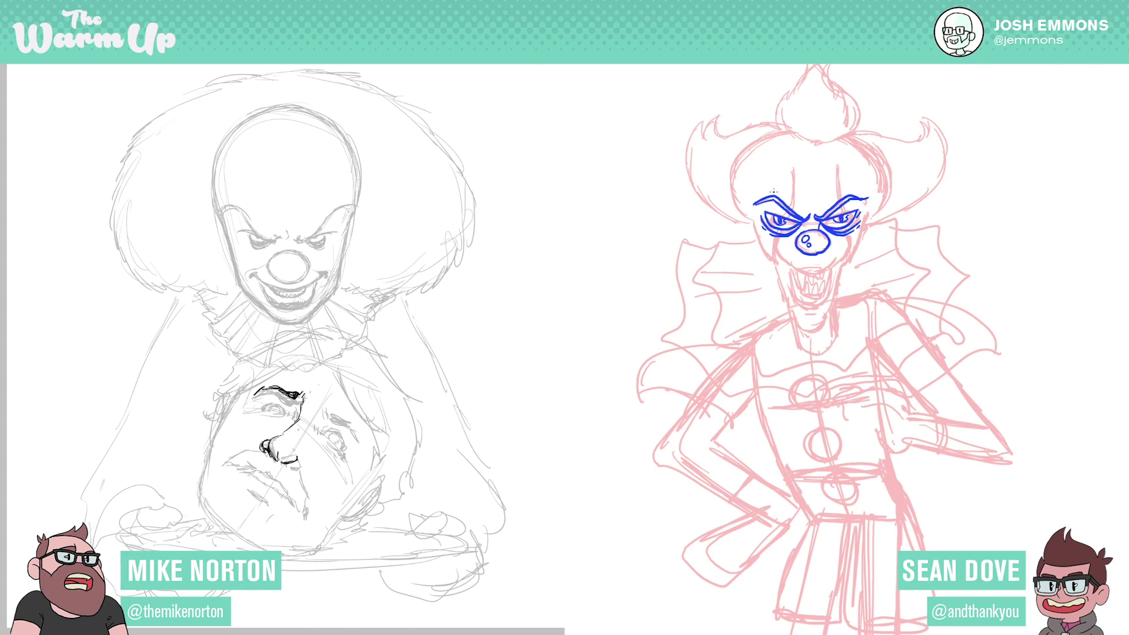
pyautogui.moveTo(806, 225); pyautogui.dragTo(809, 225)
# - Outline the blue clown's wide grin and lower lip, and ink the tilted head's second eyebrow in black
pyautogui.moveTo(776, 250)
pyautogui.mouseDown()
pyautogui.moveTo(811, 277)
pyautogui.moveTo(849, 252)
pyautogui.mouseUp()
pyautogui.moveTo(777, 254)
pyautogui.mouseDown()
pyautogui.moveTo(808, 297)
pyautogui.moveTo(830, 281)
pyautogui.moveTo(824, 294)
pyautogui.moveTo(846, 258)
pyautogui.mouseUp()
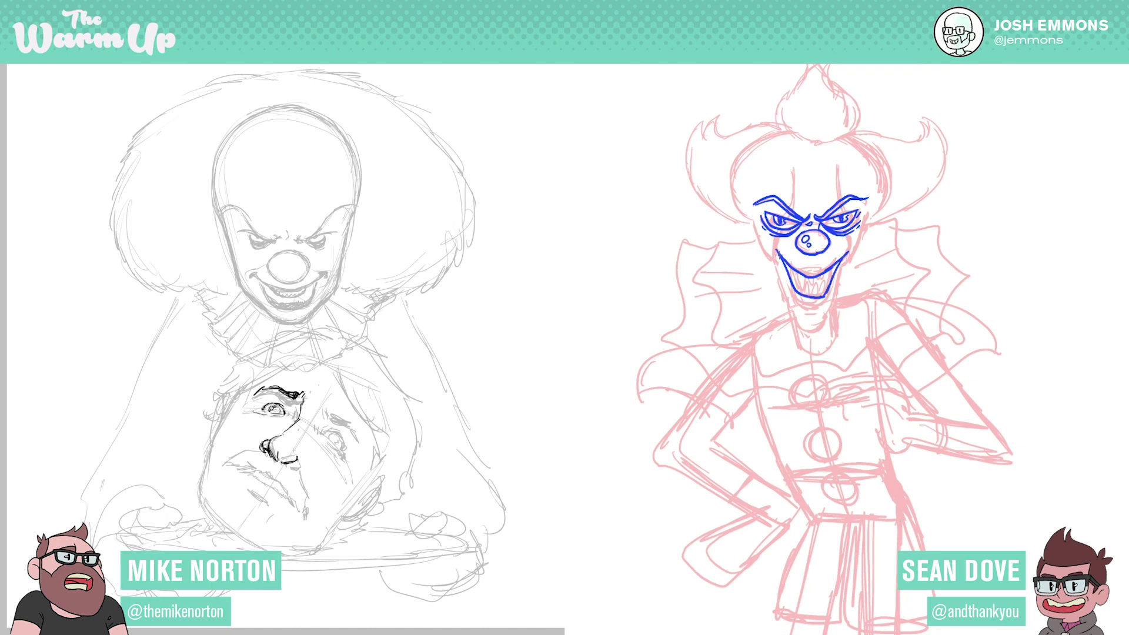
pyautogui.moveTo(777, 255)
pyautogui.mouseDown()
pyautogui.moveTo(788, 300)
pyautogui.moveTo(807, 307)
pyautogui.moveTo(829, 305)
pyautogui.moveTo(844, 262)
pyautogui.mouseUp()
pyautogui.moveTo(326, 405); pyautogui.dragTo(341, 421)
pyautogui.moveTo(800, 298); pyautogui.dragTo(801, 300)
pyautogui.moveTo(336, 411); pyautogui.dragTo(357, 425)
pyautogui.moveTo(803, 301); pyautogui.dragTo(804, 302)
pyautogui.moveTo(356, 425); pyautogui.dragTo(363, 441)
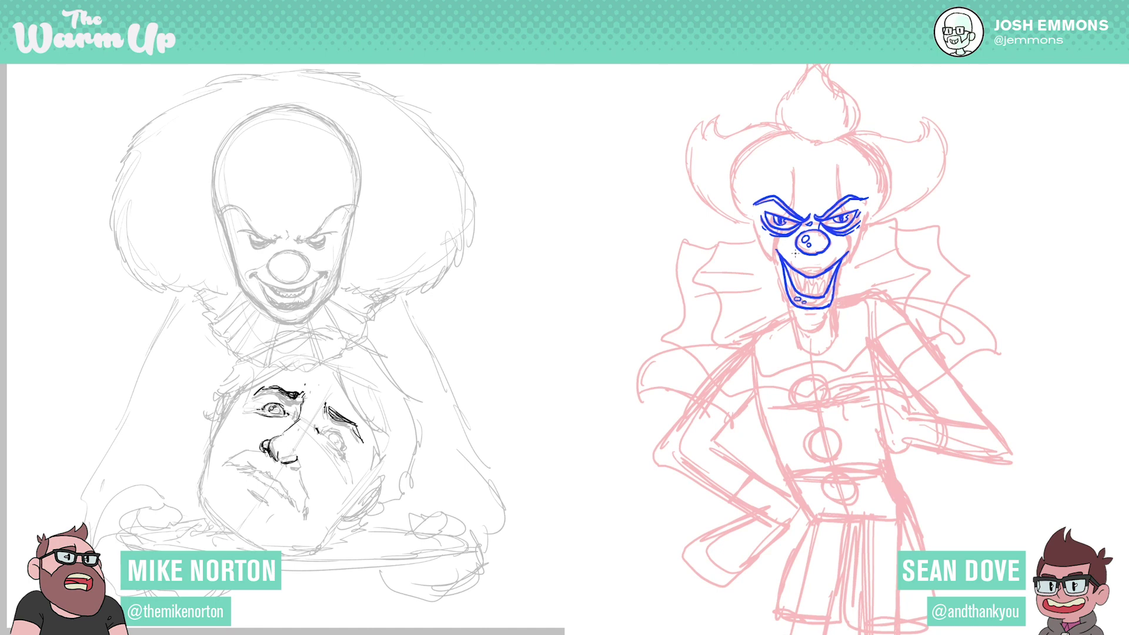
# - Fill the blue clown's grin with jagged pointed teeth, and ink the tilted head's mustache
pyautogui.moveTo(792, 271)
pyautogui.mouseDown()
pyautogui.moveTo(800, 284)
pyautogui.moveTo(801, 274)
pyautogui.moveTo(805, 286)
pyautogui.moveTo(830, 282)
pyautogui.mouseUp()
pyautogui.moveTo(829, 262)
pyautogui.mouseDown()
pyautogui.moveTo(839, 281)
pyautogui.moveTo(841, 267)
pyautogui.moveTo(818, 281)
pyautogui.moveTo(832, 283)
pyautogui.mouseUp()
pyautogui.moveTo(231, 459); pyautogui.dragTo(252, 450)
pyautogui.moveTo(817, 290); pyautogui.dragTo(807, 295)
pyautogui.moveTo(228, 458); pyautogui.dragTo(254, 450)
pyautogui.moveTo(808, 286); pyautogui.dragTo(800, 285)
pyautogui.moveTo(242, 462); pyautogui.dragTo(229, 469)
pyautogui.moveTo(804, 292); pyautogui.dragTo(793, 279)
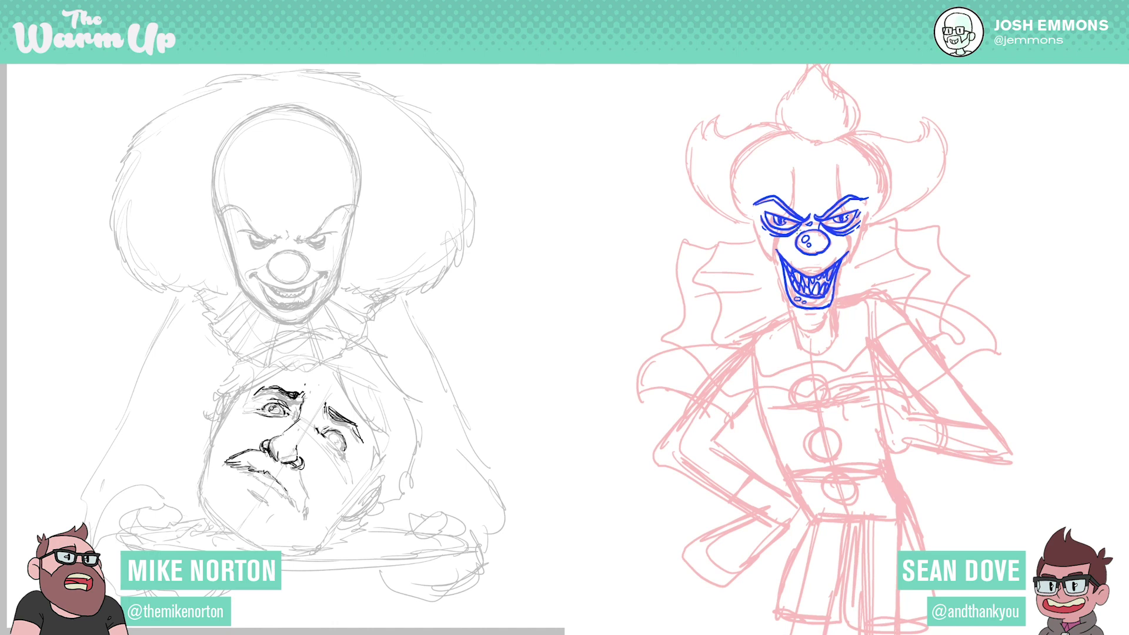
# - Draw face-paint lines from the blue grin's corners toward the eyes, and ink the tilted head's second eye
pyautogui.moveTo(779, 254)
pyautogui.mouseDown()
pyautogui.moveTo(778, 236)
pyautogui.moveTo(777, 250)
pyautogui.mouseUp()
pyautogui.moveTo(848, 254)
pyautogui.mouseDown()
pyautogui.moveTo(848, 234)
pyautogui.moveTo(848, 251)
pyautogui.mouseUp()
pyautogui.moveTo(322, 439); pyautogui.dragTo(350, 469)
pyautogui.moveTo(791, 208)
pyautogui.mouseDown()
pyautogui.moveTo(794, 167)
pyautogui.moveTo(793, 211)
pyautogui.mouseUp()
# - Ink the vertical paint lines above the blue clown's brows and the swept fringe of the tilted head's hair
pyautogui.moveTo(333, 362); pyautogui.dragTo(282, 370)
pyautogui.moveTo(837, 206); pyautogui.dragTo(832, 164)
pyautogui.moveTo(306, 362); pyautogui.dragTo(271, 372)
pyautogui.moveTo(833, 164); pyautogui.dragTo(837, 193)
pyautogui.moveTo(266, 370); pyautogui.dragTo(330, 363)
pyautogui.moveTo(838, 192); pyautogui.dragTo(841, 204)
pyautogui.moveTo(299, 354)
pyautogui.mouseDown()
pyautogui.moveTo(332, 358)
pyautogui.moveTo(259, 368)
pyautogui.moveTo(226, 392)
pyautogui.mouseUp()
pyautogui.moveTo(225, 380); pyautogui.dragTo(228, 363)
pyautogui.moveTo(231, 363); pyautogui.dragTo(304, 328)
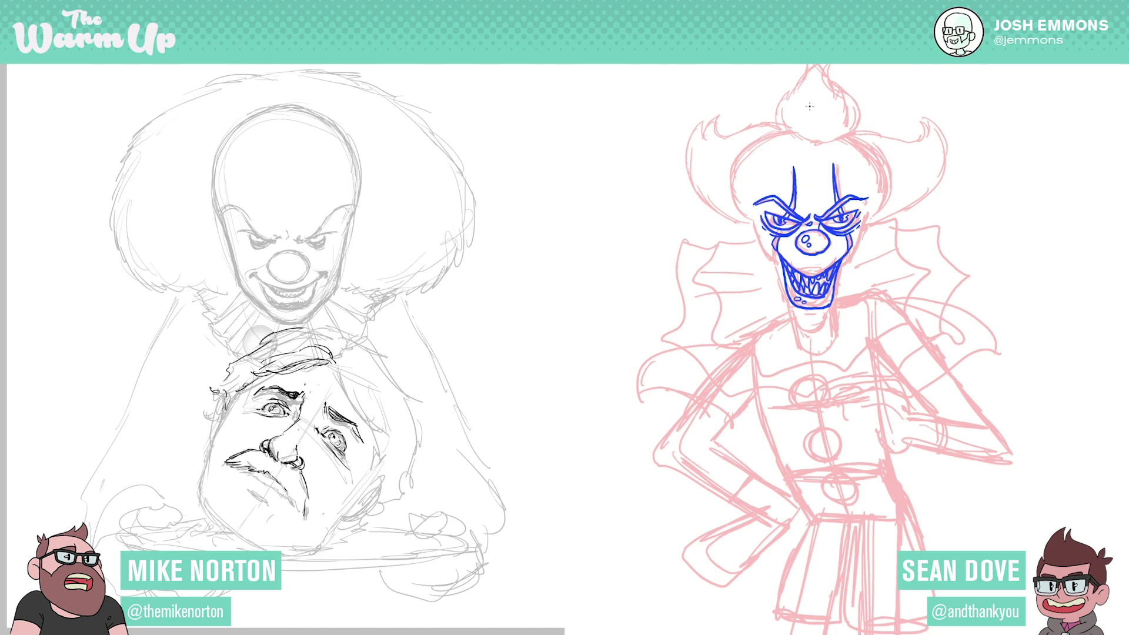
pyautogui.moveTo(305, 328)
pyautogui.mouseDown()
pyautogui.moveTo(328, 323)
pyautogui.moveTo(368, 351)
pyautogui.mouseUp()
# - Outline one side of the blue clown's bulbous skull down to the cheek, and ink the tilted head's side hairline
pyautogui.moveTo(789, 128)
pyautogui.mouseDown()
pyautogui.moveTo(749, 152)
pyautogui.moveTo(735, 189)
pyautogui.mouseUp()
pyautogui.moveTo(371, 358); pyautogui.dragTo(380, 353)
pyautogui.moveTo(735, 189); pyautogui.dragTo(738, 227)
pyautogui.moveTo(380, 353); pyautogui.dragTo(388, 351)
pyautogui.moveTo(739, 227); pyautogui.dragTo(759, 241)
pyautogui.moveTo(338, 361); pyautogui.dragTo(373, 456)
pyautogui.moveTo(758, 238); pyautogui.dragTo(767, 254)
pyautogui.moveTo(373, 456); pyautogui.dragTo(374, 468)
pyautogui.moveTo(768, 254); pyautogui.dragTo(775, 261)
pyautogui.moveTo(374, 467); pyautogui.dragTo(365, 490)
# - Outline the other side of the blue clown's skull, and start inking the tilted head's ear
pyautogui.moveTo(845, 132); pyautogui.dragTo(851, 136)
pyautogui.moveTo(368, 477); pyautogui.dragTo(360, 491)
pyautogui.moveTo(851, 137); pyautogui.dragTo(861, 140)
pyautogui.moveTo(365, 477); pyautogui.dragTo(357, 497)
pyautogui.moveTo(861, 140); pyautogui.dragTo(873, 154)
pyautogui.moveTo(385, 474); pyautogui.dragTo(373, 482)
pyautogui.moveTo(873, 154); pyautogui.dragTo(882, 183)
pyautogui.moveTo(388, 470); pyautogui.dragTo(392, 479)
pyautogui.moveTo(882, 182); pyautogui.dragTo(879, 217)
# - Finish the blue clown's temple and cheek contour, and ink the tilted head's ear and the jaw line below it
pyautogui.moveTo(393, 480); pyautogui.dragTo(368, 515)
pyautogui.moveTo(879, 217); pyautogui.dragTo(873, 221)
pyautogui.moveTo(367, 515); pyautogui.dragTo(338, 524)
pyautogui.moveTo(874, 221); pyautogui.dragTo(868, 228)
pyautogui.moveTo(385, 481); pyautogui.dragTo(354, 514)
pyautogui.moveTo(868, 227); pyautogui.dragTo(861, 241)
pyautogui.moveTo(356, 515); pyautogui.dragTo(345, 523)
pyautogui.moveTo(861, 241); pyautogui.dragTo(860, 246)
pyautogui.moveTo(380, 496); pyautogui.dragTo(353, 521)
pyautogui.moveTo(860, 246); pyautogui.dragTo(850, 257)
pyautogui.moveTo(344, 523); pyautogui.dragTo(303, 552)
pyautogui.moveTo(334, 534)
pyautogui.mouseDown()
pyautogui.moveTo(303, 553)
pyautogui.moveTo(313, 550)
pyautogui.mouseUp()
pyautogui.moveTo(774, 258); pyautogui.dragTo(779, 268)
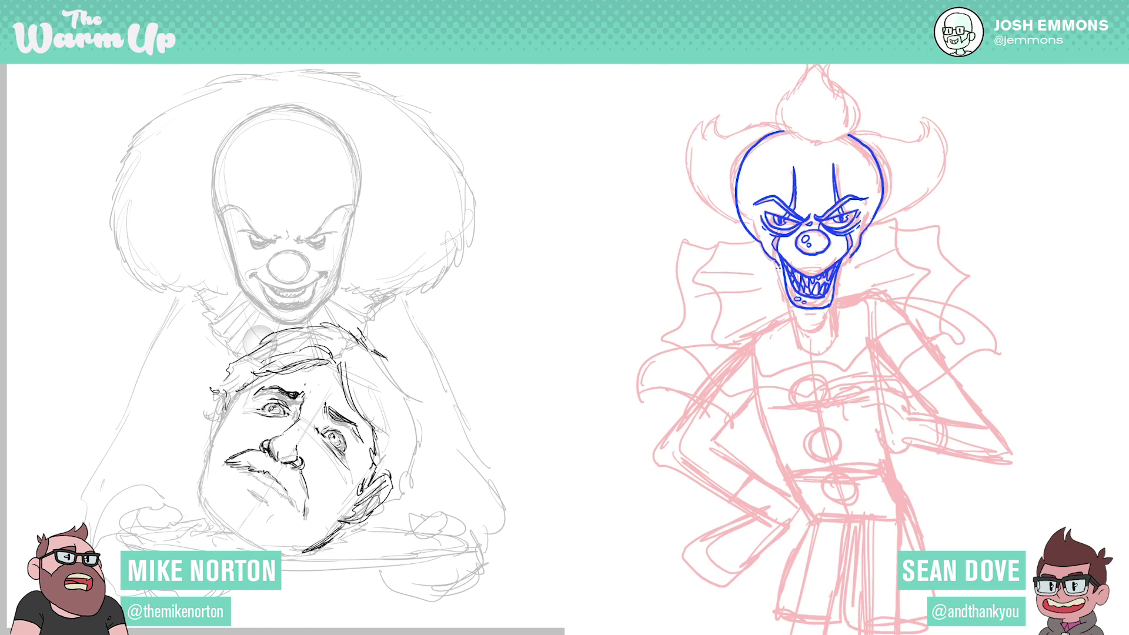
# - Draw the blue clown's lower cheeks and chin, and ink the far cheek contour of the tilted head
pyautogui.moveTo(230, 405); pyautogui.dragTo(216, 435)
pyautogui.moveTo(851, 257); pyautogui.dragTo(843, 267)
pyautogui.moveTo(234, 397); pyautogui.dragTo(204, 472)
pyautogui.moveTo(778, 266); pyautogui.dragTo(781, 282)
pyautogui.moveTo(206, 465); pyautogui.dragTo(200, 479)
pyautogui.moveTo(218, 432); pyautogui.dragTo(208, 456)
pyautogui.moveTo(847, 262); pyautogui.dragTo(841, 271)
pyautogui.moveTo(233, 399); pyautogui.dragTo(204, 469)
pyautogui.moveTo(783, 280); pyautogui.dragTo(786, 297)
pyautogui.moveTo(205, 474); pyautogui.dragTo(204, 491)
pyautogui.moveTo(786, 298)
pyautogui.mouseDown()
pyautogui.moveTo(795, 317)
pyautogui.moveTo(818, 324)
pyautogui.moveTo(833, 306)
pyautogui.mouseUp()
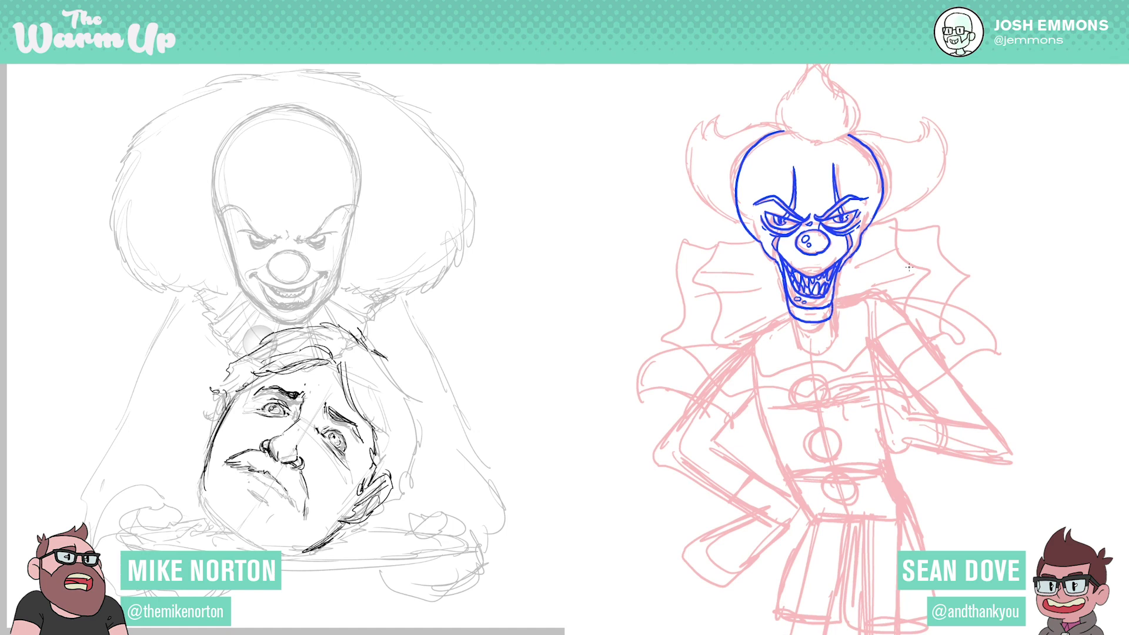
# - Ink the tilted head's lower jaw and chin contour, undoing stray strokes and the blue clown's chin line
pyautogui.hotkey('ctrl', 'z')
pyautogui.moveTo(205, 472); pyautogui.dragTo(243, 541)
pyautogui.hotkey('ctrl', 'z')
pyautogui.hotkey('ctrl', 'z')
pyautogui.moveTo(211, 504)
pyautogui.mouseDown()
pyautogui.moveTo(230, 532)
pyautogui.moveTo(288, 550)
pyautogui.mouseUp()
pyautogui.moveTo(246, 540); pyautogui.dragTo(321, 549)
pyautogui.hotkey('ctrl', 'z')
pyautogui.moveTo(286, 545); pyautogui.dragTo(310, 552)
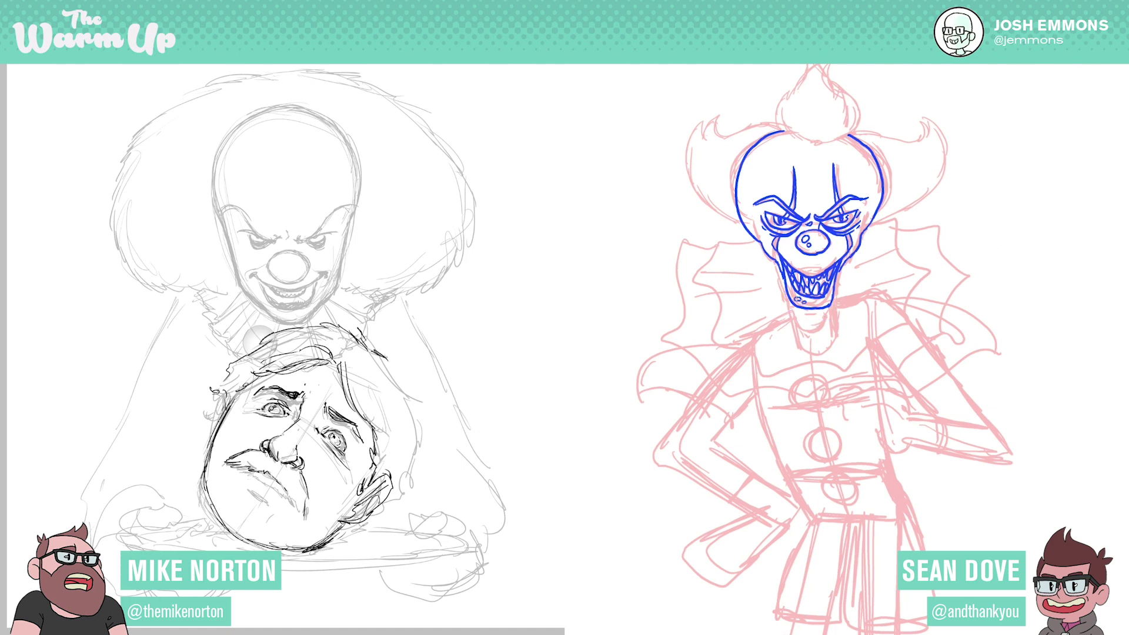
# - Redraw the blue clown's chin, and add cheek creases and small forehead highlight marks
pyautogui.moveTo(358, 523); pyautogui.dragTo(350, 533)
pyautogui.moveTo(789, 298); pyautogui.dragTo(794, 312)
pyautogui.moveTo(349, 533); pyautogui.dragTo(358, 535)
pyautogui.moveTo(794, 312)
pyautogui.mouseDown()
pyautogui.moveTo(816, 326)
pyautogui.moveTo(829, 307)
pyautogui.moveTo(817, 313)
pyautogui.mouseUp()
pyautogui.moveTo(763, 243)
pyautogui.mouseDown()
pyautogui.moveTo(789, 256)
pyautogui.moveTo(792, 243)
pyautogui.moveTo(841, 254)
pyautogui.mouseUp()
pyautogui.moveTo(859, 239); pyautogui.dragTo(850, 248)
pyautogui.moveTo(758, 164); pyautogui.dragTo(756, 172)
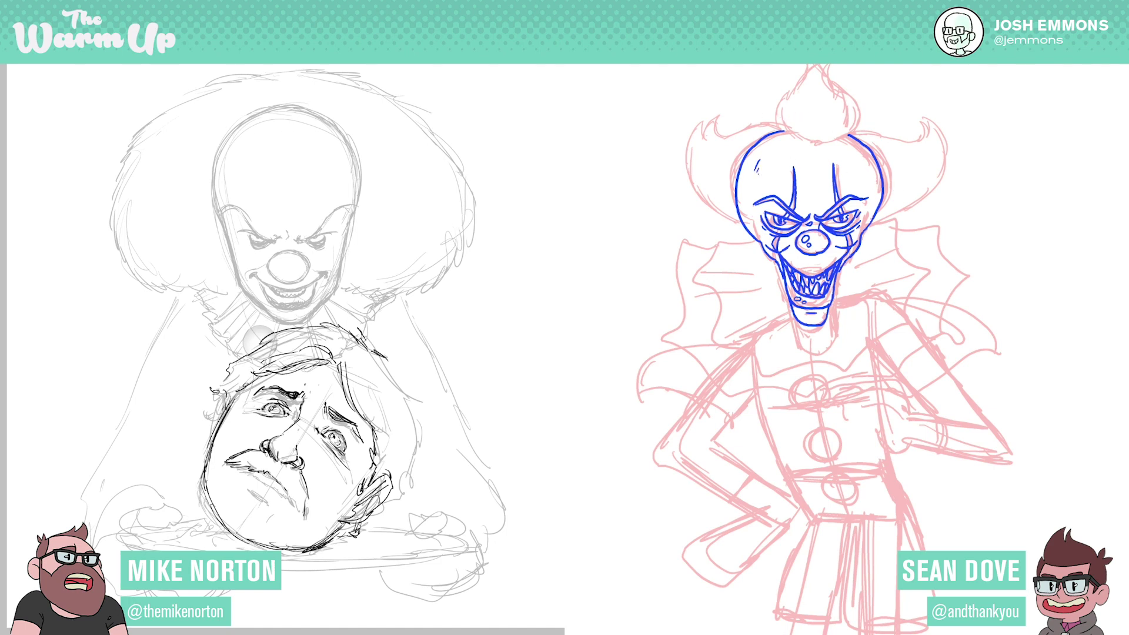
# - Outline the blue clown's pointed topknot of hair above the skull with a jagged tip
pyautogui.moveTo(786, 135)
pyautogui.mouseDown()
pyautogui.moveTo(774, 121)
pyautogui.moveTo(781, 93)
pyautogui.moveTo(786, 101)
pyautogui.moveTo(834, 65)
pyautogui.moveTo(829, 79)
pyautogui.mouseUp()
pyautogui.moveTo(845, 139)
pyautogui.mouseDown()
pyautogui.moveTo(860, 113)
pyautogui.moveTo(851, 81)
pyautogui.moveTo(831, 75)
pyautogui.mouseUp()
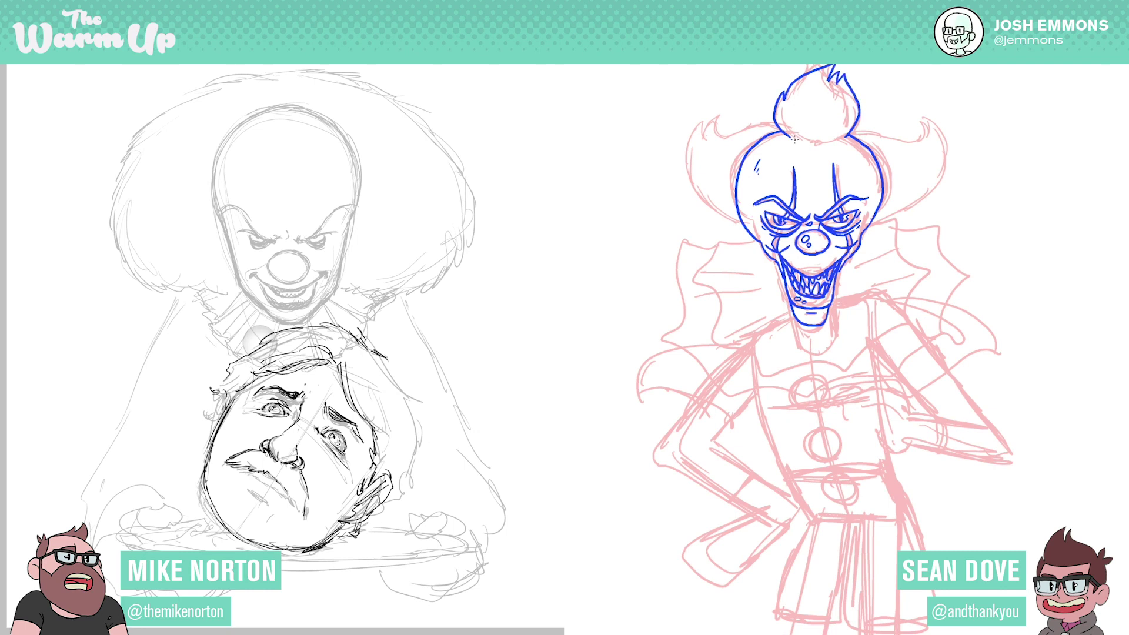
# - Close the base of the blue clown's topknot with a downward point on the forehead, and ink the tilted head's far-side hair
pyautogui.moveTo(793, 139); pyautogui.dragTo(843, 136)
pyautogui.hotkey('ctrl', 'z')
pyautogui.hotkey('ctrl', 'z')
pyautogui.moveTo(844, 71); pyautogui.dragTo(829, 79)
pyautogui.moveTo(784, 133); pyautogui.dragTo(817, 153)
pyautogui.moveTo(787, 137); pyautogui.dragTo(810, 155)
pyautogui.moveTo(790, 142); pyautogui.dragTo(824, 148)
pyautogui.hotkey('ctrl', 'z')
pyautogui.moveTo(782, 131); pyautogui.dragTo(826, 156)
pyautogui.moveTo(382, 349)
pyautogui.mouseDown()
pyautogui.moveTo(424, 407)
pyautogui.moveTo(425, 447)
pyautogui.mouseUp()
pyautogui.hotkey('ctrl', 'z')
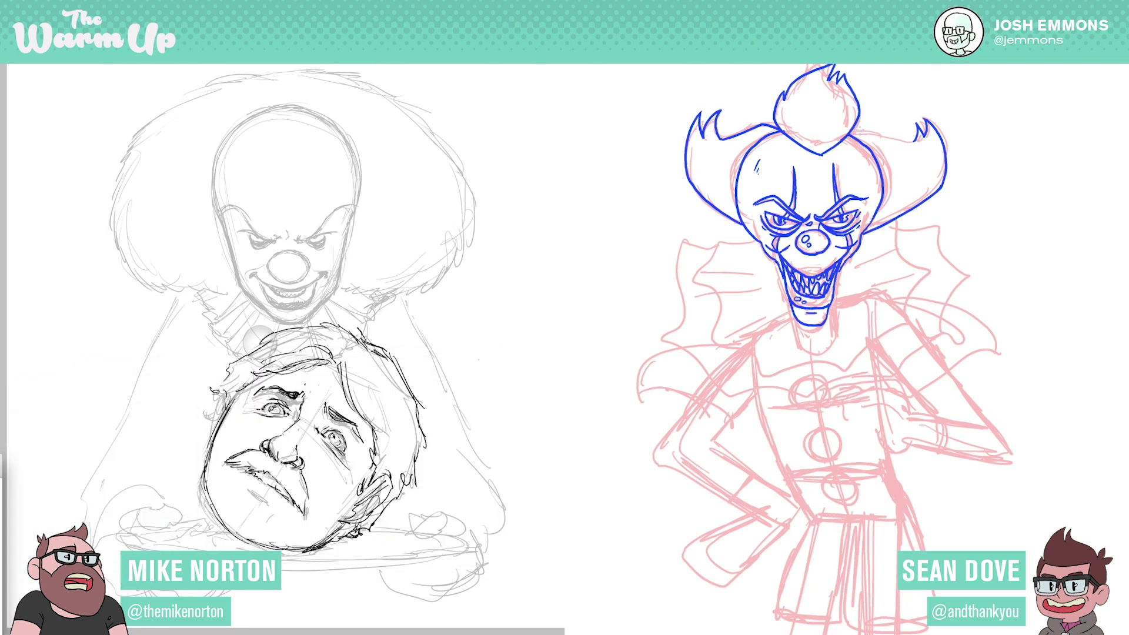
# - Finish the blue clown's swept side tufts with an inner contour in each, and close the cake reference picture
pyautogui.moveTo(911, 143); pyautogui.dragTo(850, 133)
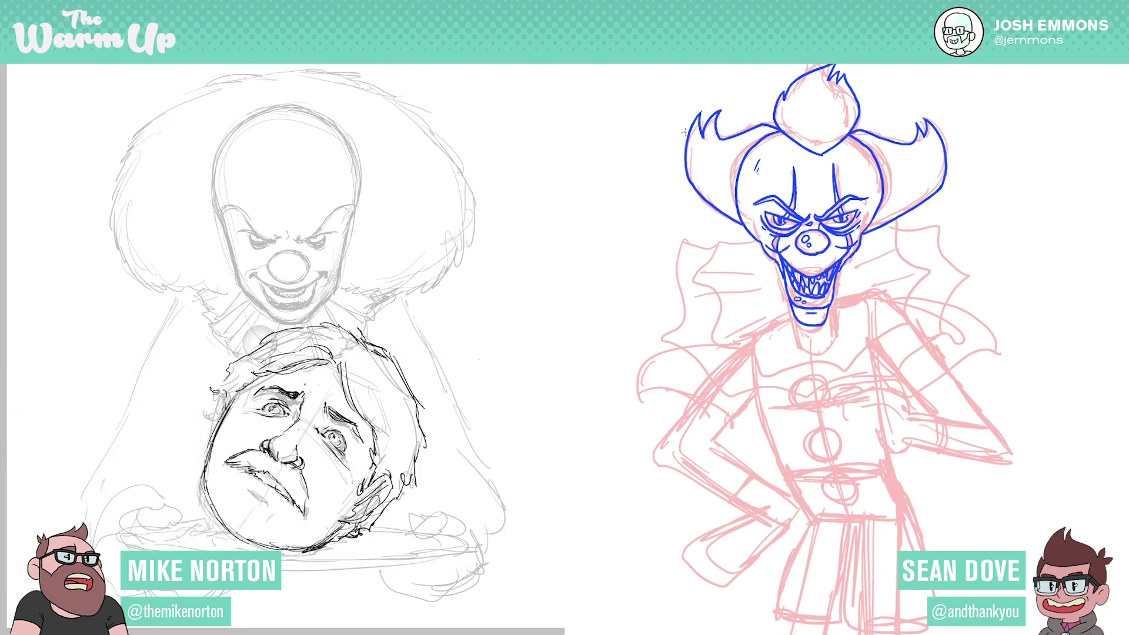
pyautogui.moveTo(738, 203)
pyautogui.mouseDown()
pyautogui.moveTo(701, 172)
pyautogui.moveTo(694, 130)
pyautogui.mouseUp()
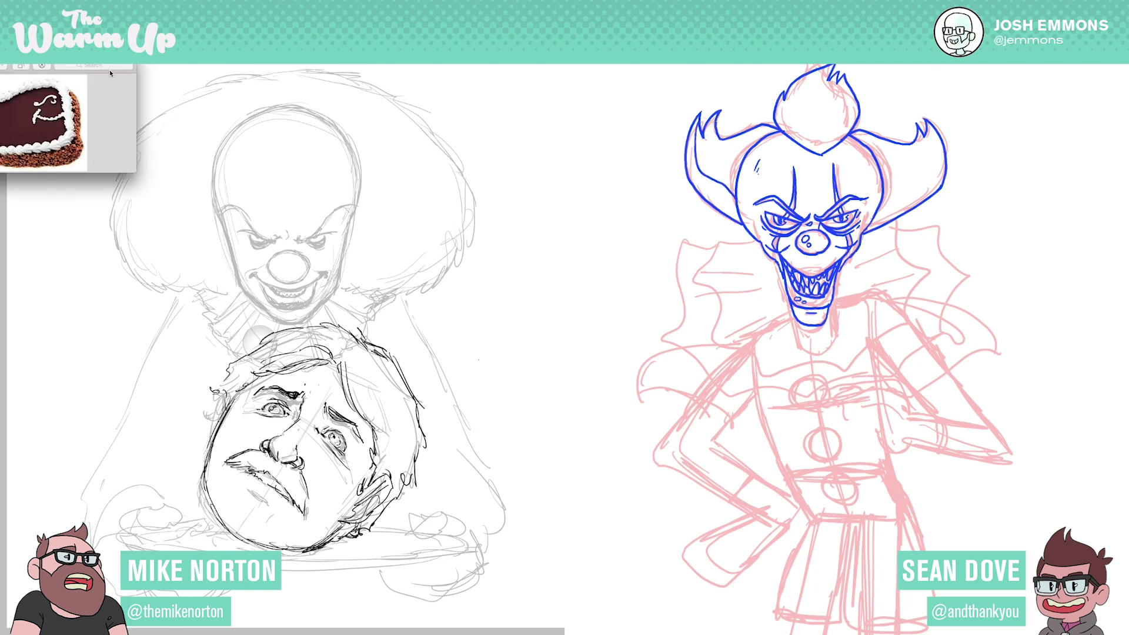
pyautogui.moveTo(97, 57); pyautogui.dragTo(254, 137)
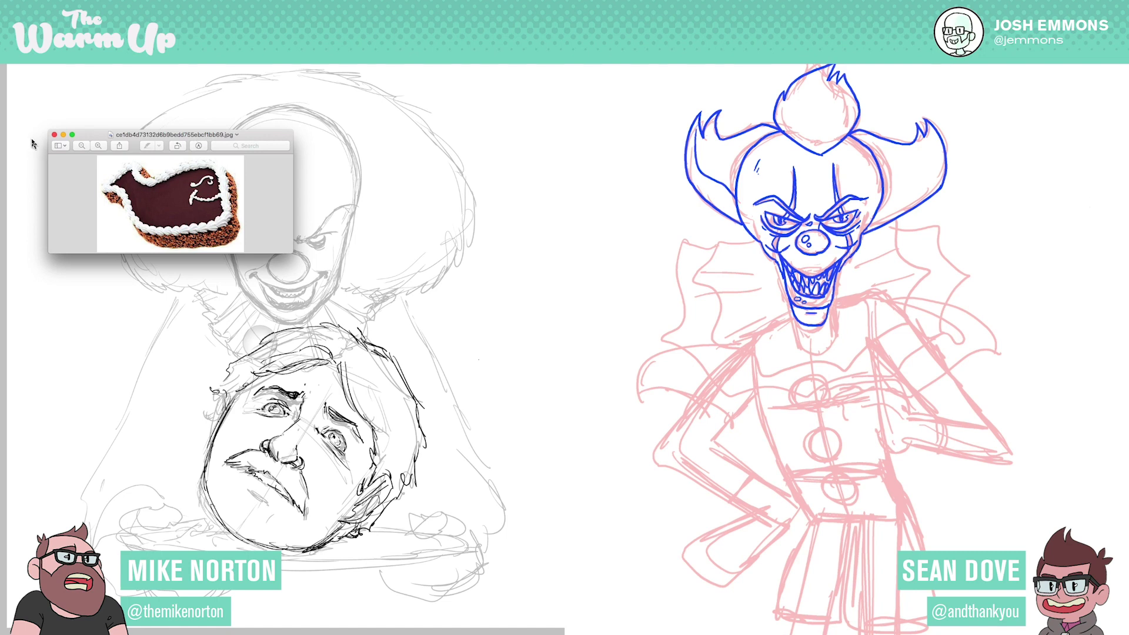
pyautogui.click(55, 135)
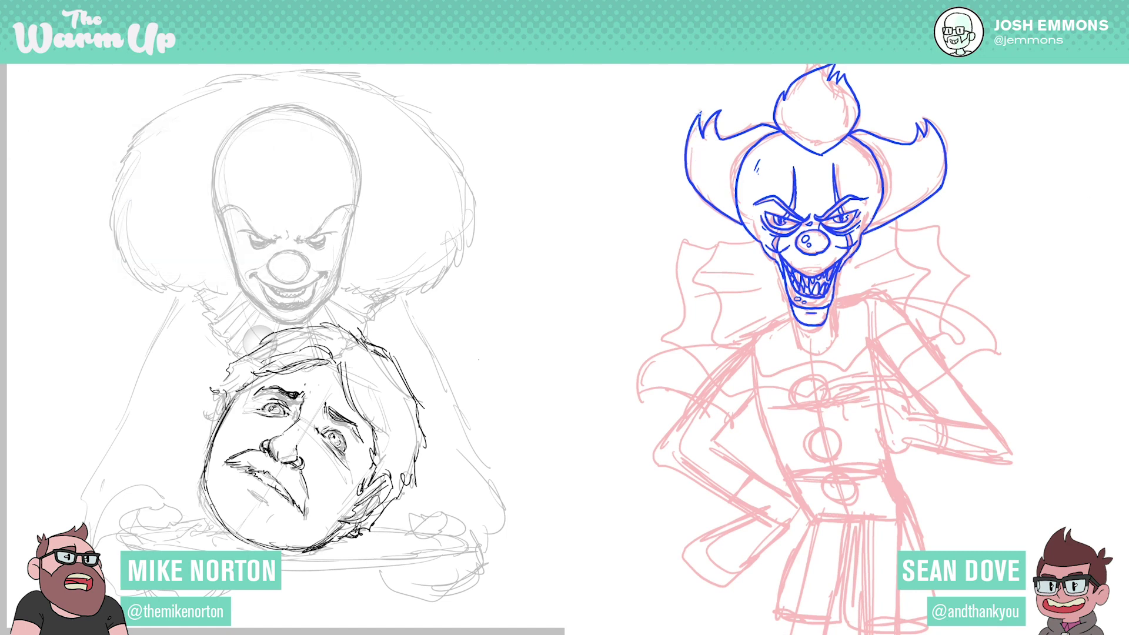
pyautogui.moveTo(311, 631)
pyautogui.moveTo(698, 117)
pyautogui.mouseDown()
pyautogui.moveTo(694, 154)
pyautogui.moveTo(735, 199)
pyautogui.mouseUp()
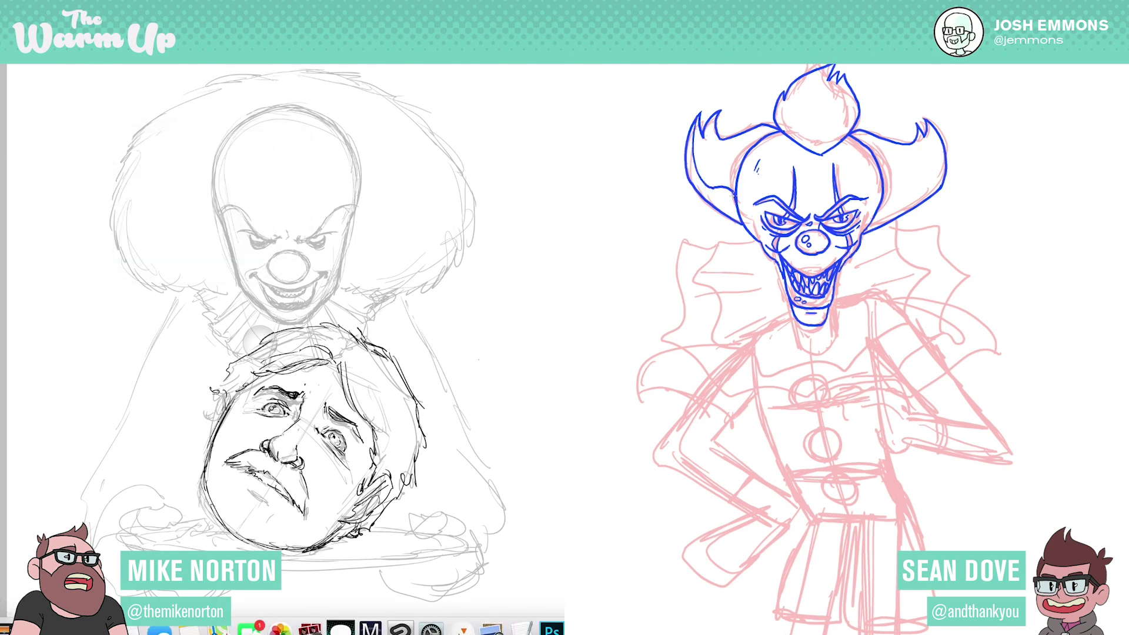
pyautogui.moveTo(884, 203)
pyautogui.mouseDown()
pyautogui.moveTo(930, 190)
pyautogui.moveTo(941, 136)
pyautogui.moveTo(927, 122)
pyautogui.mouseUp()
# - View the fridge head reference masurhead_0.png, and add two curved strand lines inside the blue clown's topknot
pyautogui.moveTo(1, 58); pyautogui.dragTo(237, 97)
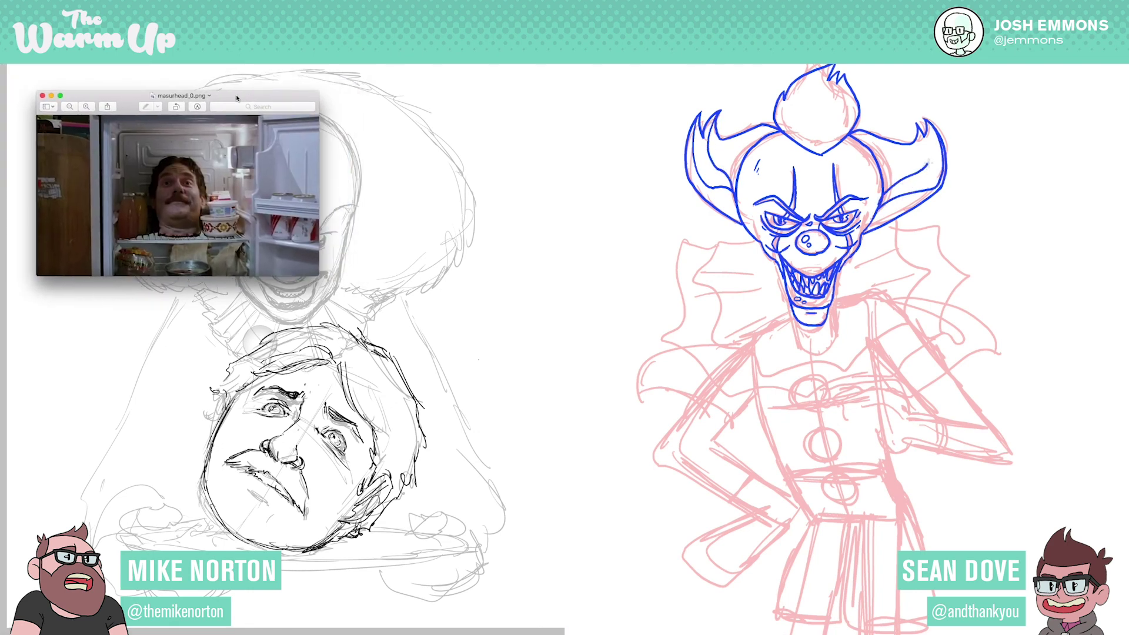
pyautogui.moveTo(821, 154)
pyautogui.mouseDown()
pyautogui.moveTo(794, 121)
pyautogui.moveTo(829, 68)
pyautogui.mouseUp()
pyautogui.moveTo(820, 153)
pyautogui.mouseDown()
pyautogui.moveTo(813, 123)
pyautogui.moveTo(845, 78)
pyautogui.mouseUp()
pyautogui.click(381, 367)
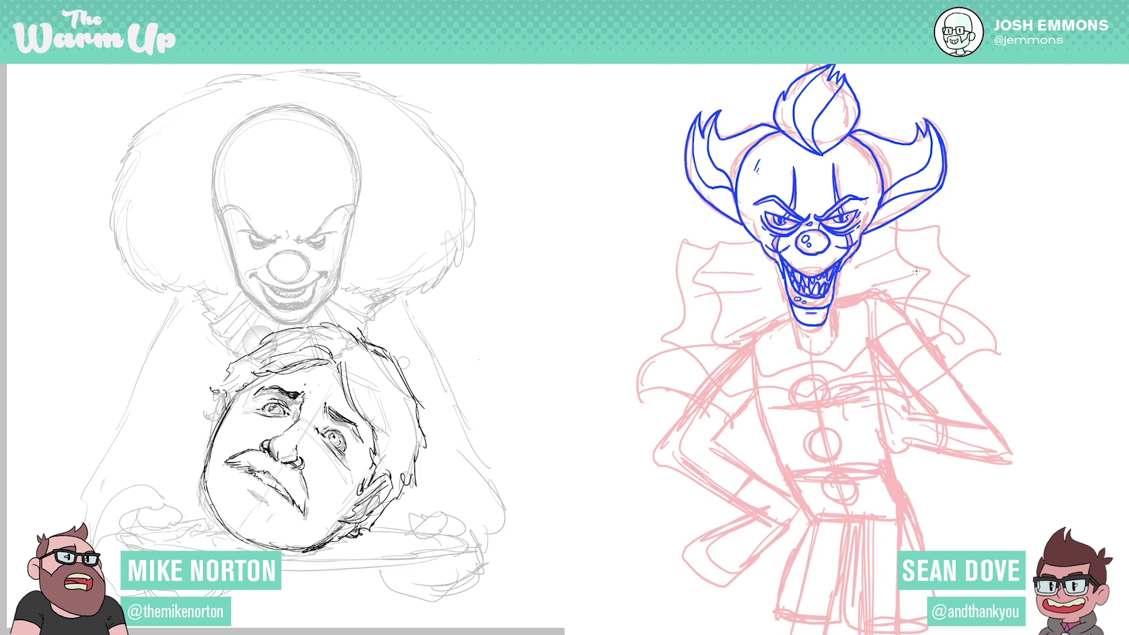
# - Remove the black inking from the tilted head, keeping its grey sketch, and hide the blue clown with its red underdrawing
pyautogui.moveTo(292, 407)
pyautogui.mouseDown()
pyautogui.moveTo(254, 427)
pyautogui.moveTo(322, 362)
pyautogui.moveTo(337, 313)
pyautogui.mouseUp()
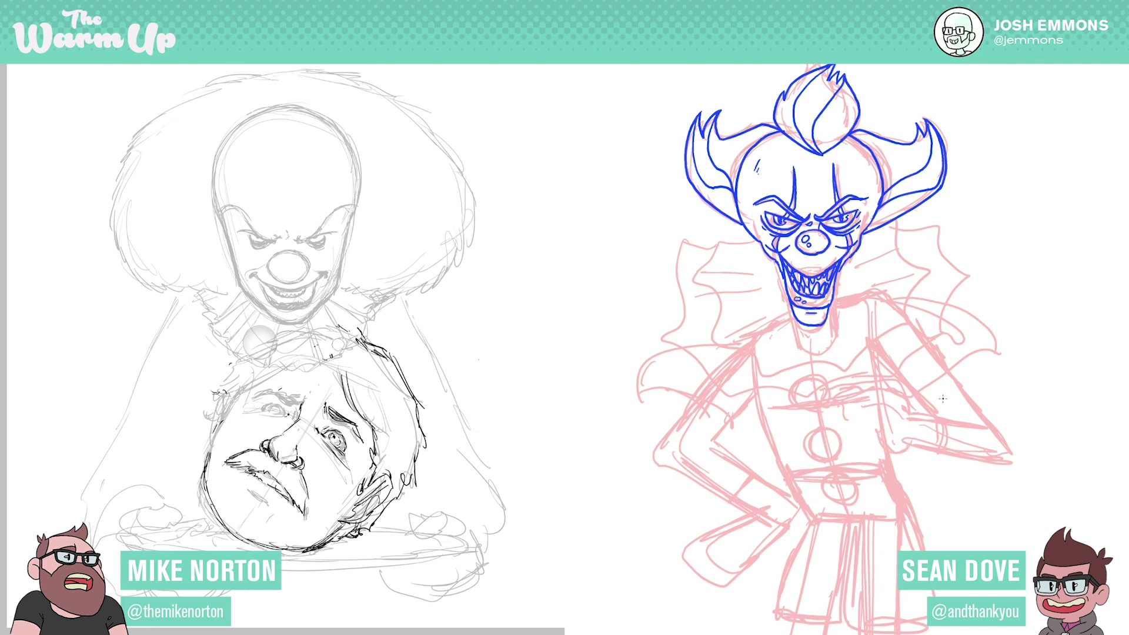
pyautogui.hotkey('ctrl', '0')
pyautogui.hotkey('ctrl', '+')
pyautogui.moveTo(206, 487)
pyautogui.mouseDown()
pyautogui.moveTo(231, 374)
pyautogui.moveTo(206, 506)
pyautogui.mouseUp()
pyautogui.moveTo(957, 368); pyautogui.dragTo(962, 416)
pyautogui.moveTo(337, 493)
pyautogui.mouseDown()
pyautogui.moveTo(312, 546)
pyautogui.moveTo(383, 507)
pyautogui.moveTo(353, 540)
pyautogui.mouseUp()
pyautogui.hotkey('ctrl', 'z')
pyautogui.hotkey('ctrl', 'z')
pyautogui.hotkey('ctrl', 'z')
pyautogui.hotkey('ctrl', 'z')
pyautogui.hotkey('ctrl', 'z')
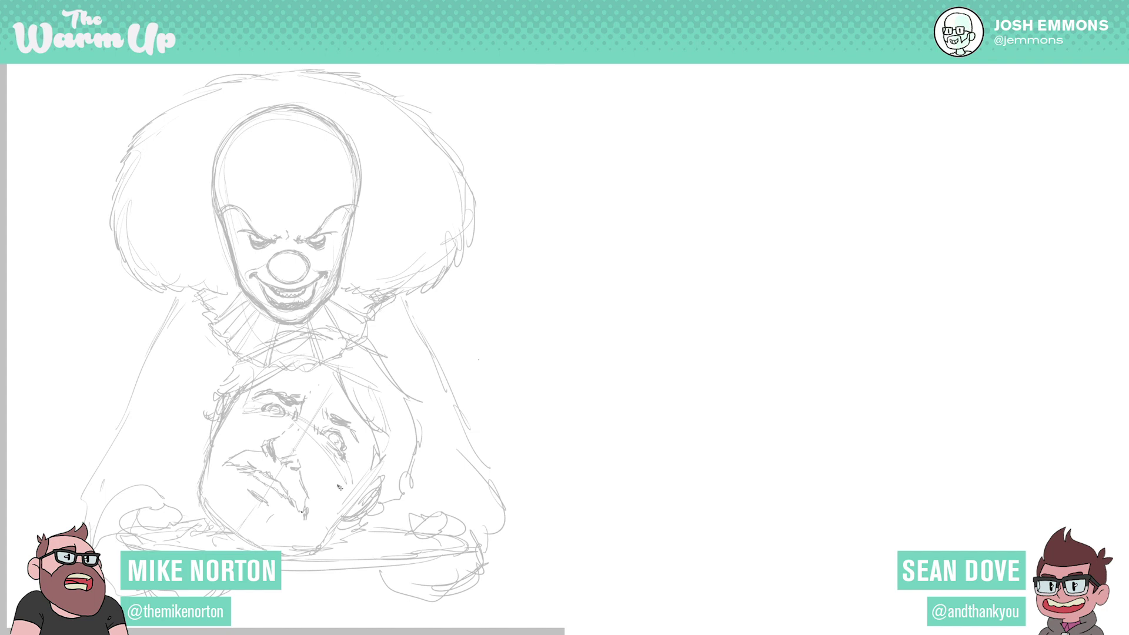
# - Select the sketched tilted head on the platter with a freehand lasso and rotate it upright
pyautogui.moveTo(388, 344)
pyautogui.mouseDown()
pyautogui.moveTo(276, 323)
pyautogui.moveTo(207, 411)
pyautogui.moveTo(200, 524)
pyautogui.moveTo(247, 548)
pyautogui.moveTo(360, 528)
pyautogui.moveTo(432, 423)
pyautogui.moveTo(389, 351)
pyautogui.mouseUp()
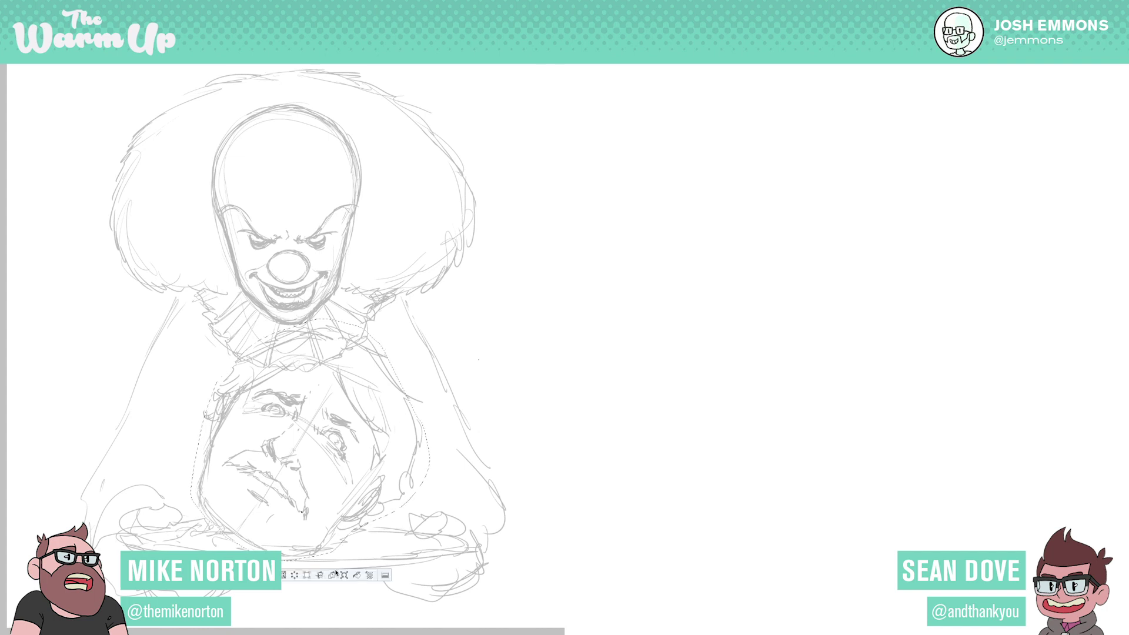
pyautogui.click(345, 576)
pyautogui.moveTo(454, 457); pyautogui.dragTo(424, 409)
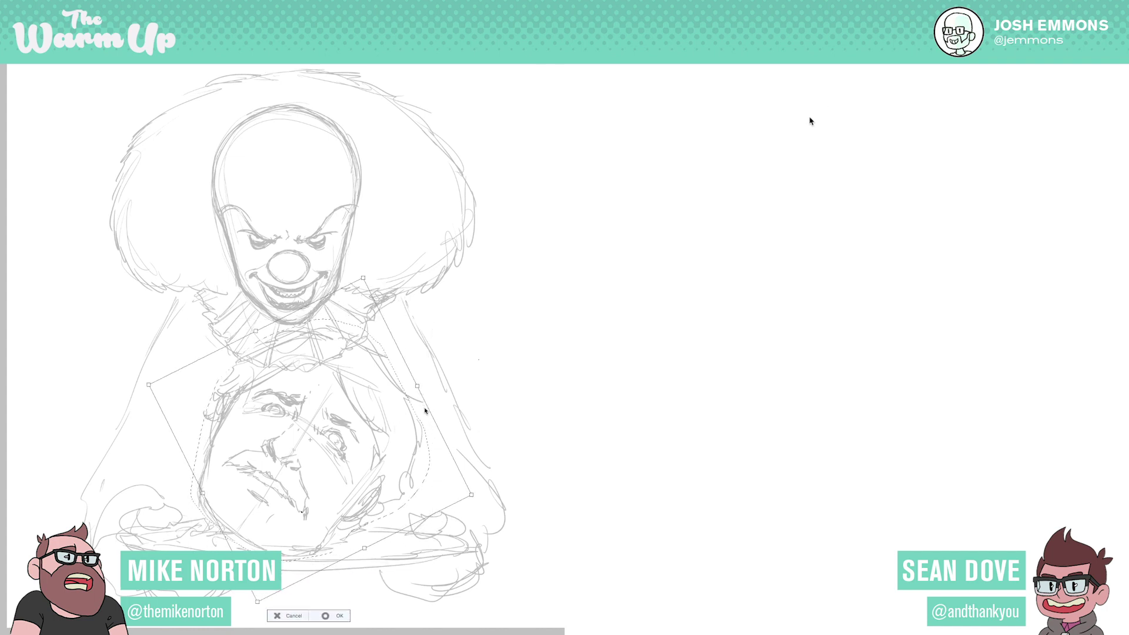
pyautogui.press('super+z')
pyautogui.press('Escape')
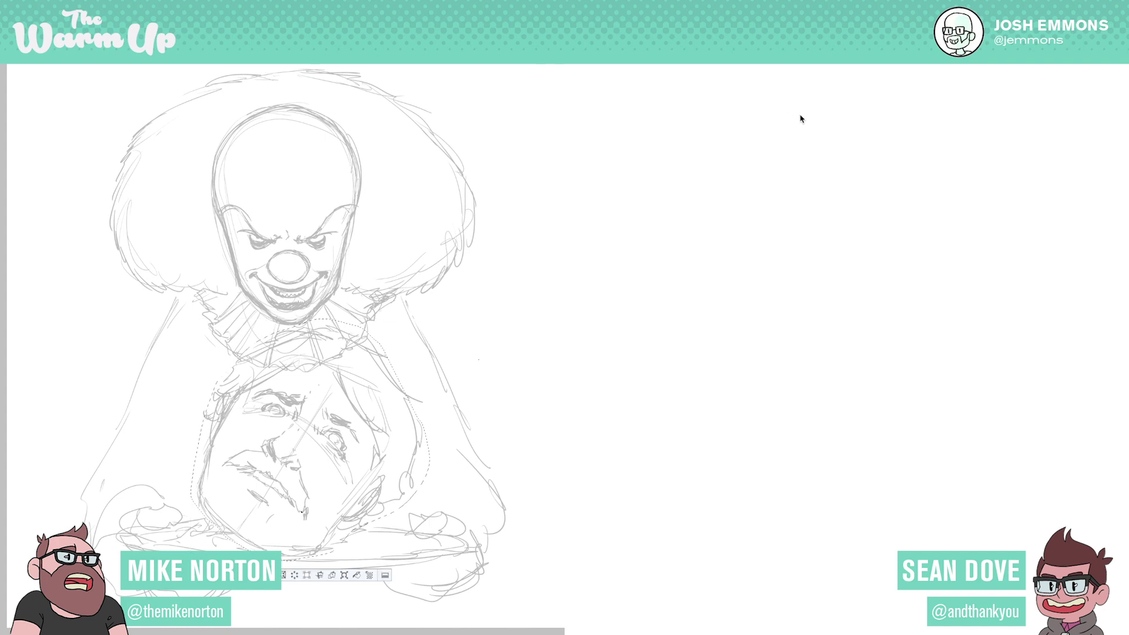
pyautogui.click(345, 575)
pyautogui.moveTo(441, 447); pyautogui.dragTo(412, 382)
pyautogui.moveTo(764, 206); pyautogui.dragTo(804, 145)
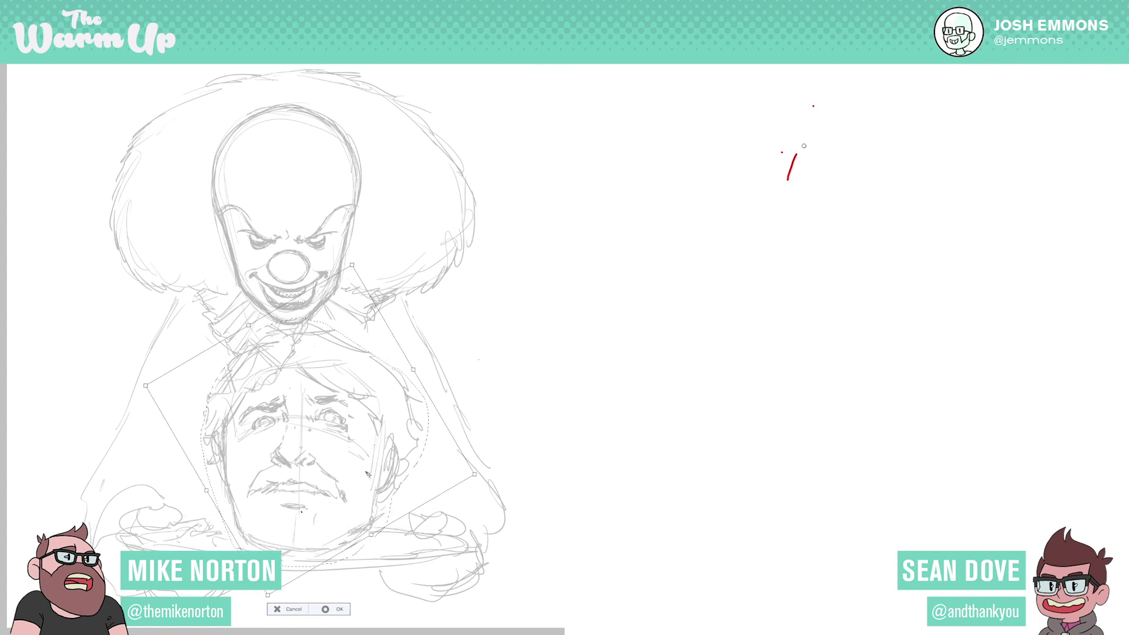
pyautogui.hotkey('ctrl', 'z')
pyautogui.hotkey('ctrl', 'z')
pyautogui.hotkey('ctrl', 'z')
# - Fine-tune and apply the upright head's transform, and sketch a rounded red skull dome on the blank canvas
pyautogui.moveTo(366, 473); pyautogui.dragTo(365, 475)
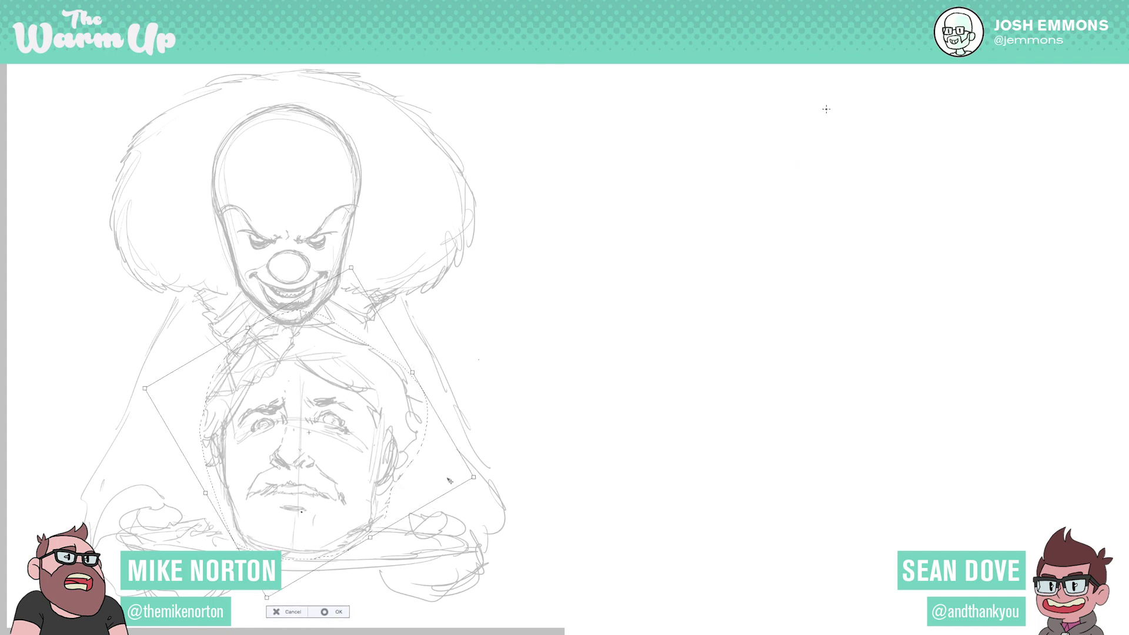
pyautogui.moveTo(819, 102); pyautogui.dragTo(780, 164)
pyautogui.moveTo(391, 490); pyautogui.dragTo(391, 491)
pyautogui.moveTo(783, 132); pyautogui.dragTo(780, 188)
pyautogui.moveTo(390, 491); pyautogui.dragTo(390, 492)
pyautogui.moveTo(822, 96); pyautogui.dragTo(783, 193)
pyautogui.moveTo(788, 128)
pyautogui.mouseDown()
pyautogui.moveTo(858, 99)
pyautogui.moveTo(881, 112)
pyautogui.moveTo(900, 144)
pyautogui.moveTo(901, 194)
pyautogui.mouseUp()
pyautogui.moveTo(888, 113); pyautogui.dragTo(805, 110)
pyautogui.moveTo(775, 153); pyautogui.dragTo(789, 221)
pyautogui.click(337, 614)
pyautogui.hotkey('ctrl', 'd')
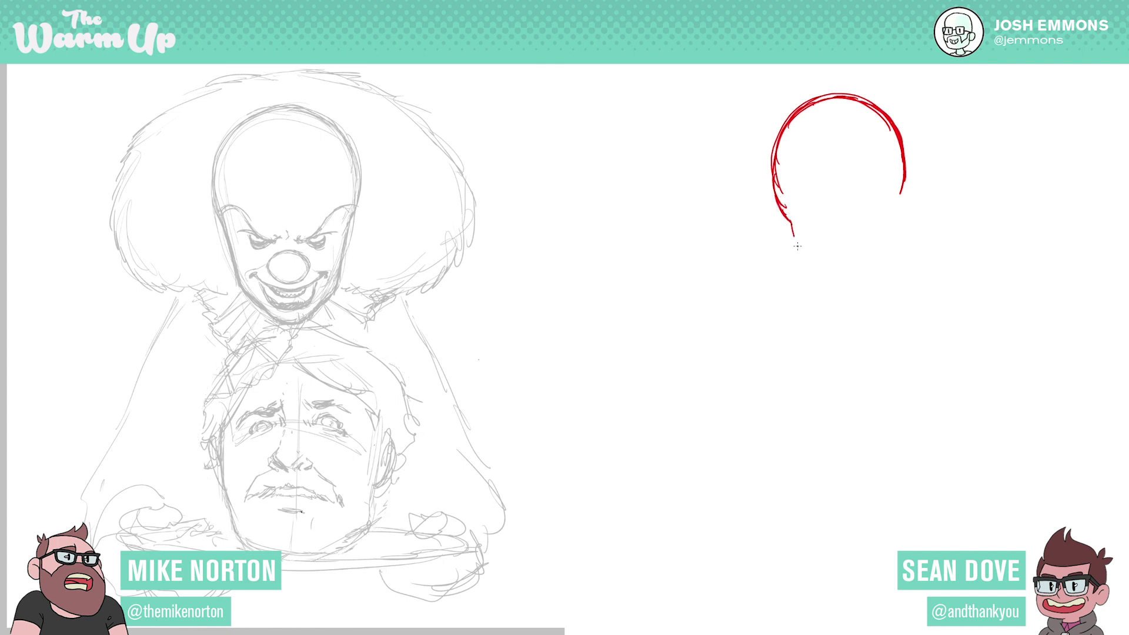
# - Draw the red skull's tapering cheeks, chin and open grin, and erase the grey facial features of the head on the platter
pyautogui.moveTo(793, 237); pyautogui.dragTo(810, 258)
pyautogui.moveTo(905, 162)
pyautogui.mouseDown()
pyautogui.moveTo(878, 252)
pyautogui.moveTo(810, 262)
pyautogui.moveTo(829, 292)
pyautogui.moveTo(815, 276)
pyautogui.moveTo(849, 289)
pyautogui.moveTo(876, 254)
pyautogui.mouseUp()
pyautogui.press('super+w')
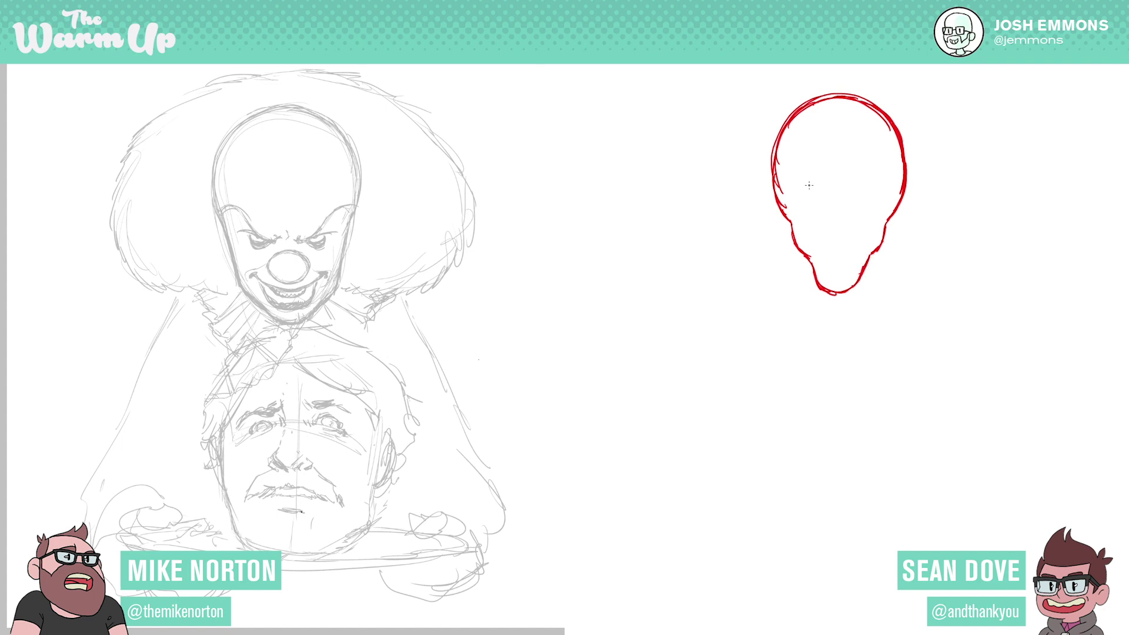
pyautogui.moveTo(804, 238)
pyautogui.mouseDown()
pyautogui.moveTo(835, 246)
pyautogui.moveTo(874, 234)
pyautogui.mouseUp()
pyautogui.moveTo(807, 240)
pyautogui.mouseDown()
pyautogui.moveTo(826, 271)
pyautogui.moveTo(847, 272)
pyautogui.moveTo(868, 243)
pyautogui.moveTo(817, 246)
pyautogui.moveTo(827, 265)
pyautogui.moveTo(860, 245)
pyautogui.mouseUp()
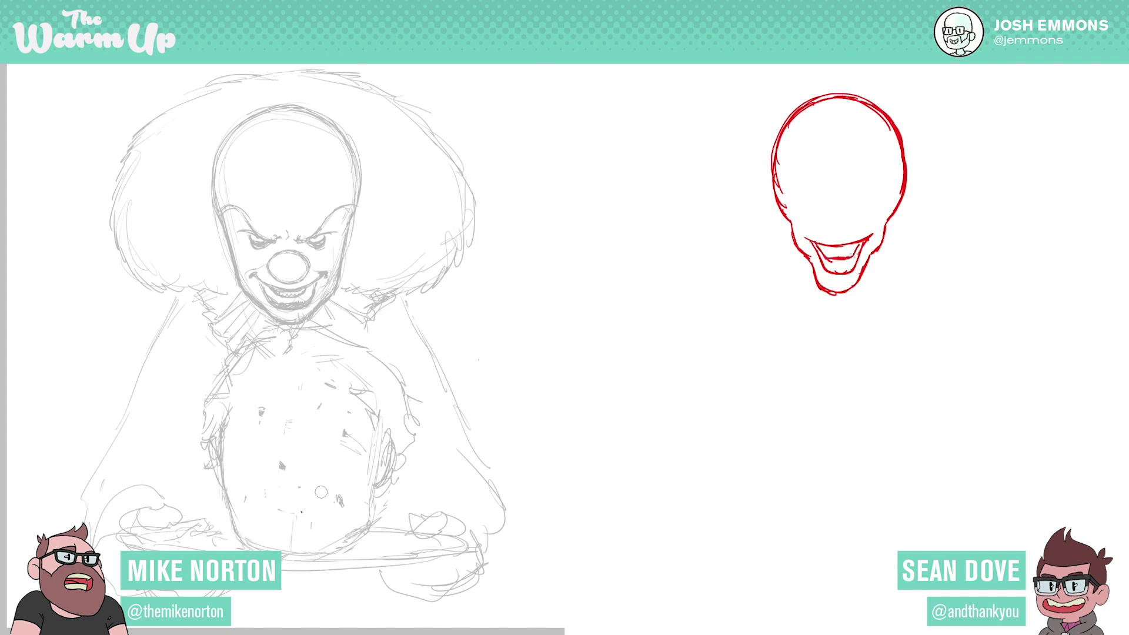
pyautogui.moveTo(321, 492)
pyautogui.mouseDown()
pyautogui.moveTo(260, 412)
pyautogui.moveTo(302, 381)
pyautogui.moveTo(344, 373)
pyautogui.moveTo(352, 486)
pyautogui.moveTo(369, 512)
pyautogui.moveTo(372, 405)
pyautogui.moveTo(369, 508)
pyautogui.moveTo(324, 542)
pyautogui.moveTo(227, 451)
pyautogui.moveTo(247, 529)
pyautogui.moveTo(334, 547)
pyautogui.moveTo(359, 536)
pyautogui.moveTo(361, 523)
pyautogui.moveTo(320, 533)
pyautogui.mouseUp()
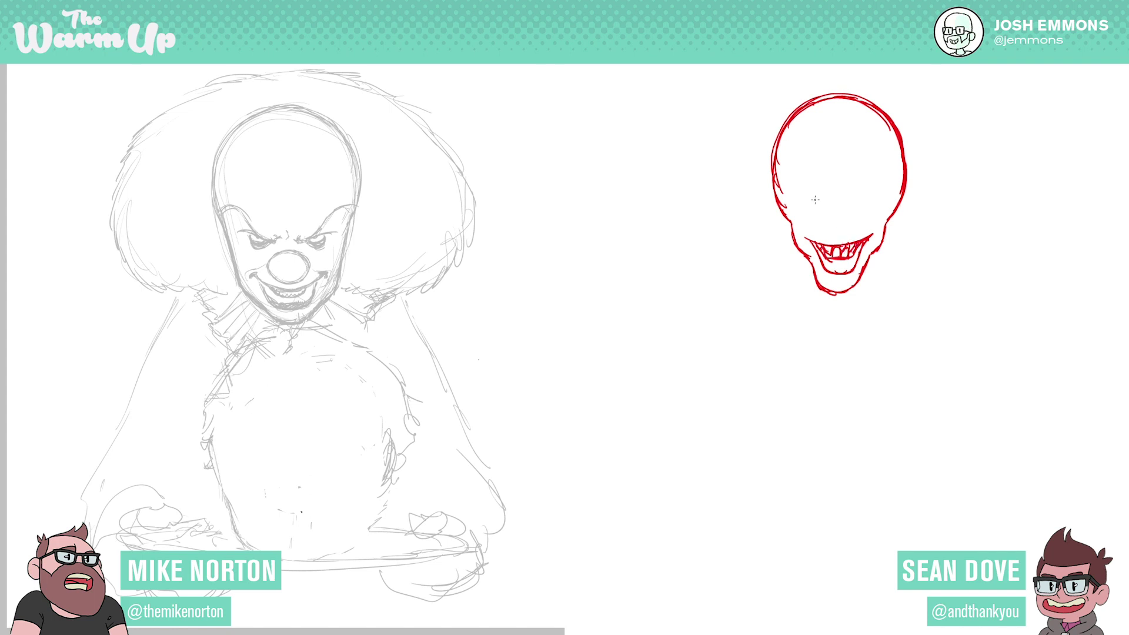
# - Add a curved muzzle, slanted brows and narrowed eyes with pupils to the red skull
pyautogui.moveTo(809, 240); pyautogui.dragTo(807, 211)
pyautogui.moveTo(871, 235); pyautogui.dragTo(870, 210)
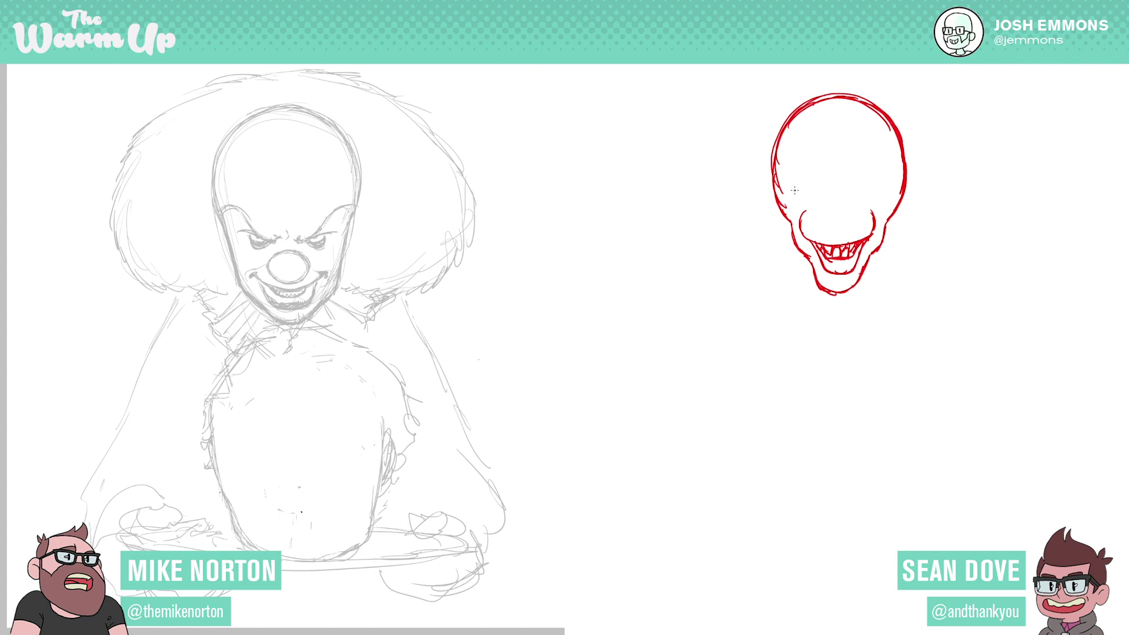
pyautogui.moveTo(793, 192); pyautogui.dragTo(824, 203)
pyautogui.moveTo(891, 188); pyautogui.dragTo(844, 207)
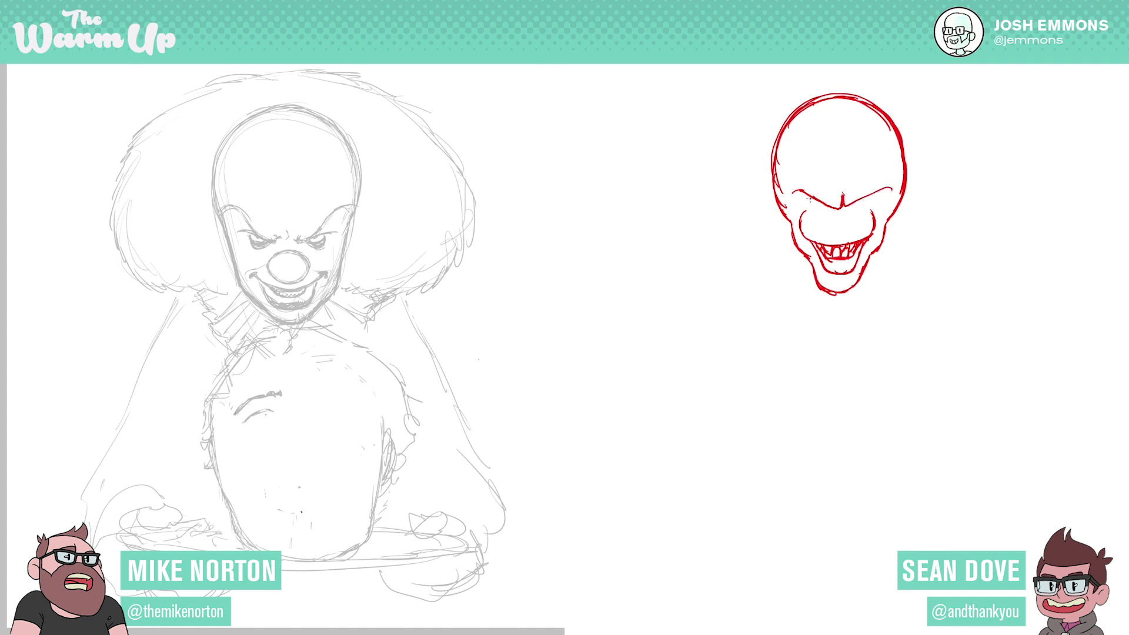
pyautogui.moveTo(803, 197); pyautogui.dragTo(805, 198)
pyautogui.moveTo(877, 194); pyautogui.dragTo(879, 197)
pyautogui.moveTo(794, 194)
pyautogui.mouseDown()
pyautogui.moveTo(809, 209)
pyautogui.moveTo(890, 192)
pyautogui.mouseUp()
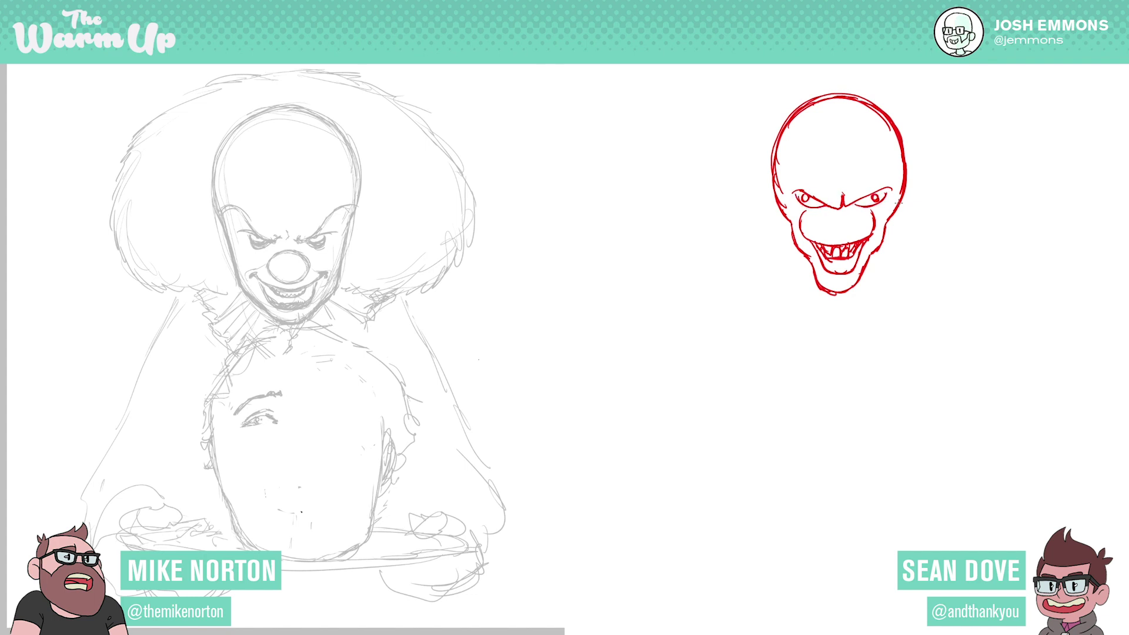
pyautogui.moveTo(872, 202); pyautogui.dragTo(790, 205)
pyautogui.moveTo(815, 198); pyautogui.dragTo(853, 194)
# - Discard the red skull for the faded earlier clown drawing, and sketch the platter head's eye and eyebrow
pyautogui.moveTo(278, 414); pyautogui.dragTo(283, 422)
pyautogui.press('Delete')
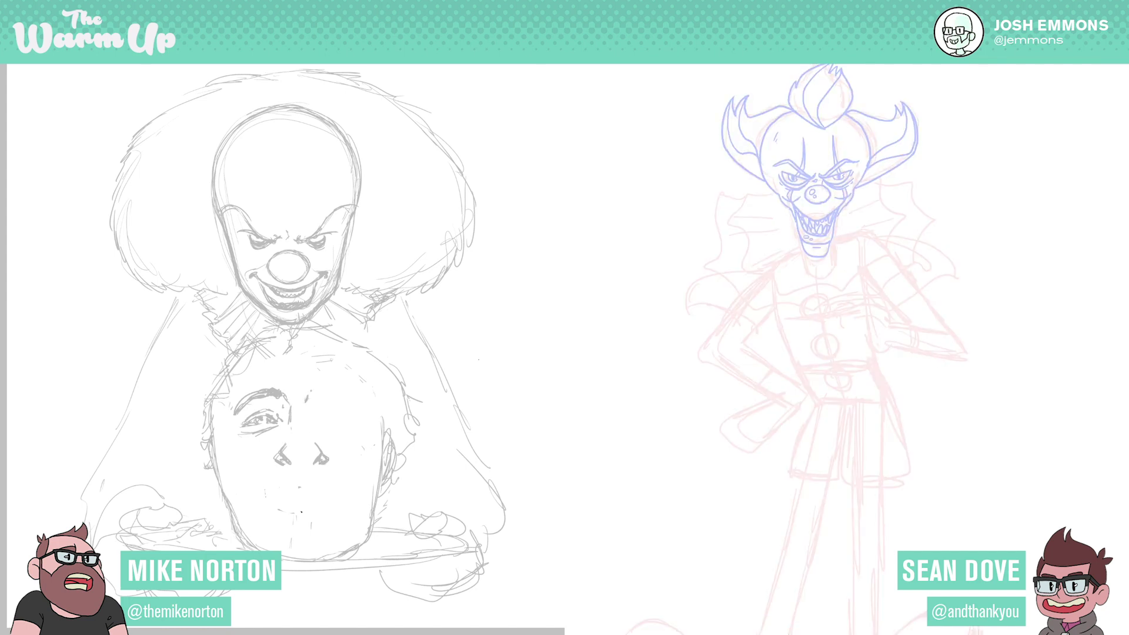
pyautogui.moveTo(315, 395)
pyautogui.mouseDown()
pyautogui.moveTo(347, 392)
pyautogui.moveTo(356, 408)
pyautogui.mouseUp()
# - Trace a round skull and narrow tapered jaw in red over the faded blue clown
pyautogui.moveTo(800, 104)
pyautogui.mouseDown()
pyautogui.moveTo(758, 179)
pyautogui.moveTo(760, 152)
pyautogui.moveTo(781, 200)
pyautogui.mouseUp()
pyautogui.moveTo(760, 152); pyautogui.dragTo(782, 201)
pyautogui.moveTo(798, 104)
pyautogui.mouseDown()
pyautogui.moveTo(769, 140)
pyautogui.moveTo(824, 108)
pyautogui.moveTo(868, 141)
pyautogui.moveTo(871, 172)
pyautogui.moveTo(849, 202)
pyautogui.mouseUp()
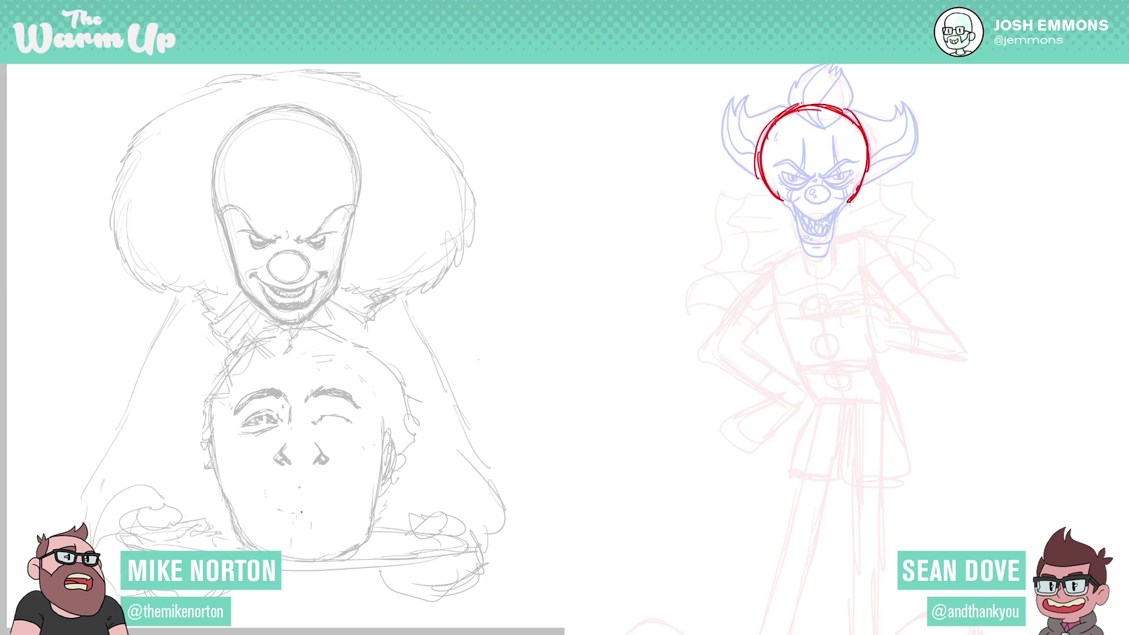
pyautogui.moveTo(771, 192)
pyautogui.mouseDown()
pyautogui.moveTo(791, 209)
pyautogui.moveTo(802, 248)
pyautogui.moveTo(823, 254)
pyautogui.mouseUp()
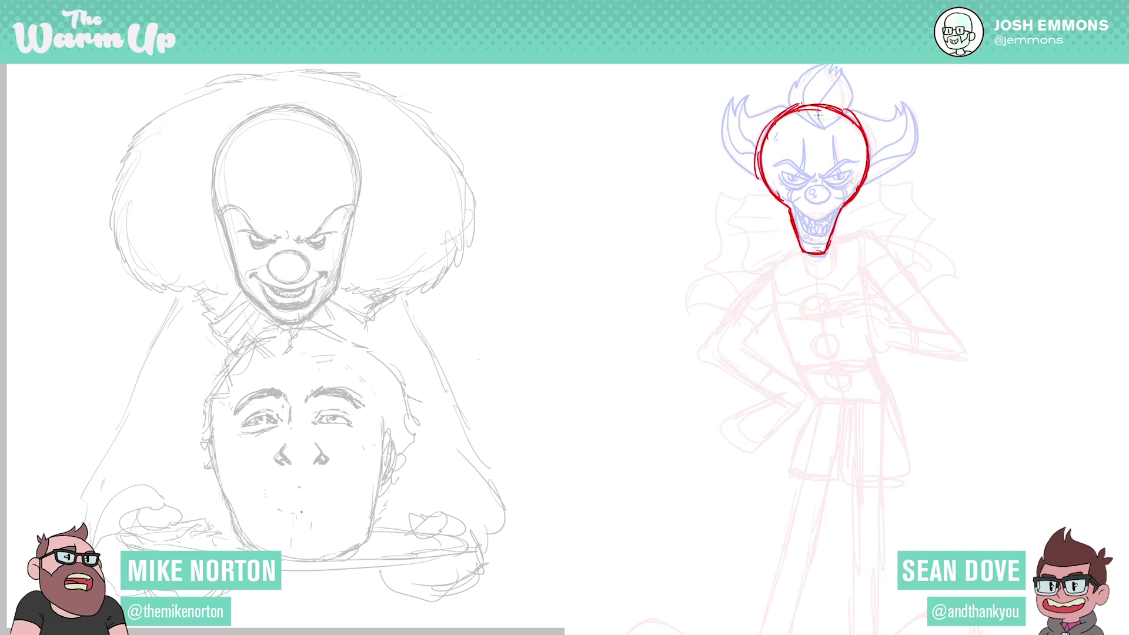
# - Draw the red clown's swept side hair tufts, and hatch one half of the platter head's moustache
pyautogui.moveTo(777, 117)
pyautogui.mouseDown()
pyautogui.moveTo(761, 173)
pyautogui.moveTo(775, 189)
pyautogui.moveTo(719, 124)
pyautogui.moveTo(739, 87)
pyautogui.moveTo(756, 117)
pyautogui.moveTo(793, 104)
pyautogui.mouseUp()
pyautogui.moveTo(872, 183)
pyautogui.mouseDown()
pyautogui.moveTo(911, 159)
pyautogui.moveTo(920, 133)
pyautogui.moveTo(901, 98)
pyautogui.moveTo(893, 120)
pyautogui.moveTo(843, 111)
pyautogui.mouseUp()
pyautogui.moveTo(263, 487)
pyautogui.mouseDown()
pyautogui.moveTo(257, 498)
pyautogui.moveTo(269, 486)
pyautogui.mouseUp()
pyautogui.moveTo(262, 490); pyautogui.dragTo(282, 478)
pyautogui.moveTo(267, 485); pyautogui.dragTo(286, 476)
pyautogui.moveTo(825, 131); pyautogui.dragTo(792, 111)
pyautogui.moveTo(262, 494); pyautogui.dragTo(275, 484)
pyautogui.moveTo(792, 112); pyautogui.dragTo(787, 97)
pyautogui.moveTo(264, 494)
pyautogui.mouseDown()
pyautogui.moveTo(290, 484)
pyautogui.moveTo(265, 495)
pyautogui.mouseUp()
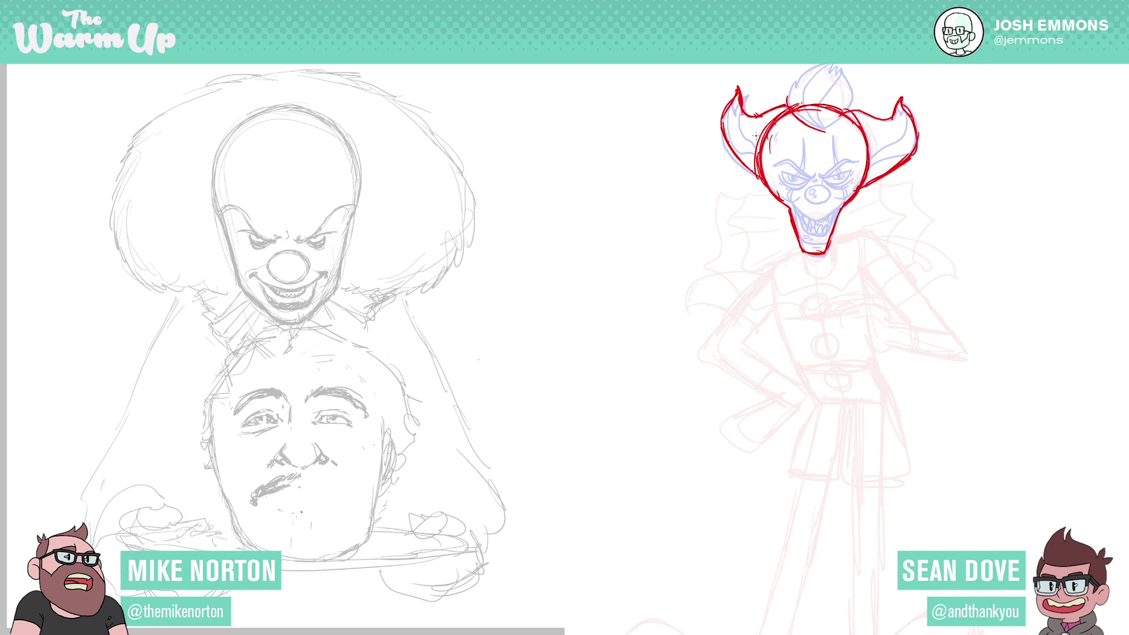
# - Draw the red clown's pointed topknot with a flicked tip, and complete the other half of the platter head's moustache
pyautogui.moveTo(788, 105); pyautogui.dragTo(795, 81)
pyautogui.moveTo(288, 489); pyautogui.dragTo(296, 478)
pyautogui.moveTo(796, 81); pyautogui.dragTo(830, 68)
pyautogui.moveTo(291, 488); pyautogui.dragTo(303, 478)
pyautogui.moveTo(806, 79); pyautogui.dragTo(838, 65)
pyautogui.moveTo(302, 485); pyautogui.dragTo(307, 475)
pyautogui.moveTo(824, 132); pyautogui.dragTo(846, 117)
pyautogui.moveTo(308, 485); pyautogui.dragTo(312, 476)
pyautogui.moveTo(846, 118); pyautogui.dragTo(842, 71)
pyautogui.moveTo(317, 477); pyautogui.dragTo(329, 484)
pyautogui.moveTo(842, 66); pyautogui.dragTo(836, 77)
pyautogui.moveTo(321, 477); pyautogui.dragTo(340, 486)
pyautogui.moveTo(836, 77); pyautogui.dragTo(845, 70)
pyautogui.moveTo(331, 483); pyautogui.dragTo(344, 490)
pyautogui.moveTo(846, 70); pyautogui.dragTo(854, 107)
pyautogui.moveTo(344, 490); pyautogui.dragTo(351, 496)
pyautogui.moveTo(852, 88); pyautogui.dragTo(854, 109)
pyautogui.moveTo(313, 486); pyautogui.dragTo(354, 505)
# - Add flame-like tips to the red clown's first side tuft, and sketch the platter head's hair above the forehead
pyautogui.moveTo(737, 104)
pyautogui.mouseDown()
pyautogui.moveTo(740, 90)
pyautogui.moveTo(759, 117)
pyautogui.moveTo(735, 118)
pyautogui.mouseUp()
pyautogui.moveTo(735, 118); pyautogui.dragTo(740, 102)
pyautogui.moveTo(263, 340); pyautogui.dragTo(276, 348)
pyautogui.moveTo(740, 102); pyautogui.dragTo(755, 89)
pyautogui.moveTo(265, 346); pyautogui.dragTo(257, 348)
pyautogui.moveTo(755, 89); pyautogui.dragTo(751, 117)
pyautogui.moveTo(252, 351); pyautogui.dragTo(240, 362)
pyautogui.moveTo(748, 102); pyautogui.dragTo(760, 115)
pyautogui.moveTo(240, 361); pyautogui.dragTo(230, 386)
pyautogui.moveTo(264, 334); pyautogui.dragTo(246, 339)
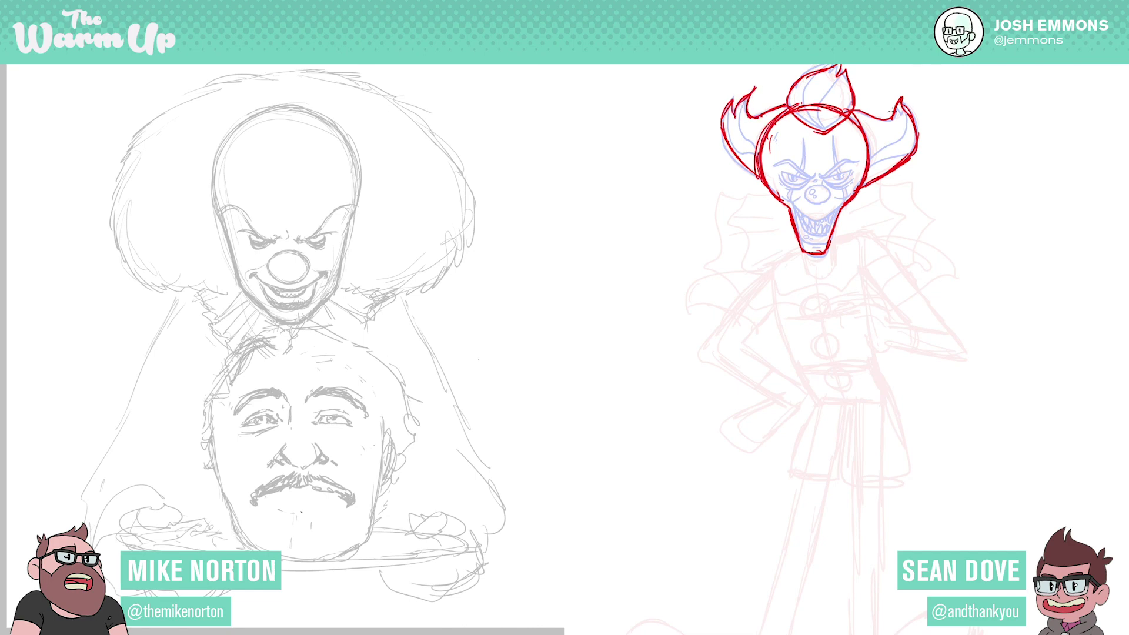
# - Add matching pointed tips to the red clown's other side tuft, and sketch shaggy hair down the side of the platter head
pyautogui.moveTo(893, 117)
pyautogui.mouseDown()
pyautogui.moveTo(901, 102)
pyautogui.moveTo(908, 119)
pyautogui.mouseUp()
pyautogui.moveTo(224, 381)
pyautogui.mouseDown()
pyautogui.moveTo(206, 410)
pyautogui.moveTo(213, 423)
pyautogui.mouseUp()
pyautogui.moveTo(215, 401)
pyautogui.mouseDown()
pyautogui.moveTo(216, 440)
pyautogui.moveTo(217, 429)
pyautogui.moveTo(189, 449)
pyautogui.mouseUp()
pyautogui.moveTo(905, 105); pyautogui.dragTo(914, 120)
pyautogui.moveTo(203, 439); pyautogui.dragTo(189, 454)
pyautogui.moveTo(915, 121); pyautogui.dragTo(901, 99)
pyautogui.moveTo(203, 448); pyautogui.dragTo(207, 467)
pyautogui.moveTo(901, 99); pyautogui.dragTo(898, 115)
pyautogui.moveTo(208, 467); pyautogui.dragTo(218, 481)
pyautogui.moveTo(891, 116); pyautogui.dragTo(883, 121)
pyautogui.moveTo(214, 481); pyautogui.dragTo(223, 490)
pyautogui.moveTo(884, 120); pyautogui.dragTo(888, 99)
pyautogui.moveTo(889, 99)
pyautogui.mouseDown()
pyautogui.moveTo(900, 120)
pyautogui.moveTo(902, 98)
pyautogui.mouseUp()
pyautogui.moveTo(902, 98); pyautogui.dragTo(910, 106)
pyautogui.moveTo(221, 477); pyautogui.dragTo(229, 496)
pyautogui.moveTo(232, 503); pyautogui.dragTo(237, 519)
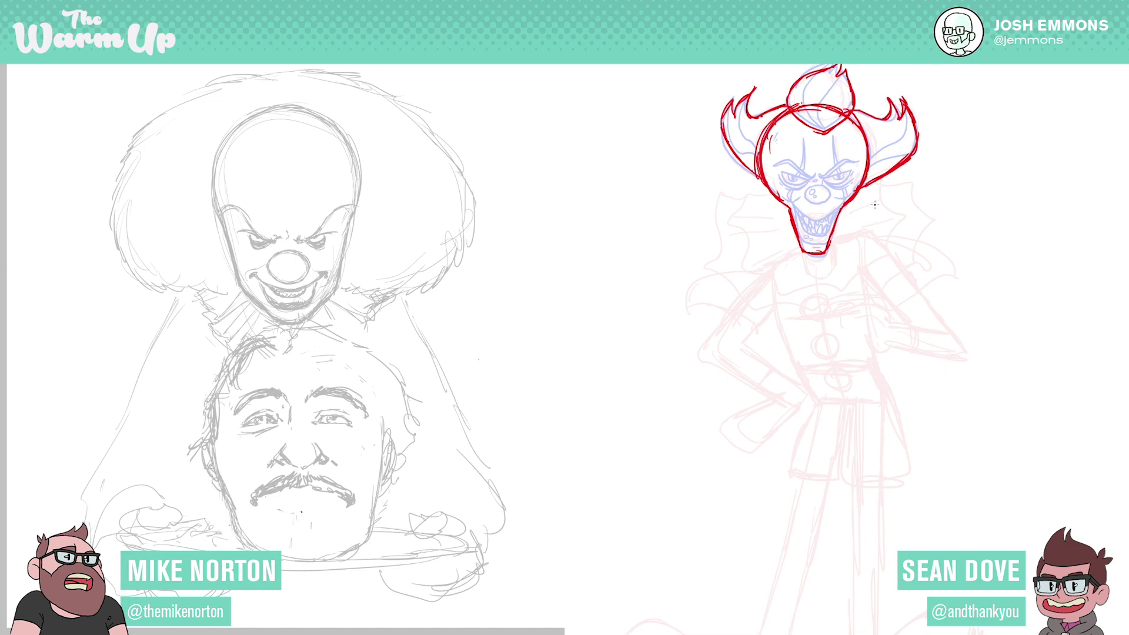
# - Draw a vertical centre guideline and a curved eye guideline across the red clown's face
pyautogui.moveTo(818, 146); pyautogui.dragTo(815, 236)
pyautogui.moveTo(817, 194); pyautogui.dragTo(814, 247)
pyautogui.moveTo(771, 168); pyautogui.dragTo(858, 167)
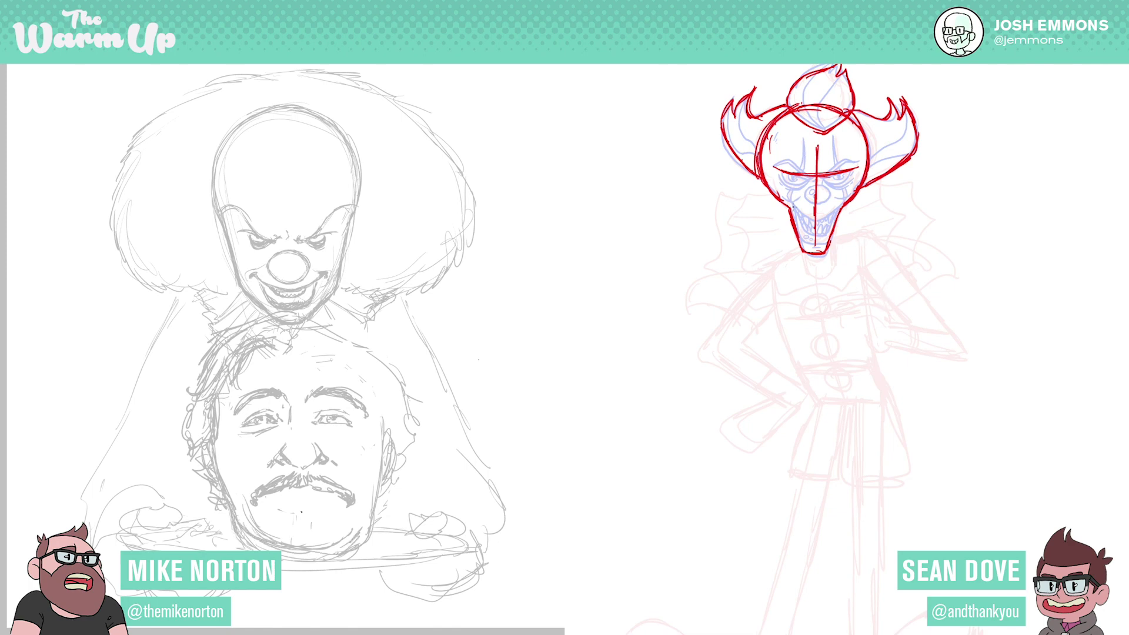
# - Draw inner and outer wavy outlines of the red clown's ruff collar, and sketch the platter head's lower side
pyautogui.moveTo(752, 177)
pyautogui.mouseDown()
pyautogui.moveTo(736, 219)
pyautogui.moveTo(744, 266)
pyautogui.moveTo(797, 292)
pyautogui.moveTo(885, 260)
pyautogui.moveTo(894, 205)
pyautogui.moveTo(878, 171)
pyautogui.mouseUp()
pyautogui.moveTo(388, 493); pyautogui.dragTo(370, 535)
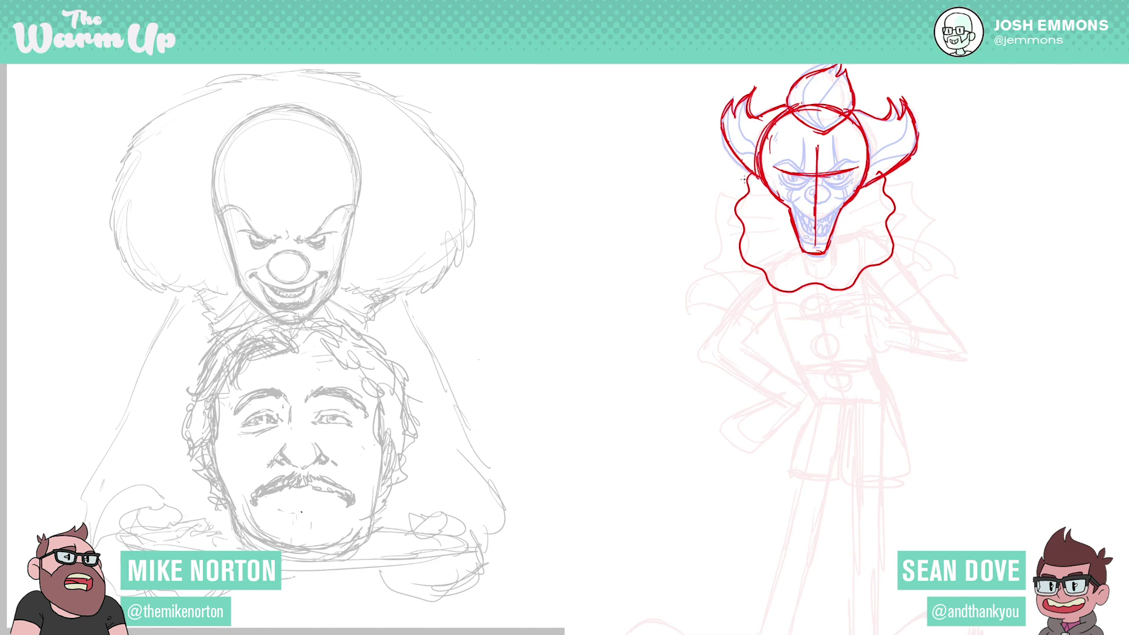
pyautogui.moveTo(745, 174)
pyautogui.mouseDown()
pyautogui.moveTo(720, 230)
pyautogui.moveTo(741, 290)
pyautogui.moveTo(774, 308)
pyautogui.moveTo(862, 309)
pyautogui.moveTo(917, 232)
pyautogui.moveTo(897, 174)
pyautogui.mouseUp()
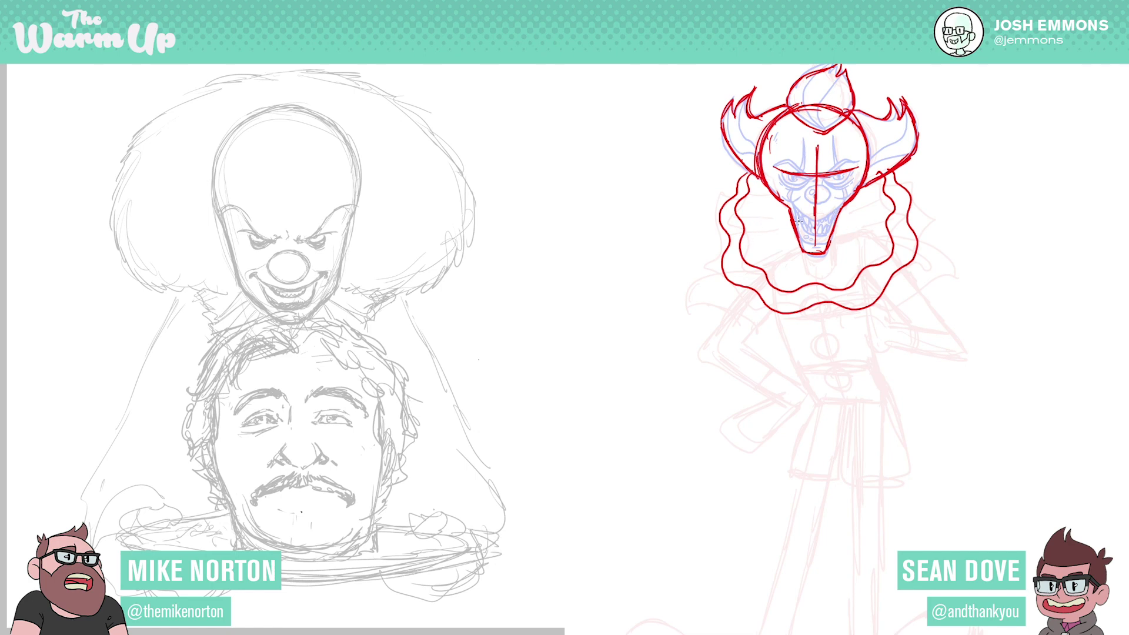
# - Draw the contour around the red clown's jaw and its round nose, and shift the red drawing slightly down
pyautogui.moveTo(789, 210)
pyautogui.mouseDown()
pyautogui.moveTo(800, 245)
pyautogui.moveTo(843, 231)
pyautogui.moveTo(847, 210)
pyautogui.mouseUp()
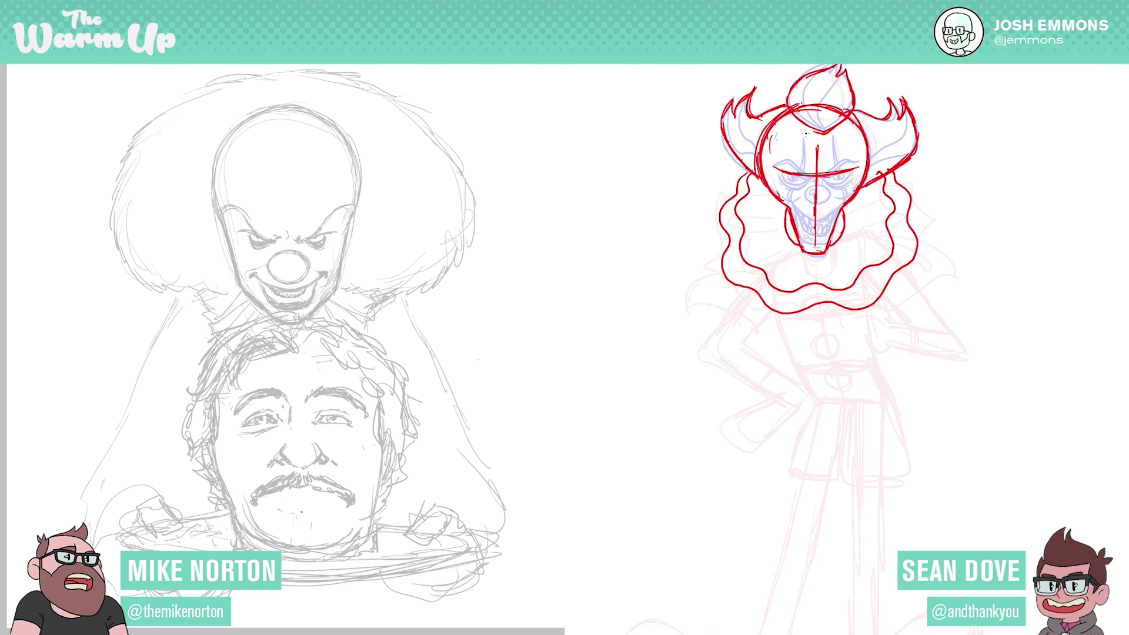
pyautogui.moveTo(817, 184)
pyautogui.mouseDown()
pyautogui.moveTo(819, 204)
pyautogui.moveTo(805, 194)
pyautogui.mouseUp()
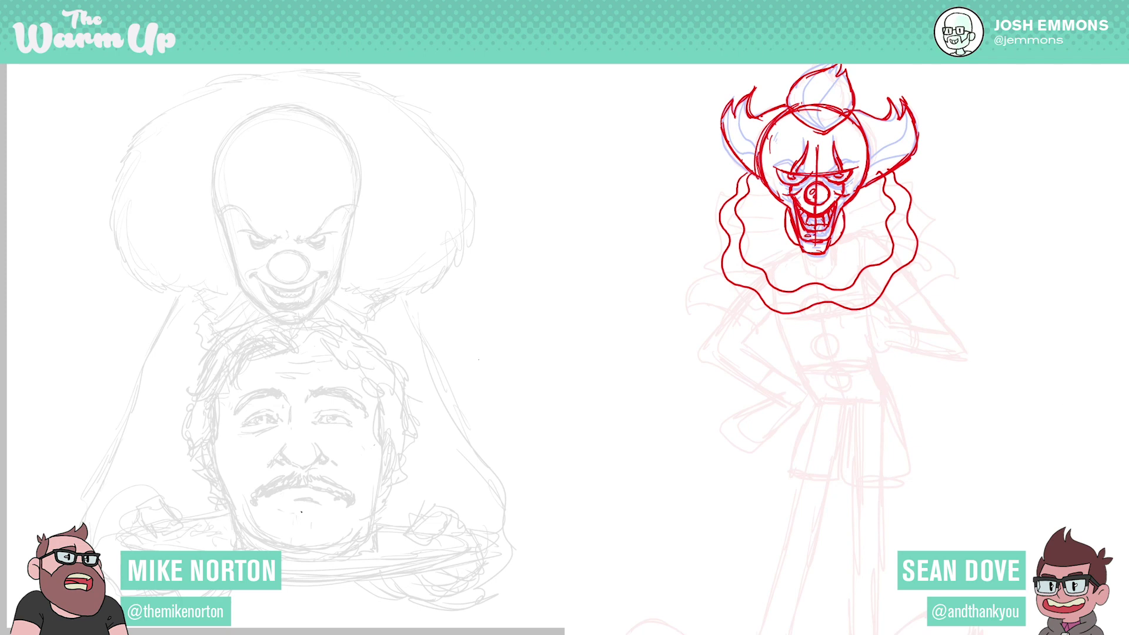
pyautogui.moveTo(888, 258)
pyautogui.mouseDown()
pyautogui.moveTo(890, 282)
pyautogui.moveTo(904, 279)
pyautogui.mouseUp()
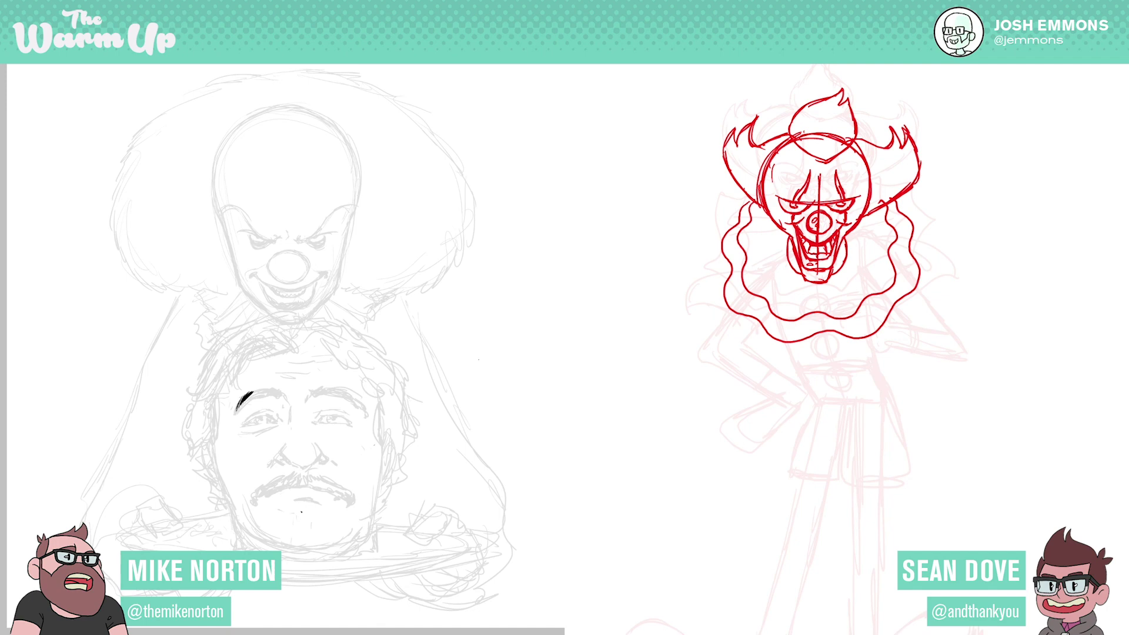
# - Ink one of the platter head's eyebrows solid black, and draw two round buttons below the red clown's ruff
pyautogui.hotkey('ctrl', 'z')
pyautogui.moveTo(236, 410); pyautogui.dragTo(270, 392)
pyautogui.moveTo(254, 397); pyautogui.dragTo(280, 389)
pyautogui.moveTo(820, 334)
pyautogui.mouseDown()
pyautogui.moveTo(812, 349)
pyautogui.moveTo(824, 357)
pyautogui.mouseUp()
pyautogui.moveTo(250, 395); pyautogui.dragTo(269, 388)
pyautogui.hotkey('ctrl', 'z')
pyautogui.moveTo(821, 337)
pyautogui.mouseDown()
pyautogui.moveTo(824, 359)
pyautogui.moveTo(838, 346)
pyautogui.moveTo(823, 337)
pyautogui.moveTo(831, 388)
pyautogui.moveTo(848, 369)
pyautogui.moveTo(846, 379)
pyautogui.mouseUp()
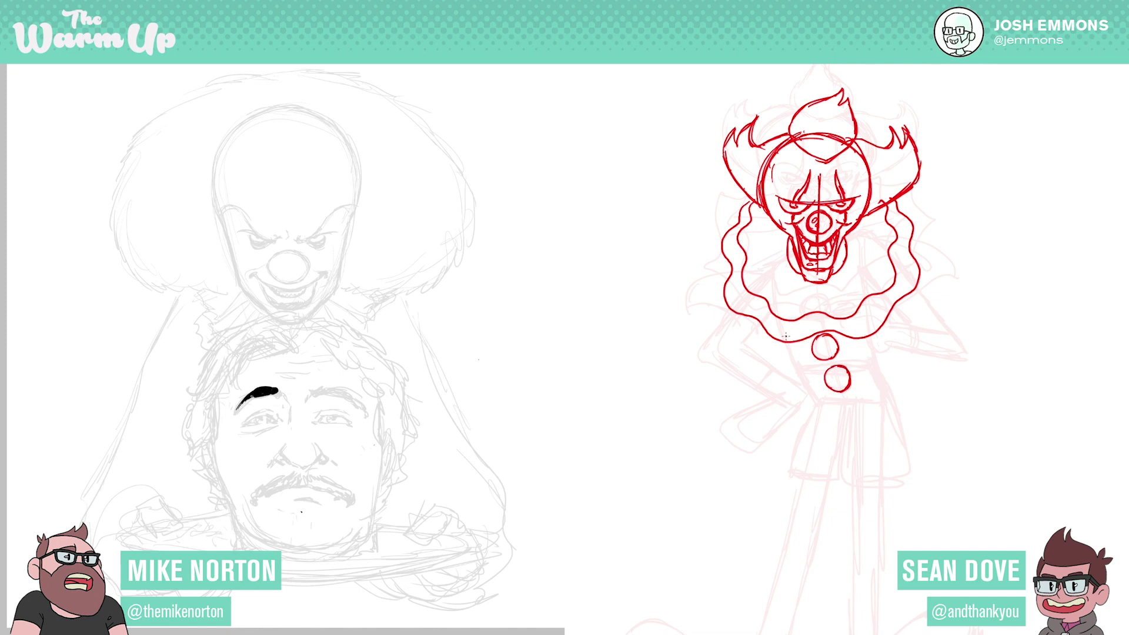
# - Draw the red clown's tapered torso with a ruffled waist frill, and ink the platter head's second eyebrow
pyautogui.moveTo(787, 346); pyautogui.dragTo(812, 390)
pyautogui.moveTo(871, 342); pyautogui.dragTo(889, 387)
pyautogui.moveTo(815, 393)
pyautogui.mouseDown()
pyautogui.moveTo(807, 405)
pyautogui.moveTo(839, 416)
pyautogui.moveTo(905, 394)
pyautogui.mouseUp()
pyautogui.moveTo(817, 397)
pyautogui.mouseDown()
pyautogui.moveTo(889, 384)
pyautogui.moveTo(829, 409)
pyautogui.moveTo(887, 406)
pyautogui.mouseUp()
pyautogui.moveTo(352, 393); pyautogui.dragTo(361, 407)
pyautogui.moveTo(872, 348)
pyautogui.mouseDown()
pyautogui.moveTo(843, 360)
pyautogui.moveTo(856, 373)
pyautogui.mouseUp()
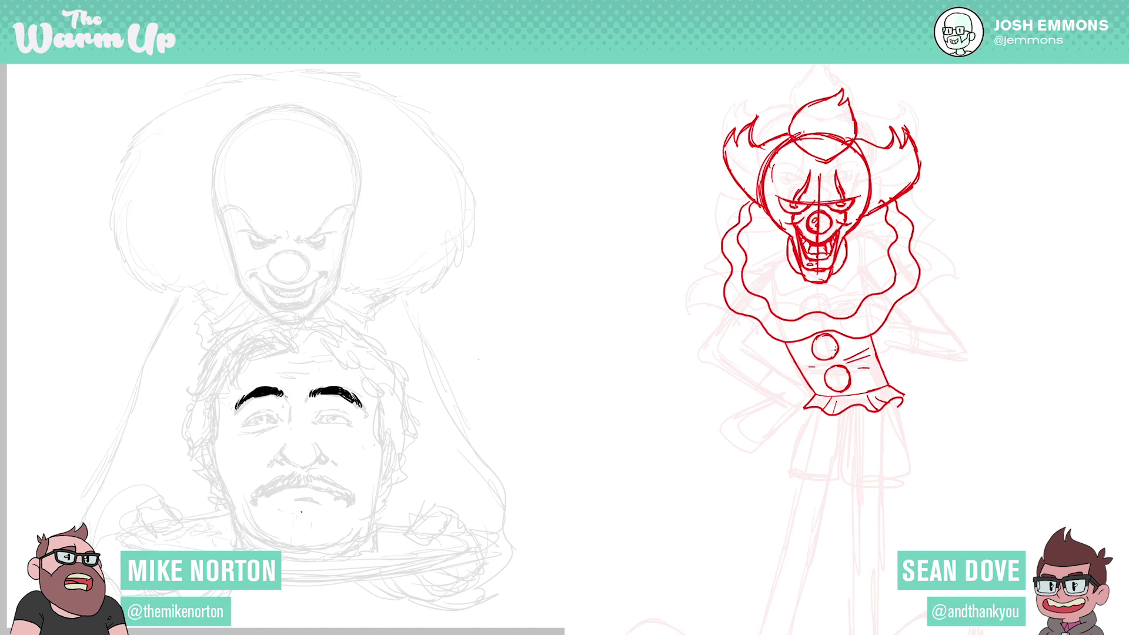
# - Add highlights to the red clown's buttons, a curved inner collar line under the jaw, and pleat lines across the ruff
pyautogui.moveTo(834, 374); pyautogui.dragTo(837, 377)
pyautogui.moveTo(851, 249); pyautogui.dragTo(845, 249)
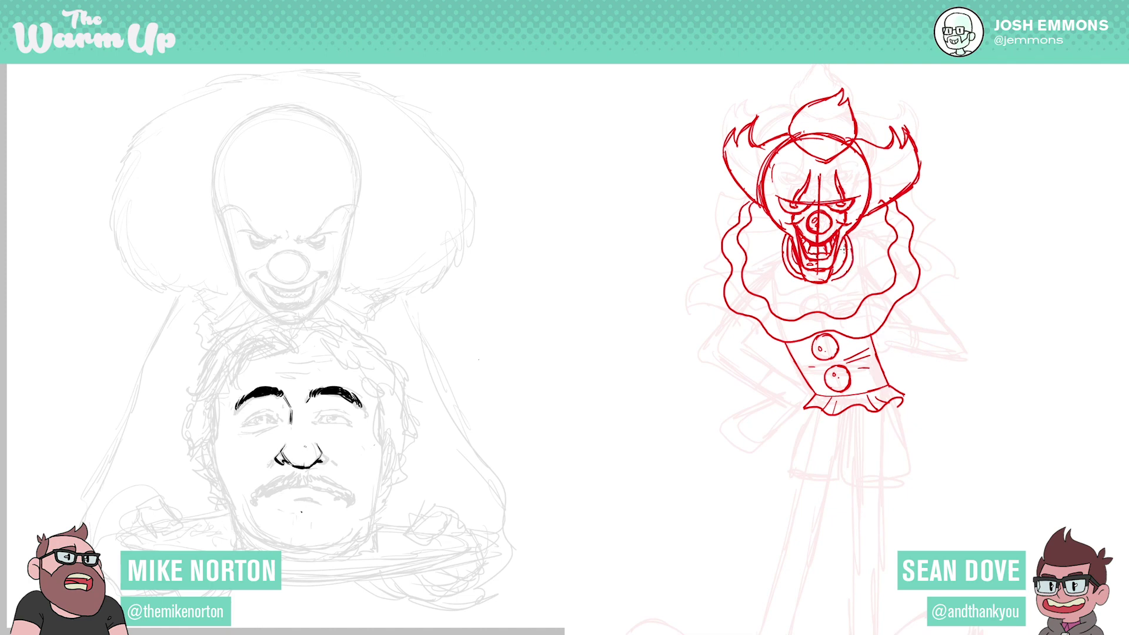
pyautogui.moveTo(978, 424)
pyautogui.mouseDown()
pyautogui.moveTo(1011, 404)
pyautogui.moveTo(988, 391)
pyautogui.mouseUp()
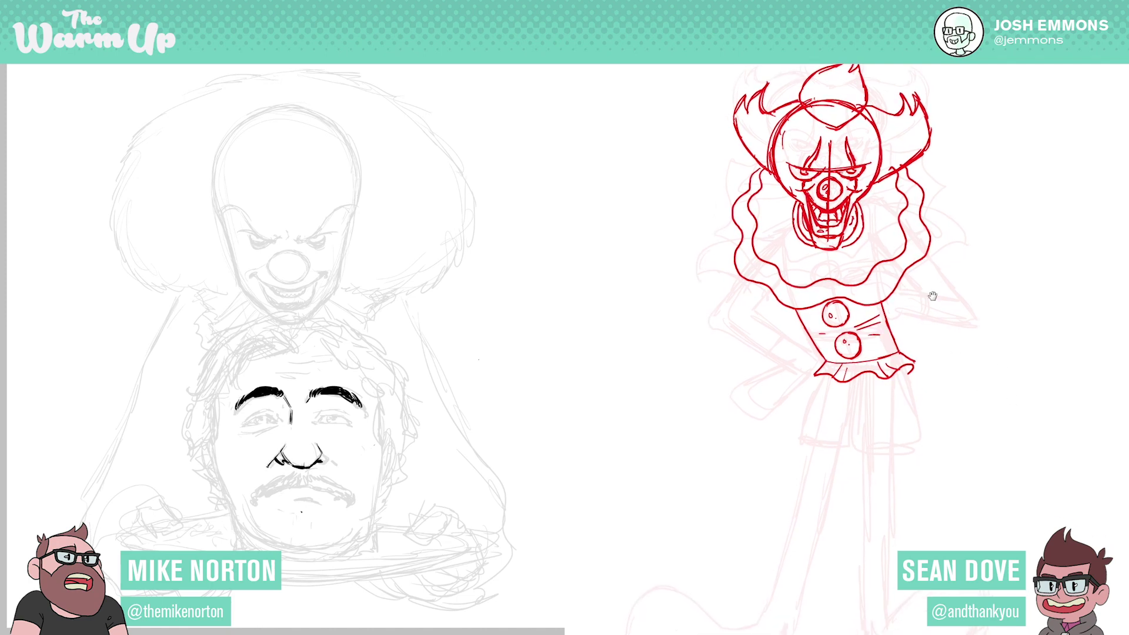
pyautogui.moveTo(756, 237)
pyautogui.mouseDown()
pyautogui.moveTo(784, 221)
pyautogui.moveTo(755, 208)
pyautogui.moveTo(780, 210)
pyautogui.mouseUp()
pyautogui.moveTo(876, 197)
pyautogui.mouseDown()
pyautogui.moveTo(895, 188)
pyautogui.moveTo(874, 219)
pyautogui.mouseUp()
pyautogui.moveTo(798, 274); pyautogui.dragTo(851, 271)
pyautogui.moveTo(744, 266)
pyautogui.mouseDown()
pyautogui.moveTo(818, 302)
pyautogui.moveTo(865, 299)
pyautogui.moveTo(909, 263)
pyautogui.mouseUp()
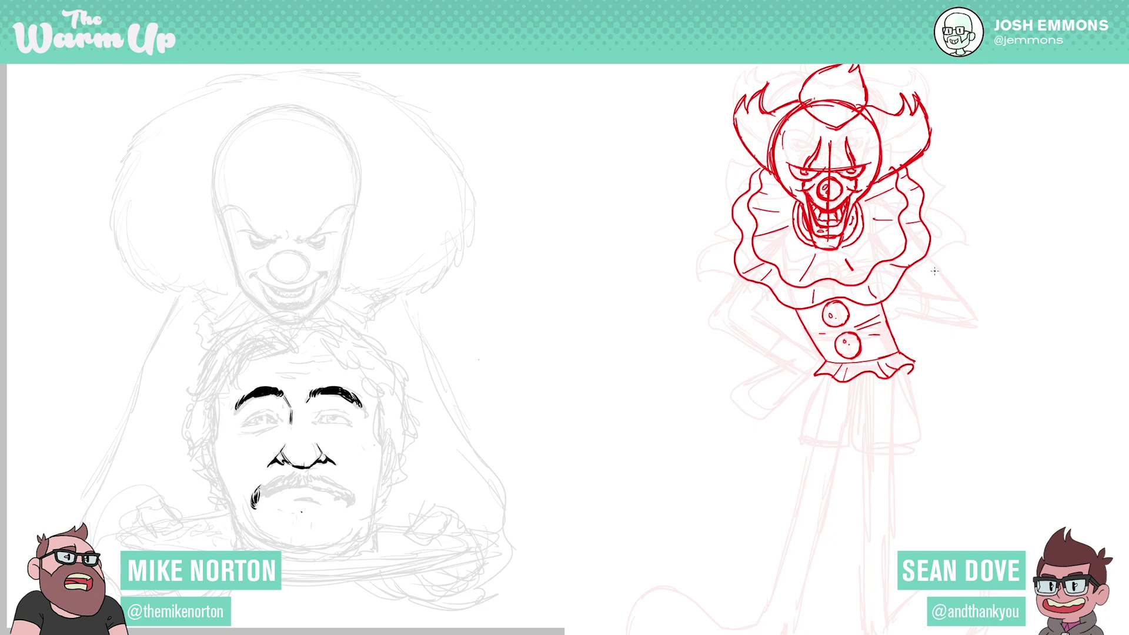
# - Draw the red clown's flared shorts below the waist frill, with a centre seam and ragged hems
pyautogui.moveTo(1002, 459)
pyautogui.mouseDown()
pyautogui.moveTo(986, 418)
pyautogui.moveTo(994, 430)
pyautogui.mouseUp()
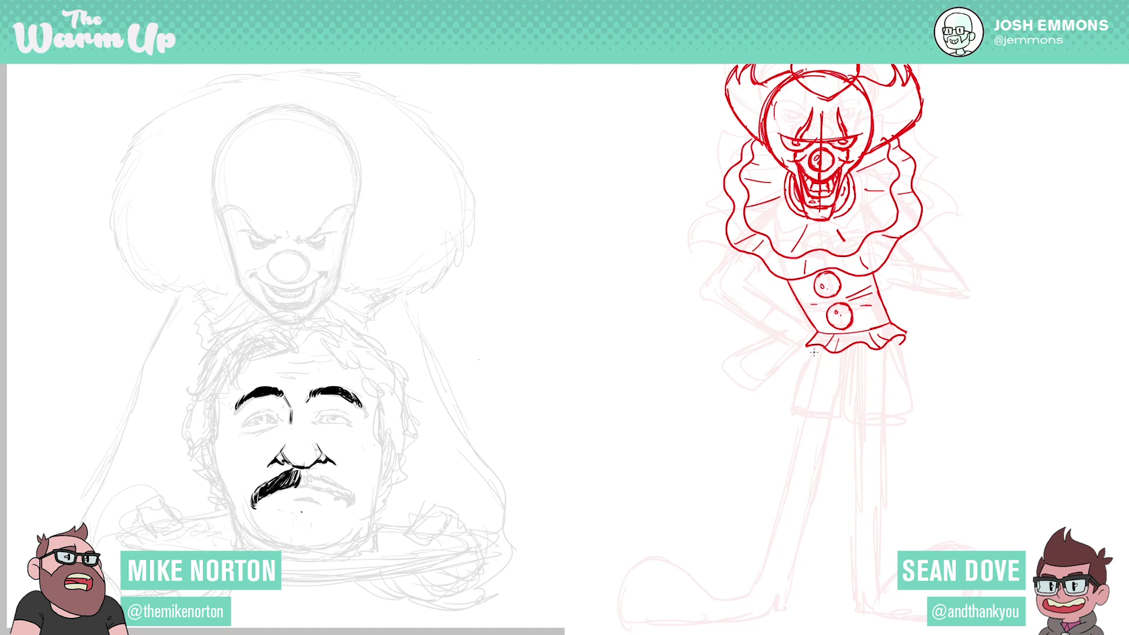
pyautogui.moveTo(813, 348)
pyautogui.mouseDown()
pyautogui.moveTo(793, 415)
pyautogui.moveTo(841, 426)
pyautogui.mouseUp()
pyautogui.moveTo(851, 356)
pyautogui.mouseDown()
pyautogui.moveTo(849, 420)
pyautogui.moveTo(891, 416)
pyautogui.moveTo(897, 429)
pyautogui.moveTo(913, 414)
pyautogui.moveTo(895, 347)
pyautogui.moveTo(847, 357)
pyautogui.moveTo(869, 336)
pyautogui.moveTo(855, 356)
pyautogui.mouseUp()
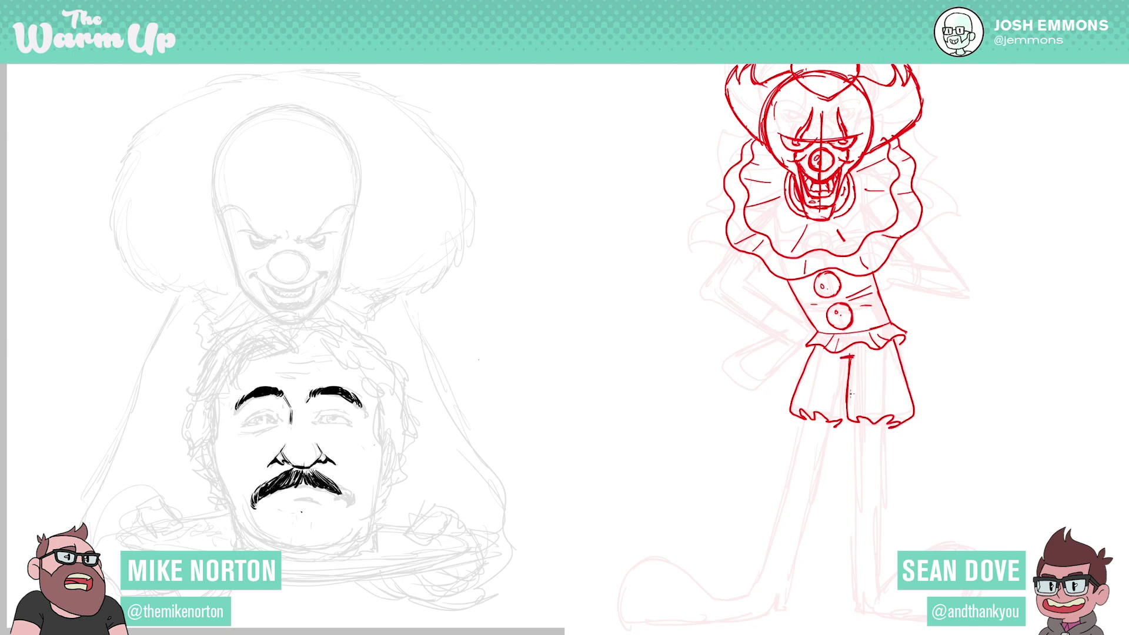
pyautogui.moveTo(847, 420); pyautogui.dragTo(837, 428)
# - Add fold lines to both legs of the red clown's shorts and finish the end of the waist frill
pyautogui.moveTo(815, 370); pyautogui.dragTo(803, 406)
pyautogui.hotkey('ctrl', 'z')
pyautogui.moveTo(814, 365)
pyautogui.mouseDown()
pyautogui.moveTo(800, 402)
pyautogui.moveTo(819, 405)
pyautogui.mouseUp()
pyautogui.moveTo(878, 374); pyautogui.dragTo(892, 406)
pyautogui.moveTo(885, 351)
pyautogui.mouseDown()
pyautogui.moveTo(891, 369)
pyautogui.moveTo(906, 334)
pyautogui.mouseUp()
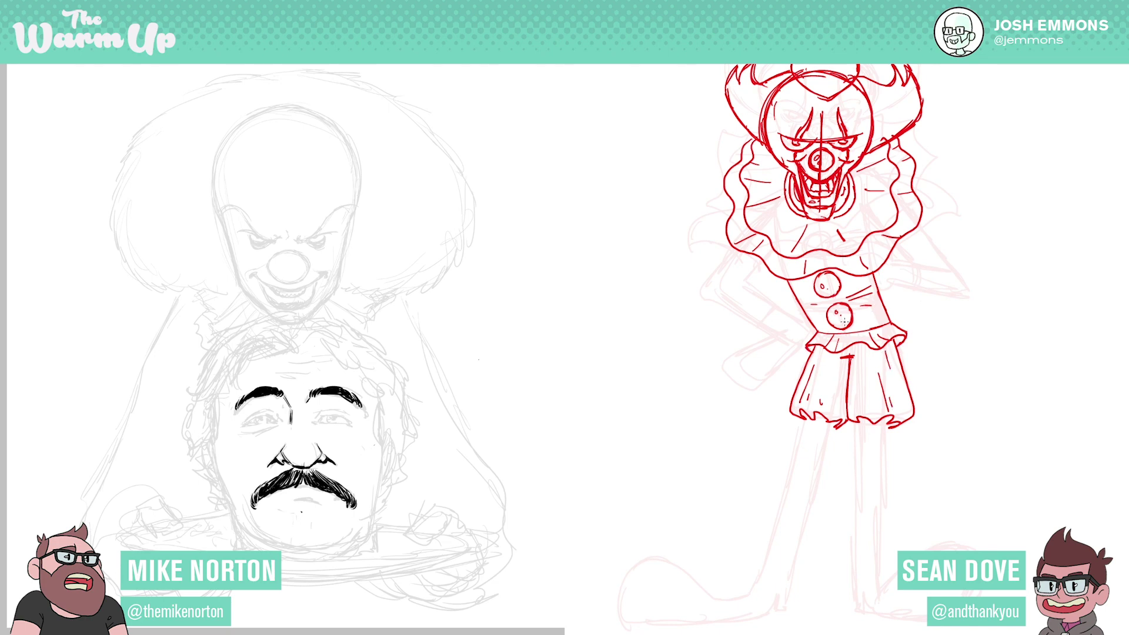
# - Draw the outlines of the red clown's two long thin legs from the shorts' hems down to the ankles
pyautogui.moveTo(1005, 457); pyautogui.dragTo(1027, 364)
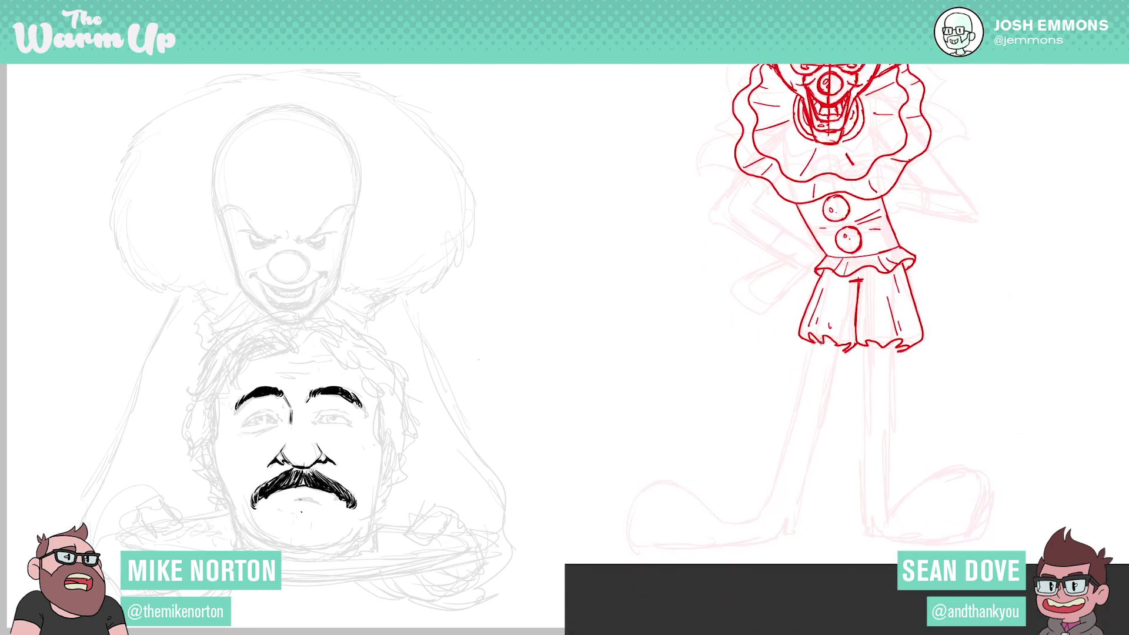
pyautogui.moveTo(815, 341); pyautogui.dragTo(792, 415)
pyautogui.moveTo(810, 369); pyautogui.dragTo(787, 448)
pyautogui.moveTo(842, 347); pyautogui.dragTo(818, 427)
pyautogui.moveTo(833, 371); pyautogui.dragTo(808, 470)
pyautogui.moveTo(866, 343); pyautogui.dragTo(862, 432)
pyautogui.moveTo(863, 377); pyautogui.dragTo(860, 467)
pyautogui.moveTo(894, 342); pyautogui.dragTo(890, 432)
pyautogui.moveTo(892, 363); pyautogui.dragTo(888, 462)
pyautogui.moveTo(891, 417); pyautogui.dragTo(885, 494)
pyautogui.moveTo(866, 434); pyautogui.dragTo(859, 494)
pyautogui.moveTo(793, 440)
pyautogui.mouseDown()
pyautogui.moveTo(773, 495)
pyautogui.moveTo(777, 483)
pyautogui.moveTo(801, 502)
pyautogui.mouseUp()
pyautogui.moveTo(813, 454); pyautogui.dragTo(798, 522)
pyautogui.moveTo(807, 475); pyautogui.dragTo(796, 529)
pyautogui.moveTo(863, 490); pyautogui.dragTo(858, 536)
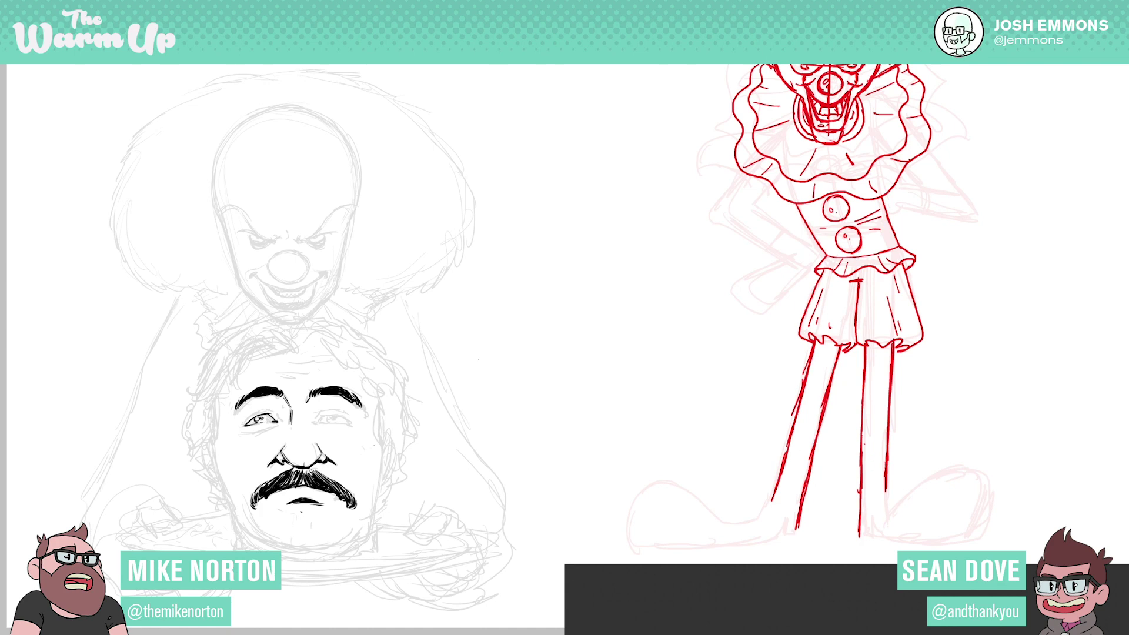
pyautogui.moveTo(887, 481); pyautogui.dragTo(885, 518)
# - Draw the red clown's two oversized bulbous shoes with soles and heels, and ink a crease under the platter head's eye
pyautogui.moveTo(798, 531)
pyautogui.mouseDown()
pyautogui.moveTo(769, 504)
pyautogui.moveTo(744, 521)
pyautogui.mouseUp()
pyautogui.moveTo(627, 539)
pyautogui.mouseDown()
pyautogui.moveTo(640, 492)
pyautogui.moveTo(676, 480)
pyautogui.moveTo(723, 516)
pyautogui.moveTo(750, 517)
pyautogui.mouseUp()
pyautogui.moveTo(625, 544)
pyautogui.mouseDown()
pyautogui.moveTo(743, 547)
pyautogui.moveTo(785, 529)
pyautogui.mouseUp()
pyautogui.moveTo(624, 545)
pyautogui.mouseDown()
pyautogui.moveTo(791, 525)
pyautogui.moveTo(902, 538)
pyautogui.moveTo(909, 494)
pyautogui.moveTo(980, 467)
pyautogui.moveTo(1002, 485)
pyautogui.moveTo(989, 540)
pyautogui.mouseUp()
pyautogui.moveTo(885, 540); pyautogui.dragTo(991, 536)
pyautogui.moveTo(861, 528)
pyautogui.mouseDown()
pyautogui.moveTo(926, 537)
pyautogui.moveTo(994, 525)
pyautogui.mouseUp()
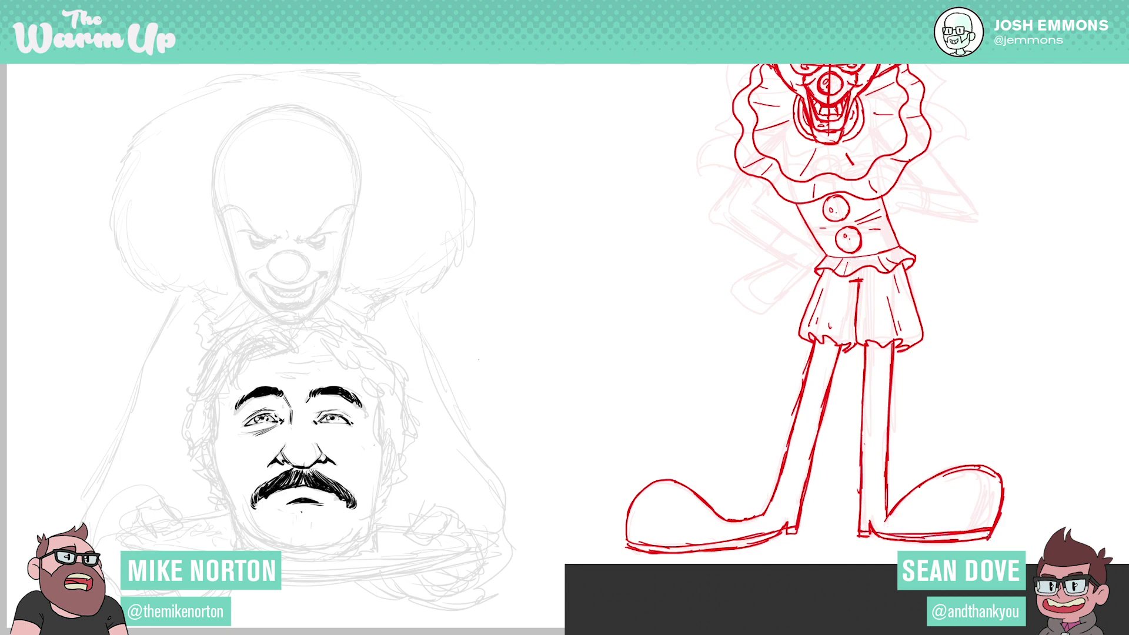
pyautogui.moveTo(321, 425); pyautogui.dragTo(346, 433)
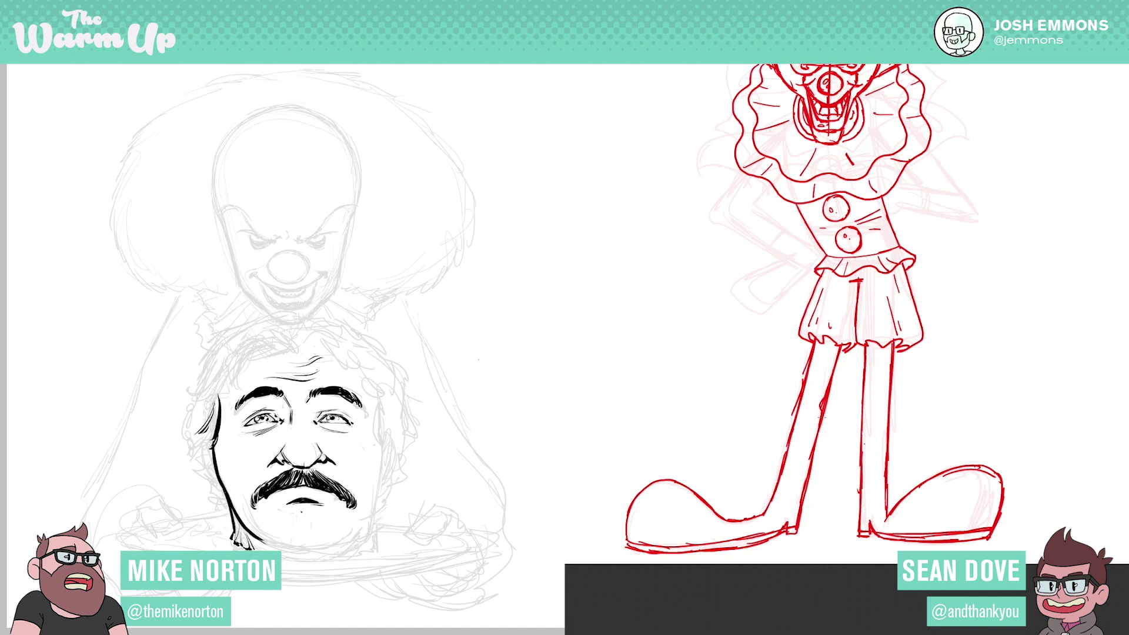
# - Add wrinkle marks at the red clown's knees and ink the first hair strands over the platter head's forehead and temple
pyautogui.moveTo(862, 411); pyautogui.dragTo(864, 420)
pyautogui.moveTo(862, 425); pyautogui.dragTo(879, 410)
pyautogui.moveTo(276, 346); pyautogui.dragTo(250, 377)
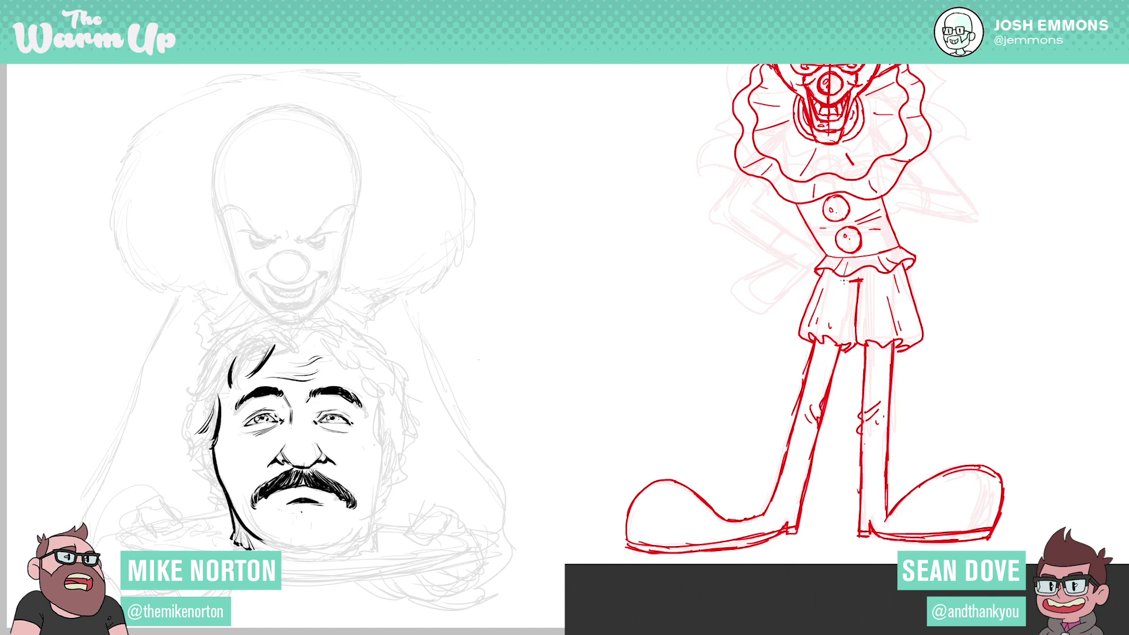
pyautogui.moveTo(251, 357); pyautogui.dragTo(233, 394)
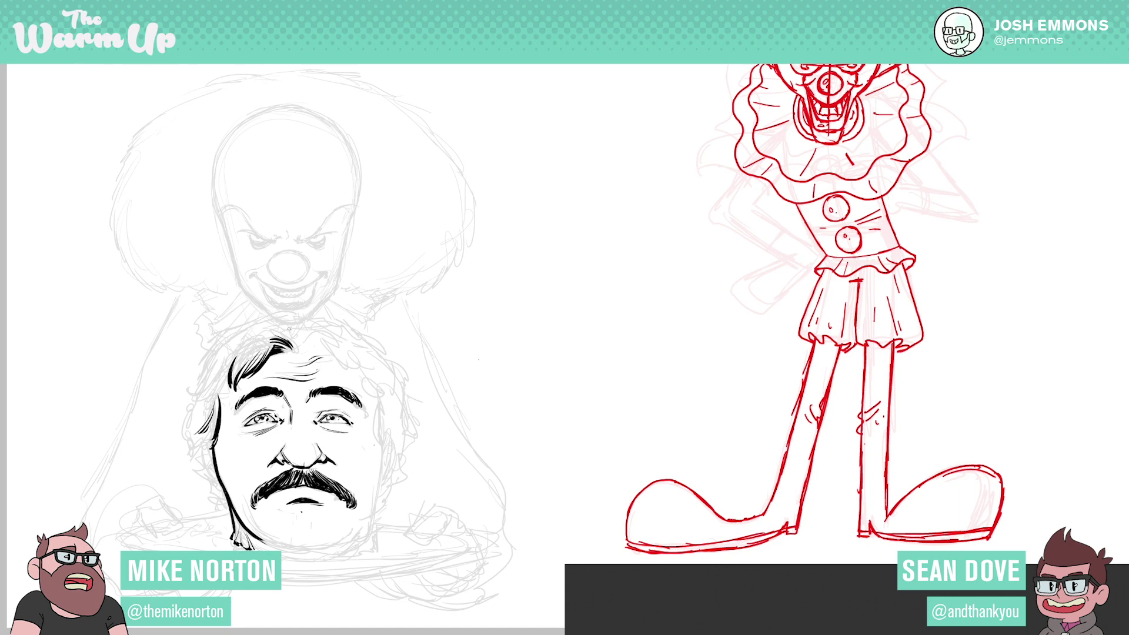
pyautogui.moveTo(230, 354); pyautogui.dragTo(204, 394)
pyautogui.moveTo(205, 392)
pyautogui.mouseDown()
pyautogui.moveTo(192, 401)
pyautogui.moveTo(209, 381)
pyautogui.mouseUp()
pyautogui.moveTo(215, 380); pyautogui.dragTo(187, 389)
# - Draw grass blades between and beside the red clown's legs, and ink hair strands beside the platter head's temple
pyautogui.moveTo(835, 435)
pyautogui.mouseDown()
pyautogui.moveTo(848, 481)
pyautogui.moveTo(858, 493)
pyautogui.moveTo(868, 483)
pyautogui.mouseUp()
pyautogui.moveTo(921, 411)
pyautogui.mouseDown()
pyautogui.moveTo(889, 476)
pyautogui.moveTo(920, 480)
pyautogui.mouseUp()
pyautogui.moveTo(216, 395); pyautogui.dragTo(196, 426)
pyautogui.moveTo(854, 437); pyautogui.dragTo(845, 460)
pyautogui.moveTo(218, 402); pyautogui.dragTo(205, 433)
pyautogui.moveTo(844, 460)
pyautogui.mouseDown()
pyautogui.moveTo(838, 485)
pyautogui.moveTo(824, 489)
pyautogui.mouseUp()
pyautogui.moveTo(214, 400); pyautogui.dragTo(203, 435)
pyautogui.moveTo(826, 460); pyautogui.dragTo(814, 494)
pyautogui.moveTo(218, 405); pyautogui.dragTo(203, 438)
# - Draw grass tufts behind the red clown's shoes, and ink flicked-out hair strands over the platter head's ear
pyautogui.moveTo(727, 454); pyautogui.dragTo(746, 483)
pyautogui.moveTo(732, 434); pyautogui.dragTo(751, 489)
pyautogui.moveTo(732, 434)
pyautogui.mouseDown()
pyautogui.moveTo(760, 483)
pyautogui.moveTo(776, 485)
pyautogui.mouseUp()
pyautogui.moveTo(197, 399); pyautogui.dragTo(185, 418)
pyautogui.moveTo(776, 485)
pyautogui.mouseDown()
pyautogui.moveTo(747, 502)
pyautogui.moveTo(723, 472)
pyautogui.mouseUp()
pyautogui.moveTo(197, 404); pyautogui.dragTo(184, 423)
pyautogui.moveTo(723, 473); pyautogui.dragTo(736, 513)
pyautogui.moveTo(187, 423); pyautogui.dragTo(181, 429)
pyautogui.moveTo(767, 469); pyautogui.dragTo(780, 434)
pyautogui.moveTo(191, 425); pyautogui.dragTo(183, 435)
pyautogui.moveTo(773, 474); pyautogui.dragTo(780, 446)
pyautogui.moveTo(928, 476); pyautogui.dragTo(941, 450)
pyautogui.moveTo(183, 432); pyautogui.dragTo(201, 440)
pyautogui.moveTo(941, 473); pyautogui.dragTo(953, 442)
pyautogui.moveTo(184, 438); pyautogui.dragTo(206, 449)
pyautogui.moveTo(703, 498); pyautogui.dragTo(707, 461)
pyautogui.moveTo(708, 475); pyautogui.dragTo(721, 509)
# - Ink sweeping strands from the platter head's temple up to its crown, and add short grass blades between the red shoes
pyautogui.moveTo(220, 354); pyautogui.dragTo(195, 389)
pyautogui.moveTo(717, 493); pyautogui.dragTo(733, 513)
pyautogui.moveTo(220, 356); pyautogui.dragTo(203, 380)
pyautogui.moveTo(953, 461); pyautogui.dragTo(957, 465)
pyautogui.moveTo(219, 340); pyautogui.dragTo(204, 370)
pyautogui.moveTo(814, 492); pyautogui.dragTo(824, 515)
pyautogui.moveTo(224, 337); pyautogui.dragTo(204, 362)
pyautogui.moveTo(820, 494); pyautogui.dragTo(832, 515)
pyautogui.moveTo(828, 496); pyautogui.dragTo(854, 512)
pyautogui.moveTo(223, 334); pyautogui.dragTo(207, 350)
pyautogui.moveTo(913, 410); pyautogui.dragTo(917, 404)
pyautogui.moveTo(210, 345)
pyautogui.mouseDown()
pyautogui.moveTo(297, 310)
pyautogui.moveTo(236, 355)
pyautogui.moveTo(254, 346)
pyautogui.moveTo(254, 328)
pyautogui.mouseUp()
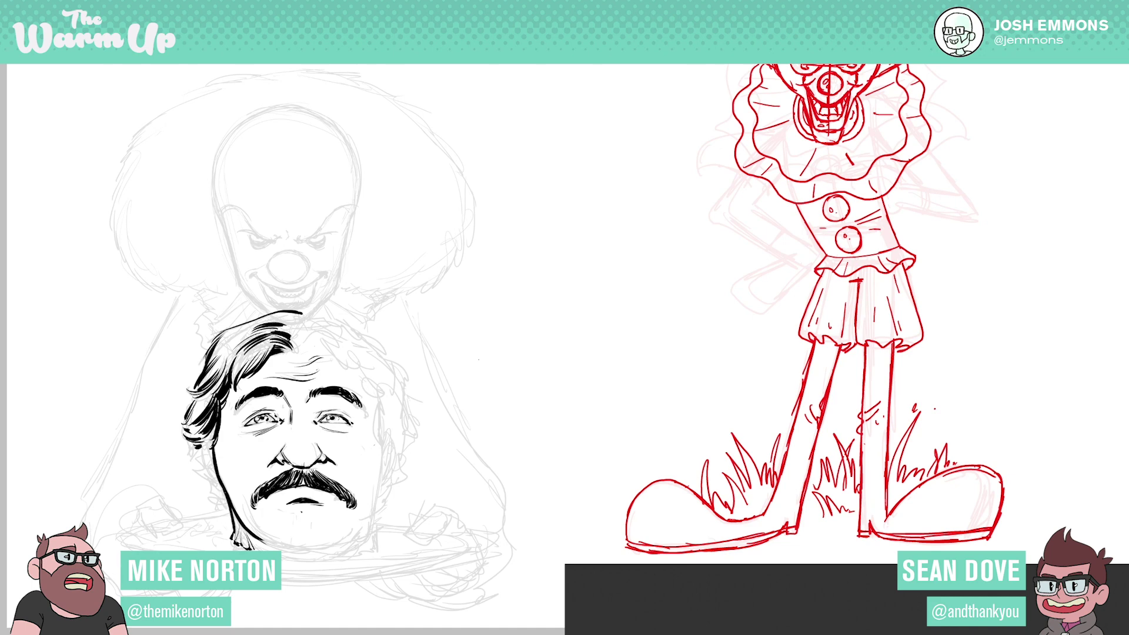
# - Ink the platter head's forelock strands on both sides of the parting and the curly hair running down beside the jaw
pyautogui.moveTo(295, 329); pyautogui.dragTo(266, 338)
pyautogui.moveTo(216, 425)
pyautogui.mouseDown()
pyautogui.moveTo(215, 481)
pyautogui.moveTo(209, 470)
pyautogui.mouseUp()
pyautogui.moveTo(202, 458); pyautogui.dragTo(227, 509)
pyautogui.moveTo(297, 350)
pyautogui.mouseDown()
pyautogui.moveTo(318, 336)
pyautogui.moveTo(336, 363)
pyautogui.mouseUp()
pyautogui.moveTo(318, 341); pyautogui.dragTo(342, 376)
pyautogui.moveTo(321, 353)
pyautogui.mouseDown()
pyautogui.moveTo(346, 378)
pyautogui.moveTo(356, 369)
pyautogui.mouseUp()
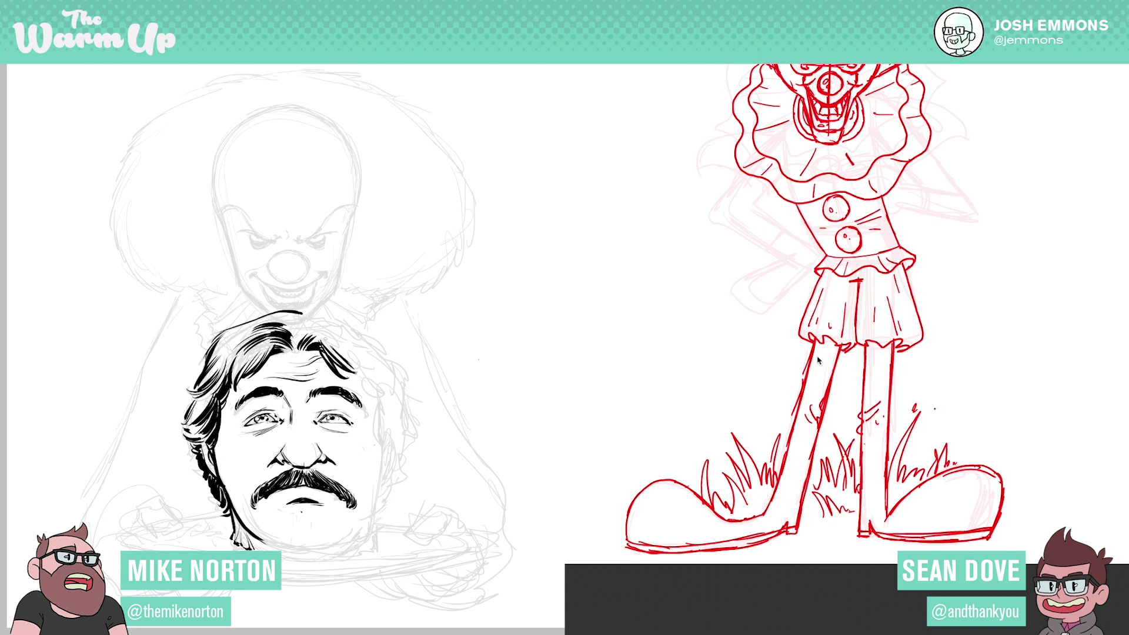
# - Draw stocking bands across the top of the red clown's slanted leg, and ink strands around the platter head's hair parting
pyautogui.moveTo(812, 354); pyautogui.dragTo(826, 355)
pyautogui.moveTo(289, 335)
pyautogui.mouseDown()
pyautogui.moveTo(294, 345)
pyautogui.moveTo(292, 331)
pyautogui.mouseUp()
pyautogui.moveTo(275, 319); pyautogui.dragTo(287, 326)
pyautogui.moveTo(939, 347); pyautogui.dragTo(967, 327)
pyautogui.moveTo(274, 317); pyautogui.dragTo(295, 337)
pyautogui.hotkey('ctrl', 'z')
pyautogui.moveTo(309, 324); pyautogui.dragTo(298, 337)
pyautogui.moveTo(813, 355); pyautogui.dragTo(836, 358)
pyautogui.moveTo(309, 320); pyautogui.dragTo(296, 333)
pyautogui.moveTo(812, 359); pyautogui.dragTo(835, 356)
pyautogui.moveTo(300, 312); pyautogui.dragTo(309, 314)
pyautogui.moveTo(807, 369); pyautogui.dragTo(832, 363)
# - Draw stocking bands across the top of the red clown's straight leg, and ink the platter head's crown and remaining face side
pyautogui.moveTo(308, 314); pyautogui.dragTo(329, 318)
pyautogui.moveTo(868, 361); pyautogui.dragTo(896, 359)
pyautogui.moveTo(323, 316); pyautogui.dragTo(378, 347)
pyautogui.moveTo(867, 371); pyautogui.dragTo(890, 370)
pyautogui.moveTo(365, 336)
pyautogui.mouseDown()
pyautogui.moveTo(392, 362)
pyautogui.moveTo(377, 406)
pyautogui.moveTo(377, 494)
pyautogui.mouseUp()
# - Draw horizontal bands across the red clown's torso around the lower button, and ink the side of the platter head's jaw
pyautogui.moveTo(824, 234); pyautogui.dragTo(886, 217)
pyautogui.moveTo(385, 450); pyautogui.dragTo(369, 524)
pyautogui.moveTo(811, 234); pyautogui.dragTo(887, 220)
pyautogui.moveTo(369, 521); pyautogui.dragTo(354, 538)
pyautogui.moveTo(824, 254); pyautogui.dragTo(860, 256)
pyautogui.moveTo(354, 537); pyautogui.dragTo(343, 546)
pyautogui.moveTo(859, 256); pyautogui.dragTo(895, 246)
pyautogui.moveTo(356, 534); pyautogui.dragTo(343, 545)
pyautogui.moveTo(848, 256); pyautogui.dragTo(892, 247)
pyautogui.moveTo(857, 252); pyautogui.dragTo(902, 240)
# - Ink the platter head's chin line and neck edge, and add jagged marks on the red buttons and vertical torso lines
pyautogui.moveTo(244, 497)
pyautogui.mouseDown()
pyautogui.moveTo(262, 535)
pyautogui.moveTo(334, 545)
pyautogui.mouseUp()
pyautogui.moveTo(848, 237); pyautogui.dragTo(840, 248)
pyautogui.moveTo(312, 546); pyautogui.dragTo(342, 544)
pyautogui.moveTo(840, 248); pyautogui.dragTo(858, 249)
pyautogui.moveTo(363, 494); pyautogui.dragTo(345, 540)
pyautogui.moveTo(827, 205); pyautogui.dragTo(830, 216)
pyautogui.moveTo(344, 540); pyautogui.dragTo(330, 545)
pyautogui.moveTo(830, 216); pyautogui.dragTo(845, 209)
pyautogui.moveTo(258, 538); pyautogui.dragTo(323, 549)
pyautogui.moveTo(806, 203); pyautogui.dragTo(826, 231)
pyautogui.moveTo(311, 550); pyautogui.dragTo(352, 538)
pyautogui.moveTo(377, 497); pyautogui.dragTo(375, 545)
pyautogui.moveTo(837, 222); pyautogui.dragTo(866, 221)
pyautogui.moveTo(374, 516); pyautogui.dragTo(371, 541)
pyautogui.moveTo(870, 198); pyautogui.dragTo(882, 221)
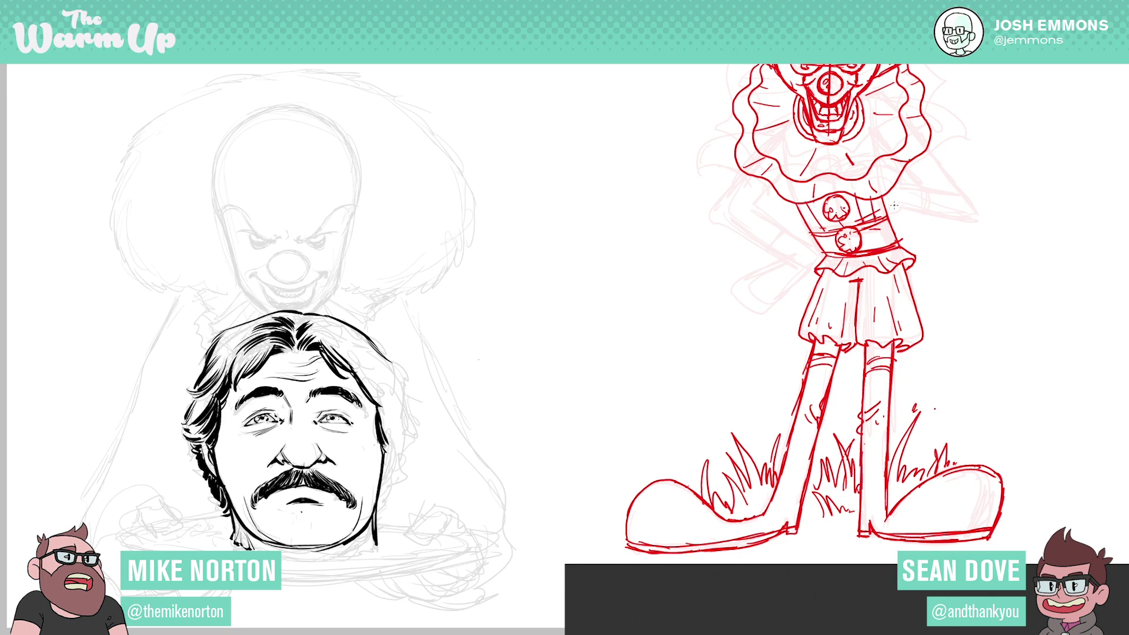
# - Ink the hair falling over the platter head's bare temple and its ear edge, and draw ankle bands above a red shoe
pyautogui.moveTo(384, 449); pyautogui.dragTo(382, 484)
pyautogui.moveTo(357, 366)
pyautogui.mouseDown()
pyautogui.moveTo(386, 406)
pyautogui.moveTo(380, 398)
pyautogui.mouseUp()
pyautogui.moveTo(777, 488); pyautogui.dragTo(804, 492)
pyautogui.moveTo(330, 335); pyautogui.dragTo(369, 377)
pyautogui.moveTo(763, 501)
pyautogui.mouseDown()
pyautogui.moveTo(755, 510)
pyautogui.moveTo(781, 505)
pyautogui.mouseUp()
pyautogui.moveTo(366, 376); pyautogui.dragTo(388, 401)
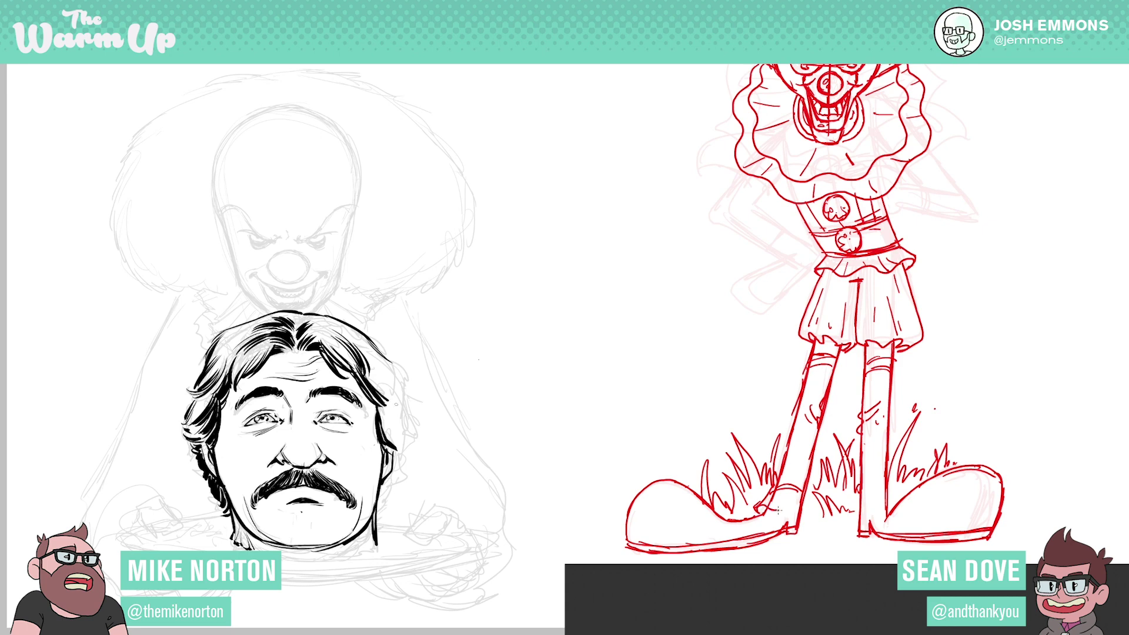
# - Draw a ruffled ankle cuff on the red clown's slanted leg, and ink the hair locks beside the platter head's temple
pyautogui.moveTo(781, 505); pyautogui.dragTo(803, 506)
pyautogui.moveTo(388, 401); pyautogui.dragTo(397, 406)
pyautogui.moveTo(371, 380); pyautogui.dragTo(397, 398)
pyautogui.moveTo(804, 511); pyautogui.dragTo(801, 522)
pyautogui.moveTo(387, 361); pyautogui.dragTo(406, 393)
pyautogui.moveTo(812, 522); pyautogui.dragTo(812, 495)
pyautogui.moveTo(389, 361); pyautogui.dragTo(404, 378)
pyautogui.moveTo(784, 484); pyautogui.dragTo(809, 490)
pyautogui.moveTo(405, 378); pyautogui.dragTo(402, 408)
pyautogui.moveTo(397, 401); pyautogui.dragTo(405, 418)
# - Draw a ruffled ankle cuff on the red clown's straight leg, and ink the hair curling over the platter head's ear
pyautogui.moveTo(856, 488)
pyautogui.mouseDown()
pyautogui.moveTo(884, 486)
pyautogui.moveTo(851, 510)
pyautogui.mouseUp()
pyautogui.moveTo(404, 406); pyautogui.dragTo(408, 431)
pyautogui.moveTo(849, 519); pyautogui.dragTo(869, 510)
pyautogui.moveTo(408, 417); pyautogui.dragTo(403, 443)
pyautogui.moveTo(869, 509); pyautogui.dragTo(899, 500)
pyautogui.moveTo(385, 425); pyautogui.dragTo(399, 445)
pyautogui.moveTo(886, 483); pyautogui.dragTo(896, 496)
pyautogui.moveTo(410, 410); pyautogui.dragTo(389, 444)
pyautogui.moveTo(396, 409); pyautogui.dragTo(379, 442)
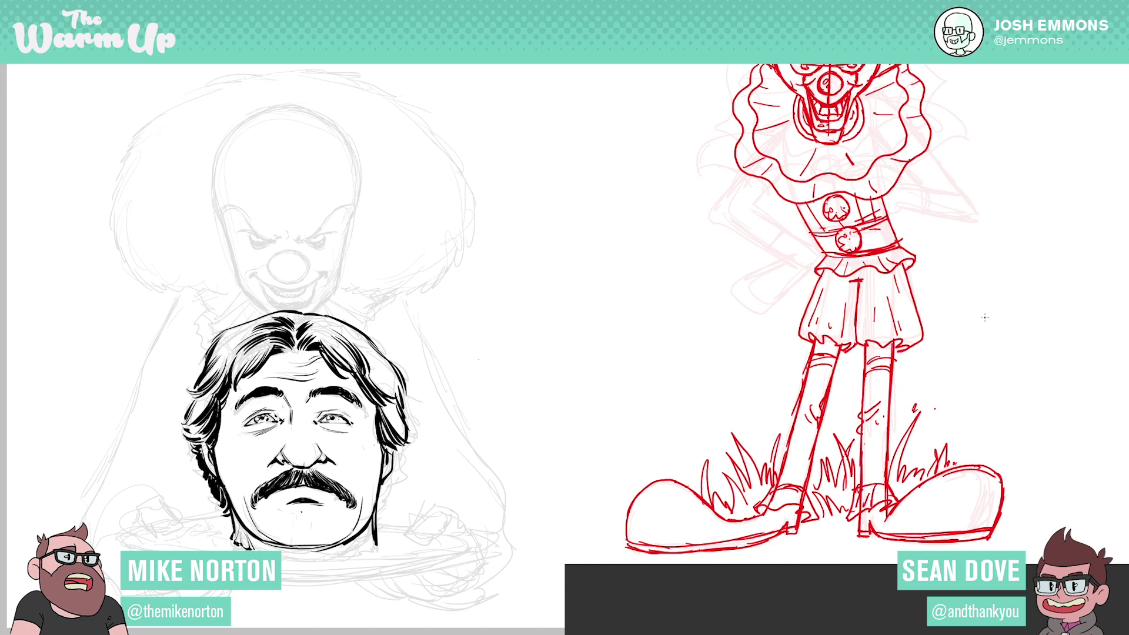
# - Add oval highlights to the red shoe's toe, and ink the hair strands behind the platter head's jaw
pyautogui.moveTo(1011, 411)
pyautogui.mouseDown()
pyautogui.moveTo(1026, 464)
pyautogui.moveTo(1003, 404)
pyautogui.mouseUp()
pyautogui.moveTo(402, 451); pyautogui.dragTo(397, 468)
pyautogui.moveTo(986, 470); pyautogui.dragTo(988, 469)
pyautogui.moveTo(400, 462); pyautogui.dragTo(391, 484)
pyautogui.moveTo(395, 458); pyautogui.dragTo(383, 495)
pyautogui.moveTo(979, 484); pyautogui.dragTo(981, 488)
pyautogui.moveTo(387, 478); pyautogui.dragTo(380, 505)
pyautogui.moveTo(384, 479); pyautogui.dragTo(377, 510)
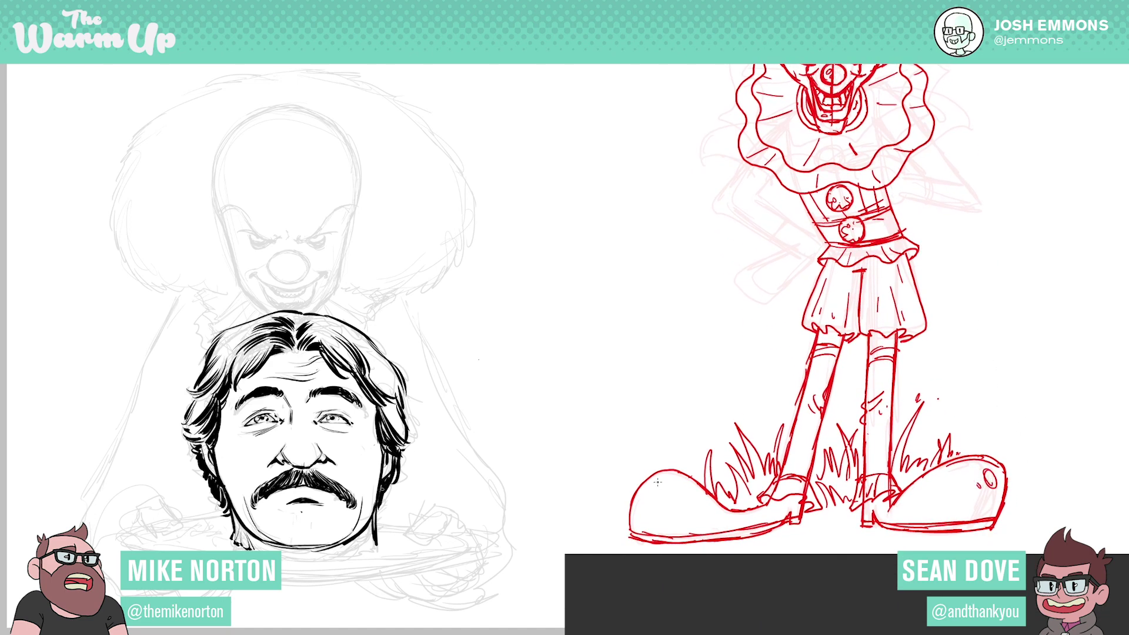
# - Draw long straight arms hanging from beneath the red clown's ruff on both sides of the torso
pyautogui.moveTo(1000, 386); pyautogui.dragTo(986, 506)
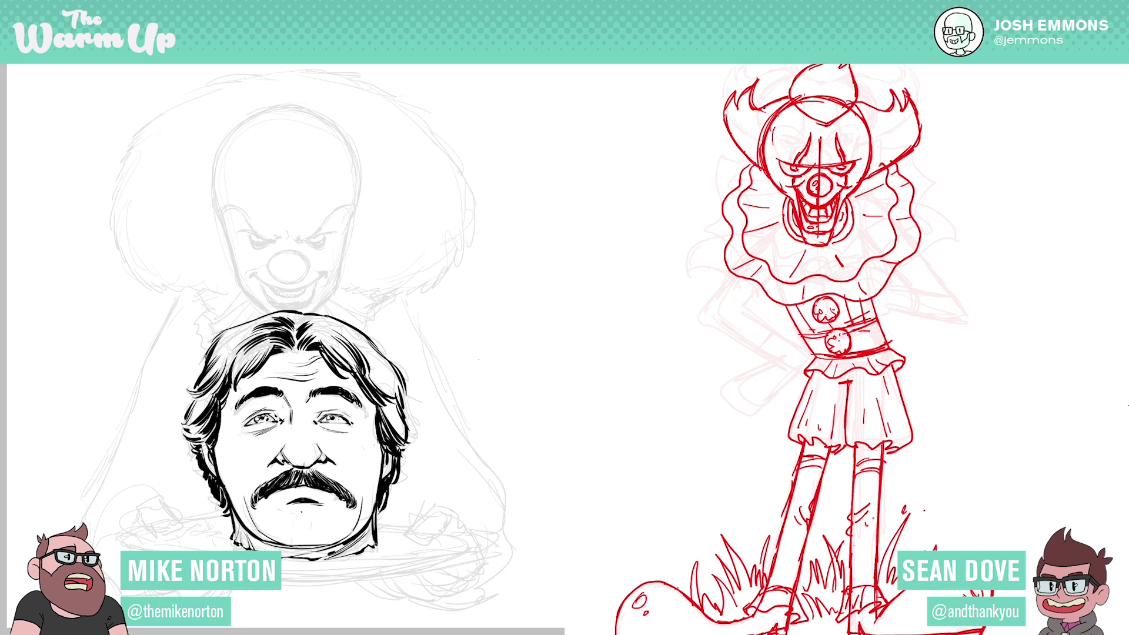
pyautogui.moveTo(752, 279); pyautogui.dragTo(753, 414)
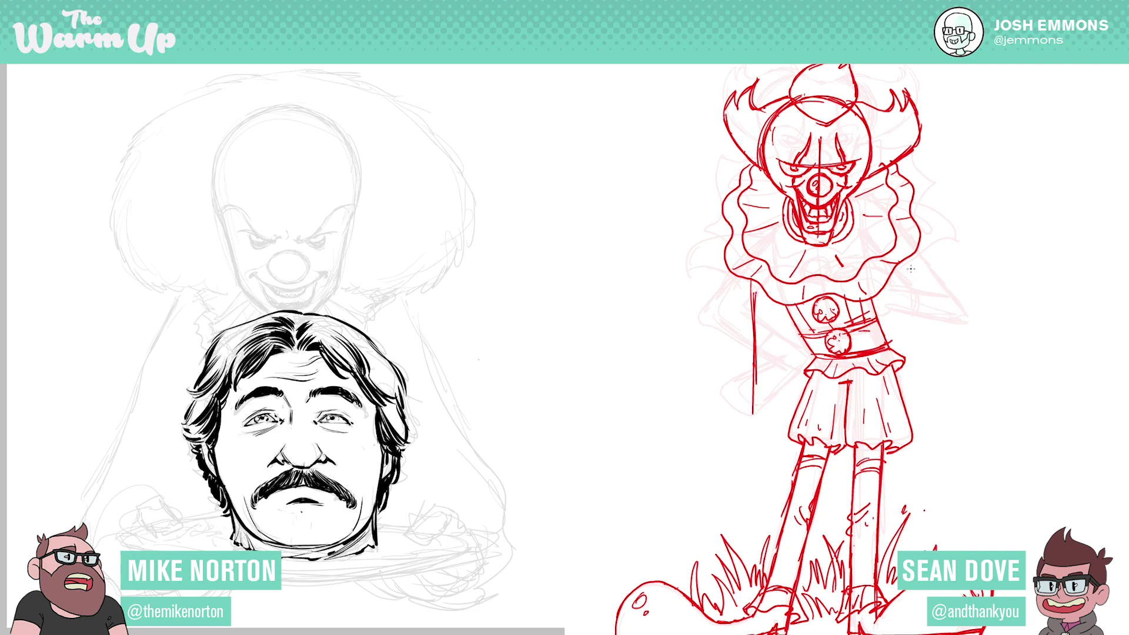
pyautogui.moveTo(898, 263); pyautogui.dragTo(906, 358)
pyautogui.moveTo(906, 312); pyautogui.dragTo(908, 377)
pyautogui.moveTo(759, 376); pyautogui.dragTo(754, 470)
pyautogui.moveTo(906, 373); pyautogui.dragTo(913, 467)
pyautogui.moveTo(773, 302); pyautogui.dragTo(773, 344)
pyautogui.moveTo(779, 301); pyautogui.dragTo(774, 458)
pyautogui.moveTo(886, 284); pyautogui.dragTo(889, 342)
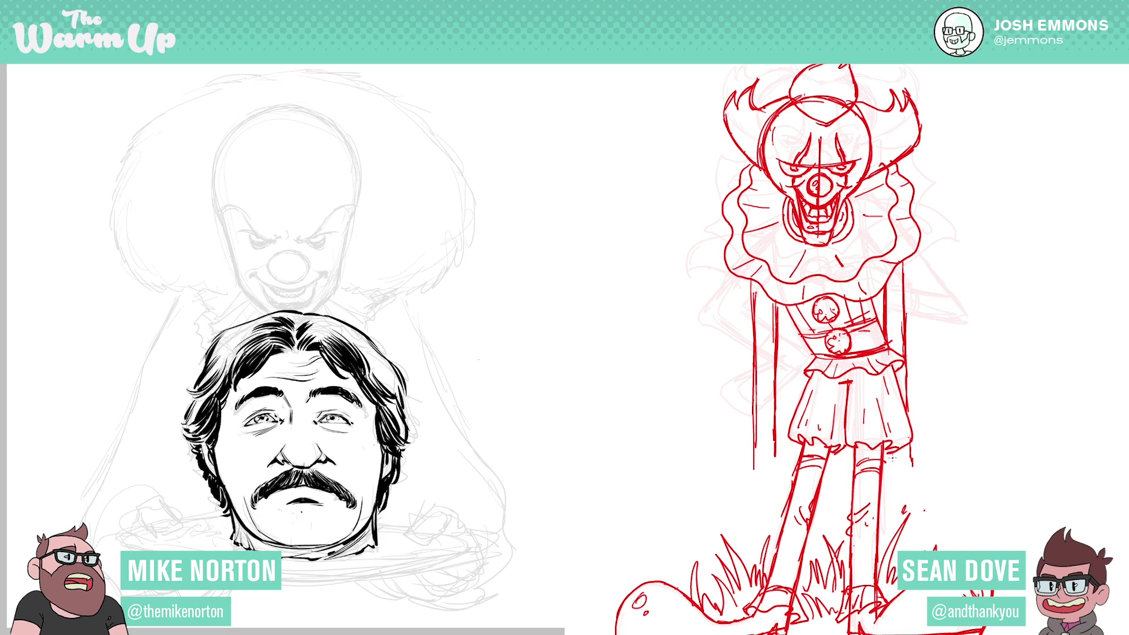
# - Draw flaring wrist lines at the ends of both red arms and hide the faint underlying sketch
pyautogui.moveTo(778, 447)
pyautogui.mouseDown()
pyautogui.moveTo(766, 481)
pyautogui.moveTo(736, 494)
pyautogui.mouseUp()
pyautogui.moveTo(891, 456)
pyautogui.mouseDown()
pyautogui.moveTo(908, 488)
pyautogui.moveTo(925, 483)
pyautogui.moveTo(934, 495)
pyautogui.mouseUp()
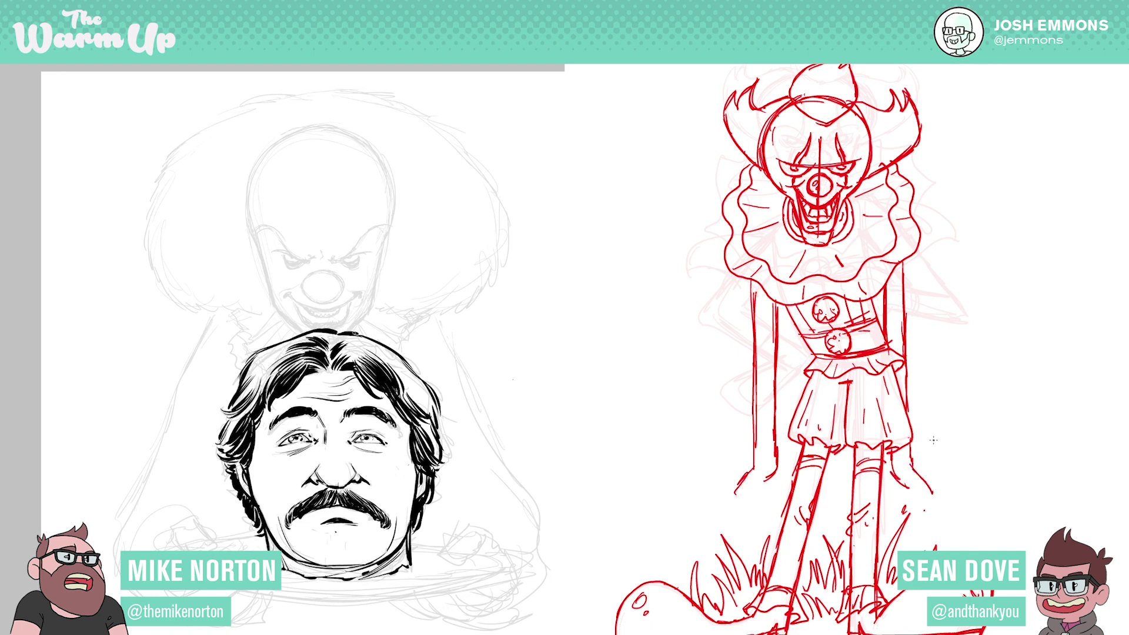
pyautogui.moveTo(756, 281); pyautogui.dragTo(751, 318)
pyautogui.moveTo(362, 335); pyautogui.dragTo(401, 354)
pyautogui.moveTo(904, 288); pyautogui.dragTo(904, 258)
pyautogui.hotkey('ctrl', ',')
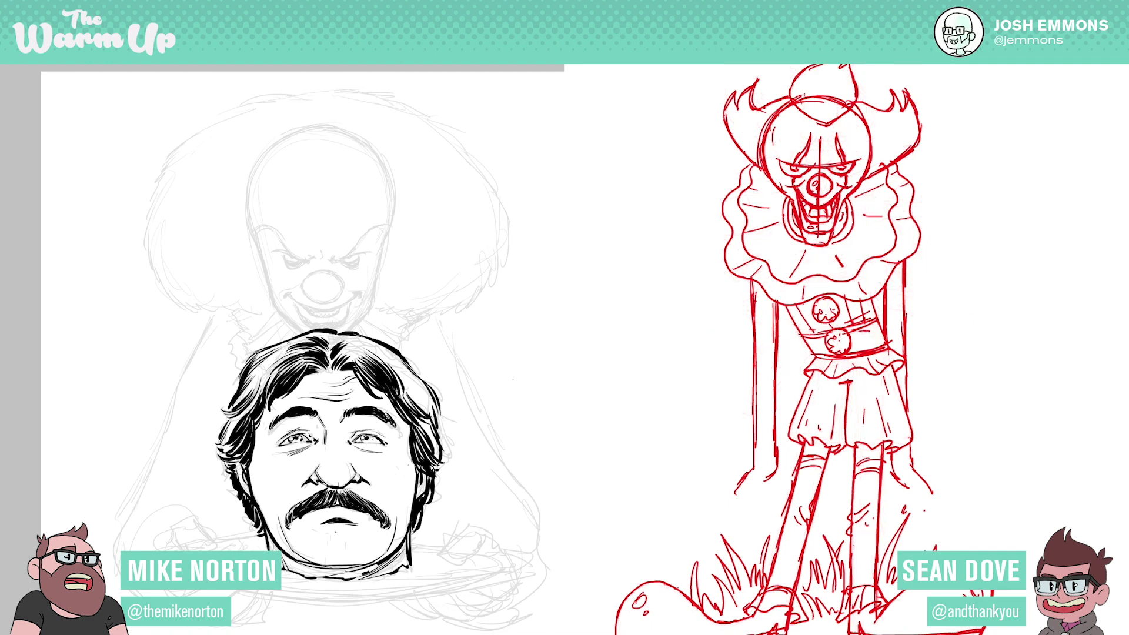
pyautogui.moveTo(1002, 497); pyautogui.dragTo(1007, 428)
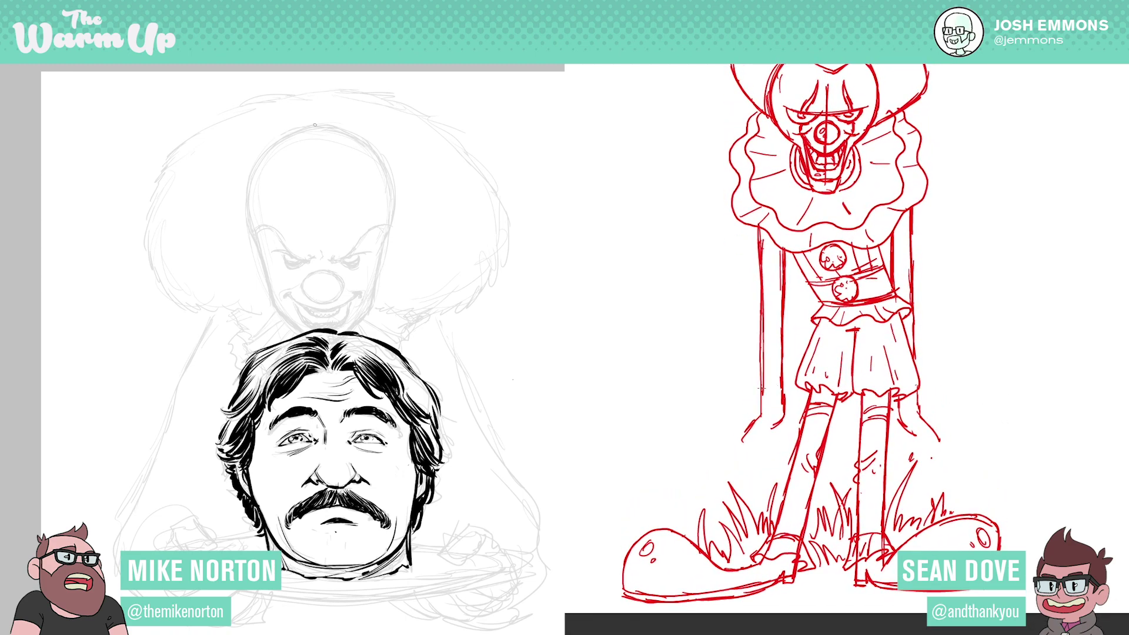
# - Draw a flared cuff at the red clown's first wrist, and ink one side of the serving clown's bald head
pyautogui.moveTo(761, 390); pyautogui.dragTo(782, 393)
pyautogui.moveTo(318, 125); pyautogui.dragTo(300, 128)
pyautogui.moveTo(762, 394); pyautogui.dragTo(783, 395)
pyautogui.moveTo(275, 142); pyautogui.dragTo(254, 167)
pyautogui.moveTo(761, 392); pyautogui.dragTo(757, 394)
pyautogui.moveTo(254, 167); pyautogui.dragTo(246, 210)
pyautogui.moveTo(757, 393); pyautogui.dragTo(741, 414)
pyautogui.moveTo(246, 211); pyautogui.dragTo(255, 249)
pyautogui.moveTo(741, 414); pyautogui.dragTo(769, 423)
pyautogui.moveTo(255, 250); pyautogui.dragTo(265, 281)
pyautogui.moveTo(769, 423); pyautogui.dragTo(790, 418)
# - Add folds to the first red cuff, start a matching cuff on the other wrist, and ink the serving clown's jaw
pyautogui.moveTo(265, 281); pyautogui.dragTo(274, 308)
pyautogui.moveTo(790, 418); pyautogui.dragTo(783, 390)
pyautogui.moveTo(274, 307); pyautogui.dragTo(288, 323)
pyautogui.moveTo(784, 392); pyautogui.dragTo(785, 419)
pyautogui.moveTo(288, 323); pyautogui.dragTo(300, 332)
pyautogui.moveTo(769, 399); pyautogui.dragTo(764, 417)
pyautogui.moveTo(300, 332); pyautogui.dragTo(303, 336)
pyautogui.moveTo(901, 393)
pyautogui.mouseDown()
pyautogui.moveTo(925, 388)
pyautogui.moveTo(936, 416)
pyautogui.moveTo(894, 422)
pyautogui.mouseUp()
pyautogui.moveTo(894, 420)
pyautogui.mouseDown()
pyautogui.moveTo(944, 419)
pyautogui.moveTo(922, 393)
pyautogui.moveTo(936, 408)
pyautogui.mouseUp()
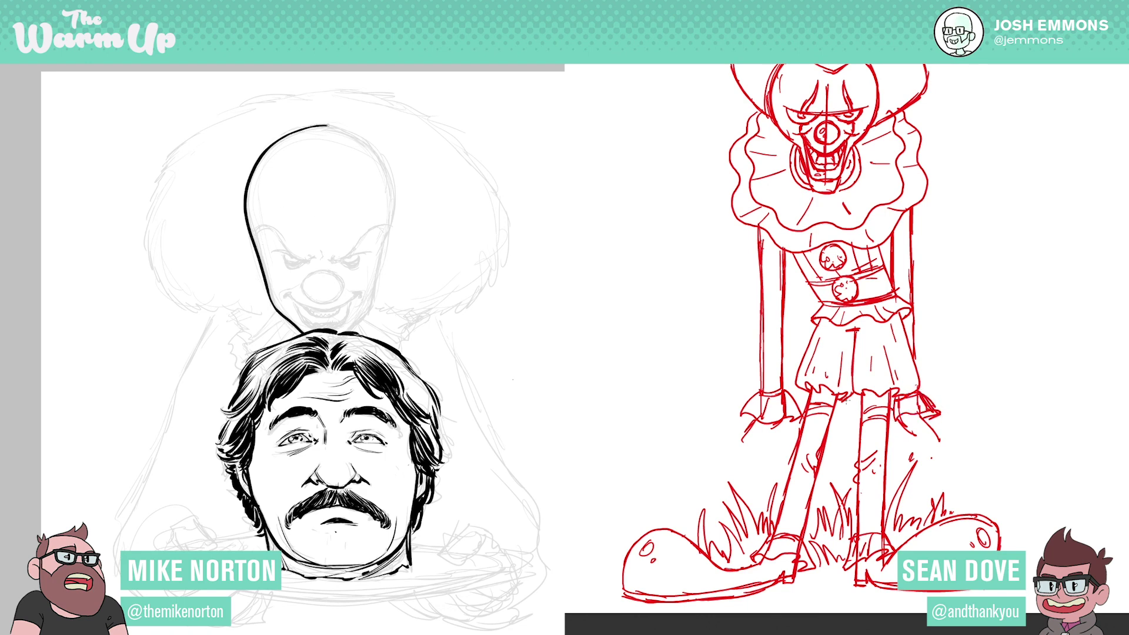
# - Outline the red clown's first dangling hand, and ink the opposite cheek of the serving clown's head
pyautogui.moveTo(783, 425)
pyautogui.mouseDown()
pyautogui.moveTo(749, 452)
pyautogui.moveTo(751, 433)
pyautogui.moveTo(739, 452)
pyautogui.moveTo(749, 446)
pyautogui.mouseUp()
pyautogui.moveTo(756, 437); pyautogui.dragTo(739, 474)
pyautogui.moveTo(391, 226); pyautogui.dragTo(388, 235)
pyautogui.moveTo(739, 474); pyautogui.dragTo(746, 469)
pyautogui.moveTo(387, 234); pyautogui.dragTo(378, 258)
pyautogui.moveTo(747, 469); pyautogui.dragTo(750, 446)
pyautogui.moveTo(378, 259); pyautogui.dragTo(370, 306)
# - Finish the first hand's fingers, draw the red clown's second hand, and ink the serving clown's chin and nearby collar folds
pyautogui.moveTo(756, 443); pyautogui.dragTo(751, 454)
pyautogui.moveTo(370, 306); pyautogui.dragTo(357, 323)
pyautogui.moveTo(756, 444); pyautogui.dragTo(760, 463)
pyautogui.moveTo(358, 322); pyautogui.dragTo(347, 333)
pyautogui.moveTo(760, 463)
pyautogui.mouseDown()
pyautogui.moveTo(754, 474)
pyautogui.moveTo(751, 460)
pyautogui.mouseUp()
pyautogui.moveTo(364, 316); pyautogui.dragTo(343, 334)
pyautogui.moveTo(744, 445)
pyautogui.mouseDown()
pyautogui.moveTo(727, 463)
pyautogui.moveTo(739, 464)
pyautogui.mouseUp()
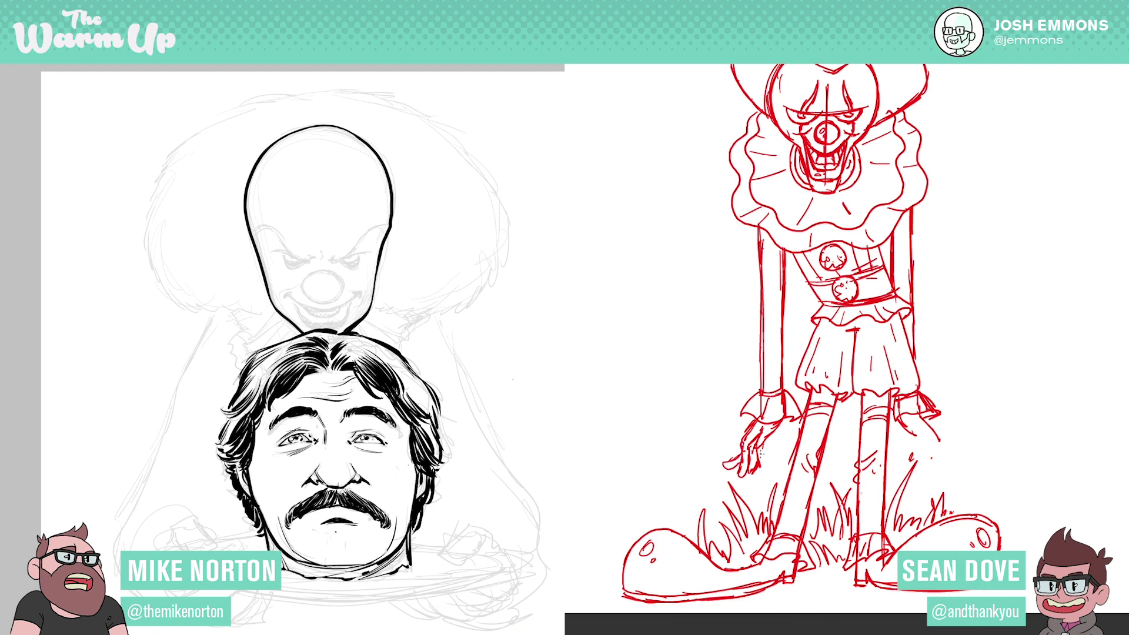
pyautogui.moveTo(274, 315); pyautogui.dragTo(249, 338)
pyautogui.moveTo(915, 438)
pyautogui.mouseDown()
pyautogui.moveTo(930, 453)
pyautogui.moveTo(929, 440)
pyautogui.moveTo(941, 467)
pyautogui.moveTo(965, 453)
pyautogui.mouseUp()
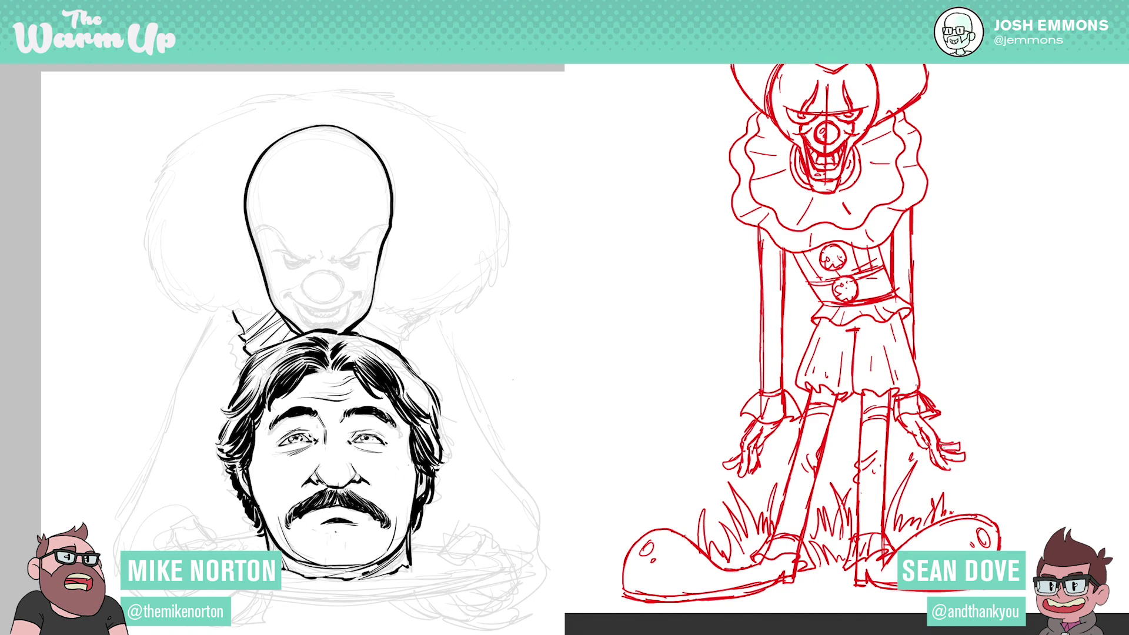
# - Draw cuff folds and horizontal bands on the red clown's arms, and ink the serving clown's collar on the other side
pyautogui.moveTo(924, 422); pyautogui.dragTo(914, 405)
pyautogui.moveTo(403, 352); pyautogui.dragTo(412, 323)
pyautogui.moveTo(912, 398); pyautogui.dragTo(904, 415)
pyautogui.moveTo(357, 326)
pyautogui.mouseDown()
pyautogui.moveTo(400, 345)
pyautogui.moveTo(408, 334)
pyautogui.mouseUp()
pyautogui.moveTo(781, 381)
pyautogui.mouseDown()
pyautogui.moveTo(760, 377)
pyautogui.moveTo(760, 360)
pyautogui.mouseUp()
pyautogui.moveTo(370, 316); pyautogui.dragTo(407, 330)
pyautogui.moveTo(781, 351); pyautogui.dragTo(762, 351)
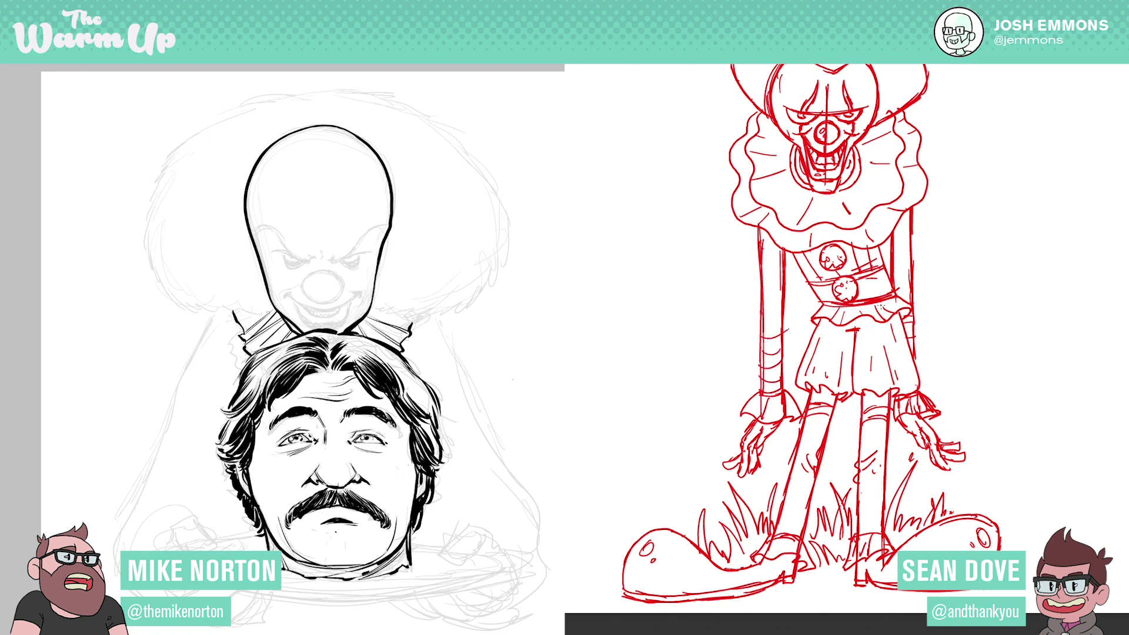
pyautogui.moveTo(764, 334); pyautogui.dragTo(782, 327)
# - Draw short puffed sleeves under the red clown's ruff on both arms, and ink the ruffled edge of the serving clown's collar
pyautogui.moveTo(532, 479); pyautogui.dragTo(563, 477)
pyautogui.moveTo(757, 232); pyautogui.dragTo(741, 266)
pyautogui.moveTo(270, 311); pyautogui.dragTo(268, 319)
pyautogui.moveTo(755, 229); pyautogui.dragTo(740, 268)
pyautogui.moveTo(268, 319); pyautogui.dragTo(269, 325)
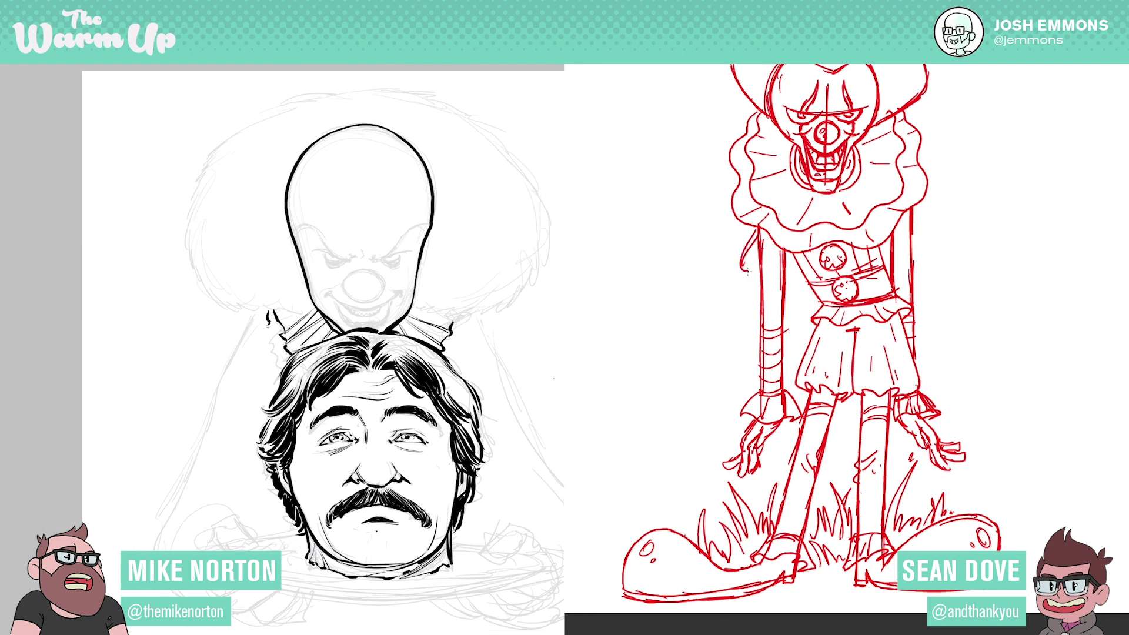
pyautogui.moveTo(743, 268); pyautogui.dragTo(748, 275)
pyautogui.moveTo(273, 312); pyautogui.dragTo(278, 324)
pyautogui.moveTo(767, 282)
pyautogui.mouseDown()
pyautogui.moveTo(780, 285)
pyautogui.moveTo(797, 246)
pyautogui.mouseUp()
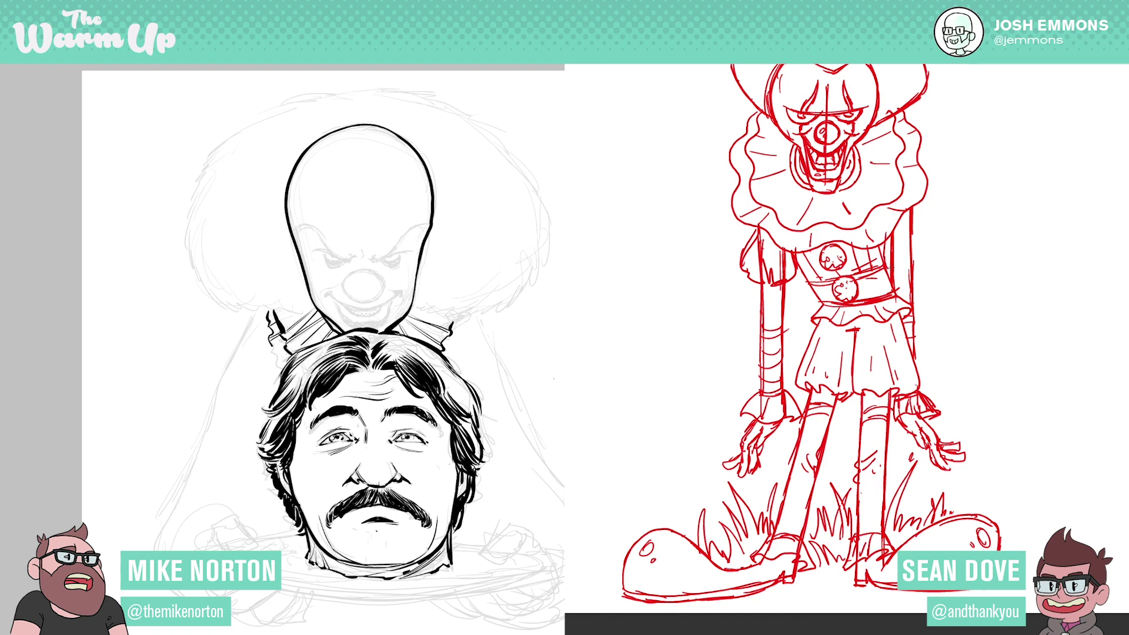
pyautogui.moveTo(901, 269)
pyautogui.mouseDown()
pyautogui.moveTo(930, 236)
pyautogui.moveTo(916, 216)
pyautogui.moveTo(888, 244)
pyautogui.mouseUp()
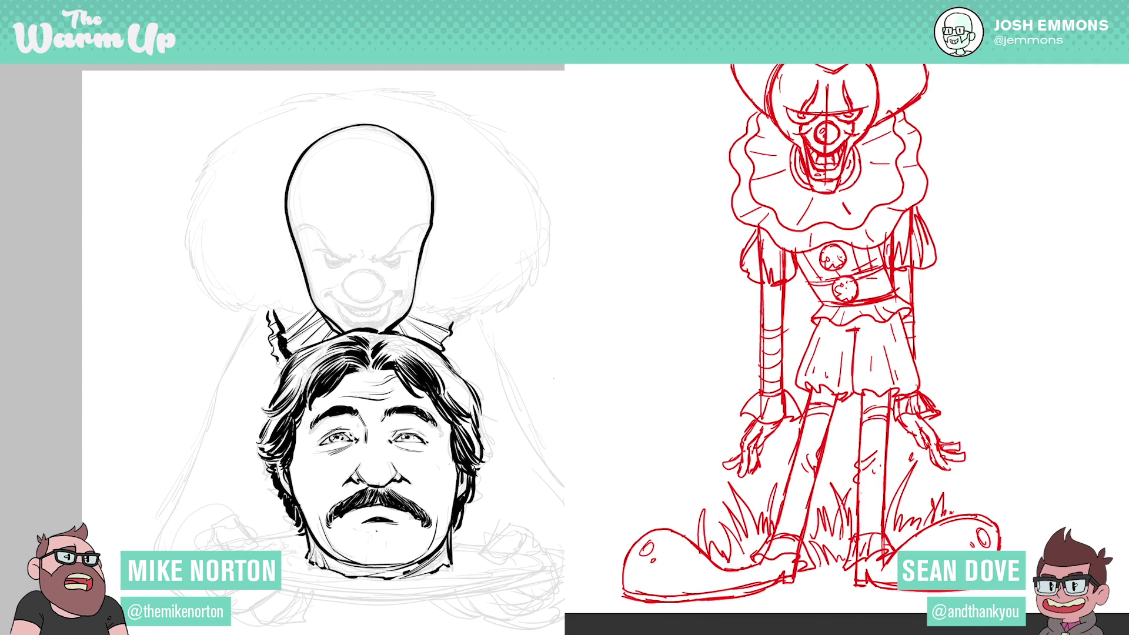
# - Select the red clown's shorts, cut them and paste them in place, and ink the serving clown's outer arm contour
pyautogui.moveTo(818, 326)
pyautogui.mouseDown()
pyautogui.moveTo(795, 358)
pyautogui.moveTo(805, 402)
pyautogui.moveTo(817, 394)
pyautogui.moveTo(853, 409)
pyautogui.moveTo(918, 394)
pyautogui.moveTo(902, 315)
pyautogui.moveTo(877, 329)
pyautogui.moveTo(806, 332)
pyautogui.mouseUp()
pyautogui.press('super+x')
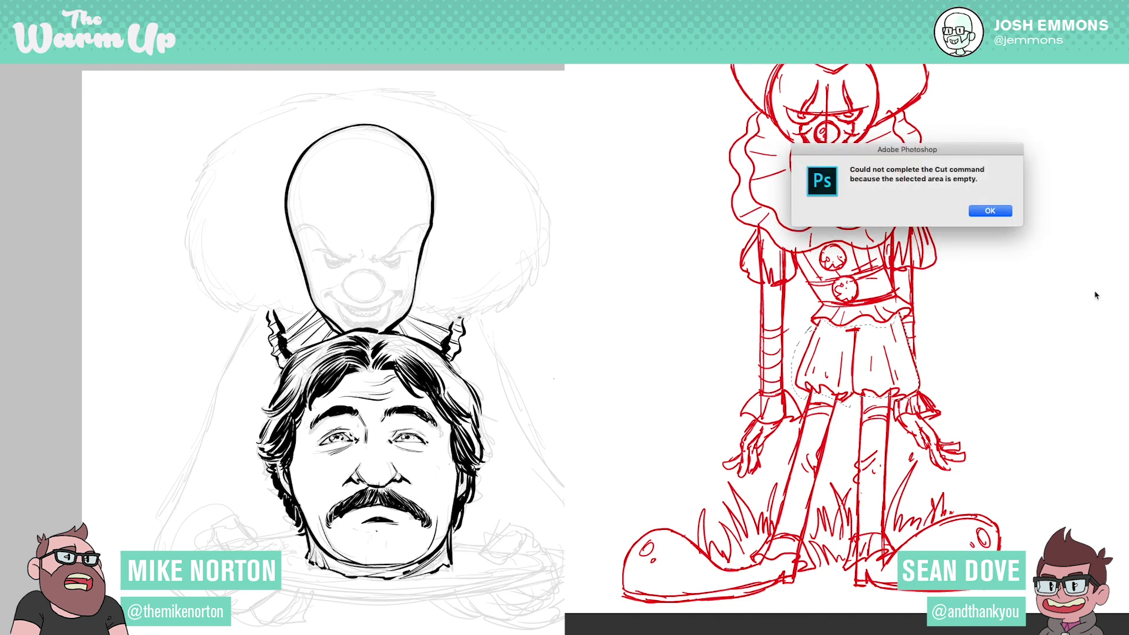
pyautogui.click(991, 210)
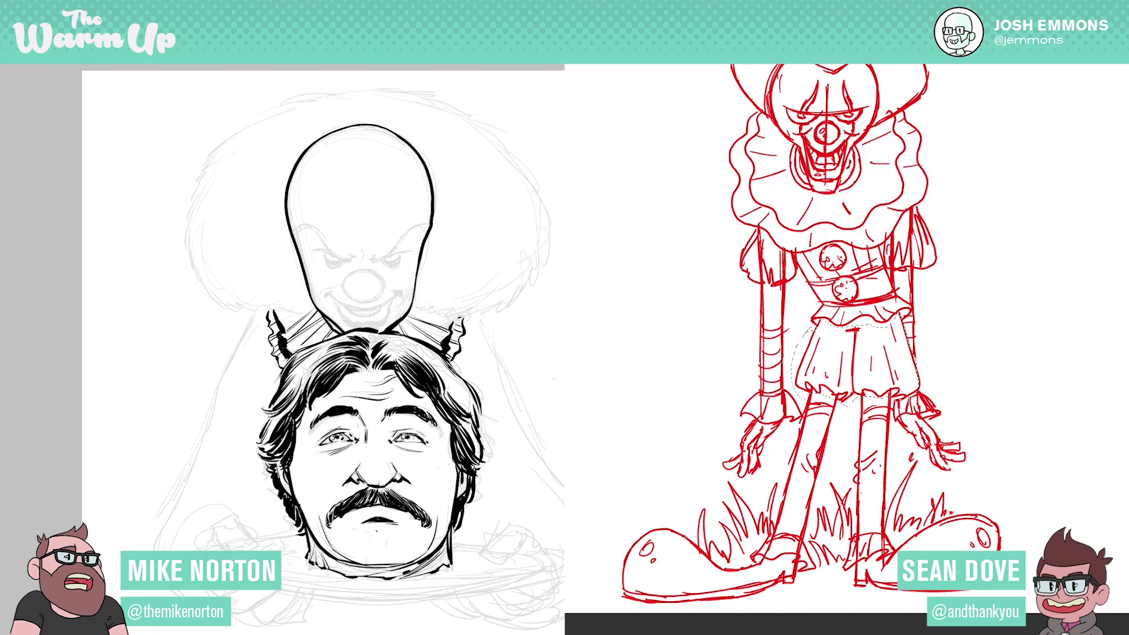
pyautogui.hotkey('ctrl', 'z')
pyautogui.hotkey('ctrl', 'x')
pyautogui.moveTo(237, 342); pyautogui.dragTo(156, 550)
pyautogui.hotkey('ctrl', 'shift', 'v')
# - Shorten the pasted red shorts by transforming them, and ink the fold lines of the serving clown's sleeve
pyautogui.hotkey('ctrl', 't')
pyautogui.moveTo(919, 401); pyautogui.dragTo(913, 393)
pyautogui.moveTo(205, 490); pyautogui.dragTo(253, 513)
pyautogui.moveTo(918, 354); pyautogui.dragTo(905, 353)
pyautogui.moveTo(230, 484); pyautogui.dragTo(264, 521)
pyautogui.moveTo(904, 394); pyautogui.dragTo(921, 345)
pyautogui.moveTo(528, 482); pyautogui.dragTo(447, 436)
pyautogui.press('Return')
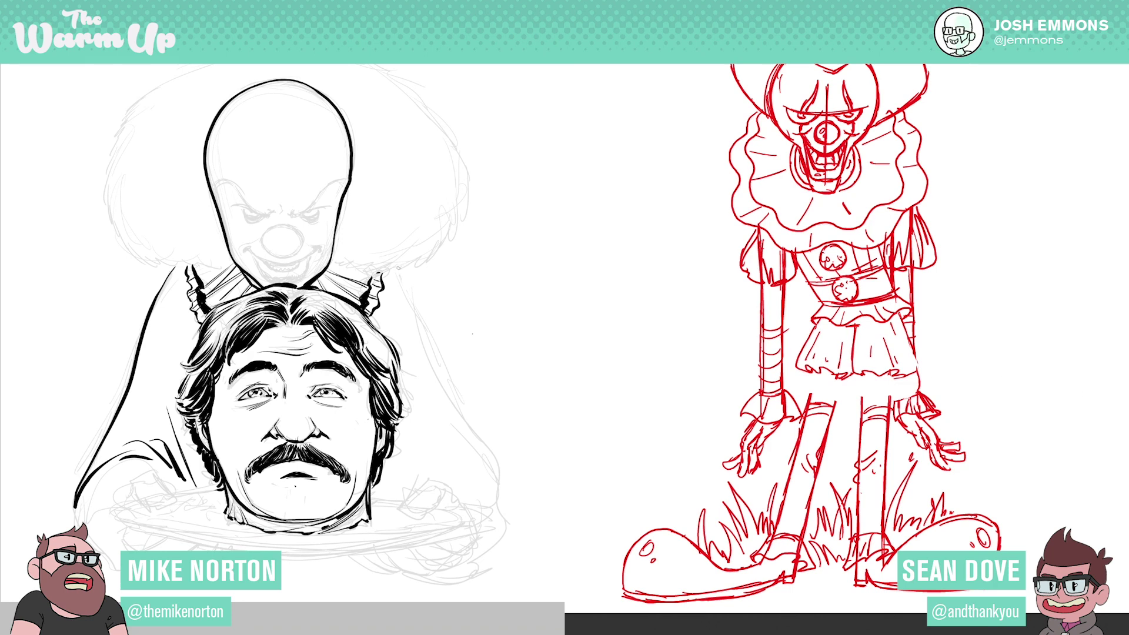
# - Ink the contour and sleeve folds of the serving clown's other arm, and touch up the collar's ruffled edge
pyautogui.moveTo(420, 305)
pyautogui.mouseDown()
pyautogui.moveTo(510, 495)
pyautogui.moveTo(500, 547)
pyautogui.moveTo(465, 563)
pyautogui.mouseUp()
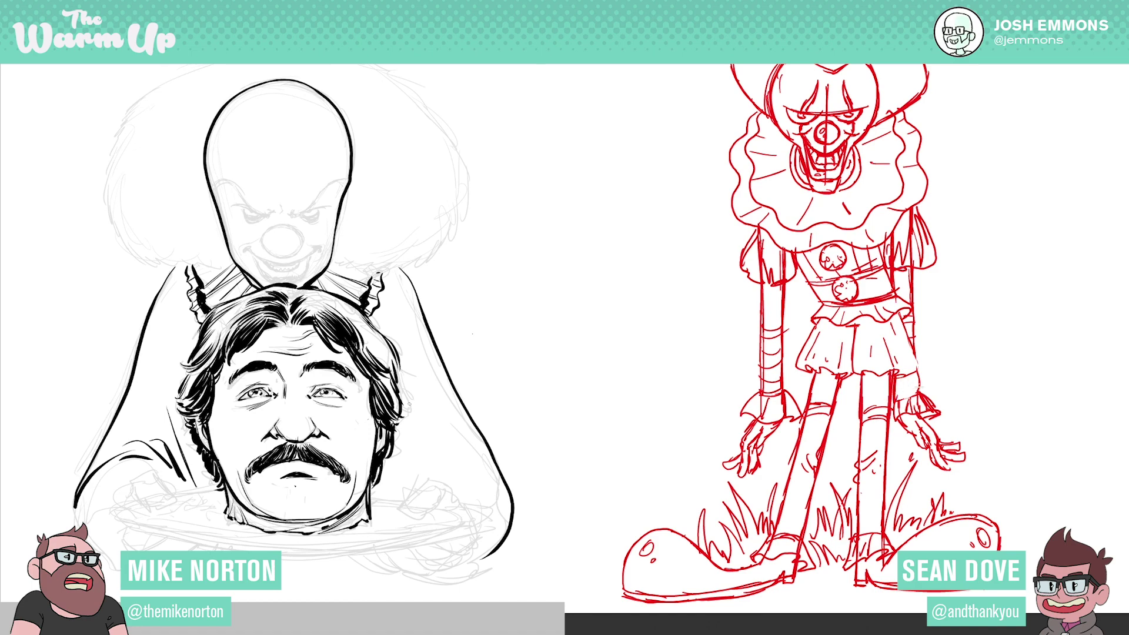
pyautogui.hotkey('ctrl', '0')
pyautogui.hotkey('ctrl', '=')
pyautogui.moveTo(388, 489)
pyautogui.mouseDown()
pyautogui.moveTo(407, 461)
pyautogui.moveTo(463, 441)
pyautogui.mouseUp()
pyautogui.moveTo(986, 483); pyautogui.dragTo(980, 430)
pyautogui.moveTo(448, 483); pyautogui.dragTo(525, 516)
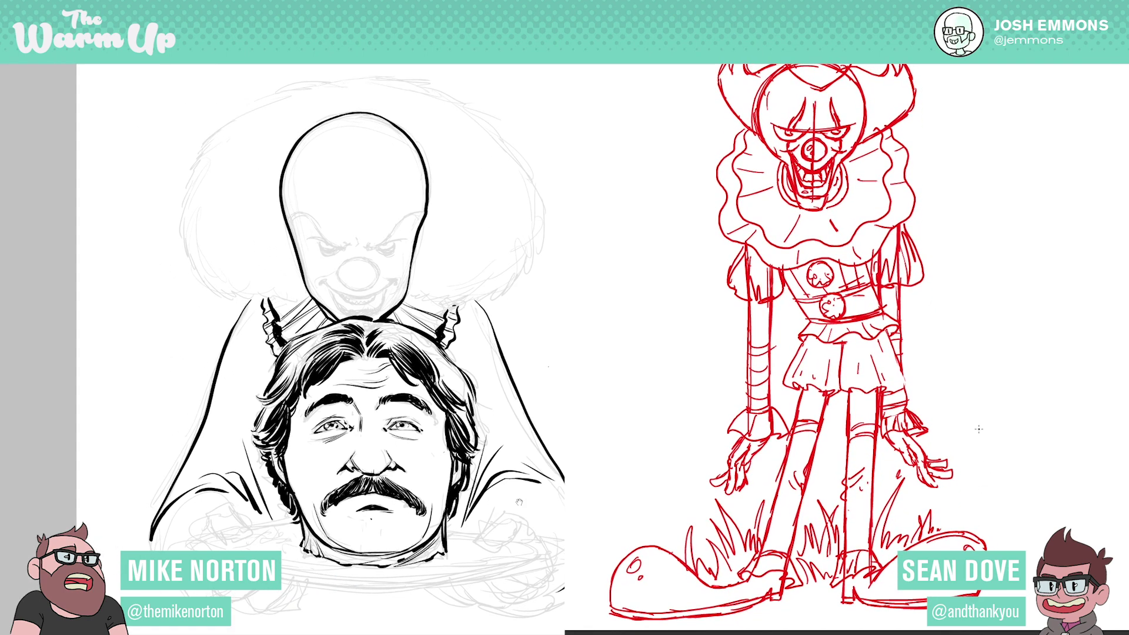
pyautogui.hotkey('ctrl', ',')
pyautogui.moveTo(455, 341); pyautogui.dragTo(447, 353)
pyautogui.hotkey('ctrl', ',')
# - Ink the serving clown's hair outline from the crown down one side, and select the shoe on the red clown's slanted leg
pyautogui.moveTo(362, 241); pyautogui.dragTo(400, 353)
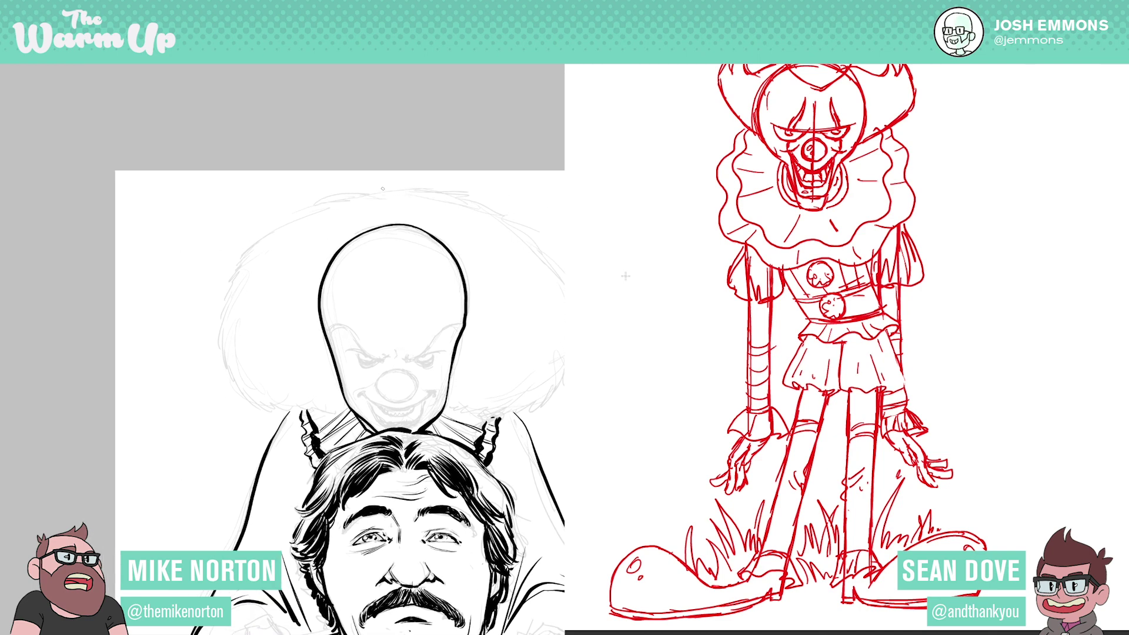
pyautogui.moveTo(369, 188); pyautogui.dragTo(326, 197)
pyautogui.moveTo(633, 517)
pyautogui.mouseDown()
pyautogui.moveTo(641, 624)
pyautogui.moveTo(677, 631)
pyautogui.mouseUp()
pyautogui.moveTo(344, 196); pyautogui.dragTo(312, 209)
pyautogui.moveTo(594, 556); pyautogui.dragTo(606, 605)
pyautogui.moveTo(325, 204); pyautogui.dragTo(277, 226)
pyautogui.moveTo(590, 589)
pyautogui.mouseDown()
pyautogui.moveTo(664, 546)
pyautogui.moveTo(722, 586)
pyautogui.moveTo(788, 576)
pyautogui.moveTo(773, 625)
pyautogui.moveTo(578, 617)
pyautogui.moveTo(590, 590)
pyautogui.mouseUp()
pyautogui.moveTo(242, 271); pyautogui.dragTo(226, 294)
# - Cut and paste the selected red shoe and scale it down toward its heel, continuing the serving clown's side hair outline
pyautogui.moveTo(235, 284); pyautogui.dragTo(220, 317)
pyautogui.hotkey('ctrl', 'x')
pyautogui.hotkey('ctrl', 'v')
pyautogui.hotkey('ctrl', 't')
pyautogui.moveTo(613, 620); pyautogui.dragTo(637, 614)
pyautogui.press('Return')
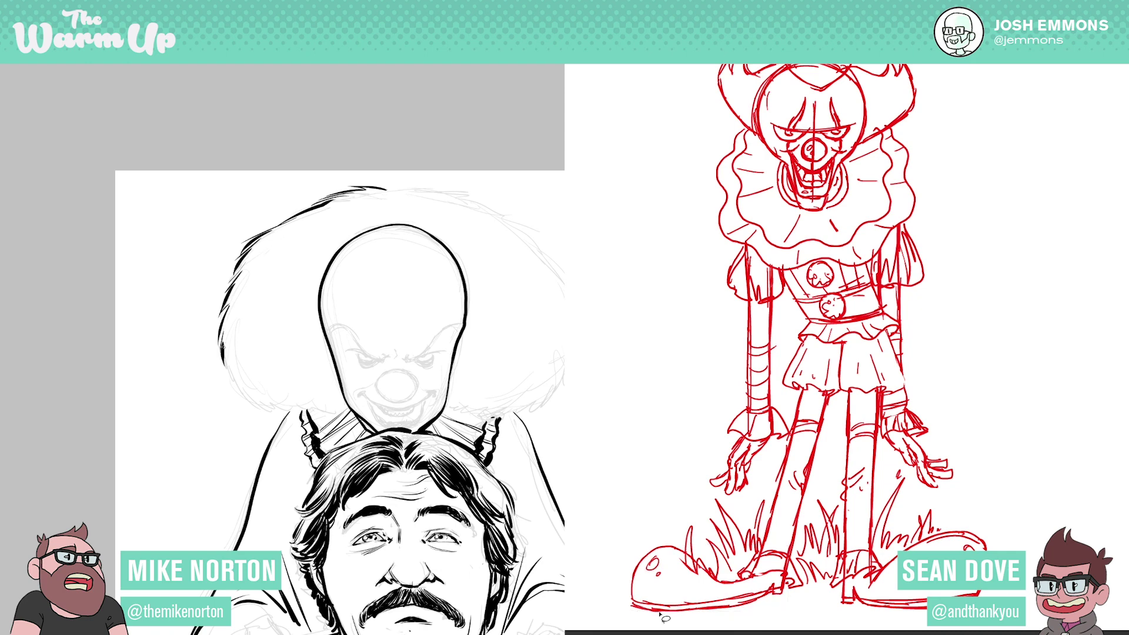
# - Cut, paste and scale down the shoe on the red clown's straight leg, and ink the serving clown's lower hair edges
pyautogui.moveTo(839, 595)
pyautogui.mouseDown()
pyautogui.moveTo(873, 579)
pyautogui.moveTo(918, 534)
pyautogui.moveTo(991, 525)
pyautogui.moveTo(1005, 589)
pyautogui.moveTo(909, 627)
pyautogui.moveTo(785, 599)
pyautogui.mouseUp()
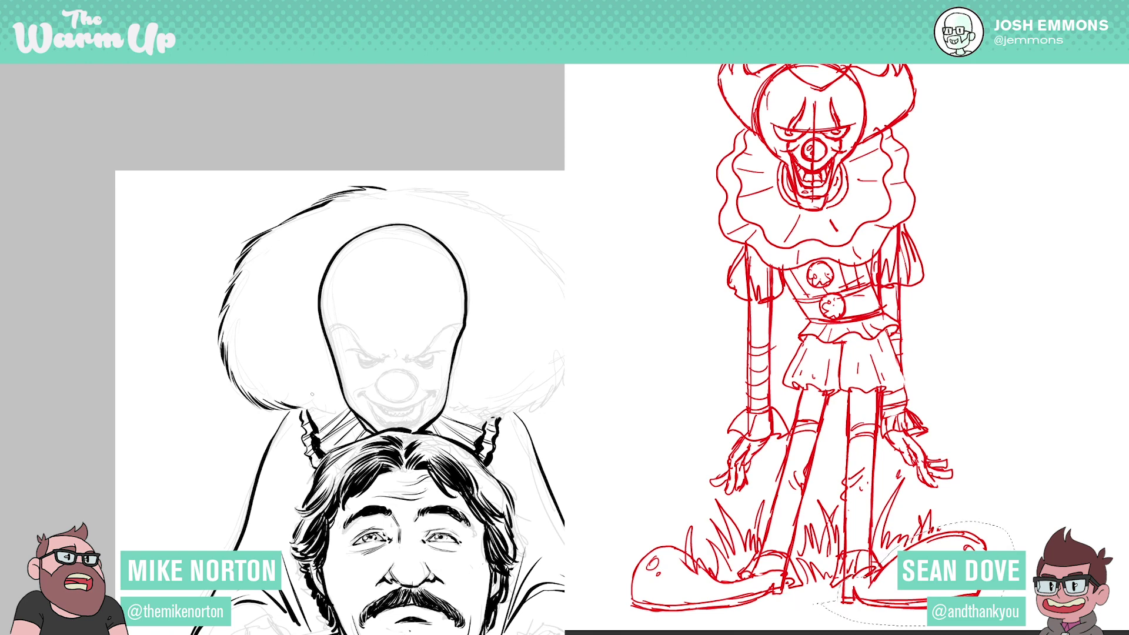
pyautogui.press('Delete')
pyautogui.hotkey('ctrl', 'v')
pyautogui.moveTo(335, 407); pyautogui.dragTo(349, 411)
pyautogui.hotkey('ctrl', 't')
pyautogui.moveTo(988, 609); pyautogui.dragTo(972, 596)
pyautogui.moveTo(452, 409); pyautogui.dragTo(330, 435)
pyautogui.press('Return')
pyautogui.hotkey('ctrl', '0')
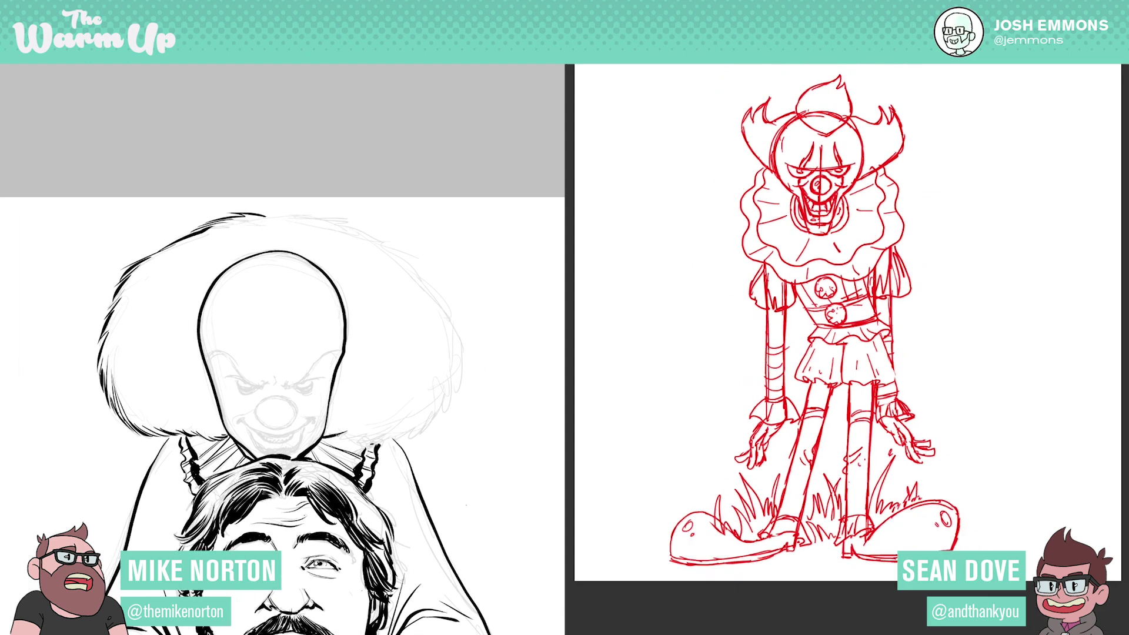
# - Ink the serving clown's spiky hair outline from the crown down the remaining side
pyautogui.moveTo(372, 434); pyautogui.dragTo(359, 441)
pyautogui.hotkey('ctrl', '+')
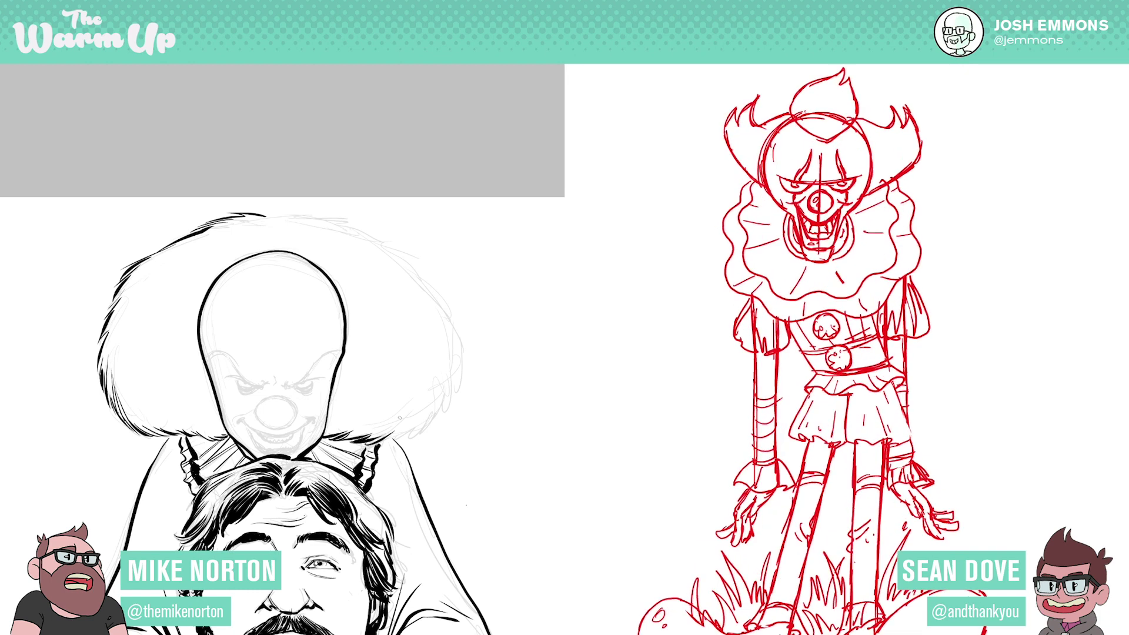
pyautogui.moveTo(268, 217); pyautogui.dragTo(308, 211)
pyautogui.moveTo(293, 216)
pyautogui.mouseDown()
pyautogui.moveTo(348, 212)
pyautogui.moveTo(406, 255)
pyautogui.mouseUp()
pyautogui.moveTo(892, 233)
pyautogui.mouseDown()
pyautogui.moveTo(894, 267)
pyautogui.moveTo(894, 254)
pyautogui.mouseUp()
pyautogui.moveTo(413, 269); pyautogui.dragTo(457, 313)
pyautogui.moveTo(894, 254); pyautogui.dragTo(894, 253)
pyautogui.moveTo(451, 313)
pyautogui.mouseDown()
pyautogui.moveTo(467, 367)
pyautogui.moveTo(459, 395)
pyautogui.mouseUp()
pyautogui.press('super+minus')
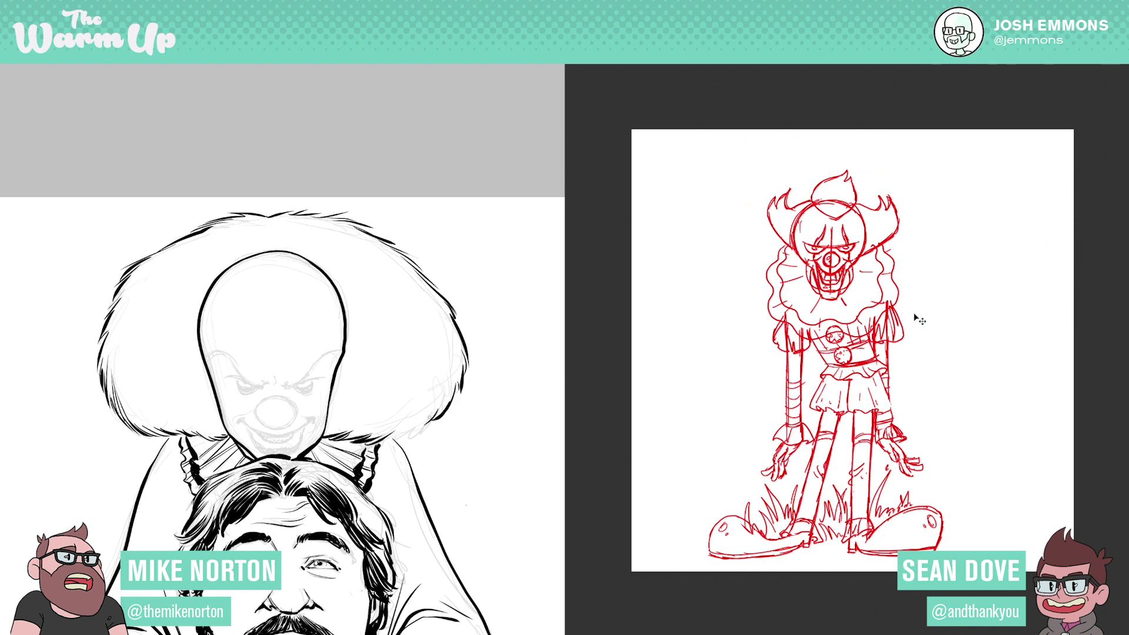
# - Finish inking the serving clown's lower hair edge, then select the red clown's body above the legs and move it up
pyautogui.moveTo(417, 430); pyautogui.dragTo(403, 438)
pyautogui.moveTo(406, 433); pyautogui.dragTo(390, 438)
pyautogui.moveTo(451, 479); pyautogui.dragTo(610, 478)
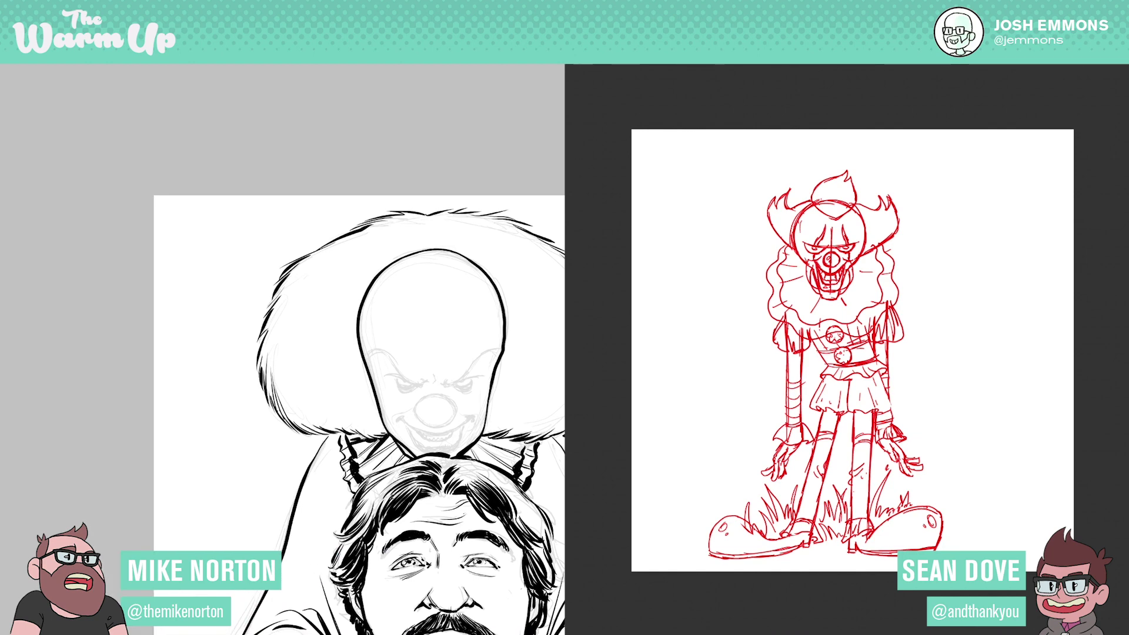
pyautogui.moveTo(744, 558); pyautogui.dragTo(787, 551)
pyautogui.moveTo(804, 136)
pyautogui.mouseDown()
pyautogui.moveTo(706, 257)
pyautogui.moveTo(729, 436)
pyautogui.moveTo(779, 483)
pyautogui.mouseUp()
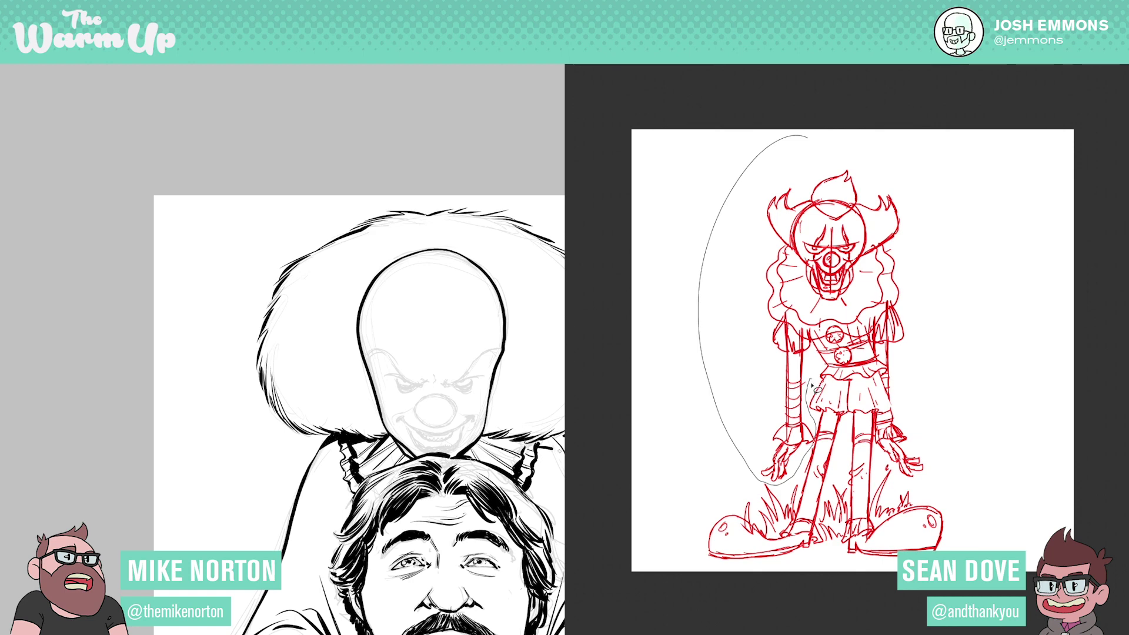
pyautogui.moveTo(872, 419)
pyautogui.mouseDown()
pyautogui.moveTo(887, 468)
pyautogui.moveTo(914, 483)
pyautogui.moveTo(953, 464)
pyautogui.moveTo(942, 338)
pyautogui.moveTo(884, 167)
pyautogui.moveTo(794, 139)
pyautogui.mouseUp()
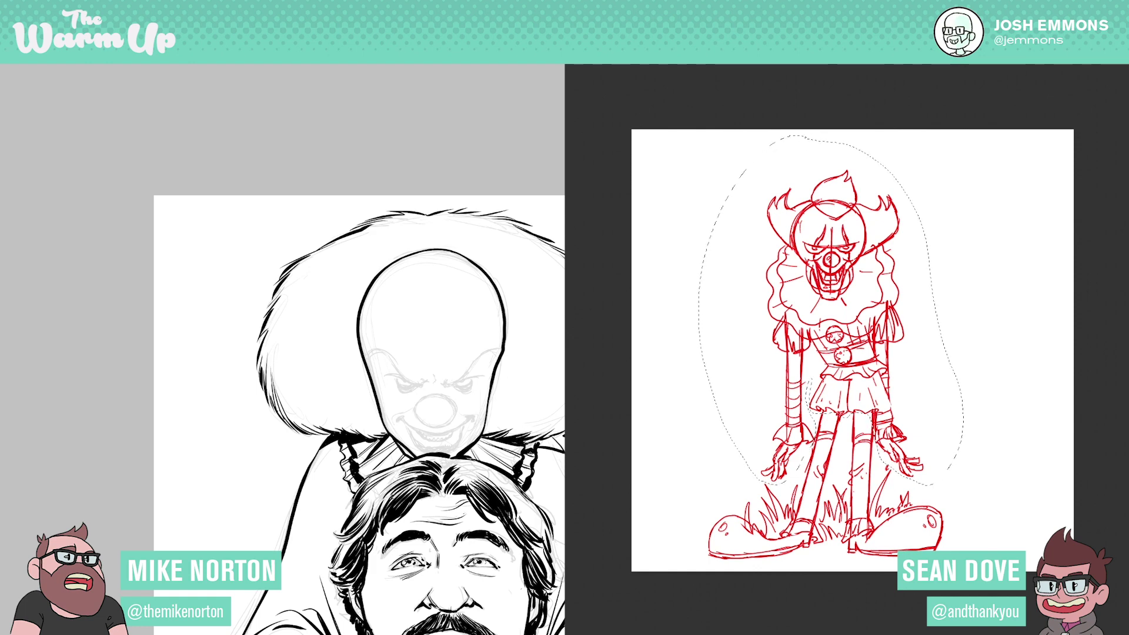
pyautogui.moveTo(867, 257); pyautogui.dragTo(865, 219)
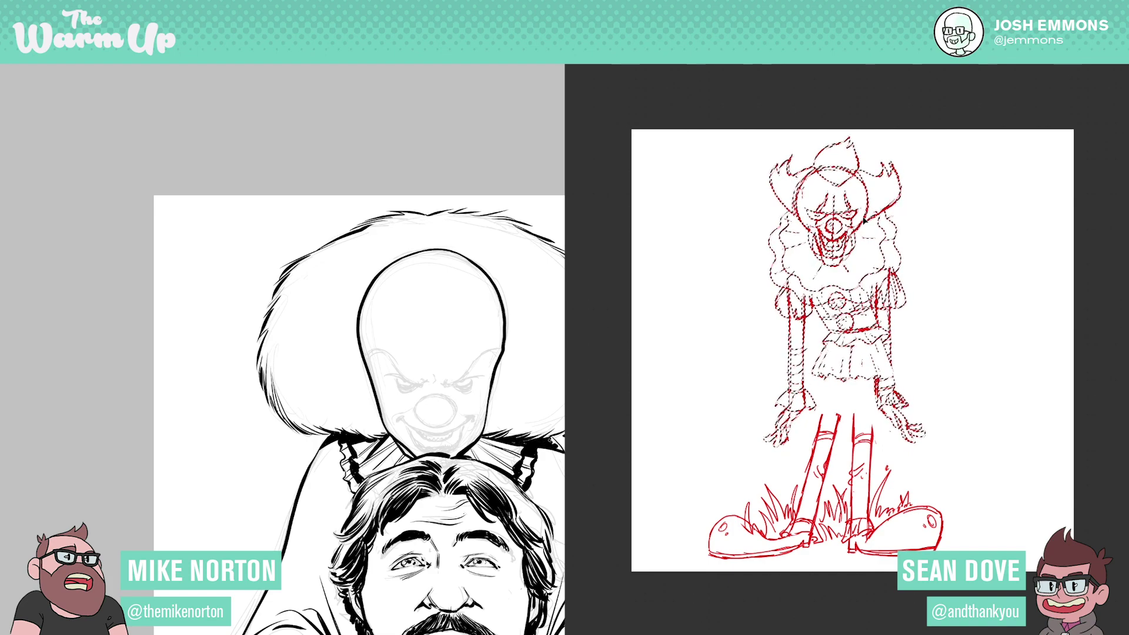
# - Deselect the moved body, extend the red clown's legs up to the skirt, and ink the serving clown's first thumb on the tray
pyautogui.hotkey('ctrl', 'd')
pyautogui.moveTo(527, 555)
pyautogui.mouseDown()
pyautogui.moveTo(537, 489)
pyautogui.moveTo(498, 455)
pyautogui.mouseUp()
pyautogui.moveTo(535, 505); pyautogui.dragTo(562, 425)
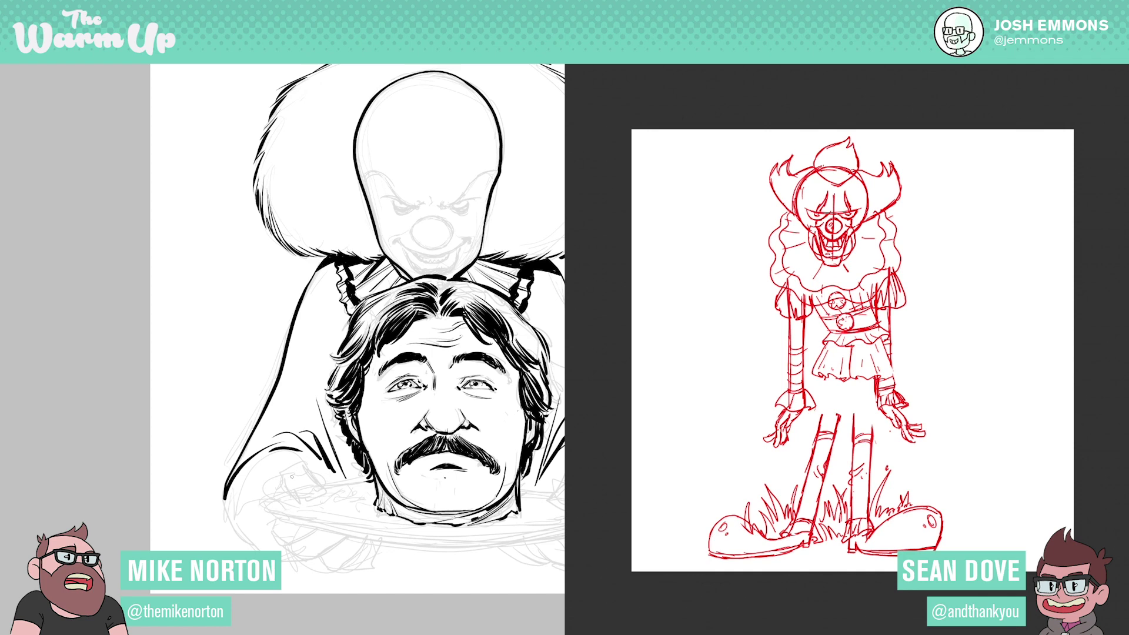
pyautogui.moveTo(855, 380); pyautogui.dragTo(854, 422)
pyautogui.moveTo(295, 484); pyautogui.dragTo(310, 476)
pyautogui.moveTo(873, 428); pyautogui.dragTo(875, 380)
pyautogui.moveTo(299, 483); pyautogui.dragTo(312, 477)
pyautogui.moveTo(846, 382)
pyautogui.mouseDown()
pyautogui.moveTo(842, 422)
pyautogui.moveTo(822, 426)
pyautogui.moveTo(821, 415)
pyautogui.moveTo(818, 428)
pyautogui.mouseUp()
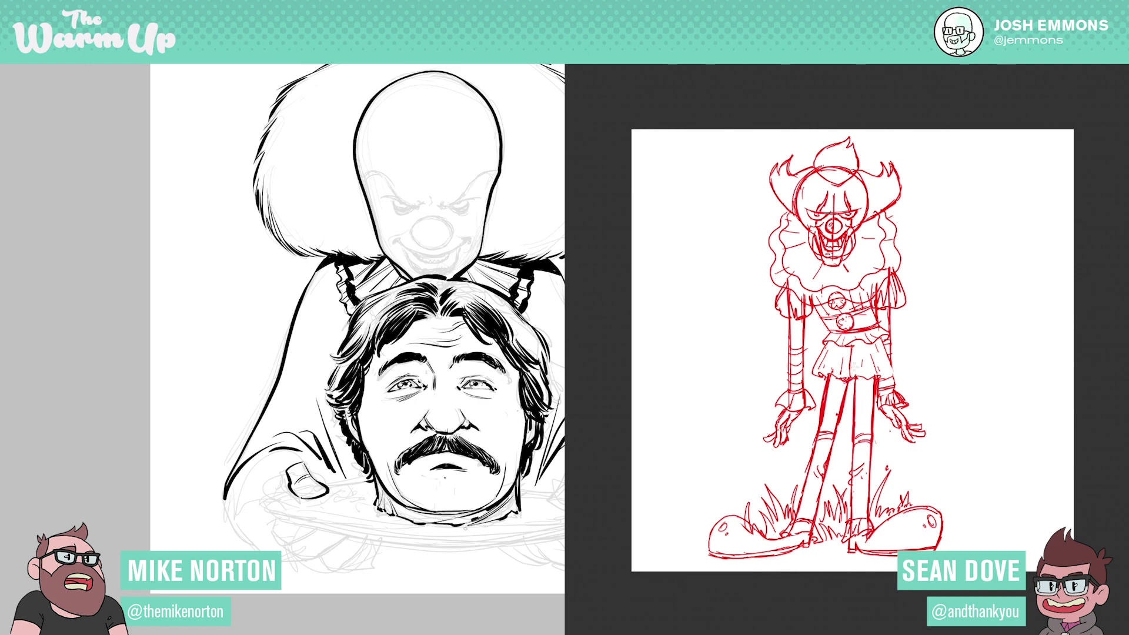
# - Complete the red clown's skirt and forearm edges and ink the serving clown's other thumb on the tray
pyautogui.moveTo(466, 537); pyautogui.dragTo(319, 534)
pyautogui.moveTo(877, 380); pyautogui.dragTo(890, 375)
pyautogui.moveTo(319, 534); pyautogui.dragTo(308, 534)
pyautogui.moveTo(890, 354); pyautogui.dragTo(897, 367)
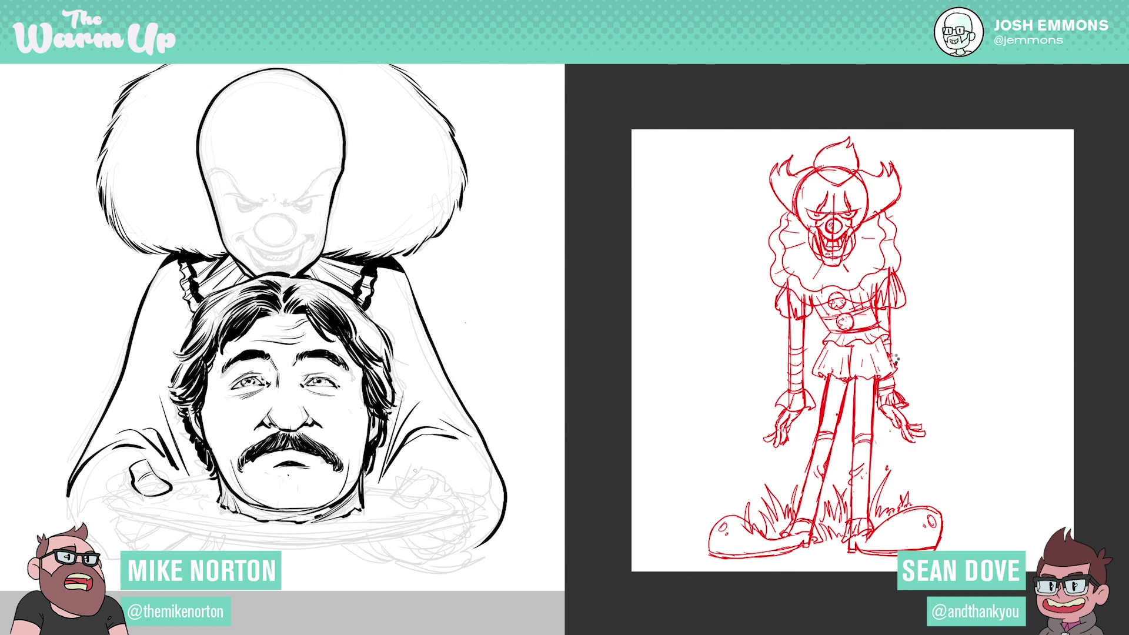
pyautogui.moveTo(893, 241); pyautogui.dragTo(900, 272)
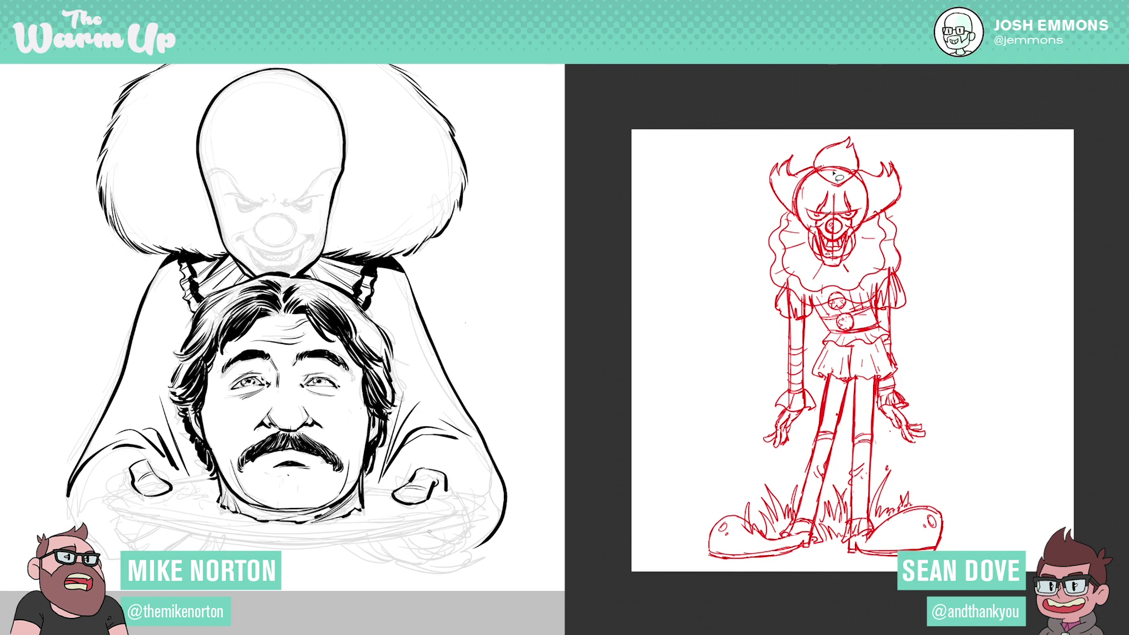
# - Cut and paste the red clown's head and move it lower into the collar, while inking the serving tray's back edge
pyautogui.moveTo(472, 541); pyautogui.dragTo(531, 504)
pyautogui.moveTo(776, 134); pyautogui.dragTo(750, 190)
pyautogui.moveTo(531, 505); pyautogui.dragTo(431, 526)
pyautogui.moveTo(750, 190); pyautogui.dragTo(796, 216)
pyautogui.moveTo(431, 525); pyautogui.dragTo(479, 544)
pyautogui.moveTo(769, 205)
pyautogui.mouseDown()
pyautogui.moveTo(788, 210)
pyautogui.moveTo(827, 271)
pyautogui.moveTo(880, 222)
pyautogui.moveTo(841, 118)
pyautogui.moveTo(714, 118)
pyautogui.mouseUp()
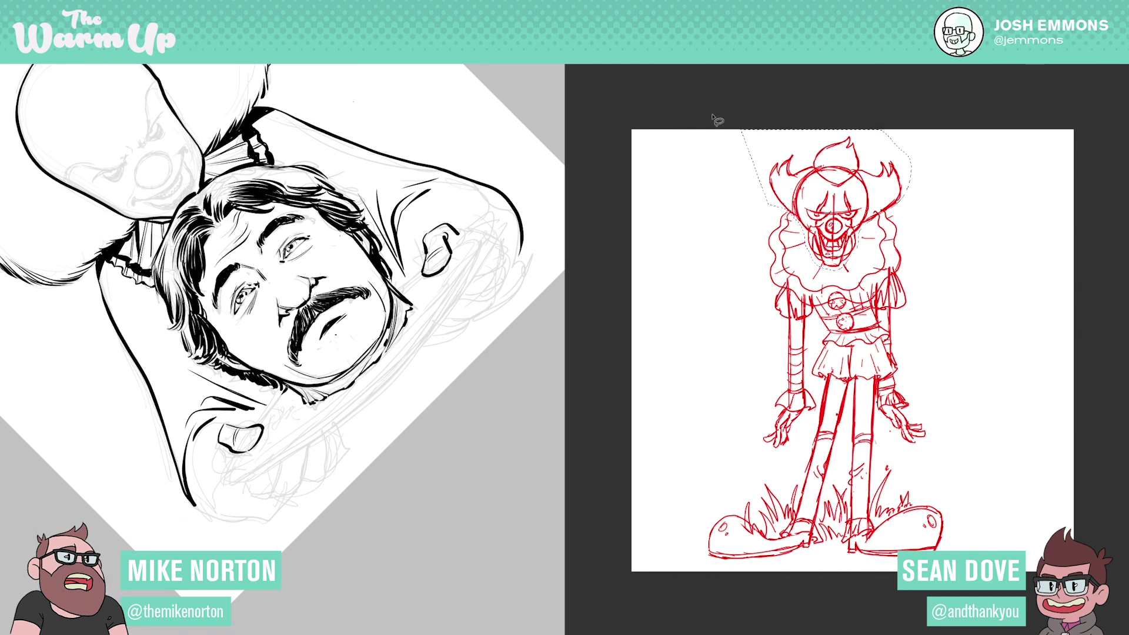
pyautogui.hotkey('ctrl', 'x')
pyautogui.moveTo(280, 390)
pyautogui.mouseDown()
pyautogui.moveTo(255, 423)
pyautogui.moveTo(270, 465)
pyautogui.mouseUp()
pyautogui.hotkey('ctrl', 'shift', 'v')
pyautogui.press('v')
pyautogui.hotkey('ctrl', 't')
pyautogui.moveTo(900, 136); pyautogui.dragTo(891, 179)
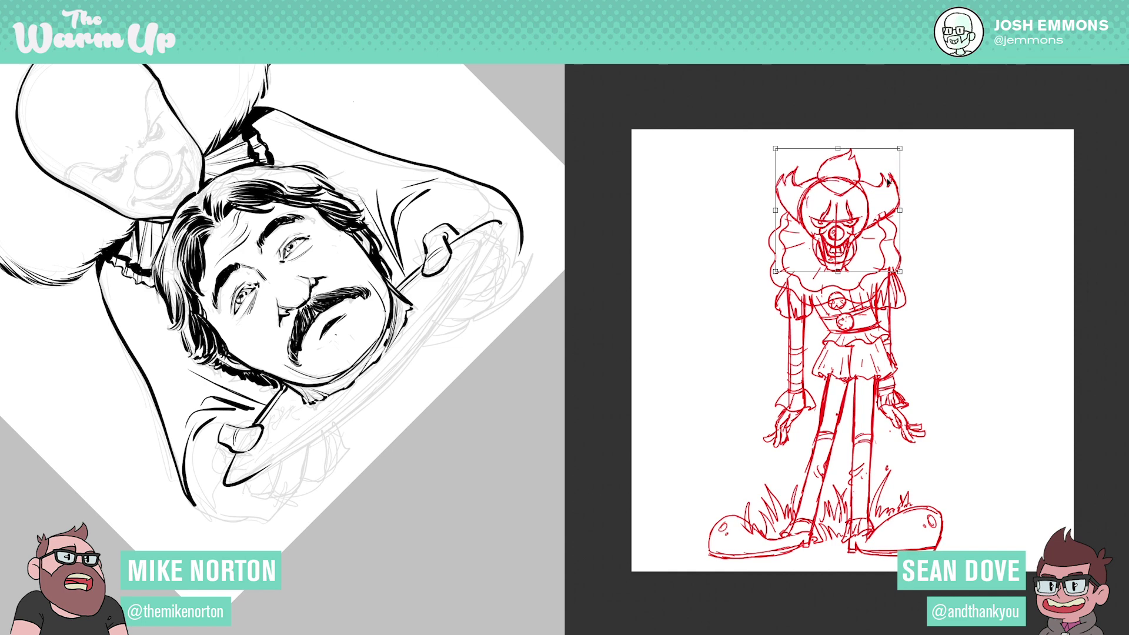
pyautogui.press('Return')
# - Ink the serving tray's front edge and inner rim, and fade the red clown sketch to a faint underlay
pyautogui.moveTo(487, 260)
pyautogui.mouseDown()
pyautogui.moveTo(382, 394)
pyautogui.moveTo(237, 485)
pyautogui.mouseUp()
pyautogui.hotkey('ctrl', 't')
pyautogui.moveTo(906, 376); pyautogui.dragTo(906, 368)
pyautogui.press('Return')
pyautogui.hotkey('ctrl', 'z')
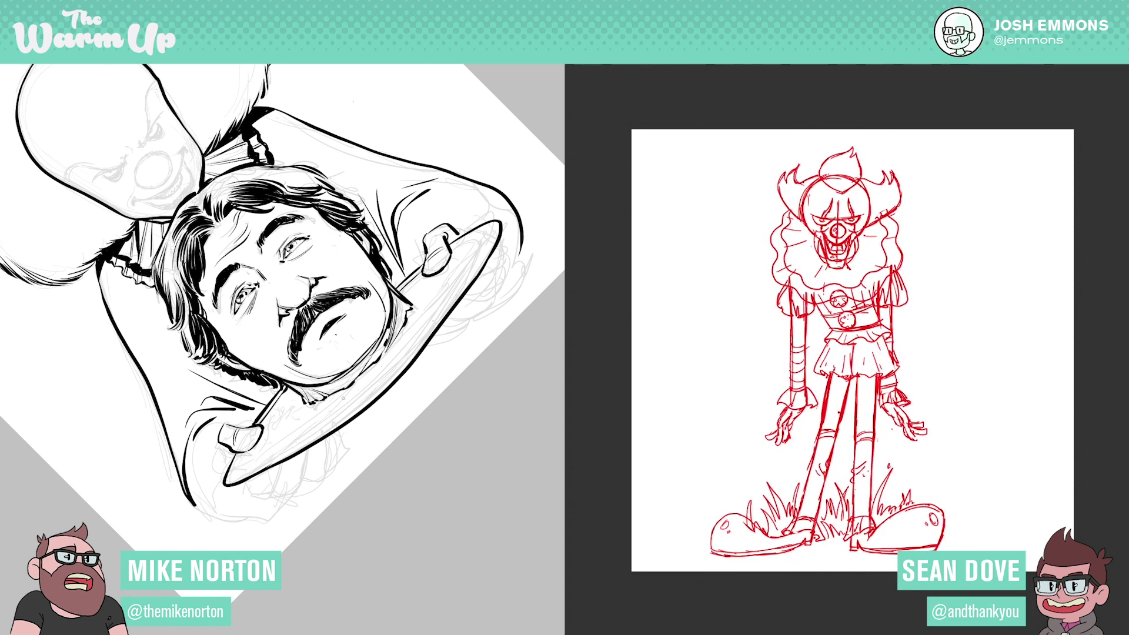
pyautogui.press('2')
pyautogui.moveTo(242, 460)
pyautogui.mouseDown()
pyautogui.moveTo(280, 451)
pyautogui.moveTo(372, 387)
pyautogui.mouseUp()
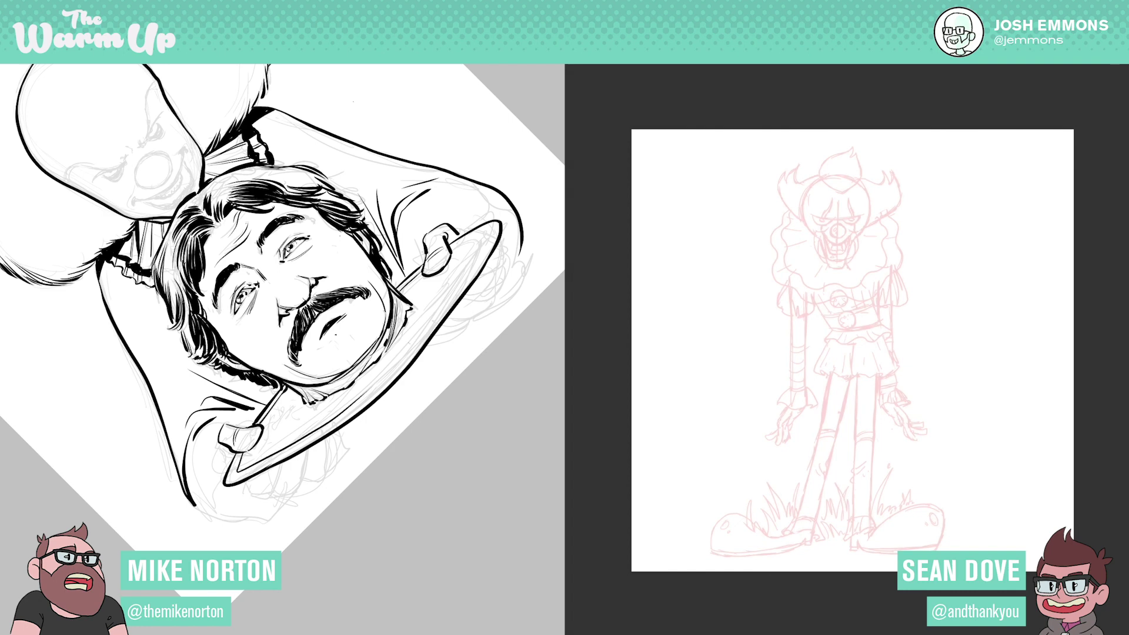
pyautogui.moveTo(473, 258); pyautogui.dragTo(400, 355)
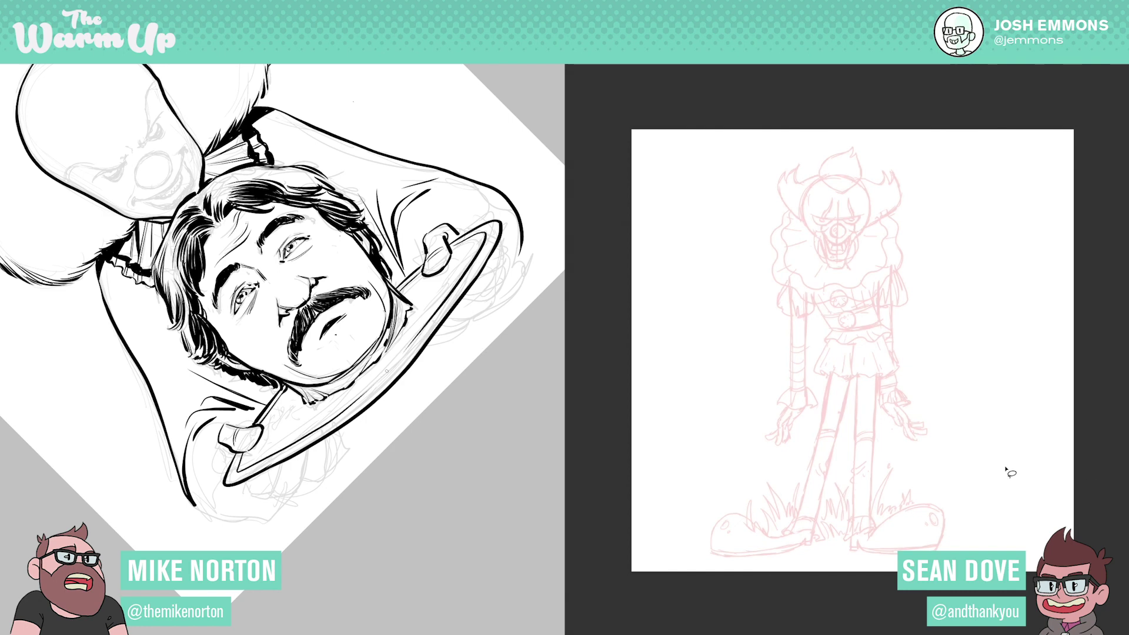
# - Ink the blood puddles on the tray and start the red clown's skull outline in blue along one side
pyautogui.hotkey('ctrl', '+')
pyautogui.hotkey('ctrl', '+')
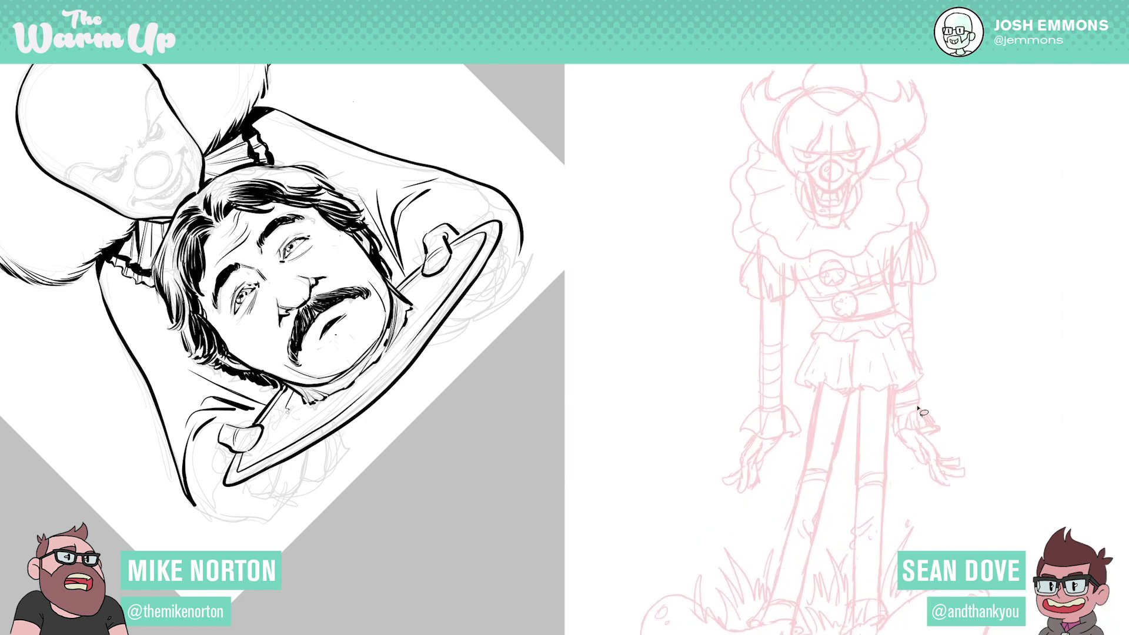
pyautogui.moveTo(893, 240); pyautogui.dragTo(841, 399)
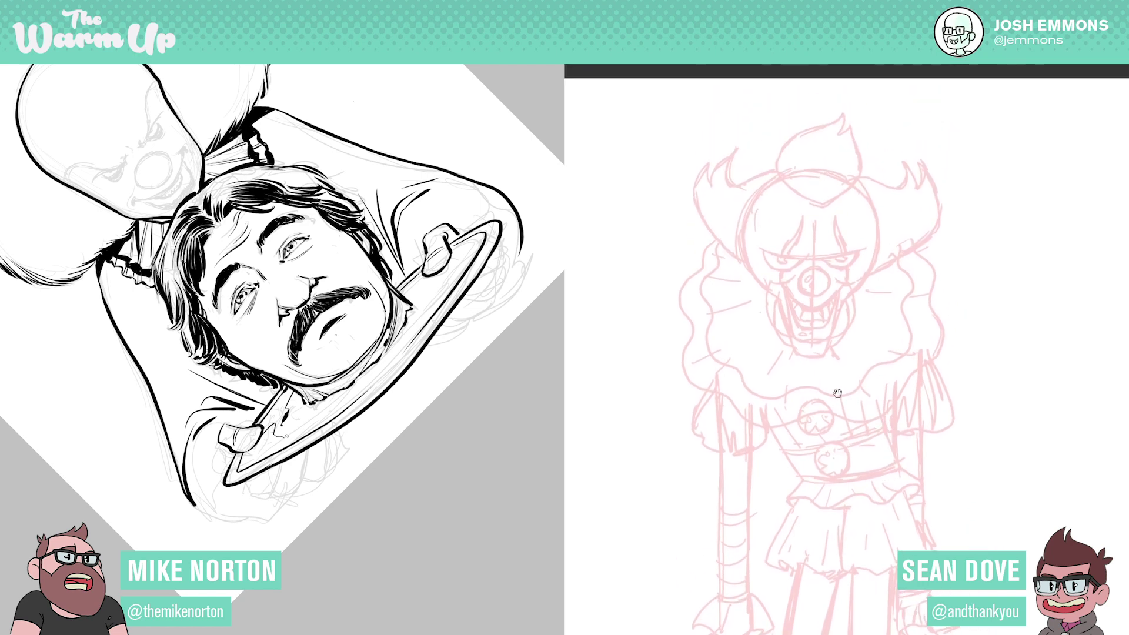
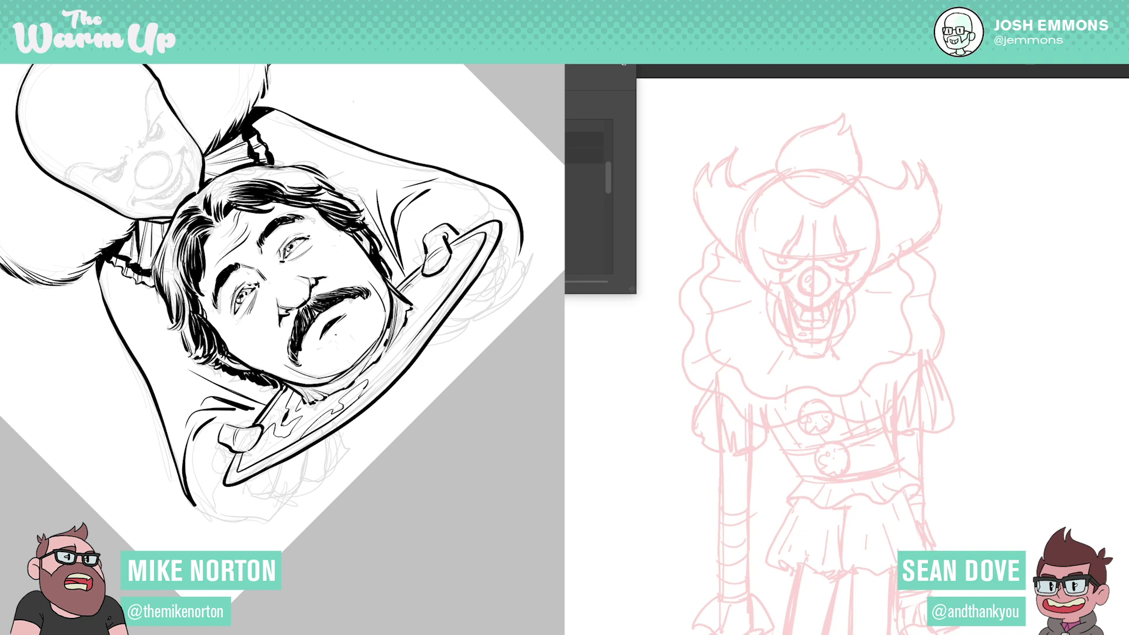
pyautogui.moveTo(440, 269); pyautogui.dragTo(423, 288)
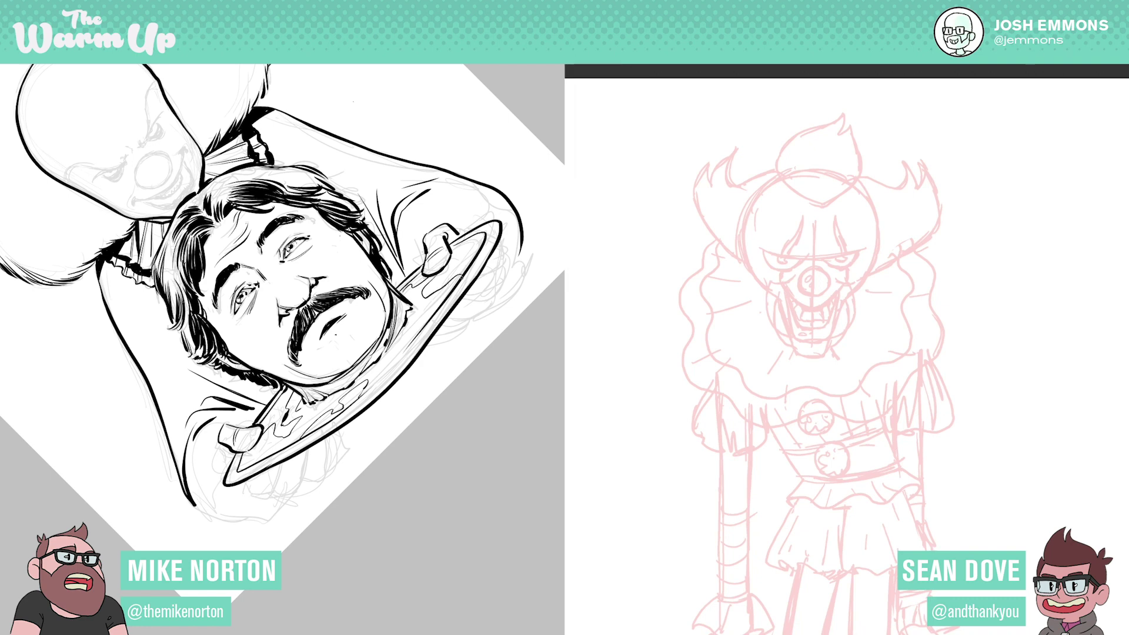
pyautogui.moveTo(470, 286); pyautogui.dragTo(456, 286)
pyautogui.moveTo(752, 201); pyautogui.dragTo(740, 232)
pyautogui.moveTo(415, 355); pyautogui.dragTo(382, 373)
pyautogui.moveTo(740, 233); pyautogui.dragTo(745, 268)
pyautogui.moveTo(382, 374); pyautogui.dragTo(377, 397)
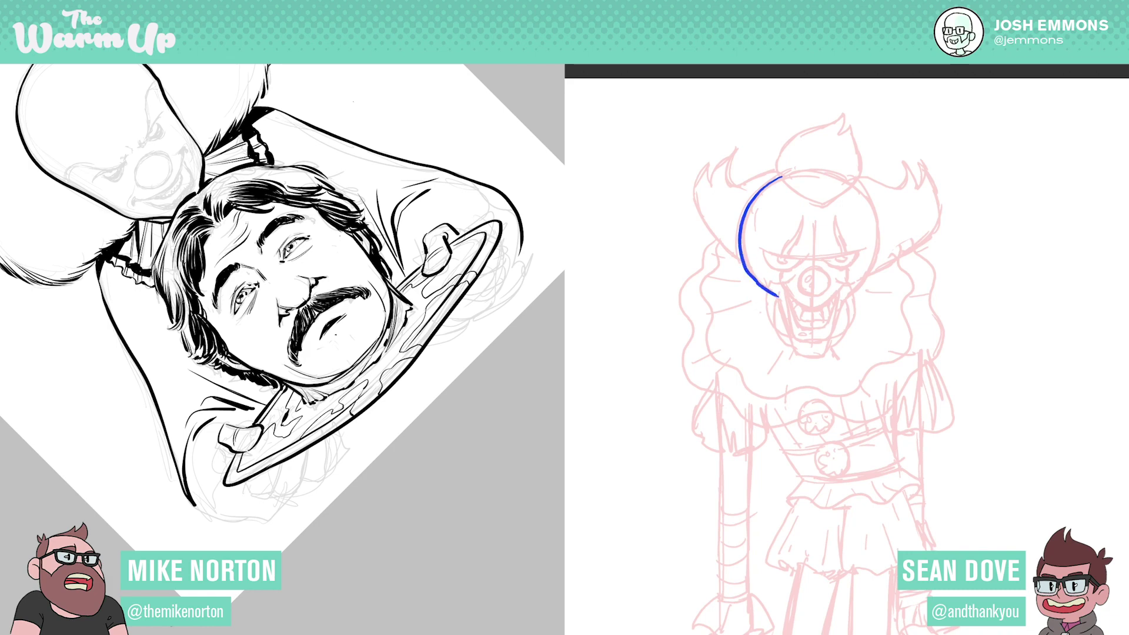
# - Outline the other side of the red clown's skull and its narrow jaw in blue, and ink a blood drip off the tray
pyautogui.moveTo(852, 185); pyautogui.dragTo(877, 237)
pyautogui.moveTo(350, 484); pyautogui.dragTo(449, 459)
pyautogui.moveTo(877, 238); pyautogui.dragTo(871, 269)
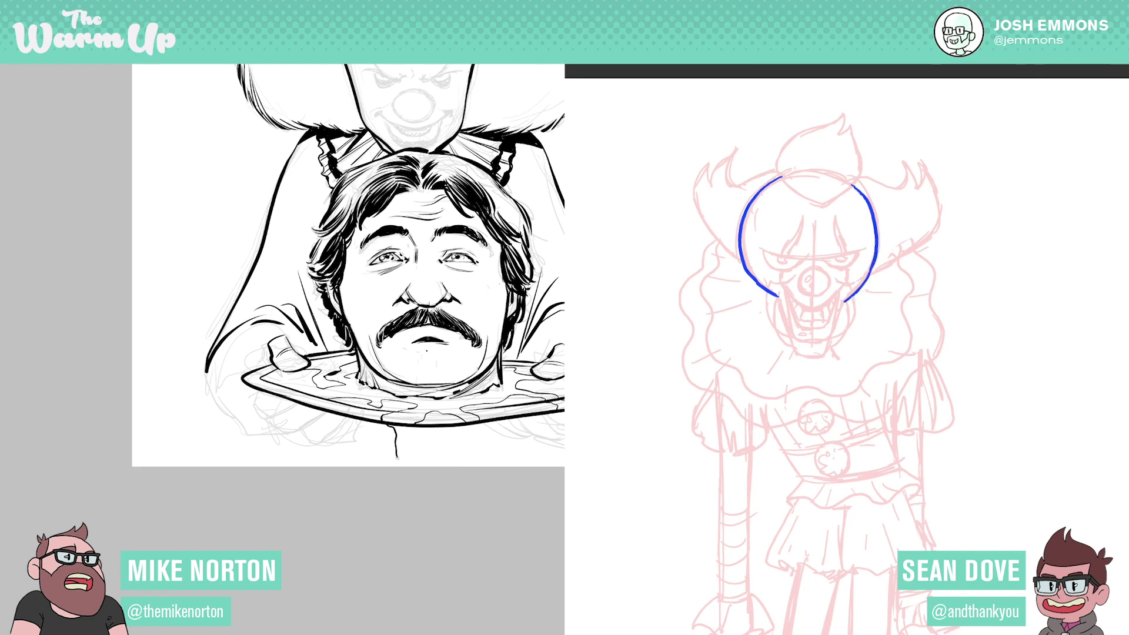
pyautogui.moveTo(400, 436); pyautogui.dragTo(398, 427)
pyautogui.moveTo(778, 298); pyautogui.dragTo(793, 356)
pyautogui.moveTo(843, 301); pyautogui.dragTo(825, 353)
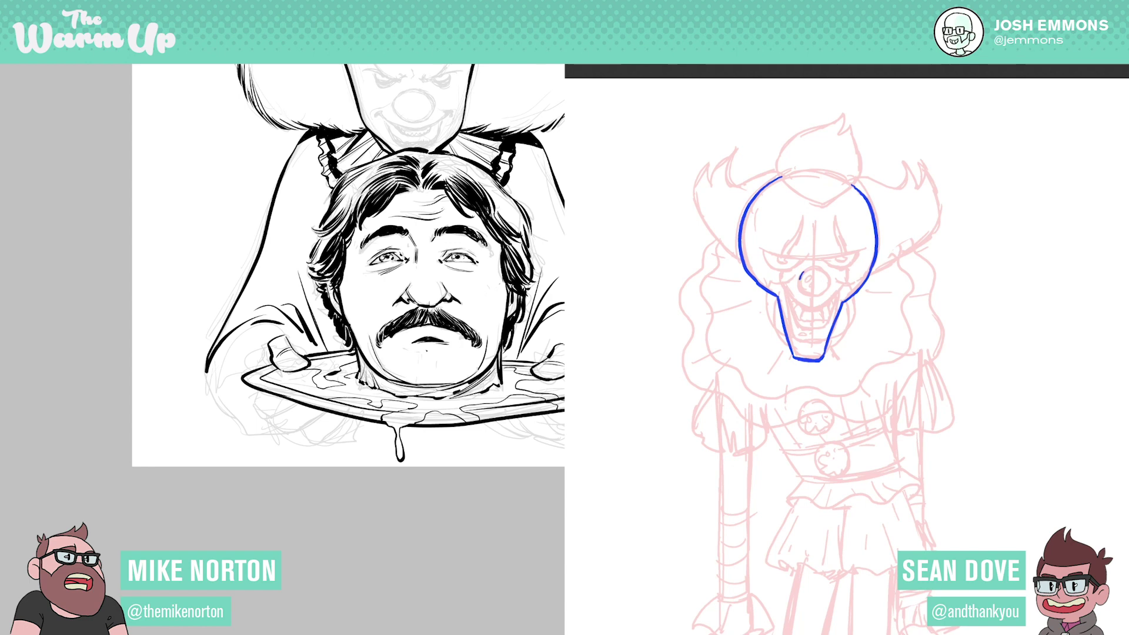
# - Draw the red clown's round nose and cheek creases in blue, and ink the serving clown's first set of fingers under the tray
pyautogui.moveTo(799, 278); pyautogui.dragTo(804, 292)
pyautogui.moveTo(422, 516); pyautogui.dragTo(414, 524)
pyautogui.moveTo(803, 292); pyautogui.dragTo(821, 295)
pyautogui.moveTo(414, 524); pyautogui.dragTo(400, 538)
pyautogui.moveTo(804, 273)
pyautogui.mouseDown()
pyautogui.moveTo(829, 273)
pyautogui.moveTo(824, 295)
pyautogui.mouseUp()
pyautogui.moveTo(239, 412)
pyautogui.mouseDown()
pyautogui.moveTo(236, 431)
pyautogui.moveTo(278, 425)
pyautogui.moveTo(274, 456)
pyautogui.moveTo(305, 434)
pyautogui.mouseUp()
pyautogui.moveTo(768, 284); pyautogui.dragTo(795, 276)
pyautogui.moveTo(278, 453)
pyautogui.mouseDown()
pyautogui.moveTo(290, 464)
pyautogui.moveTo(324, 439)
pyautogui.mouseUp()
pyautogui.moveTo(835, 281); pyautogui.dragTo(859, 281)
pyautogui.moveTo(306, 463); pyautogui.dragTo(333, 458)
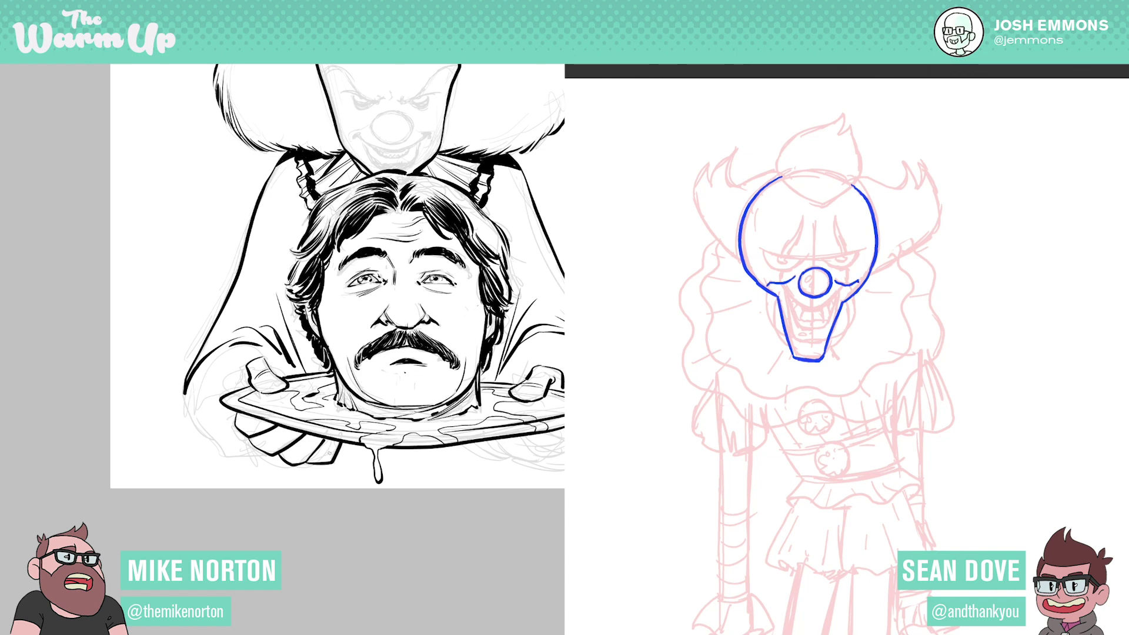
# - Draw the red clown's upper lip and open mouth in blue, and fill black shadows between the fingers under the tray
pyautogui.moveTo(241, 413); pyautogui.dragTo(273, 427)
pyautogui.moveTo(783, 285); pyautogui.dragTo(816, 308)
pyautogui.moveTo(274, 424)
pyautogui.mouseDown()
pyautogui.moveTo(255, 418)
pyautogui.moveTo(268, 433)
pyautogui.moveTo(300, 431)
pyautogui.mouseUp()
pyautogui.moveTo(815, 307); pyautogui.dragTo(835, 295)
pyautogui.moveTo(267, 433); pyautogui.dragTo(279, 426)
pyautogui.moveTo(835, 295); pyautogui.dragTo(844, 286)
pyautogui.moveTo(266, 435)
pyautogui.mouseDown()
pyautogui.moveTo(286, 426)
pyautogui.moveTo(303, 440)
pyautogui.mouseUp()
pyautogui.moveTo(794, 317); pyautogui.dragTo(802, 327)
pyautogui.moveTo(327, 441); pyautogui.dragTo(315, 454)
pyautogui.moveTo(802, 327); pyautogui.dragTo(812, 328)
pyautogui.moveTo(333, 442); pyautogui.dragTo(324, 449)
pyautogui.moveTo(812, 327); pyautogui.dragTo(818, 327)
pyautogui.moveTo(322, 447)
pyautogui.mouseDown()
pyautogui.moveTo(330, 441)
pyautogui.moveTo(313, 456)
pyautogui.mouseUp()
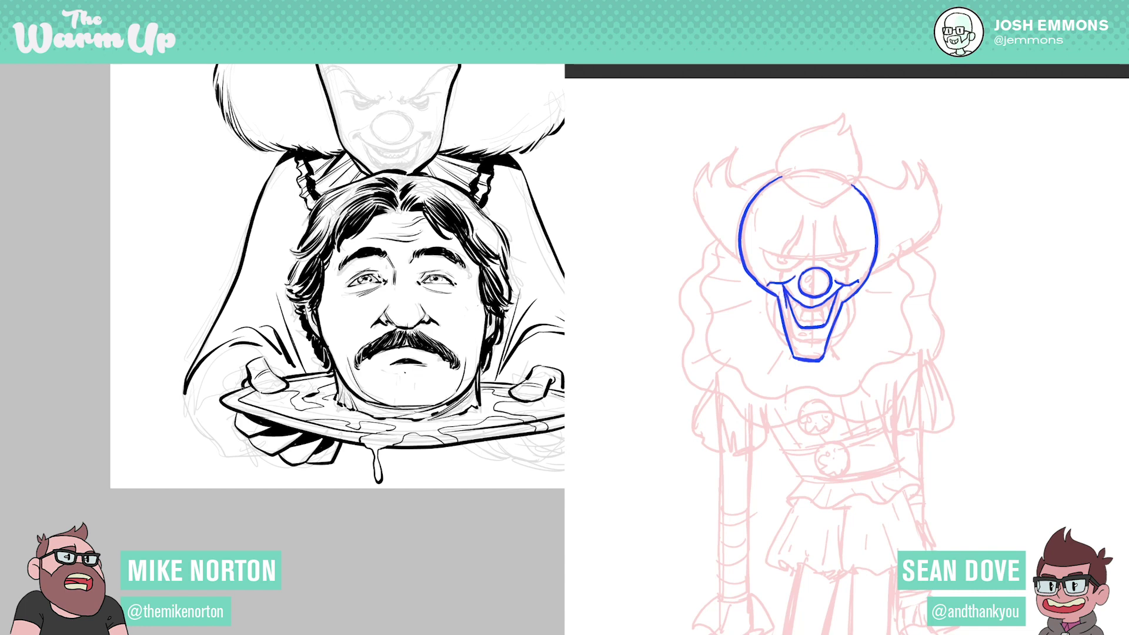
# - Ink and shade the serving clown's other fingers under the tray, and add the red clown's lower lip and lip details in blue
pyautogui.moveTo(453, 507); pyautogui.dragTo(299, 499)
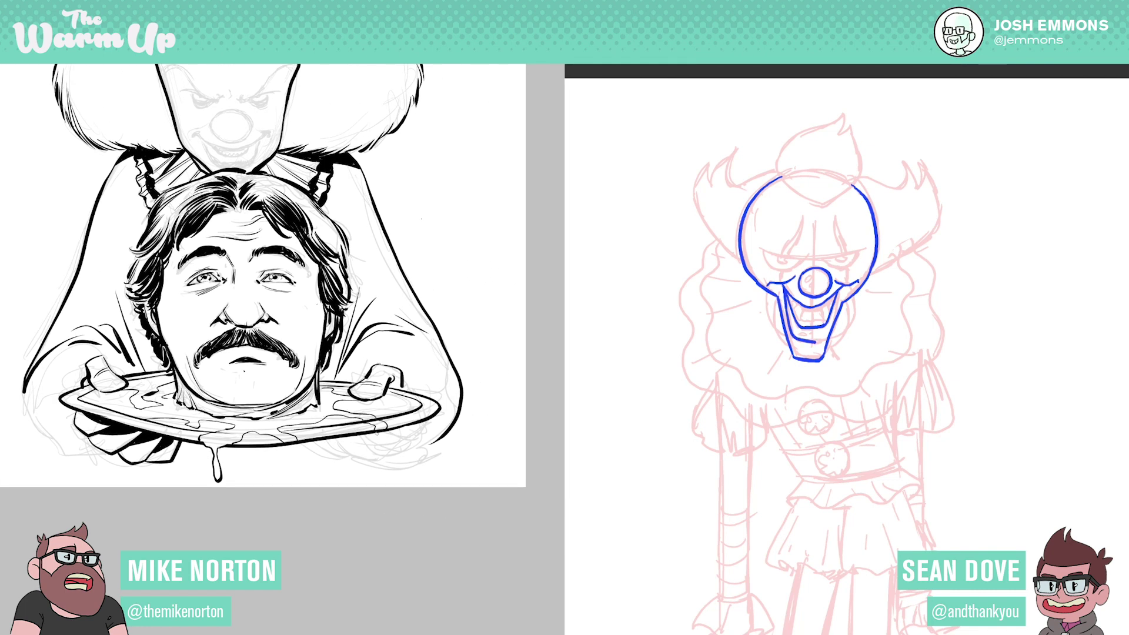
pyautogui.moveTo(379, 441)
pyautogui.mouseDown()
pyautogui.moveTo(413, 444)
pyautogui.moveTo(423, 425)
pyautogui.mouseUp()
pyautogui.moveTo(346, 436)
pyautogui.mouseDown()
pyautogui.moveTo(375, 452)
pyautogui.moveTo(403, 442)
pyautogui.moveTo(366, 434)
pyautogui.mouseUp()
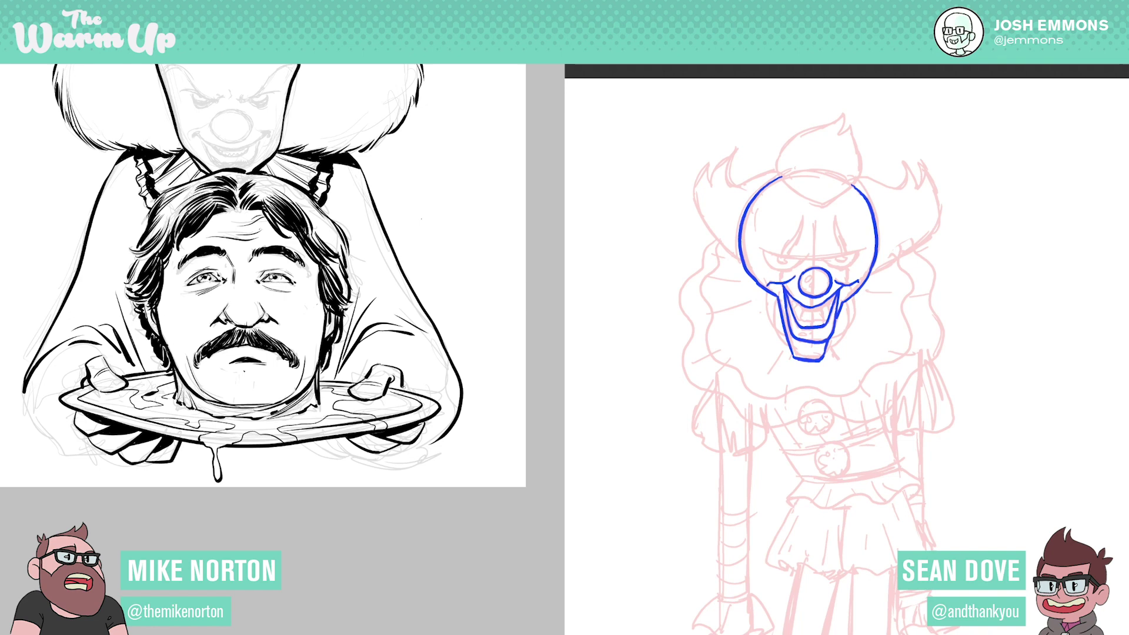
pyautogui.moveTo(359, 435); pyautogui.dragTo(392, 443)
pyautogui.moveTo(801, 334); pyautogui.dragTo(802, 333)
pyautogui.moveTo(380, 439); pyautogui.dragTo(365, 434)
pyautogui.moveTo(329, 438)
pyautogui.mouseDown()
pyautogui.moveTo(355, 456)
pyautogui.moveTo(372, 451)
pyautogui.moveTo(347, 443)
pyautogui.mouseUp()
pyautogui.moveTo(826, 325); pyautogui.dragTo(815, 327)
pyautogui.moveTo(342, 437)
pyautogui.mouseDown()
pyautogui.moveTo(362, 451)
pyautogui.moveTo(344, 453)
pyautogui.mouseUp()
pyautogui.moveTo(814, 330); pyautogui.dragTo(817, 338)
pyautogui.moveTo(319, 439); pyautogui.dragTo(341, 449)
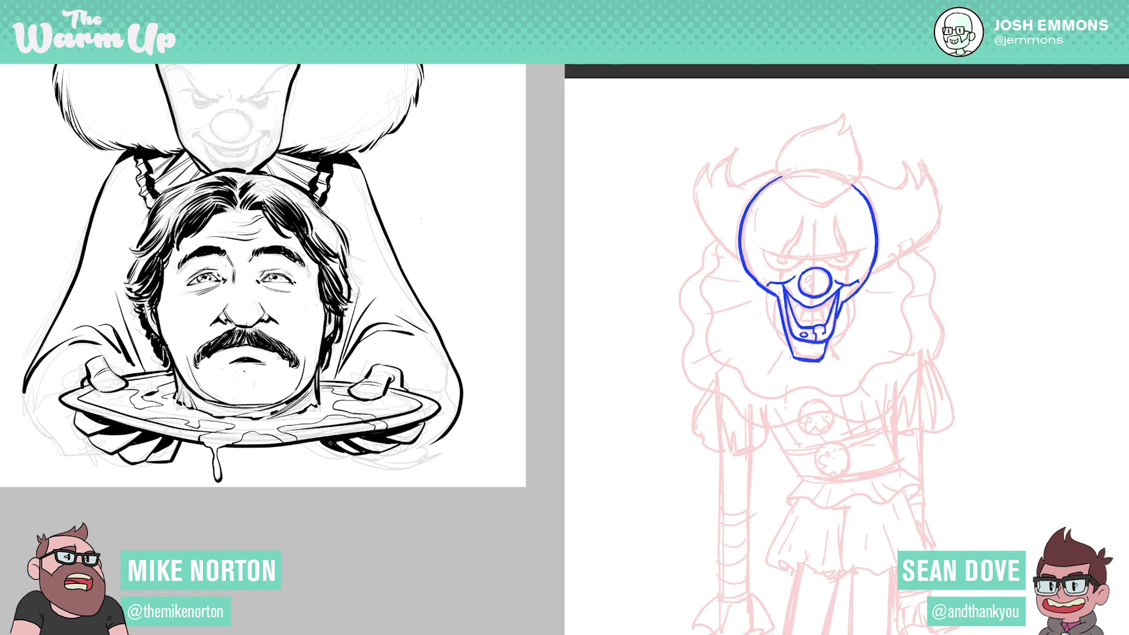
# - Ink the lower outlines of both serving hands beneath the tray and draw the red clown's teeth in blue
pyautogui.moveTo(385, 505); pyautogui.dragTo(456, 513)
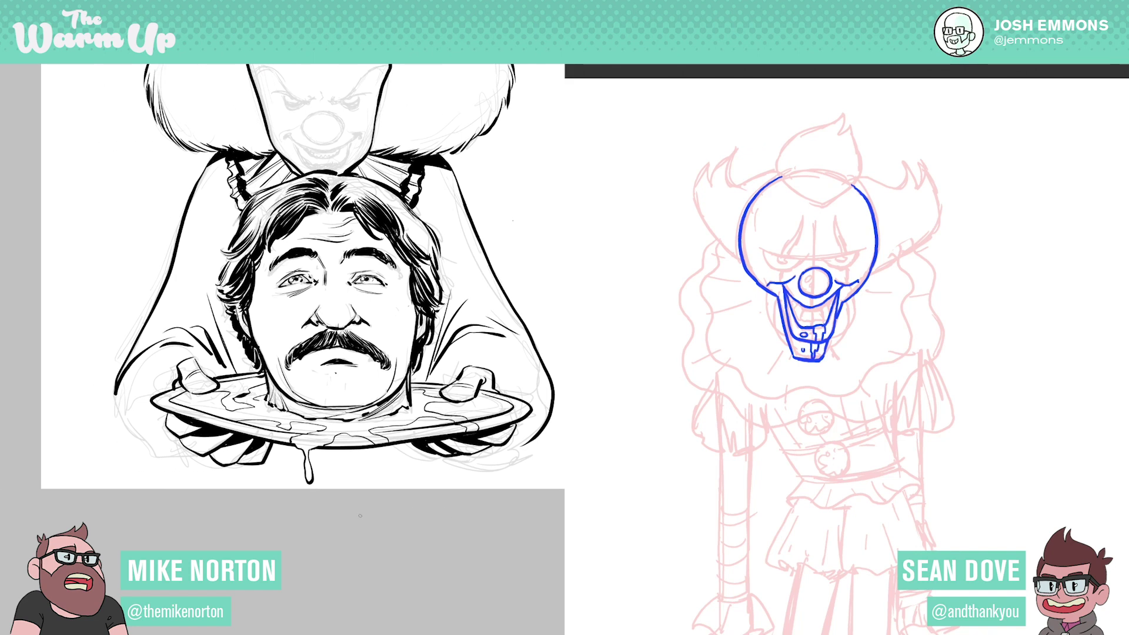
pyautogui.moveTo(115, 393)
pyautogui.mouseDown()
pyautogui.moveTo(148, 458)
pyautogui.moveTo(222, 476)
pyautogui.moveTo(249, 468)
pyautogui.mouseUp()
pyautogui.moveTo(200, 348); pyautogui.dragTo(234, 374)
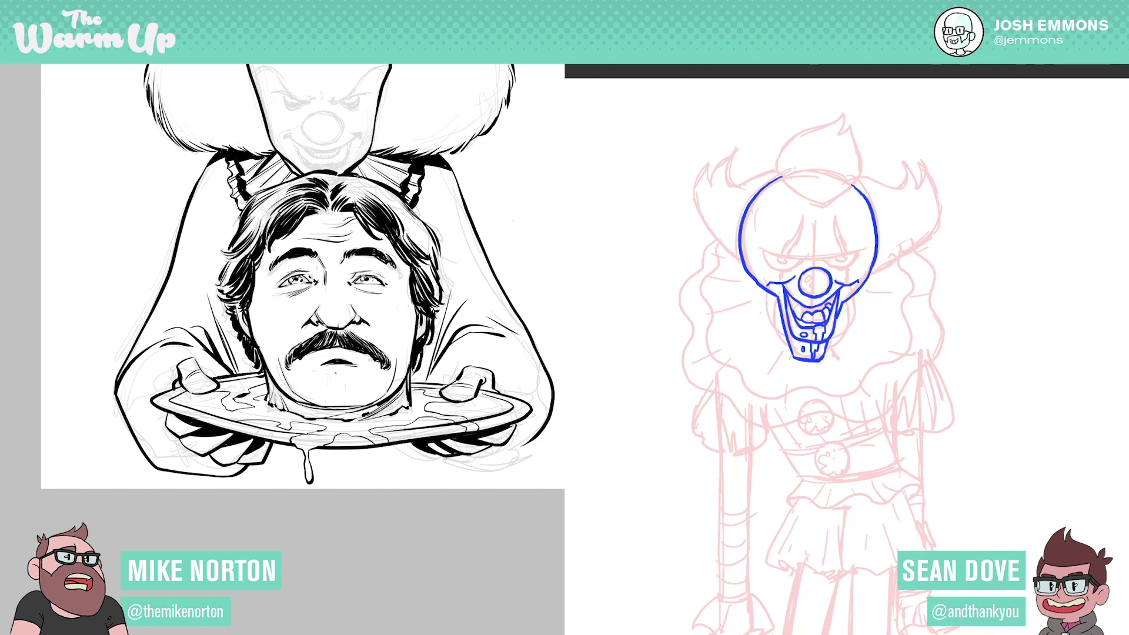
pyautogui.moveTo(523, 446)
pyautogui.mouseDown()
pyautogui.moveTo(462, 476)
pyautogui.moveTo(419, 458)
pyautogui.moveTo(411, 442)
pyautogui.mouseUp()
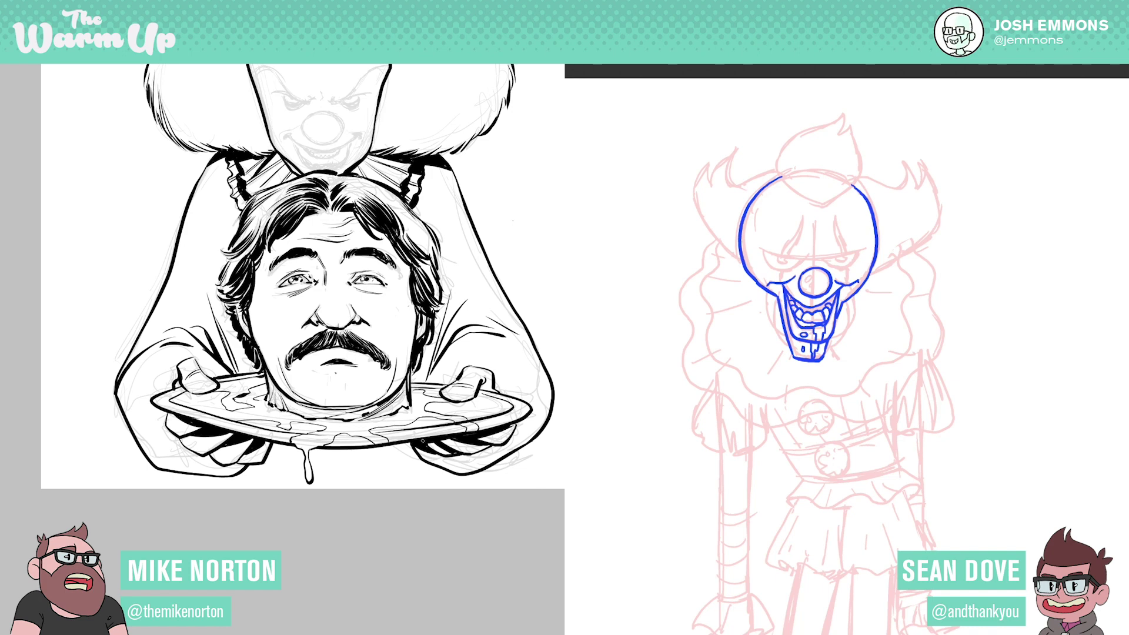
pyautogui.hotkey('ctrl', 'z')
pyautogui.moveTo(403, 445)
pyautogui.mouseDown()
pyautogui.moveTo(464, 474)
pyautogui.moveTo(514, 449)
pyautogui.moveTo(514, 435)
pyautogui.moveTo(447, 538)
pyautogui.mouseUp()
# - Draw the red clown's heavy brow line, half-lidded eyes and under-eye creases in blue
pyautogui.moveTo(760, 248); pyautogui.dragTo(865, 249)
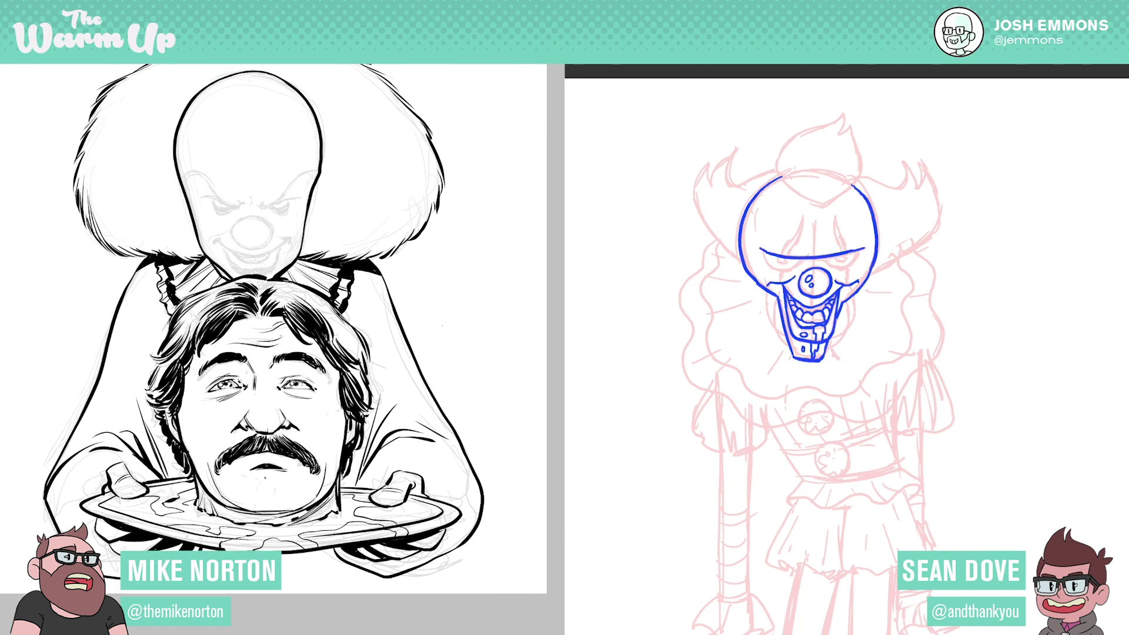
pyautogui.moveTo(774, 267); pyautogui.dragTo(845, 267)
pyautogui.moveTo(404, 341); pyautogui.dragTo(458, 458)
pyautogui.moveTo(852, 261); pyautogui.dragTo(858, 251)
pyautogui.click(419, 392)
pyautogui.moveTo(328, 373); pyautogui.dragTo(313, 398)
pyautogui.moveTo(766, 268); pyautogui.dragTo(794, 271)
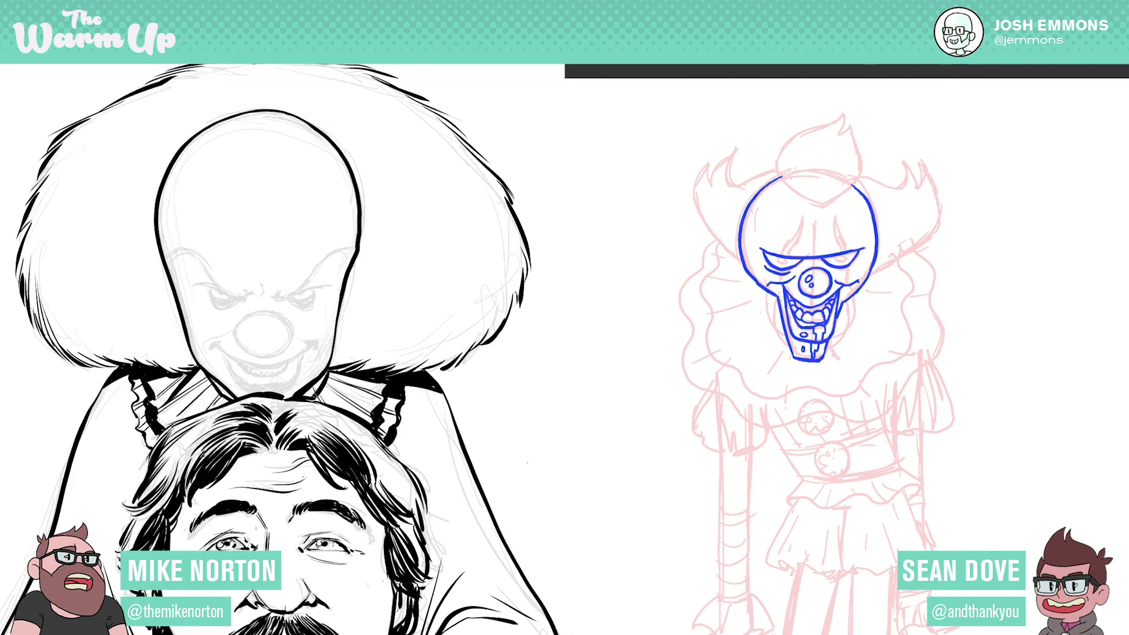
pyautogui.moveTo(319, 347); pyautogui.dragTo(378, 369)
pyautogui.moveTo(824, 264); pyautogui.dragTo(860, 267)
# - Ink the serving clown's first angry brow and nose-bridge wrinkles, and draw the red clown's forehead makeup stripes in blue
pyautogui.moveTo(227, 289)
pyautogui.mouseDown()
pyautogui.moveTo(240, 274)
pyautogui.moveTo(259, 282)
pyautogui.moveTo(301, 320)
pyautogui.moveTo(307, 298)
pyautogui.mouseUp()
pyautogui.hotkey('ctrl', 'z')
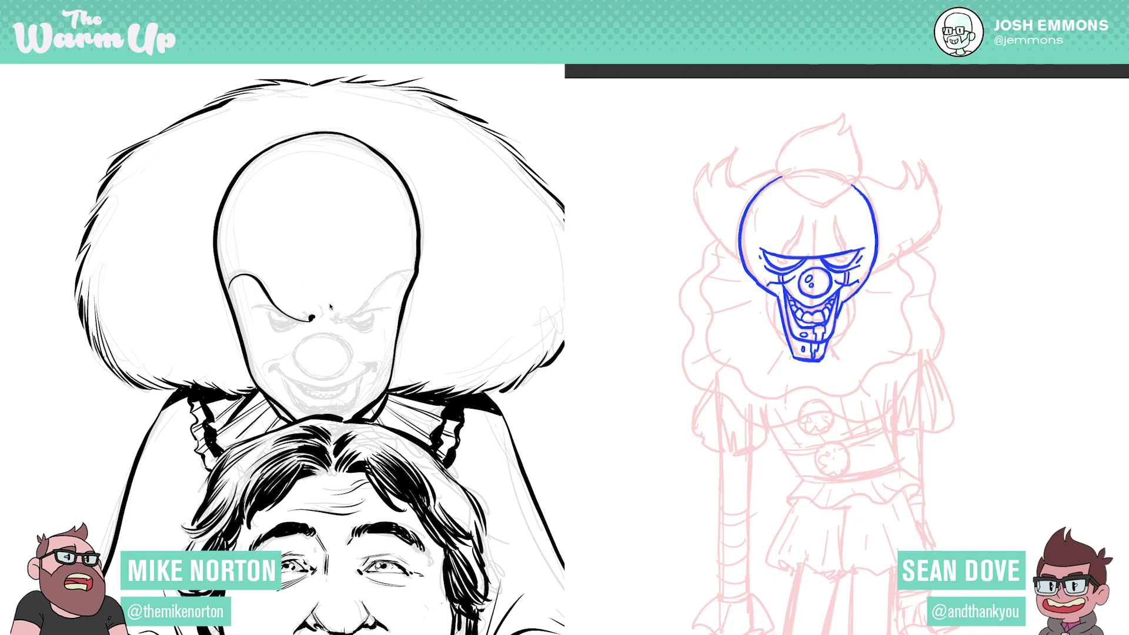
pyautogui.hotkey('ctrl', 'z')
pyautogui.moveTo(782, 255)
pyautogui.mouseDown()
pyautogui.moveTo(804, 220)
pyautogui.moveTo(801, 237)
pyautogui.mouseUp()
pyautogui.moveTo(230, 281)
pyautogui.mouseDown()
pyautogui.moveTo(240, 271)
pyautogui.moveTo(283, 313)
pyautogui.mouseUp()
pyautogui.moveTo(834, 216); pyautogui.dragTo(835, 247)
pyautogui.moveTo(282, 311); pyautogui.dragTo(308, 316)
pyautogui.moveTo(836, 224); pyautogui.dragTo(845, 250)
pyautogui.moveTo(252, 307)
pyautogui.mouseDown()
pyautogui.moveTo(300, 321)
pyautogui.moveTo(312, 297)
pyautogui.moveTo(338, 322)
pyautogui.mouseUp()
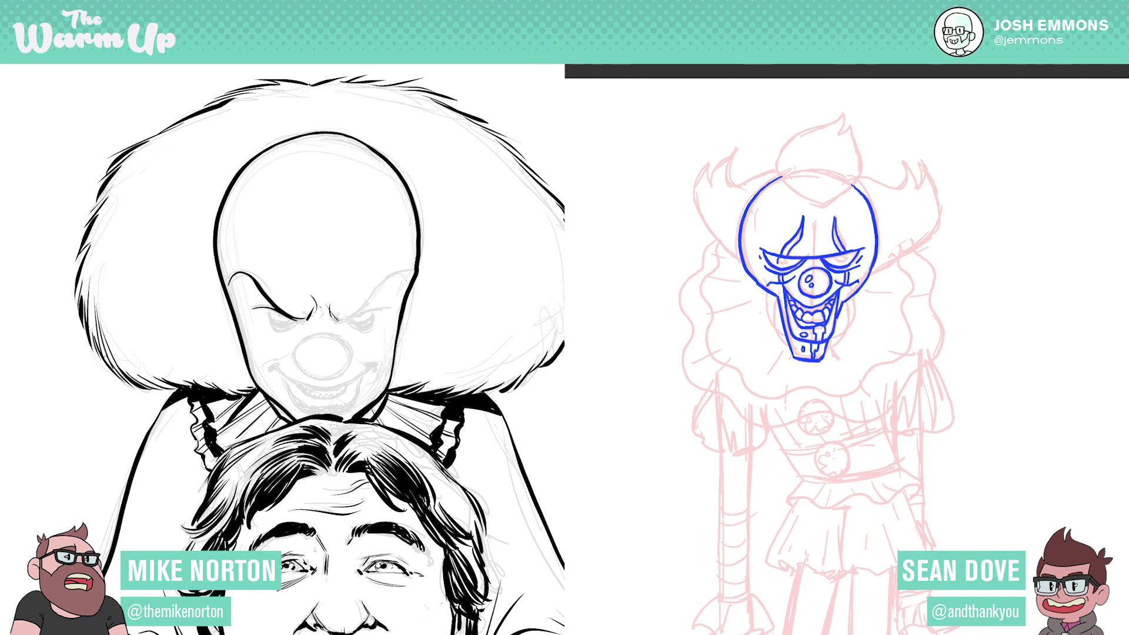
# - Ink the serving clown's second angry brow and outline the red clown's top hair tuft with its pointed hairline in blue
pyautogui.moveTo(333, 322); pyautogui.dragTo(409, 270)
pyautogui.hotkey('ctrl', 'z')
pyautogui.moveTo(334, 318)
pyautogui.mouseDown()
pyautogui.moveTo(356, 315)
pyautogui.moveTo(347, 321)
pyautogui.moveTo(391, 272)
pyautogui.moveTo(412, 274)
pyautogui.mouseUp()
pyautogui.hotkey('ctrl', 'z')
pyautogui.moveTo(778, 156)
pyautogui.mouseDown()
pyautogui.moveTo(842, 113)
pyautogui.moveTo(843, 135)
pyautogui.moveTo(850, 126)
pyautogui.mouseUp()
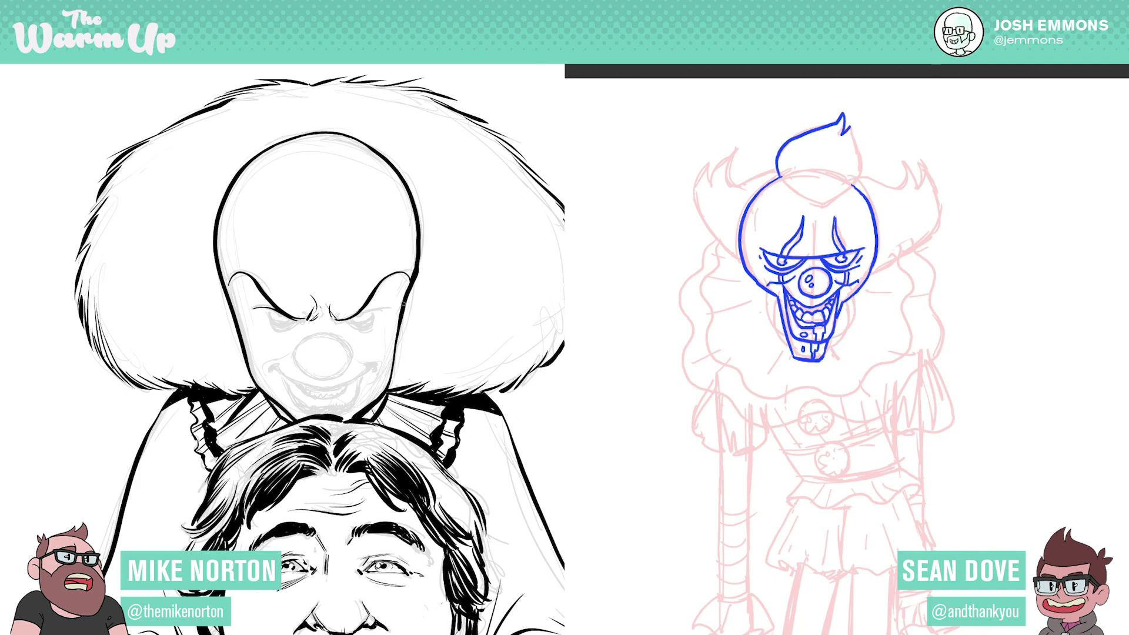
pyautogui.moveTo(778, 177)
pyautogui.mouseDown()
pyautogui.moveTo(822, 206)
pyautogui.moveTo(854, 185)
pyautogui.mouseUp()
pyautogui.moveTo(850, 138); pyautogui.dragTo(860, 176)
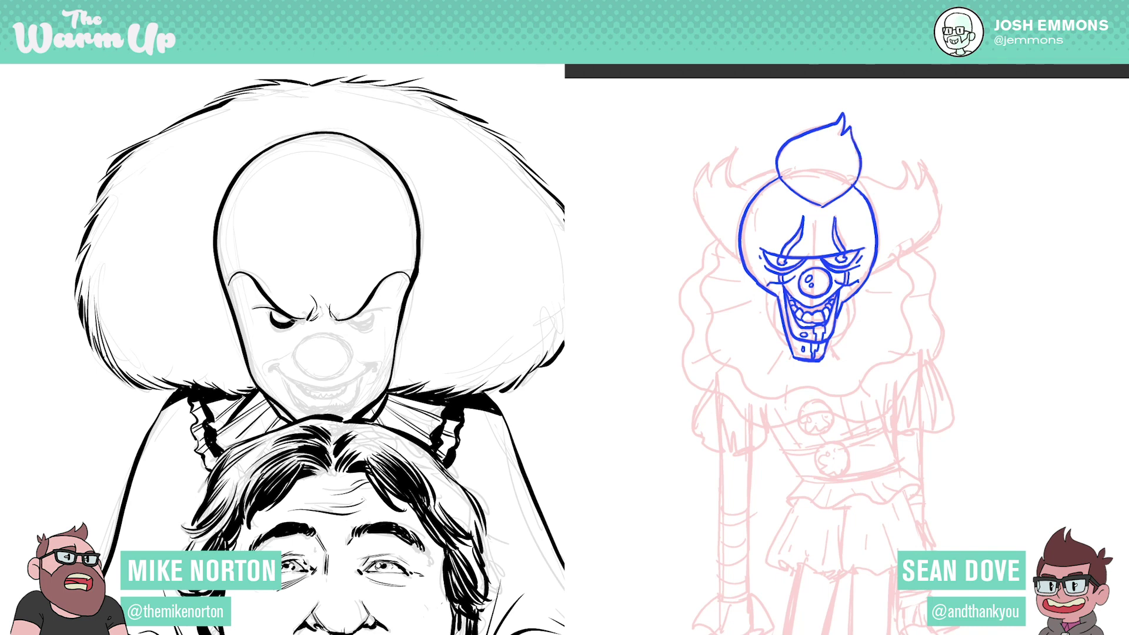
# - Outline the red clown's two flared side hair tufts in blue
pyautogui.moveTo(742, 259)
pyautogui.mouseDown()
pyautogui.moveTo(694, 185)
pyautogui.moveTo(736, 147)
pyautogui.moveTo(739, 186)
pyautogui.moveTo(778, 171)
pyautogui.mouseUp()
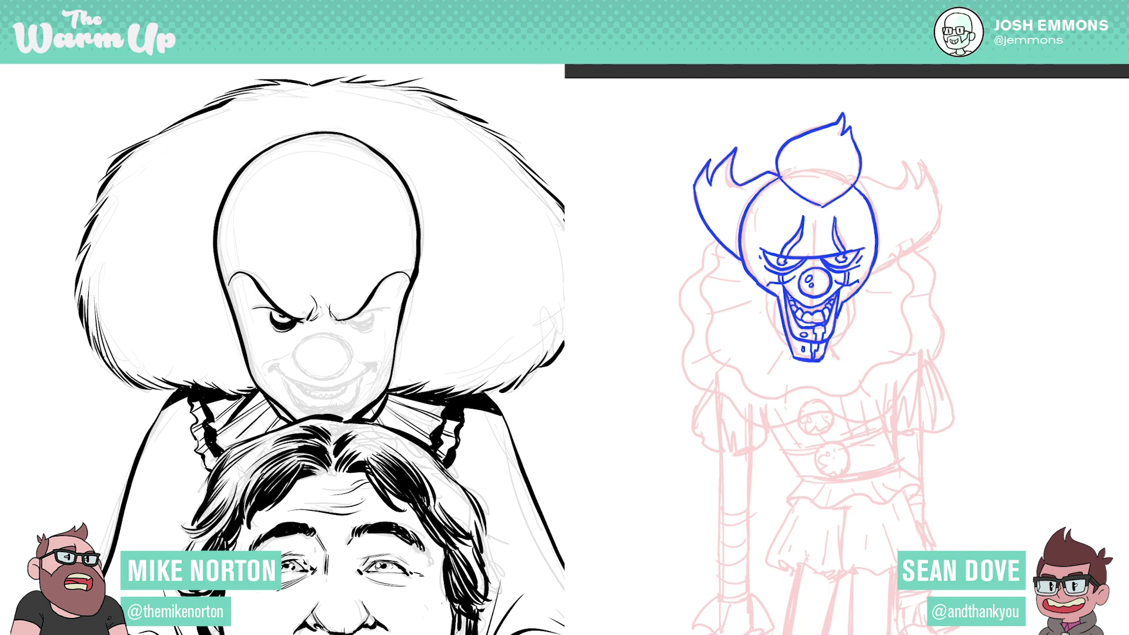
pyautogui.moveTo(870, 274)
pyautogui.mouseDown()
pyautogui.moveTo(933, 233)
pyautogui.moveTo(939, 217)
pyautogui.moveTo(924, 162)
pyautogui.moveTo(919, 186)
pyautogui.moveTo(904, 160)
pyautogui.moveTo(900, 186)
pyautogui.moveTo(865, 178)
pyautogui.mouseUp()
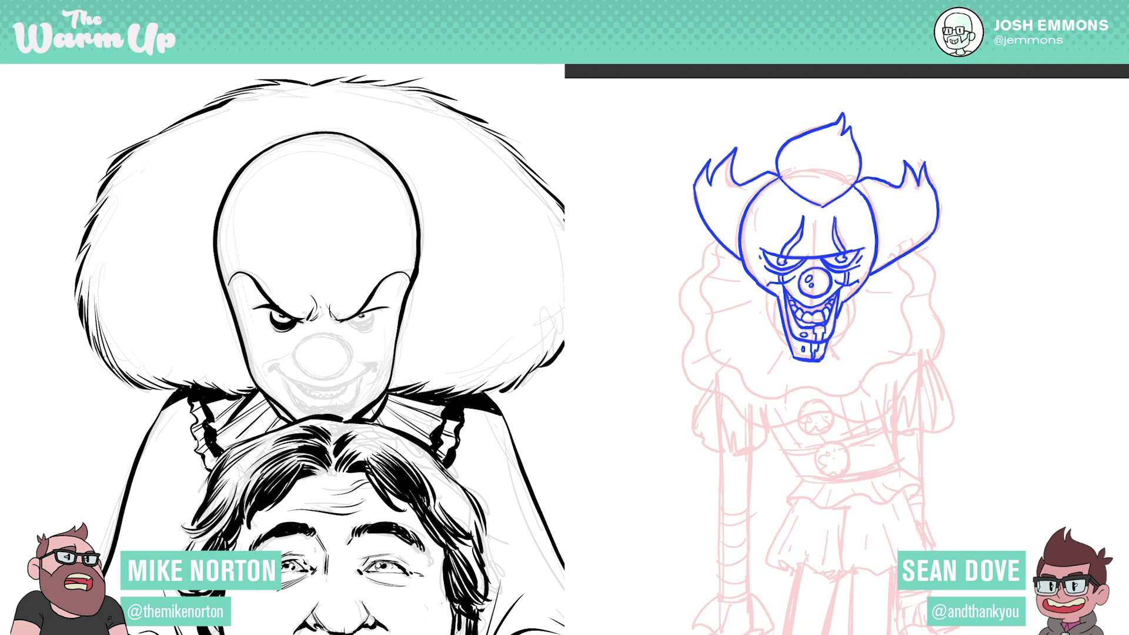
# - Add inner strand lines to the red clown's three hair tufts in blue and ink the serving clown's second shadowed eye
pyautogui.moveTo(798, 152); pyautogui.dragTo(809, 200)
pyautogui.moveTo(801, 159)
pyautogui.mouseDown()
pyautogui.moveTo(797, 186)
pyautogui.moveTo(813, 206)
pyautogui.mouseUp()
pyautogui.moveTo(370, 321); pyautogui.dragTo(374, 317)
pyautogui.hotkey('ctrl', 'z')
pyautogui.moveTo(705, 176)
pyautogui.mouseDown()
pyautogui.moveTo(704, 201)
pyautogui.moveTo(736, 230)
pyautogui.mouseUp()
pyautogui.hotkey('ctrl', 'z')
pyautogui.moveTo(354, 322); pyautogui.dragTo(375, 317)
pyautogui.moveTo(736, 229); pyautogui.dragTo(712, 194)
pyautogui.moveTo(351, 320); pyautogui.dragTo(368, 331)
pyautogui.moveTo(883, 246); pyautogui.dragTo(926, 192)
pyautogui.moveTo(351, 323); pyautogui.dragTo(374, 325)
pyautogui.moveTo(925, 193); pyautogui.dragTo(929, 209)
pyautogui.moveTo(374, 325); pyautogui.dragTo(377, 316)
pyautogui.moveTo(931, 206); pyautogui.dragTo(883, 245)
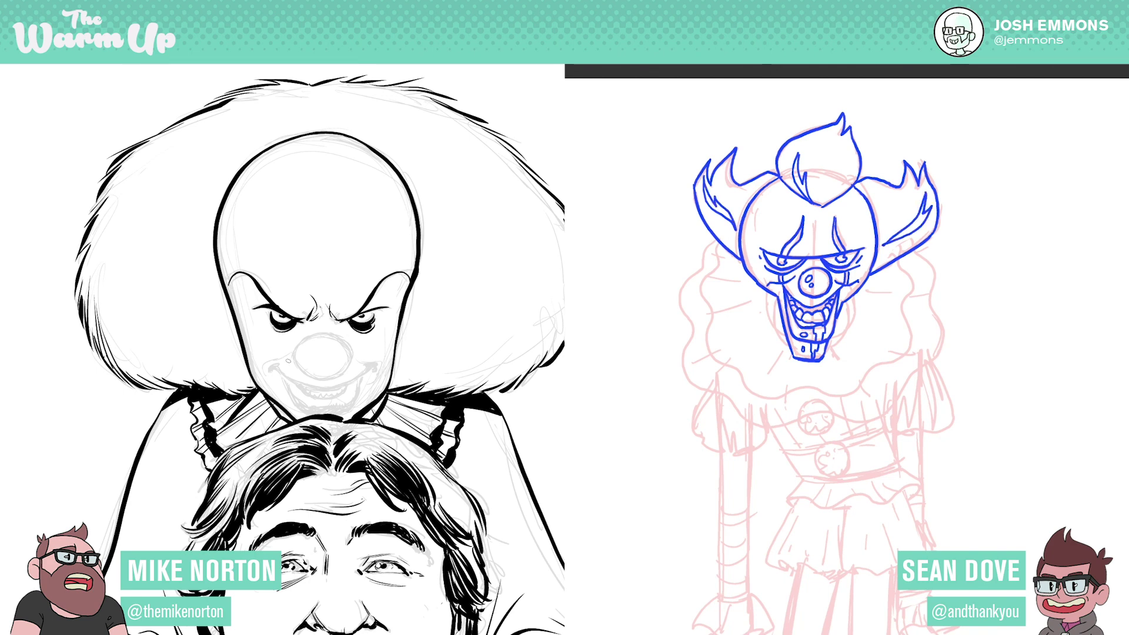
# - Ink the serving clown's cheek creases and smile line, and draw the curved forms around the red clown's jaw in blue
pyautogui.moveTo(294, 354); pyautogui.dragTo(266, 374)
pyautogui.moveTo(355, 354); pyautogui.dragTo(370, 362)
pyautogui.moveTo(775, 297); pyautogui.dragTo(772, 317)
pyautogui.moveTo(370, 363); pyautogui.dragTo(380, 367)
pyautogui.moveTo(772, 317); pyautogui.dragTo(784, 336)
pyautogui.moveTo(379, 367); pyautogui.dragTo(377, 370)
pyautogui.moveTo(268, 371); pyautogui.dragTo(280, 364)
pyautogui.moveTo(834, 343); pyautogui.dragTo(847, 303)
pyautogui.moveTo(274, 368)
pyautogui.mouseDown()
pyautogui.moveTo(325, 392)
pyautogui.moveTo(368, 370)
pyautogui.mouseUp()
pyautogui.moveTo(765, 307)
pyautogui.mouseDown()
pyautogui.moveTo(765, 326)
pyautogui.moveTo(788, 348)
pyautogui.moveTo(847, 341)
pyautogui.moveTo(856, 317)
pyautogui.mouseUp()
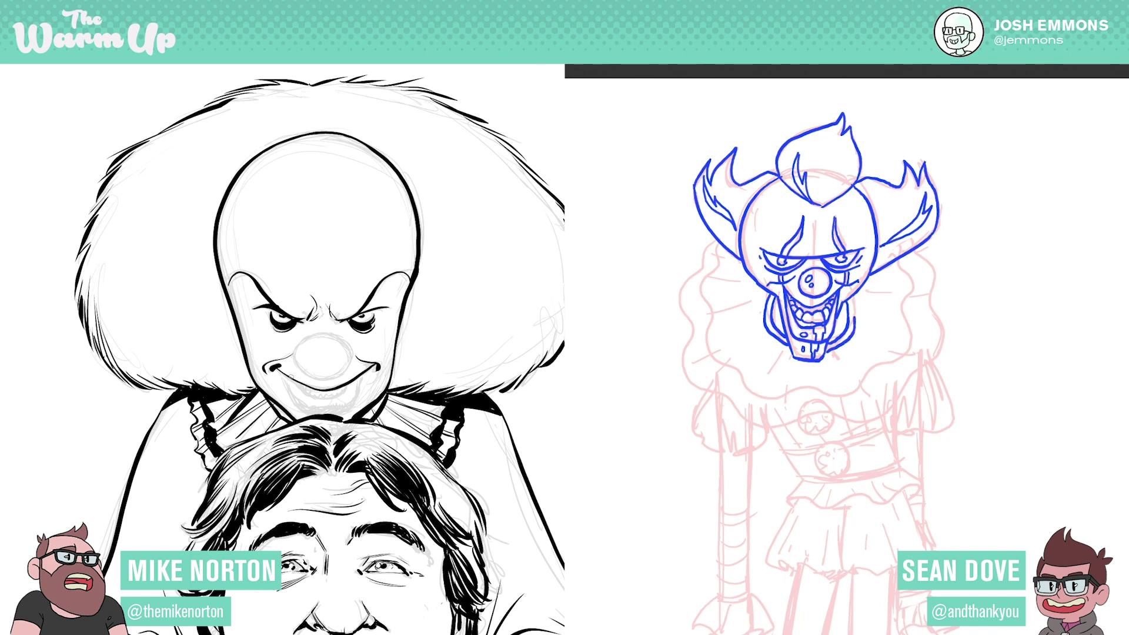
# - Outline the red clown's wavy inner collar ruffle in blue and ink the serving clown's open mouth and lower lip
pyautogui.moveTo(278, 370)
pyautogui.mouseDown()
pyautogui.moveTo(314, 386)
pyautogui.moveTo(369, 367)
pyautogui.mouseUp()
pyautogui.moveTo(719, 243)
pyautogui.mouseDown()
pyautogui.moveTo(704, 285)
pyautogui.moveTo(706, 341)
pyautogui.moveTo(771, 395)
pyautogui.moveTo(806, 387)
pyautogui.moveTo(842, 398)
pyautogui.moveTo(909, 352)
pyautogui.moveTo(903, 301)
pyautogui.moveTo(915, 280)
pyautogui.moveTo(898, 263)
pyautogui.mouseUp()
pyautogui.moveTo(334, 397); pyautogui.dragTo(346, 390)
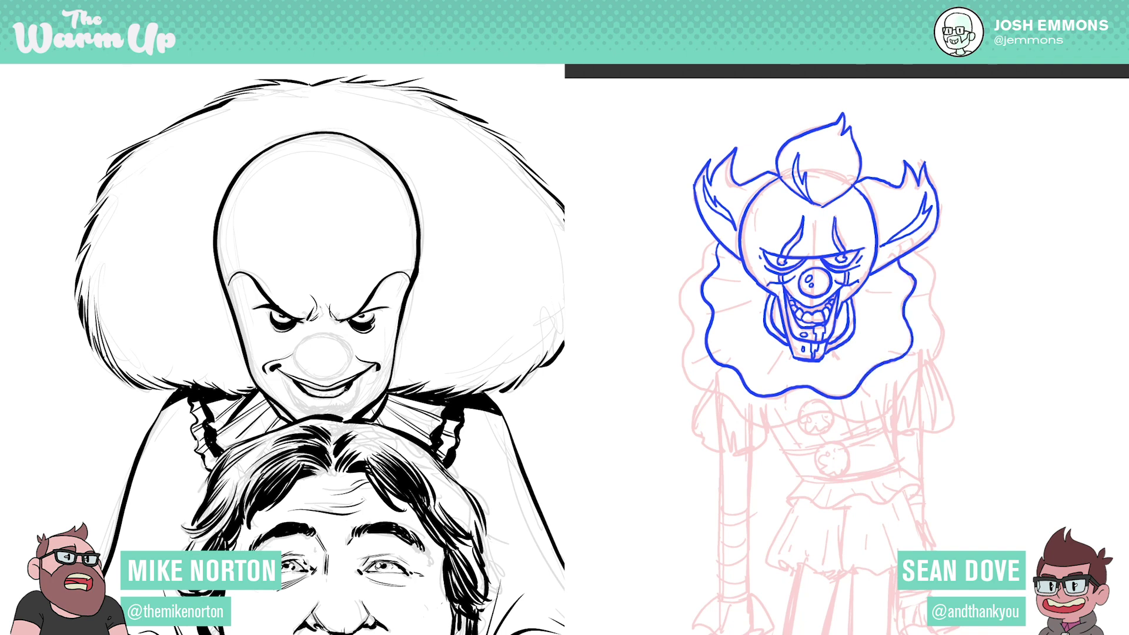
# - Ink the serving clown's chin contours and lower lip, and draw the lower edge of the red clown's outer collar ruffle in blue
pyautogui.moveTo(279, 371); pyautogui.dragTo(317, 415)
pyautogui.moveTo(361, 374)
pyautogui.mouseDown()
pyautogui.moveTo(347, 411)
pyautogui.moveTo(328, 416)
pyautogui.mouseUp()
pyautogui.moveTo(695, 383); pyautogui.dragTo(711, 391)
pyautogui.moveTo(290, 395); pyautogui.dragTo(323, 406)
pyautogui.moveTo(711, 391); pyautogui.dragTo(749, 415)
pyautogui.moveTo(323, 406); pyautogui.dragTo(343, 404)
pyautogui.moveTo(748, 414); pyautogui.dragTo(779, 423)
# - Continue the red clown's outer collar ruffle in blue around to the shoulder, and ink the serving clown's teeth and chin shading
pyautogui.moveTo(343, 403); pyautogui.dragTo(357, 401)
pyautogui.moveTo(778, 424); pyautogui.dragTo(824, 415)
pyautogui.moveTo(327, 400); pyautogui.dragTo(334, 406)
pyautogui.moveTo(823, 415); pyautogui.dragTo(887, 410)
pyautogui.moveTo(334, 403); pyautogui.dragTo(341, 404)
pyautogui.moveTo(886, 410); pyautogui.dragTo(927, 361)
pyautogui.moveTo(341, 405); pyautogui.dragTo(351, 405)
pyautogui.moveTo(930, 362)
pyautogui.mouseDown()
pyautogui.moveTo(943, 318)
pyautogui.moveTo(926, 257)
pyautogui.mouseUp()
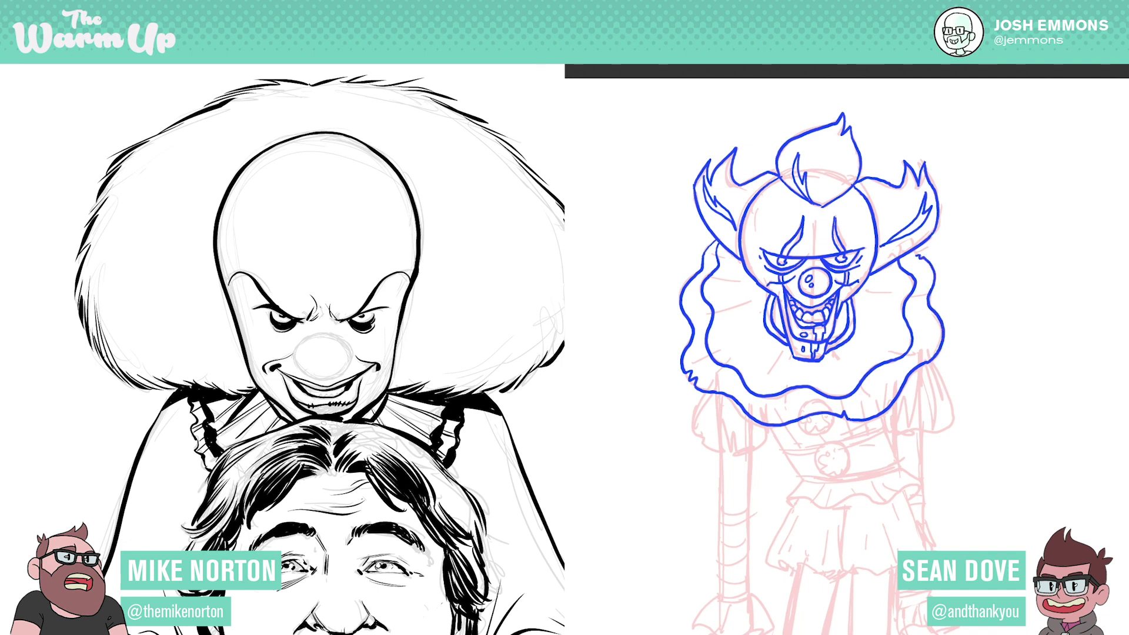
# - Ink the serving clown's round nose and add small stain marks to the red clown's outer collar ruffle in blue
pyautogui.moveTo(927, 327); pyautogui.dragTo(935, 334)
pyautogui.moveTo(331, 334); pyautogui.dragTo(322, 333)
pyautogui.moveTo(935, 333); pyautogui.dragTo(937, 322)
pyautogui.moveTo(323, 334); pyautogui.dragTo(297, 349)
pyautogui.moveTo(921, 318); pyautogui.dragTo(924, 319)
pyautogui.moveTo(296, 349)
pyautogui.mouseDown()
pyautogui.moveTo(305, 373)
pyautogui.moveTo(333, 375)
pyautogui.mouseUp()
pyautogui.hotkey('ctrl', 'z')
pyautogui.moveTo(322, 332)
pyautogui.mouseDown()
pyautogui.moveTo(295, 358)
pyautogui.moveTo(315, 377)
pyautogui.mouseUp()
pyautogui.moveTo(783, 351)
pyautogui.mouseDown()
pyautogui.moveTo(756, 389)
pyautogui.moveTo(768, 384)
pyautogui.mouseUp()
pyautogui.hotkey('ctrl', 'z')
pyautogui.moveTo(326, 333); pyautogui.dragTo(313, 333)
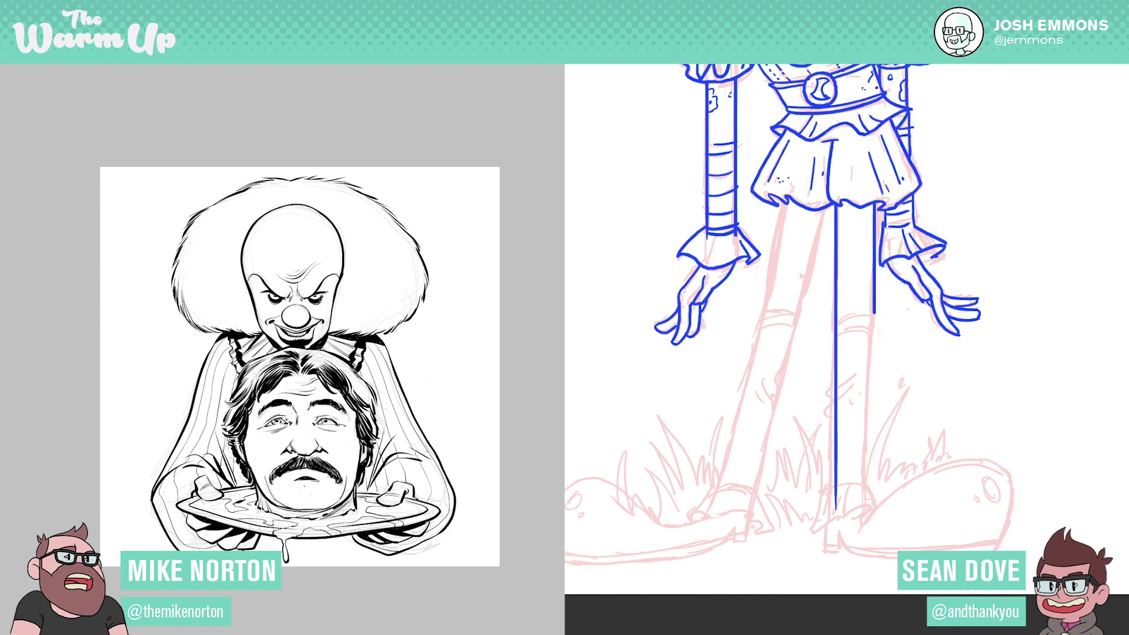
# - Transform the blue line of the full-body clown's straight leg to match the sketch, and add the ankle line and knee wrinkles
pyautogui.hotkey('ctrl', 't')
pyautogui.moveTo(906, 179); pyautogui.dragTo(915, 182)
pyautogui.moveTo(879, 250); pyautogui.dragTo(875, 249)
pyautogui.press('Return')
pyautogui.click(339, 244)
pyautogui.moveTo(324, 263); pyautogui.dragTo(389, 312)
pyautogui.moveTo(866, 456); pyautogui.dragTo(862, 483)
pyautogui.moveTo(828, 392)
pyautogui.mouseDown()
pyautogui.moveTo(857, 370)
pyautogui.moveTo(828, 415)
pyautogui.moveTo(843, 405)
pyautogui.mouseUp()
pyautogui.moveTo(841, 333)
pyautogui.mouseDown()
pyautogui.moveTo(869, 328)
pyautogui.moveTo(870, 315)
pyautogui.mouseUp()
pyautogui.moveTo(843, 313); pyautogui.dragTo(860, 309)
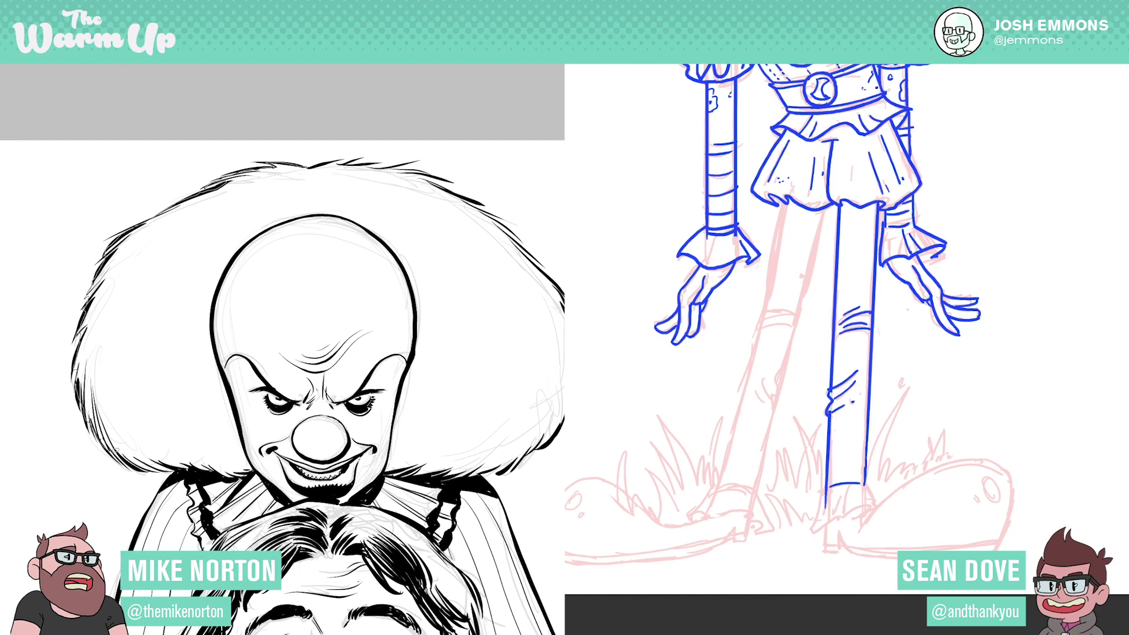
# - Draw the straight leg's ankle ruffle, heel and rounded shoe in blue, and begin a lasso selection through the serving clown's hair
pyautogui.moveTo(843, 231); pyautogui.dragTo(876, 216)
pyautogui.hotkey('ctrl', 'z')
pyautogui.moveTo(826, 490)
pyautogui.mouseDown()
pyautogui.moveTo(811, 533)
pyautogui.moveTo(876, 507)
pyautogui.moveTo(835, 513)
pyautogui.mouseUp()
pyautogui.moveTo(849, 491)
pyautogui.mouseDown()
pyautogui.moveTo(846, 511)
pyautogui.moveTo(953, 464)
pyautogui.moveTo(1006, 471)
pyautogui.moveTo(1012, 516)
pyautogui.moveTo(1000, 550)
pyautogui.mouseUp()
pyautogui.moveTo(354, 160); pyautogui.dragTo(419, 170)
pyautogui.moveTo(826, 523); pyautogui.dragTo(826, 550)
pyautogui.moveTo(418, 170)
pyautogui.mouseDown()
pyautogui.moveTo(440, 181)
pyautogui.moveTo(478, 272)
pyautogui.mouseUp()
pyautogui.moveTo(826, 551); pyautogui.dragTo(845, 552)
pyautogui.moveTo(478, 272)
pyautogui.mouseDown()
pyautogui.moveTo(454, 369)
pyautogui.moveTo(406, 407)
pyautogui.mouseUp()
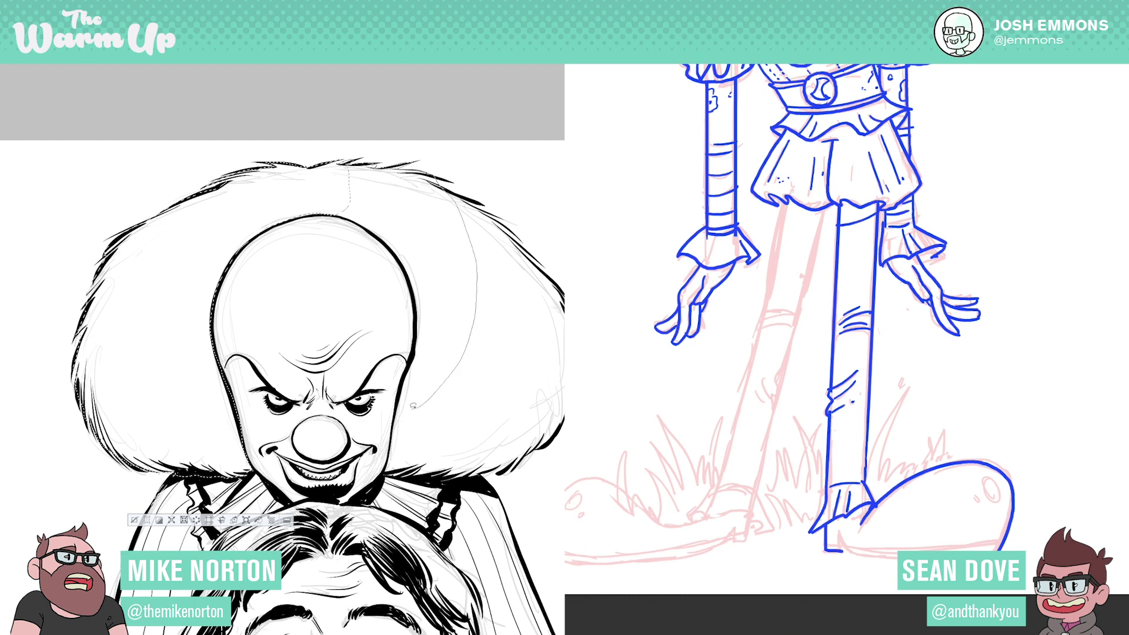
pyautogui.moveTo(842, 540); pyautogui.dragTo(897, 562)
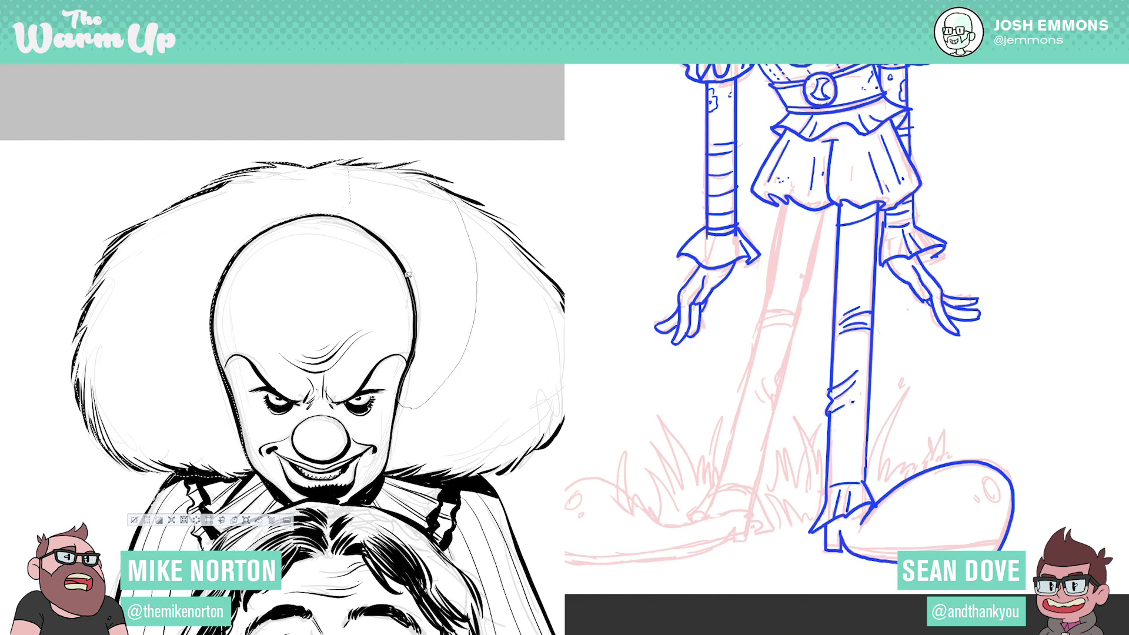
# - Draw the first shoe's sole line and toe highlight in blue, and extend the lasso selection across the serving clown's hair
pyautogui.moveTo(370, 228)
pyautogui.mouseDown()
pyautogui.moveTo(327, 210)
pyautogui.moveTo(327, 187)
pyautogui.mouseUp()
pyautogui.moveTo(398, 411)
pyautogui.mouseDown()
pyautogui.moveTo(388, 459)
pyautogui.moveTo(402, 474)
pyautogui.moveTo(448, 480)
pyautogui.moveTo(506, 373)
pyautogui.mouseUp()
pyautogui.moveTo(846, 546); pyautogui.dragTo(918, 552)
pyautogui.moveTo(506, 373); pyautogui.dragTo(474, 322)
pyautogui.moveTo(918, 552); pyautogui.dragTo(1002, 548)
pyautogui.moveTo(483, 207); pyautogui.dragTo(402, 225)
pyautogui.moveTo(986, 478)
pyautogui.mouseDown()
pyautogui.moveTo(999, 501)
pyautogui.moveTo(988, 477)
pyautogui.moveTo(979, 484)
pyautogui.mouseUp()
pyautogui.moveTo(403, 224); pyautogui.dragTo(453, 272)
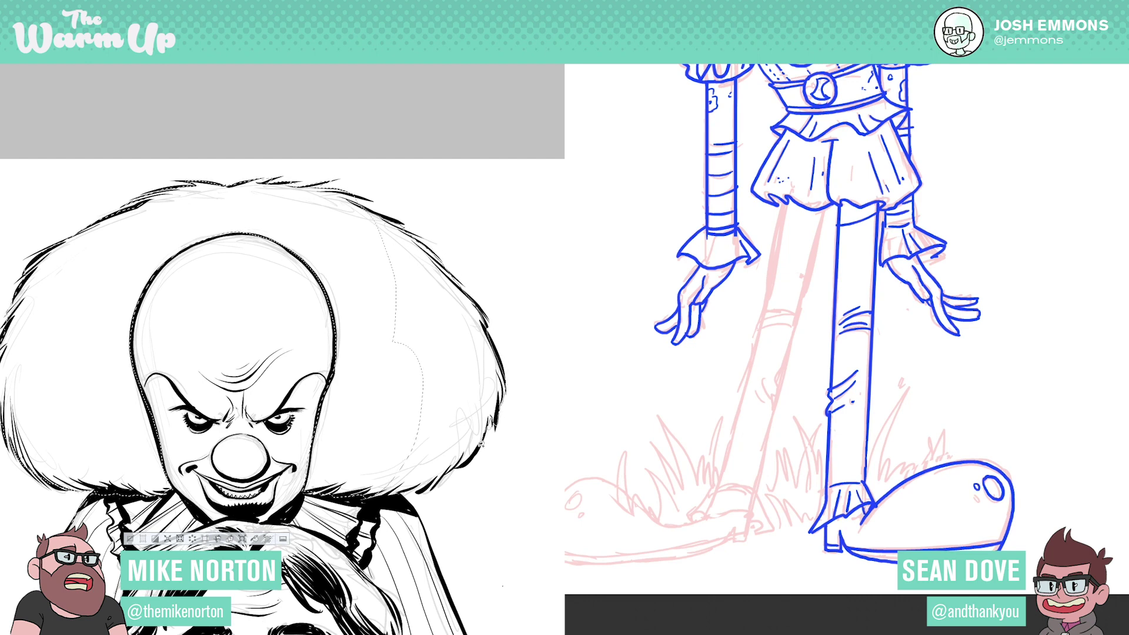
pyautogui.moveTo(439, 480)
pyautogui.mouseDown()
pyautogui.moveTo(362, 500)
pyautogui.moveTo(349, 409)
pyautogui.mouseUp()
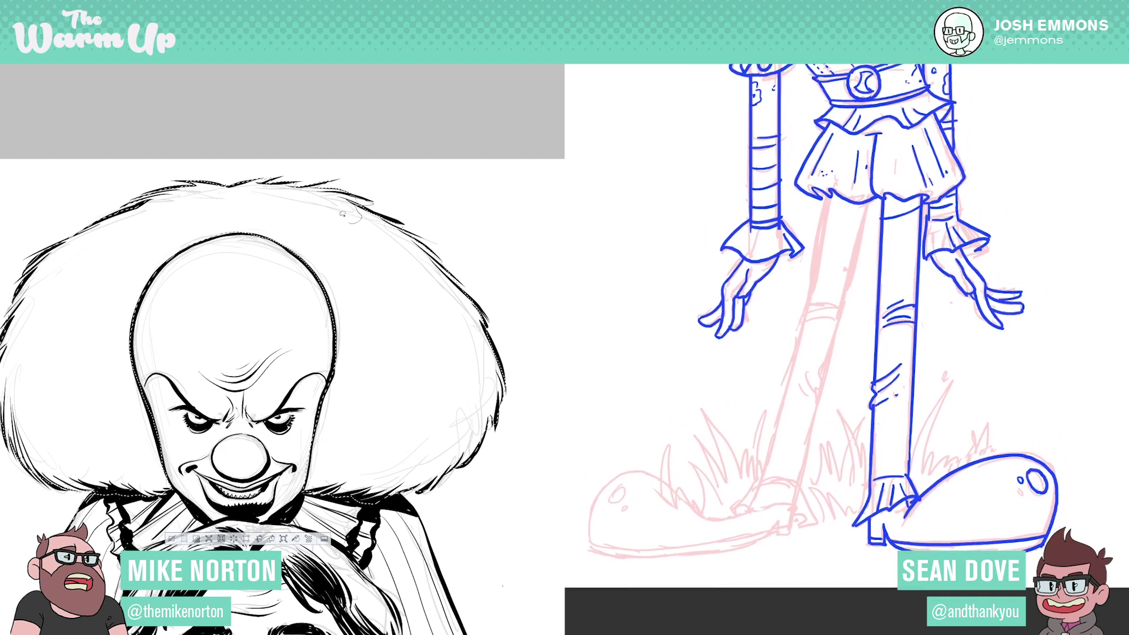
pyautogui.moveTo(419, 634); pyautogui.dragTo(490, 351)
pyautogui.moveTo(451, 457); pyautogui.dragTo(479, 446)
pyautogui.moveTo(511, 355); pyautogui.dragTo(475, 513)
# - Rotate and position the straight blue lines for the slanted leg over the sketch, trim their ends and draw the ankle ruffle
pyautogui.moveTo(828, 196); pyautogui.dragTo(828, 528)
pyautogui.hotkey('ctrl', 't')
pyautogui.moveTo(874, 180); pyautogui.dragTo(914, 195)
pyautogui.moveTo(884, 265); pyautogui.dragTo(845, 259)
pyautogui.moveTo(875, 189); pyautogui.dragTo(880, 189)
pyautogui.moveTo(846, 259); pyautogui.dragTo(848, 236)
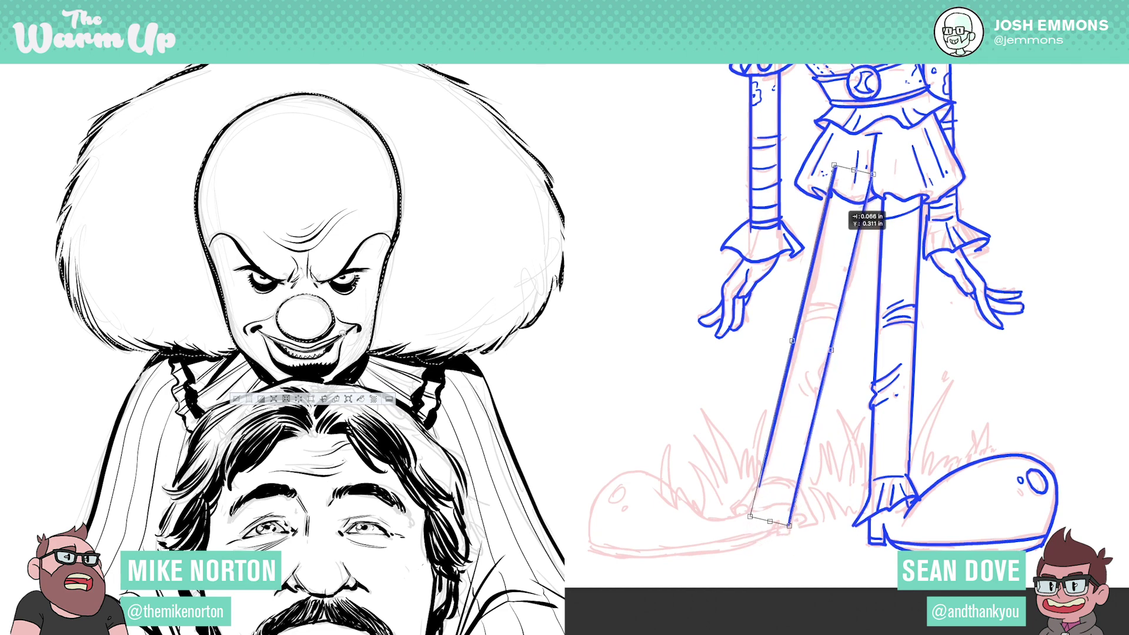
pyautogui.press('Return')
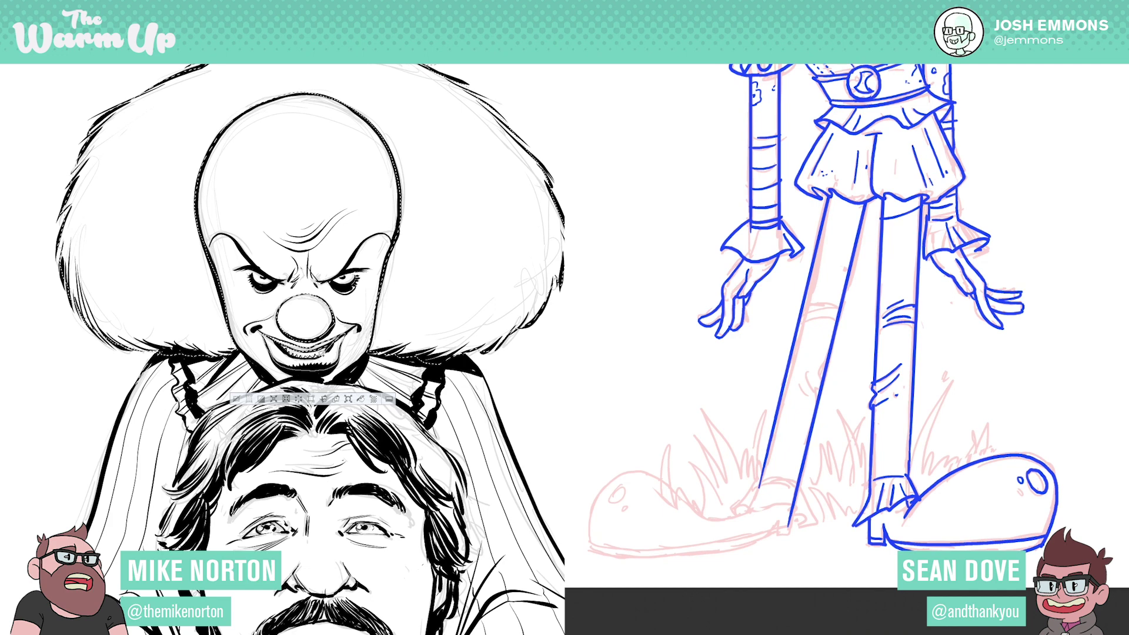
pyautogui.moveTo(789, 526); pyautogui.dragTo(796, 497)
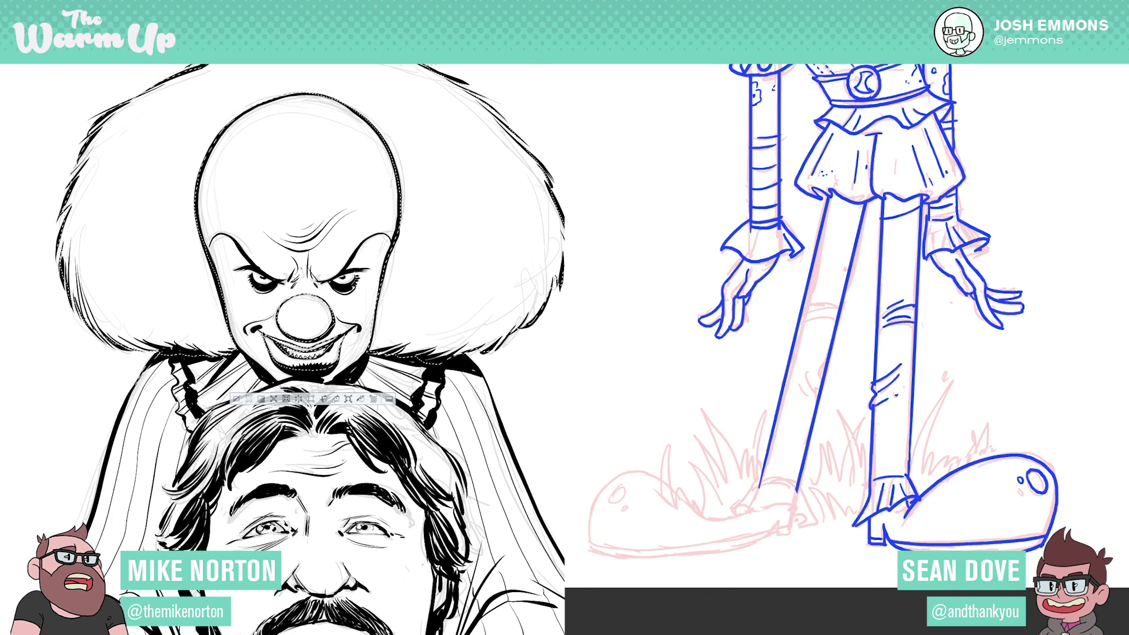
pyautogui.moveTo(761, 481)
pyautogui.mouseDown()
pyautogui.moveTo(797, 482)
pyautogui.moveTo(732, 510)
pyautogui.mouseUp()
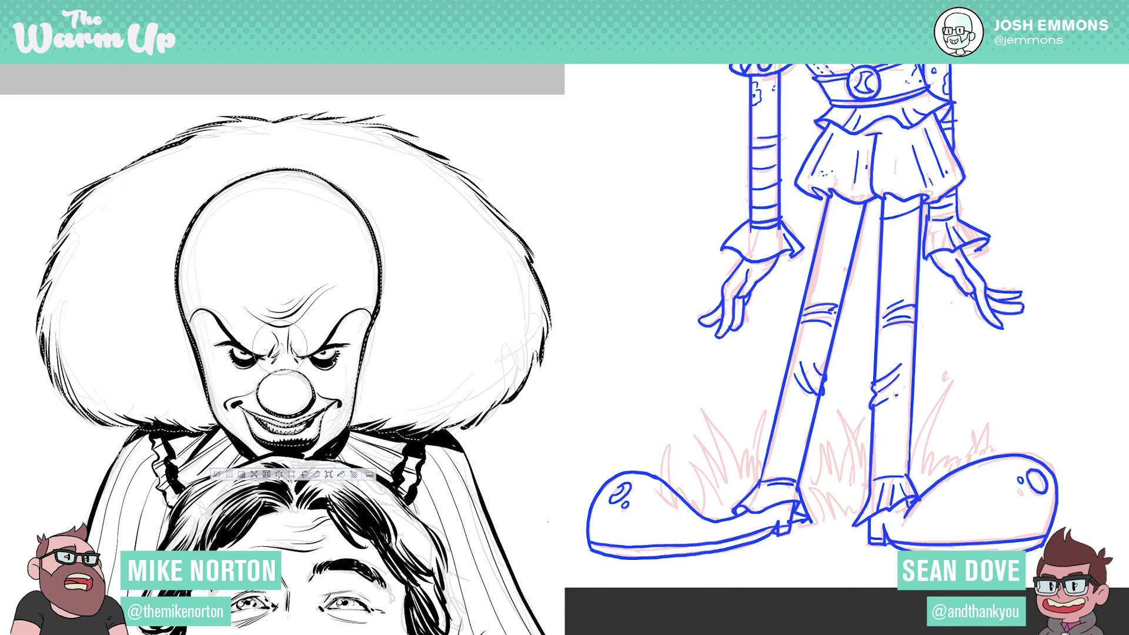
# - Try a light pink textured tone across the serving clown's selected hair
pyautogui.scroll(2, 847, 350)
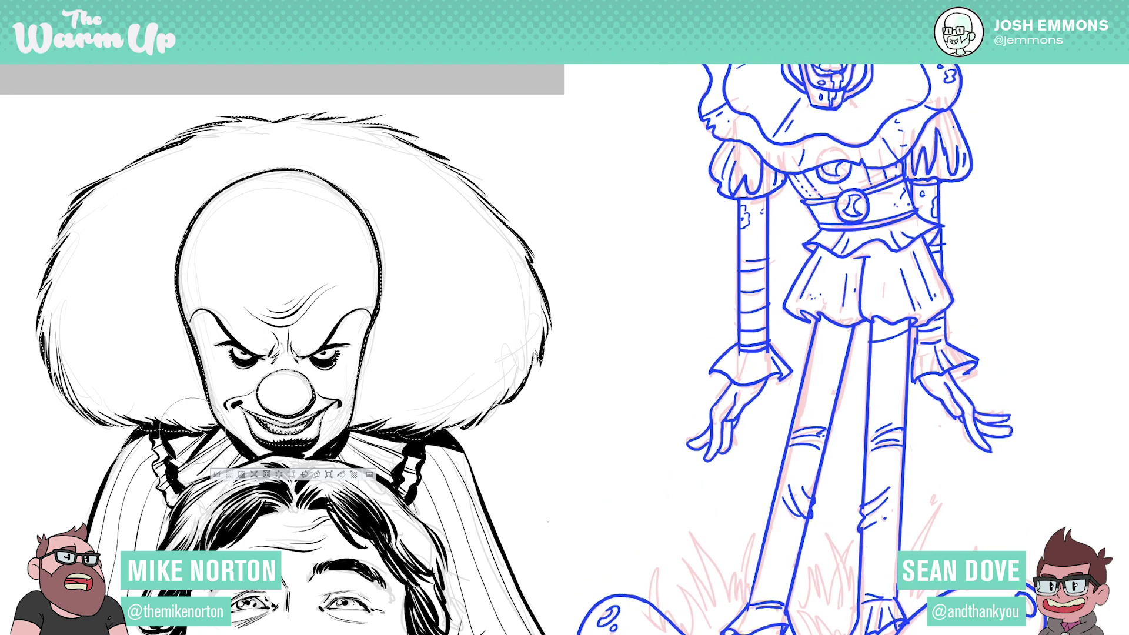
pyautogui.scroll(5, 846, 349)
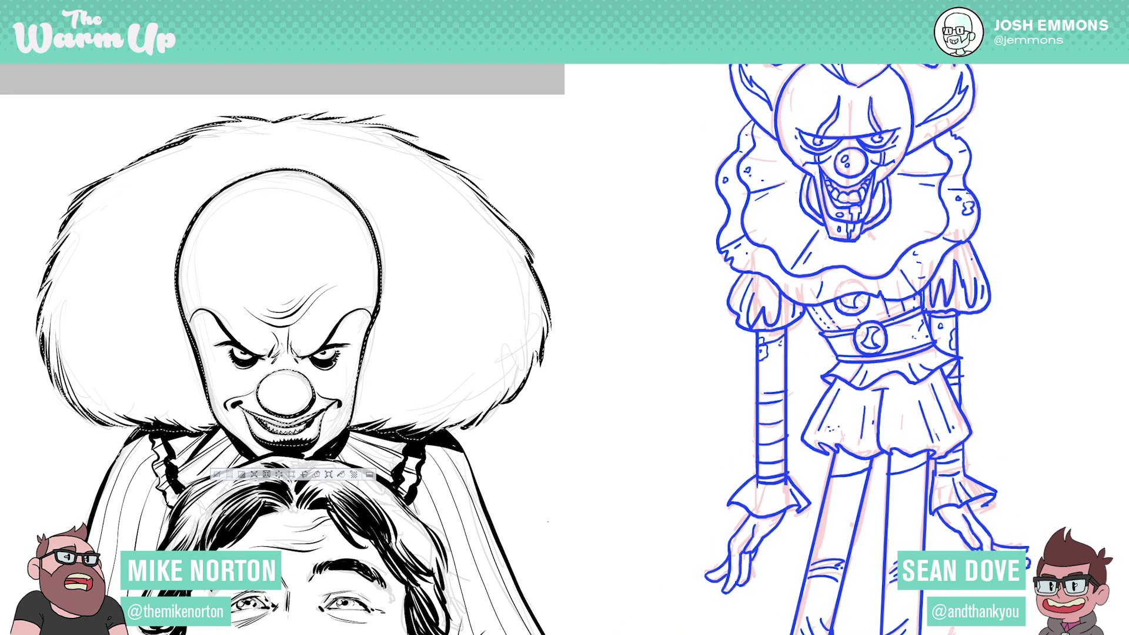
pyautogui.scroll(3, 853, 350)
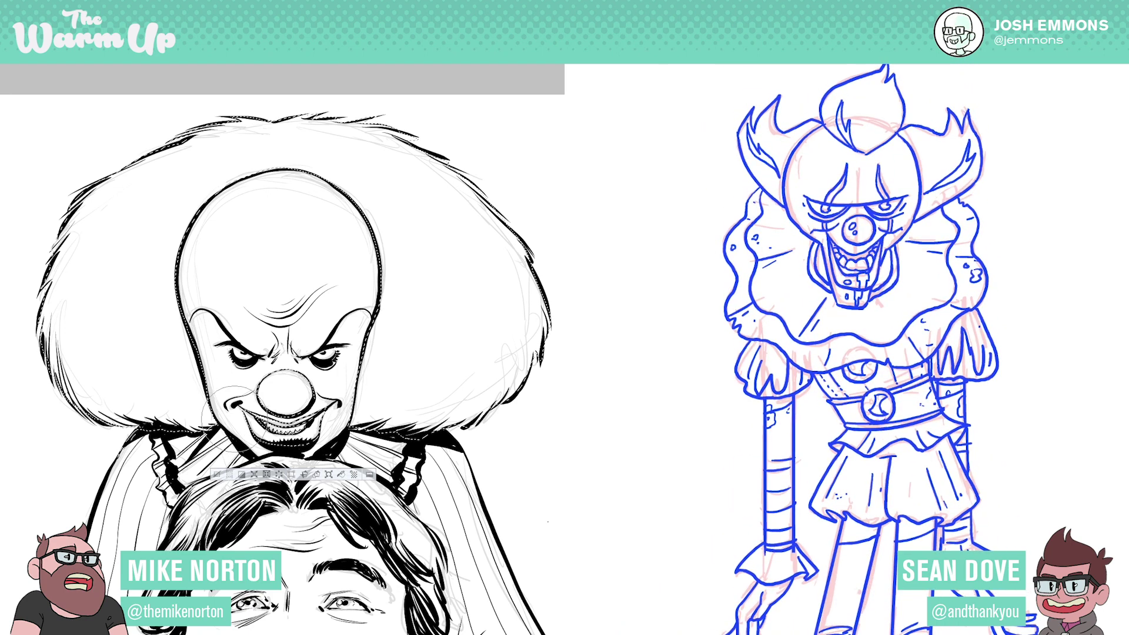
pyautogui.moveTo(171, 397)
pyautogui.mouseDown()
pyautogui.moveTo(116, 397)
pyautogui.moveTo(80, 377)
pyautogui.moveTo(63, 299)
pyautogui.moveTo(86, 228)
pyautogui.moveTo(120, 190)
pyautogui.moveTo(172, 161)
pyautogui.moveTo(186, 166)
pyautogui.moveTo(117, 249)
pyautogui.moveTo(111, 282)
pyautogui.moveTo(121, 353)
pyautogui.moveTo(141, 369)
pyautogui.moveTo(114, 354)
pyautogui.moveTo(100, 322)
pyautogui.moveTo(119, 313)
pyautogui.moveTo(187, 364)
pyautogui.moveTo(158, 304)
pyautogui.moveTo(156, 266)
pyautogui.moveTo(222, 141)
pyautogui.moveTo(266, 163)
pyautogui.moveTo(280, 140)
pyautogui.moveTo(325, 133)
pyautogui.moveTo(334, 172)
pyautogui.moveTo(382, 141)
pyautogui.moveTo(404, 154)
pyautogui.moveTo(371, 175)
pyautogui.moveTo(398, 276)
pyautogui.moveTo(396, 331)
pyautogui.moveTo(376, 370)
pyautogui.moveTo(423, 409)
pyautogui.moveTo(508, 378)
pyautogui.moveTo(530, 340)
pyautogui.moveTo(528, 289)
pyautogui.moveTo(445, 173)
pyautogui.moveTo(408, 195)
pyautogui.moveTo(436, 220)
pyautogui.moveTo(438, 296)
pyautogui.moveTo(426, 333)
pyautogui.moveTo(461, 353)
pyautogui.moveTo(479, 319)
pyautogui.moveTo(481, 257)
pyautogui.mouseUp()
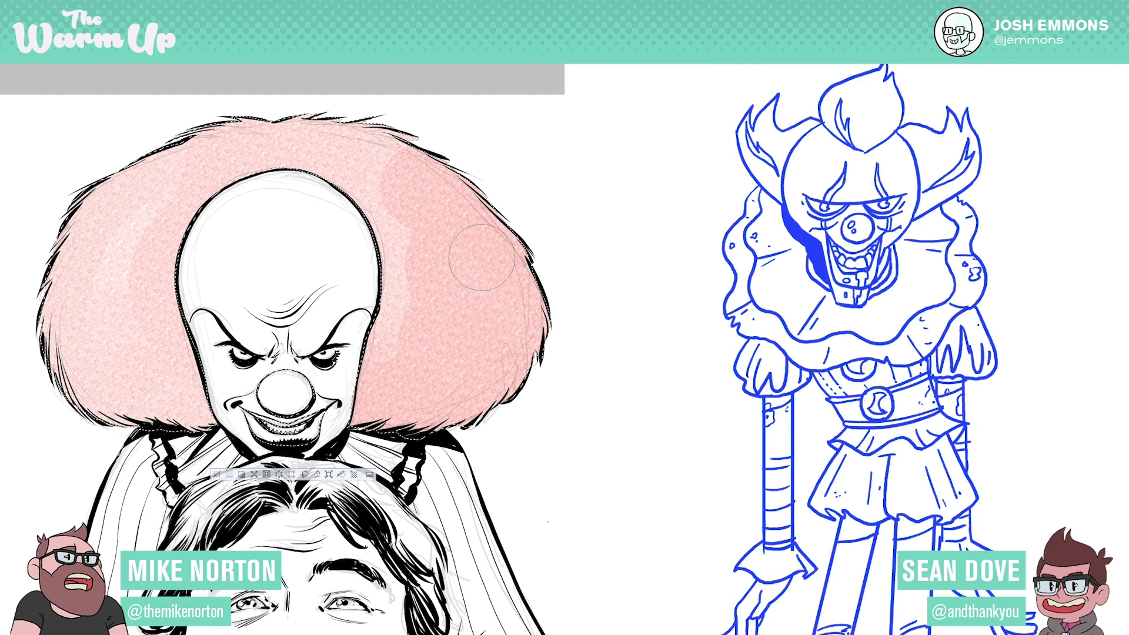
pyautogui.keyDown('alt'); pyautogui.click(506, 443); pyautogui.keyUp('alt')
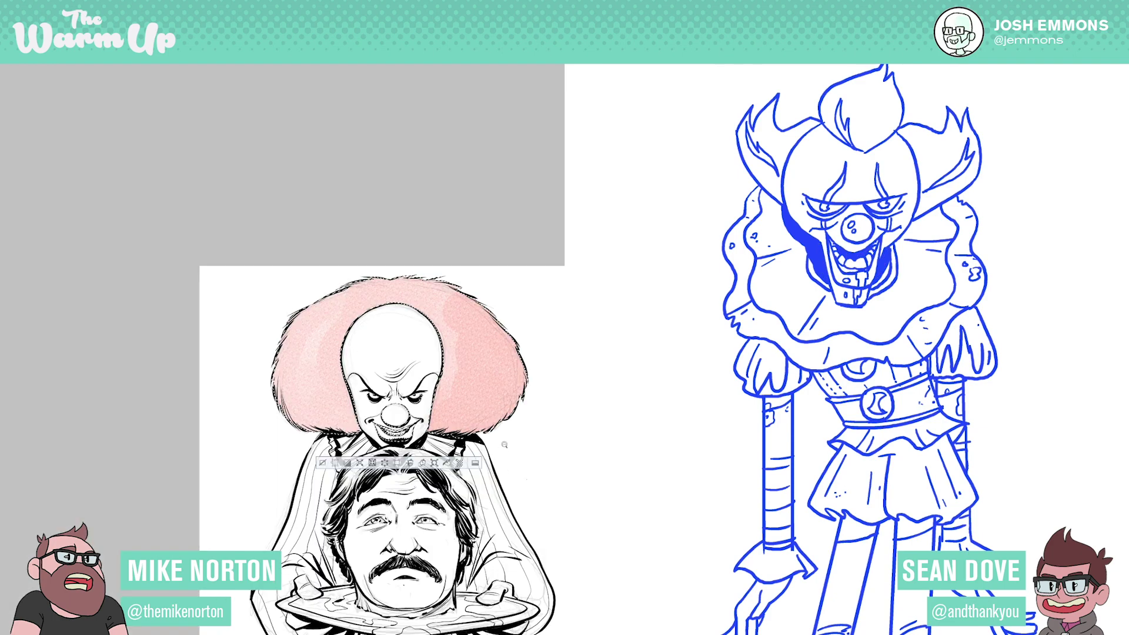
pyautogui.moveTo(505, 459)
pyautogui.mouseDown()
pyautogui.moveTo(476, 440)
pyautogui.moveTo(469, 414)
pyautogui.mouseUp()
pyautogui.moveTo(262, 364)
pyautogui.mouseDown()
pyautogui.moveTo(287, 372)
pyautogui.moveTo(272, 363)
pyautogui.moveTo(292, 369)
pyautogui.moveTo(292, 357)
pyautogui.moveTo(319, 371)
pyautogui.moveTo(304, 330)
pyautogui.moveTo(298, 360)
pyautogui.mouseUp()
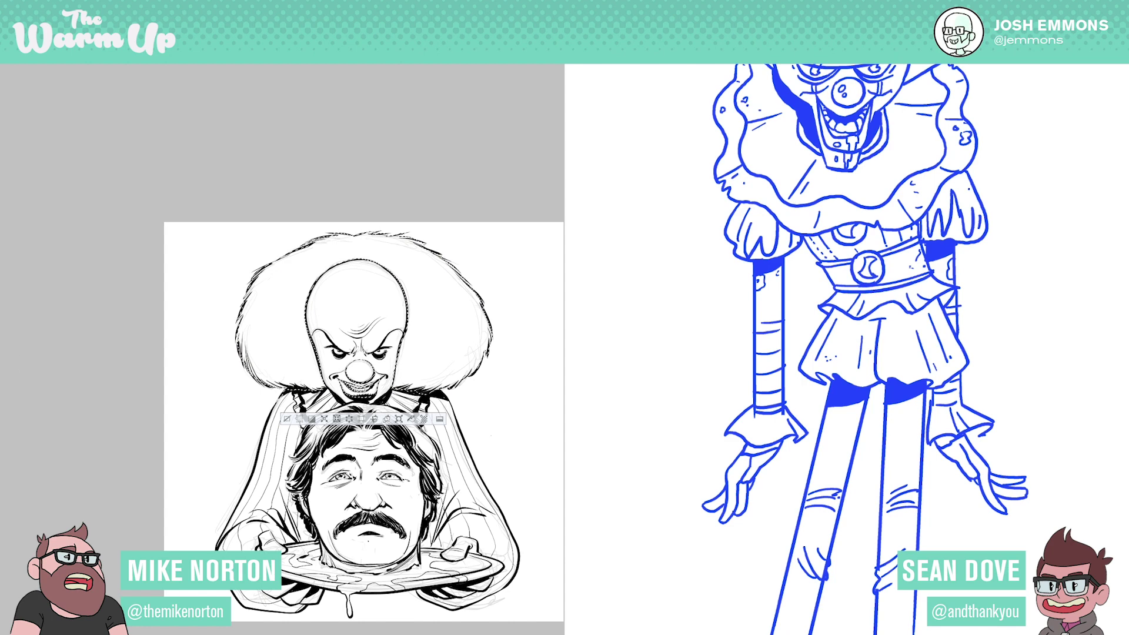
# - Fill solid blue shadows beneath the full-body clown's outer collar ruffle, over the chest and shoulder
pyautogui.moveTo(847, 318); pyautogui.dragTo(833, 399)
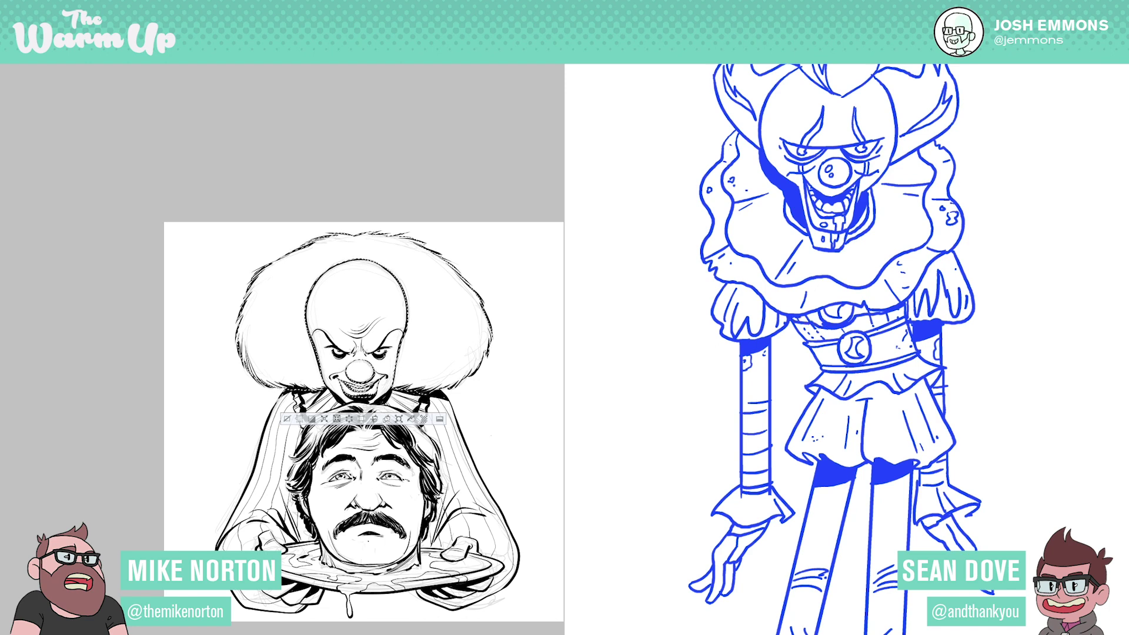
pyautogui.moveTo(819, 319)
pyautogui.mouseDown()
pyautogui.moveTo(802, 319)
pyautogui.moveTo(851, 321)
pyautogui.mouseUp()
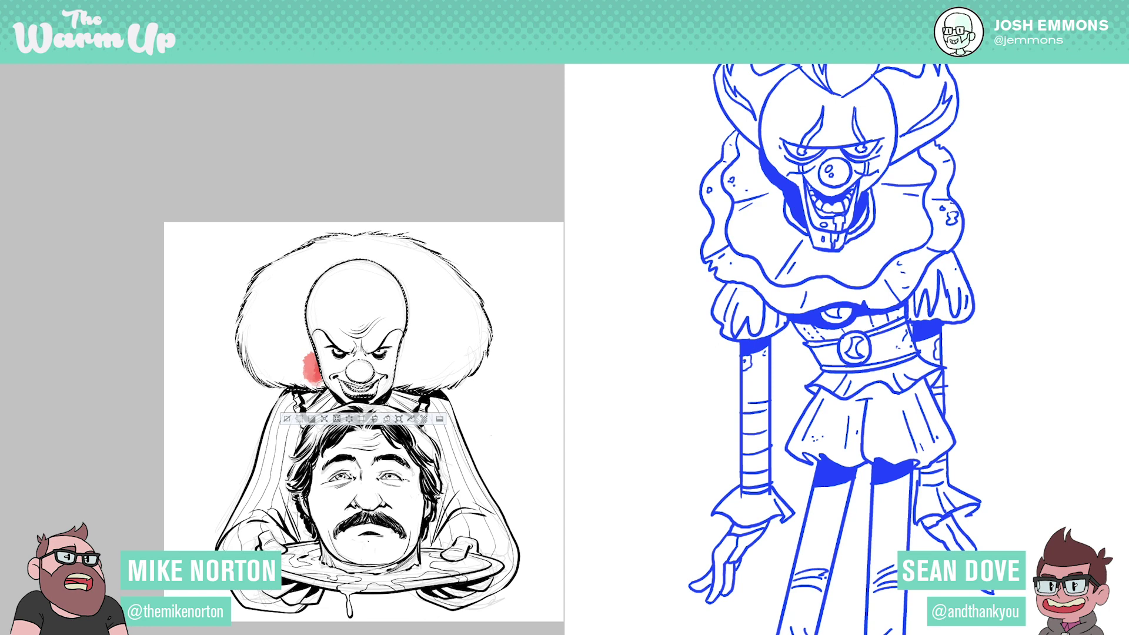
pyautogui.moveTo(953, 252); pyautogui.dragTo(918, 296)
# - Enlarge the brush and paint the serving clown's selected hair with a bright red base
pyautogui.press(']')
pyautogui.press(']')
pyautogui.press(']')
pyautogui.press(']')
pyautogui.moveTo(266, 325)
pyautogui.mouseDown()
pyautogui.moveTo(294, 338)
pyautogui.moveTo(297, 373)
pyautogui.moveTo(314, 371)
pyautogui.moveTo(253, 348)
pyautogui.moveTo(261, 297)
pyautogui.moveTo(253, 329)
pyautogui.moveTo(297, 262)
pyautogui.moveTo(352, 244)
pyautogui.moveTo(360, 251)
pyautogui.moveTo(329, 282)
pyautogui.moveTo(259, 320)
pyautogui.moveTo(264, 341)
pyautogui.moveTo(310, 355)
pyautogui.moveTo(284, 310)
pyautogui.moveTo(391, 244)
pyautogui.moveTo(334, 248)
pyautogui.moveTo(420, 261)
pyautogui.moveTo(405, 294)
pyautogui.moveTo(458, 276)
pyautogui.moveTo(406, 290)
pyautogui.moveTo(438, 286)
pyautogui.moveTo(411, 377)
pyautogui.moveTo(447, 336)
pyautogui.moveTo(468, 373)
pyautogui.moveTo(456, 323)
pyautogui.moveTo(478, 316)
pyautogui.mouseUp()
pyautogui.moveTo(479, 307); pyautogui.dragTo(459, 283)
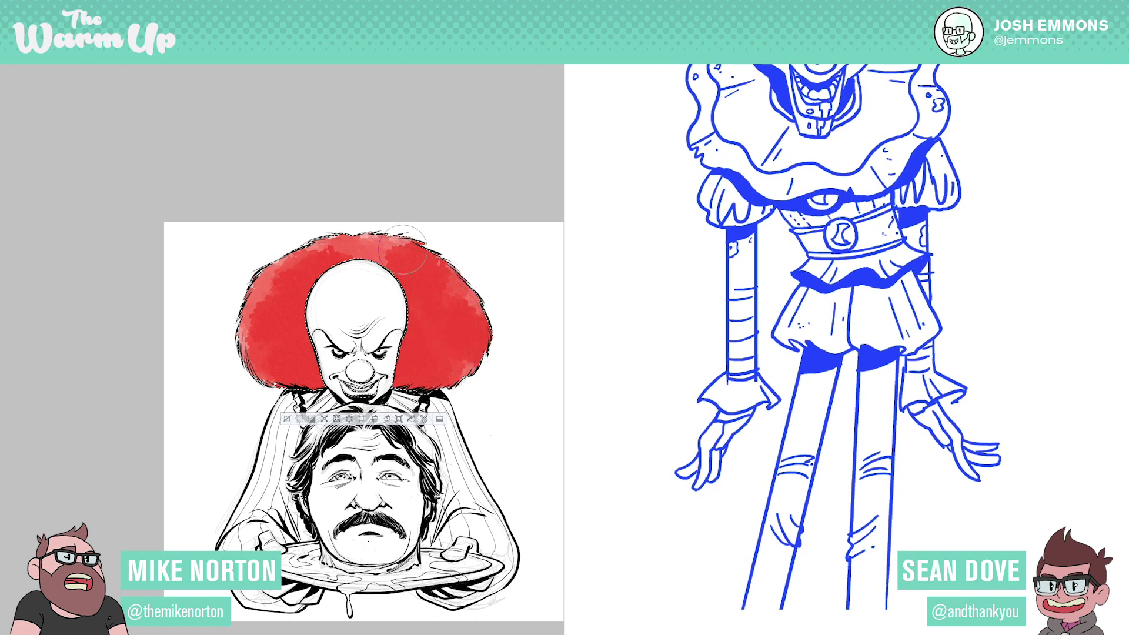
pyautogui.moveTo(263, 296); pyautogui.dragTo(258, 333)
# - Shade the serving clown's red hair with dark red around the head and through both side masses
pyautogui.scroll(-1, 842, 337)
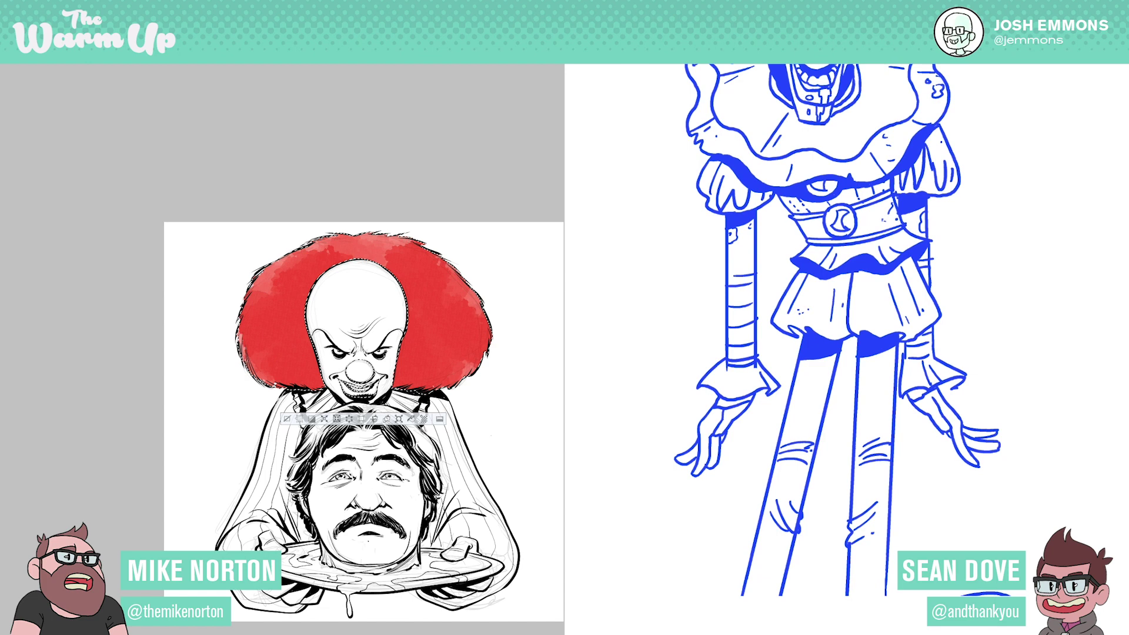
pyautogui.moveTo(290, 378)
pyautogui.mouseDown()
pyautogui.moveTo(257, 356)
pyautogui.moveTo(297, 352)
pyautogui.moveTo(297, 382)
pyautogui.moveTo(254, 368)
pyautogui.moveTo(250, 303)
pyautogui.moveTo(282, 284)
pyautogui.moveTo(292, 318)
pyautogui.mouseUp()
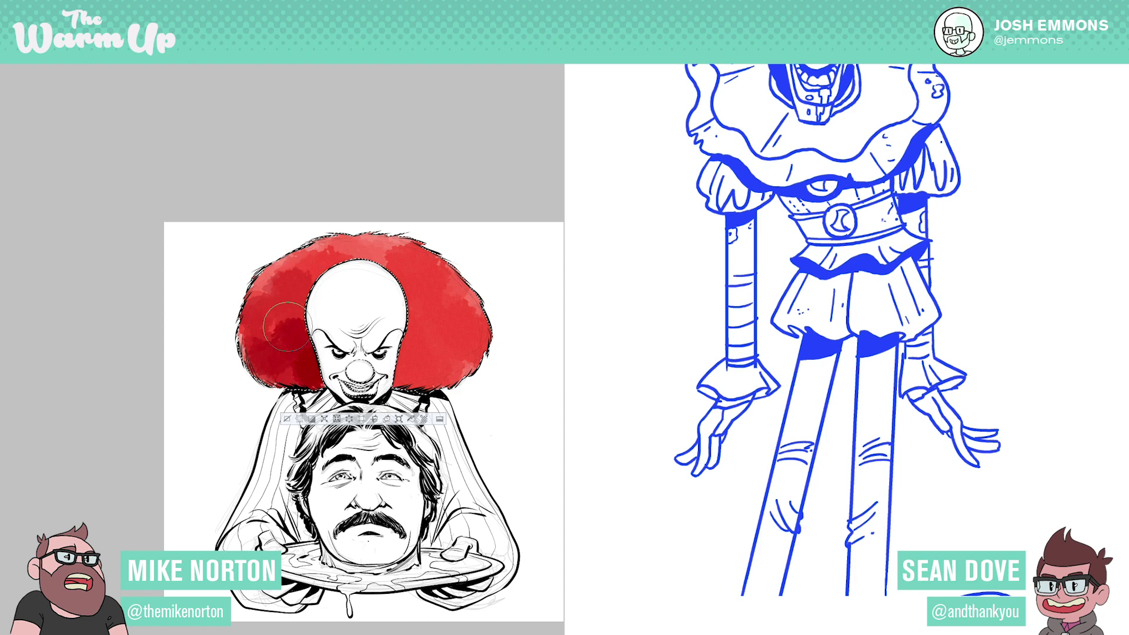
pyautogui.moveTo(277, 359)
pyautogui.mouseDown()
pyautogui.moveTo(290, 382)
pyautogui.moveTo(268, 345)
pyautogui.moveTo(275, 317)
pyautogui.moveTo(267, 346)
pyautogui.moveTo(288, 355)
pyautogui.moveTo(295, 339)
pyautogui.moveTo(308, 370)
pyautogui.moveTo(312, 360)
pyautogui.moveTo(264, 348)
pyautogui.moveTo(262, 309)
pyautogui.moveTo(294, 279)
pyautogui.moveTo(299, 308)
pyautogui.mouseUp()
pyautogui.scroll(-5, 846, 353)
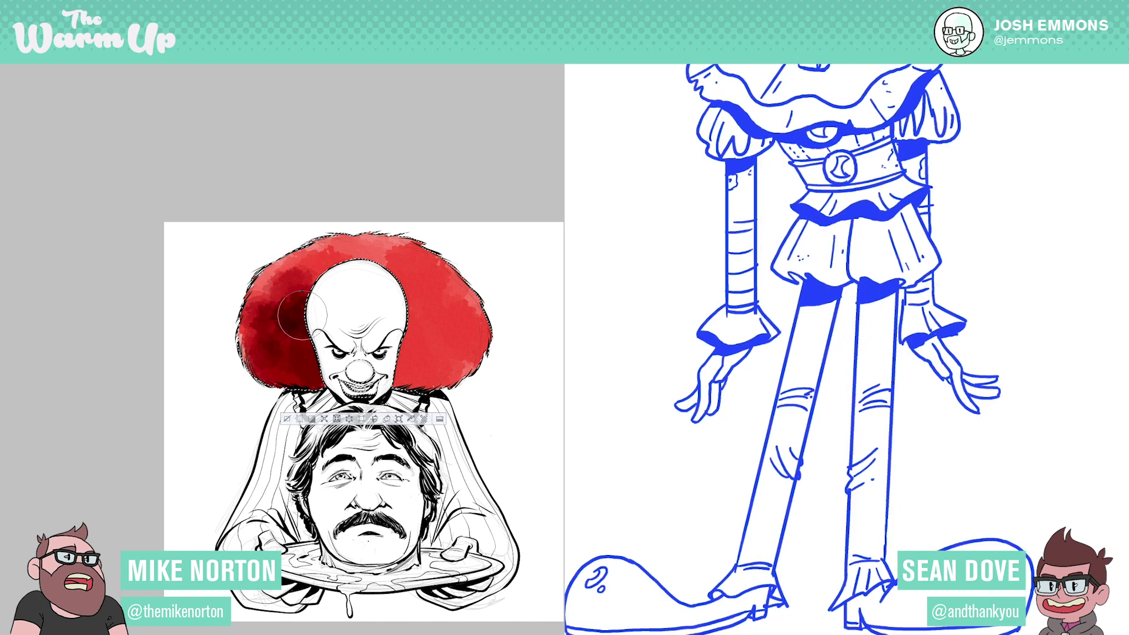
pyautogui.moveTo(313, 360)
pyautogui.mouseDown()
pyautogui.moveTo(270, 344)
pyautogui.moveTo(275, 303)
pyautogui.moveTo(350, 267)
pyautogui.moveTo(322, 265)
pyautogui.moveTo(302, 295)
pyautogui.moveTo(324, 268)
pyautogui.moveTo(287, 294)
pyautogui.moveTo(335, 274)
pyautogui.moveTo(297, 292)
pyautogui.moveTo(317, 272)
pyautogui.moveTo(297, 294)
pyautogui.moveTo(317, 271)
pyautogui.moveTo(342, 272)
pyautogui.mouseUp()
pyautogui.moveTo(300, 329)
pyautogui.mouseDown()
pyautogui.moveTo(313, 362)
pyautogui.moveTo(292, 351)
pyautogui.moveTo(318, 366)
pyautogui.moveTo(281, 360)
pyautogui.mouseUp()
pyautogui.moveTo(398, 281)
pyautogui.mouseDown()
pyautogui.moveTo(405, 373)
pyautogui.moveTo(413, 318)
pyautogui.moveTo(369, 268)
pyautogui.moveTo(421, 279)
pyautogui.moveTo(441, 303)
pyautogui.moveTo(446, 287)
pyautogui.moveTo(442, 341)
pyautogui.moveTo(428, 327)
pyautogui.moveTo(428, 346)
pyautogui.moveTo(440, 332)
pyautogui.moveTo(435, 363)
pyautogui.moveTo(399, 371)
pyautogui.moveTo(430, 368)
pyautogui.moveTo(459, 332)
pyautogui.moveTo(455, 363)
pyautogui.moveTo(465, 332)
pyautogui.moveTo(453, 319)
pyautogui.moveTo(416, 367)
pyautogui.moveTo(406, 357)
pyautogui.moveTo(399, 372)
pyautogui.moveTo(420, 376)
pyautogui.moveTo(434, 365)
pyautogui.moveTo(398, 289)
pyautogui.moveTo(420, 288)
pyautogui.moveTo(452, 334)
pyautogui.moveTo(436, 297)
pyautogui.moveTo(454, 315)
pyautogui.moveTo(458, 339)
pyautogui.moveTo(434, 371)
pyautogui.moveTo(446, 372)
pyautogui.moveTo(406, 370)
pyautogui.mouseUp()
pyautogui.scroll(3, 817, 350)
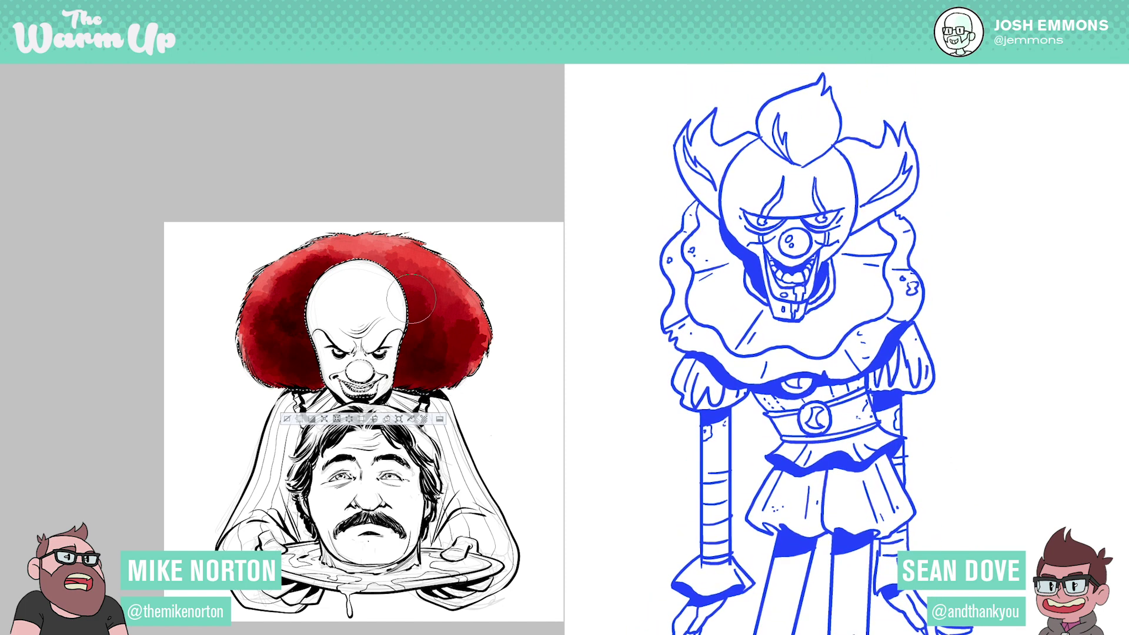
pyautogui.moveTo(455, 355)
pyautogui.mouseDown()
pyautogui.moveTo(459, 319)
pyautogui.moveTo(429, 287)
pyautogui.moveTo(397, 280)
pyautogui.mouseUp()
pyautogui.moveTo(306, 351)
pyautogui.mouseDown()
pyautogui.moveTo(276, 355)
pyautogui.moveTo(295, 370)
pyautogui.moveTo(249, 348)
pyautogui.moveTo(264, 356)
pyautogui.moveTo(255, 324)
pyautogui.moveTo(271, 370)
pyautogui.moveTo(269, 317)
pyautogui.moveTo(256, 316)
pyautogui.moveTo(279, 280)
pyautogui.moveTo(336, 303)
pyautogui.mouseUp()
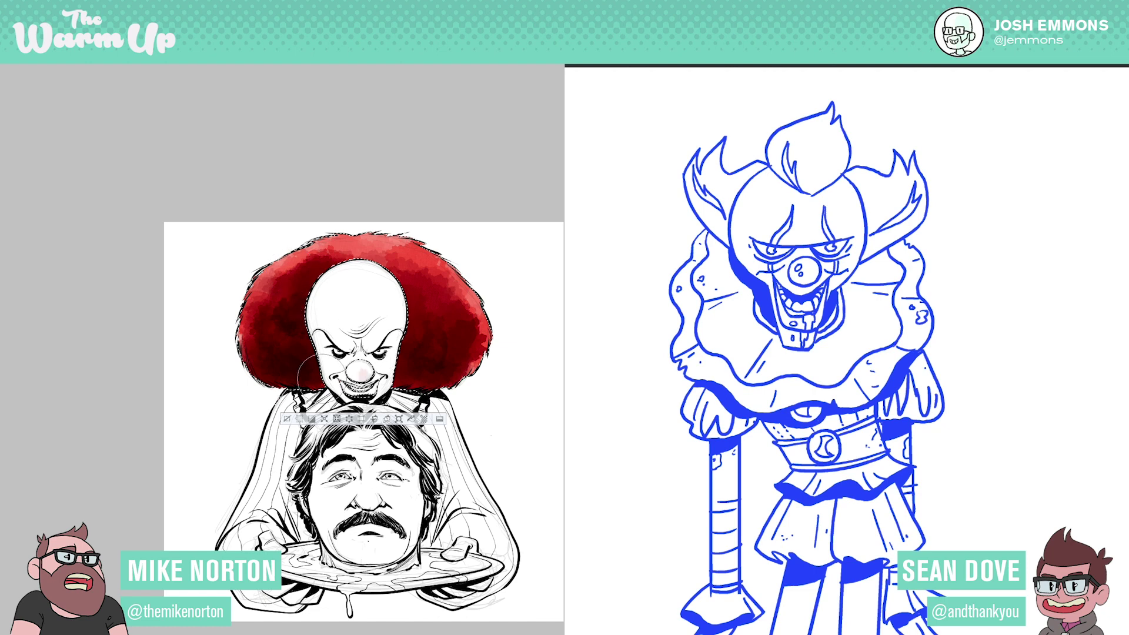
# - Add a solid blue shadow band along the full-body clown's wavy inner collar ruffle
pyautogui.moveTo(776, 387)
pyautogui.mouseDown()
pyautogui.moveTo(728, 380)
pyautogui.moveTo(693, 354)
pyautogui.mouseUp()
pyautogui.hotkey('ctrl', 'z')
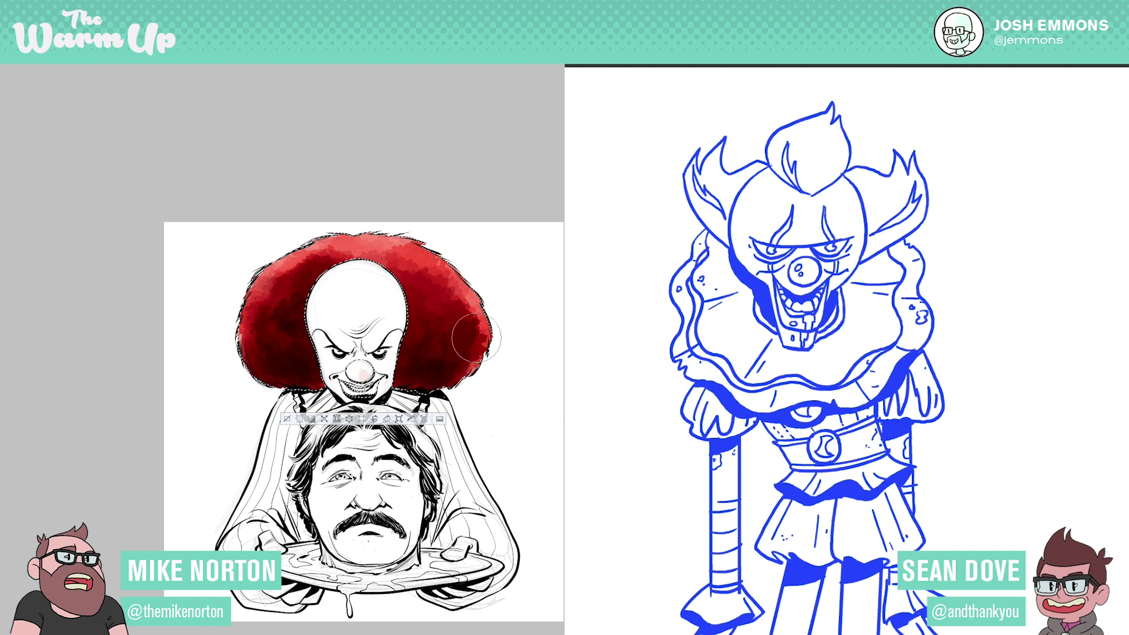
pyautogui.moveTo(699, 282)
pyautogui.mouseDown()
pyautogui.moveTo(690, 346)
pyautogui.moveTo(817, 389)
pyautogui.mouseUp()
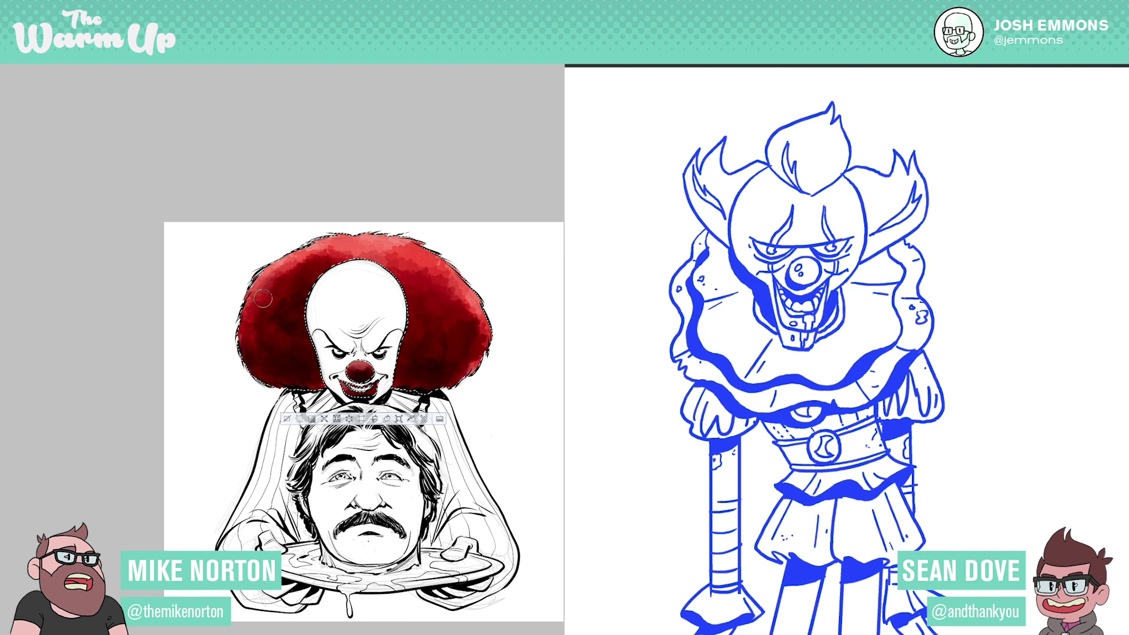
# - Touch up the serving clown's red hair at the crown and outer side, and undo the last two changes
pyautogui.hotkey('ctrl', '0')
pyautogui.moveTo(353, 247)
pyautogui.mouseDown()
pyautogui.moveTo(324, 248)
pyautogui.moveTo(405, 264)
pyautogui.mouseUp()
pyautogui.moveTo(408, 389)
pyautogui.mouseDown()
pyautogui.moveTo(451, 361)
pyautogui.moveTo(454, 383)
pyautogui.moveTo(485, 357)
pyautogui.moveTo(468, 308)
pyautogui.moveTo(490, 337)
pyautogui.moveTo(463, 293)
pyautogui.mouseUp()
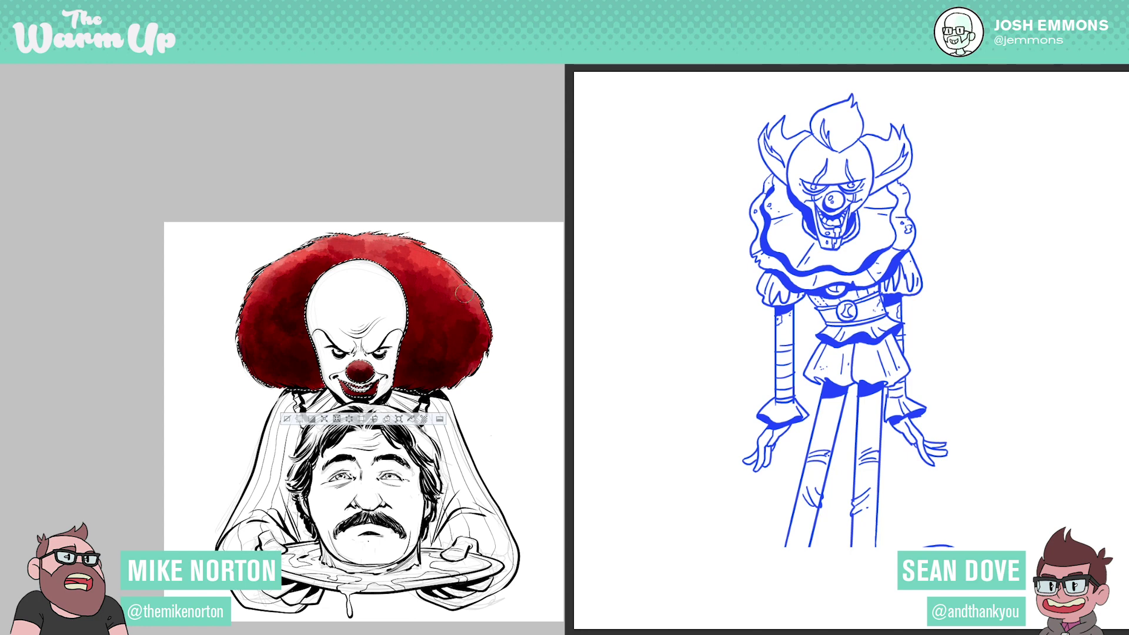
pyautogui.hotkey('ctrl', 'z')
pyautogui.hotkey('ctrl', 'z')
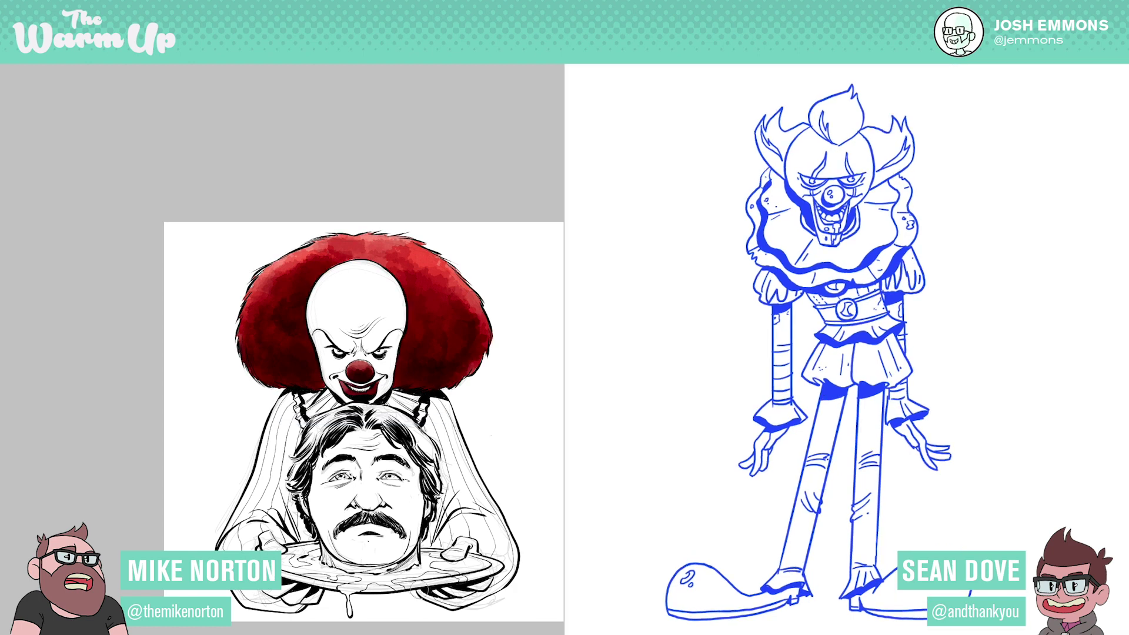
# - Undo the thick outline on the full-body clown's line art and recolor its blue lines black
pyautogui.moveTo(499, 480); pyautogui.dragTo(498, 421)
pyautogui.moveTo(914, 363); pyautogui.dragTo(914, 357)
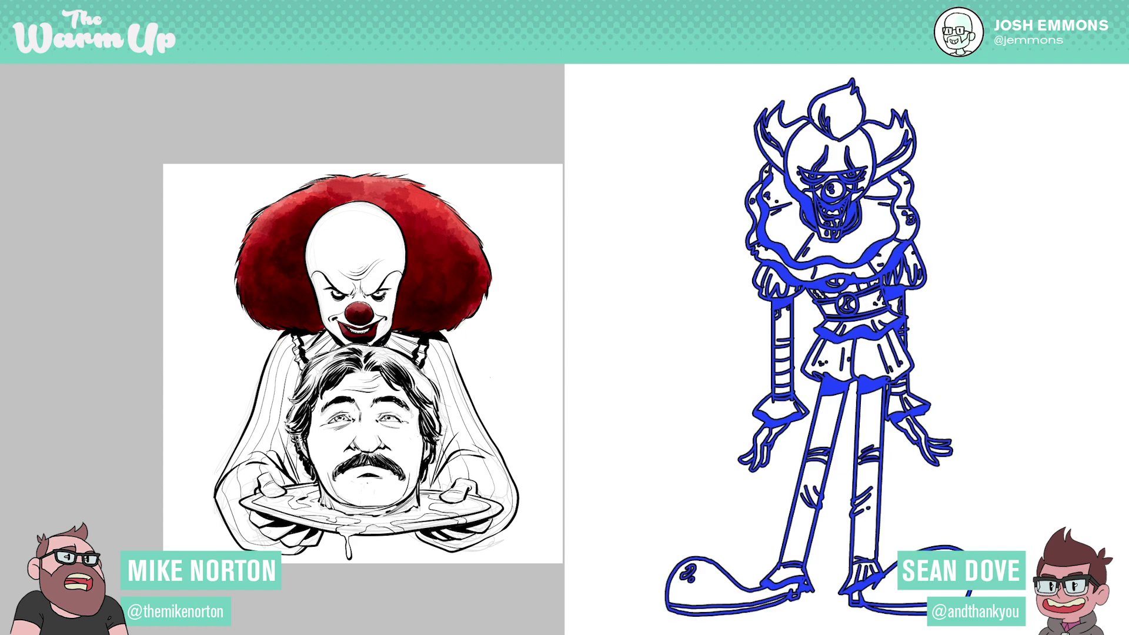
pyautogui.hotkey('ctrl', 'z')
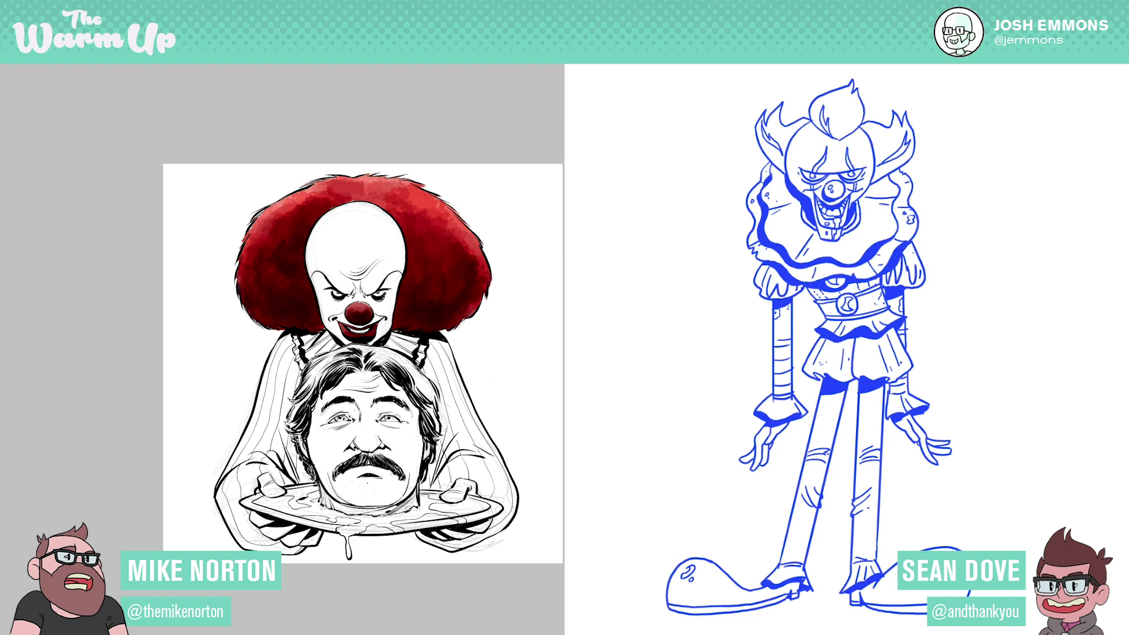
pyautogui.hotkey('ctrl', 'b')
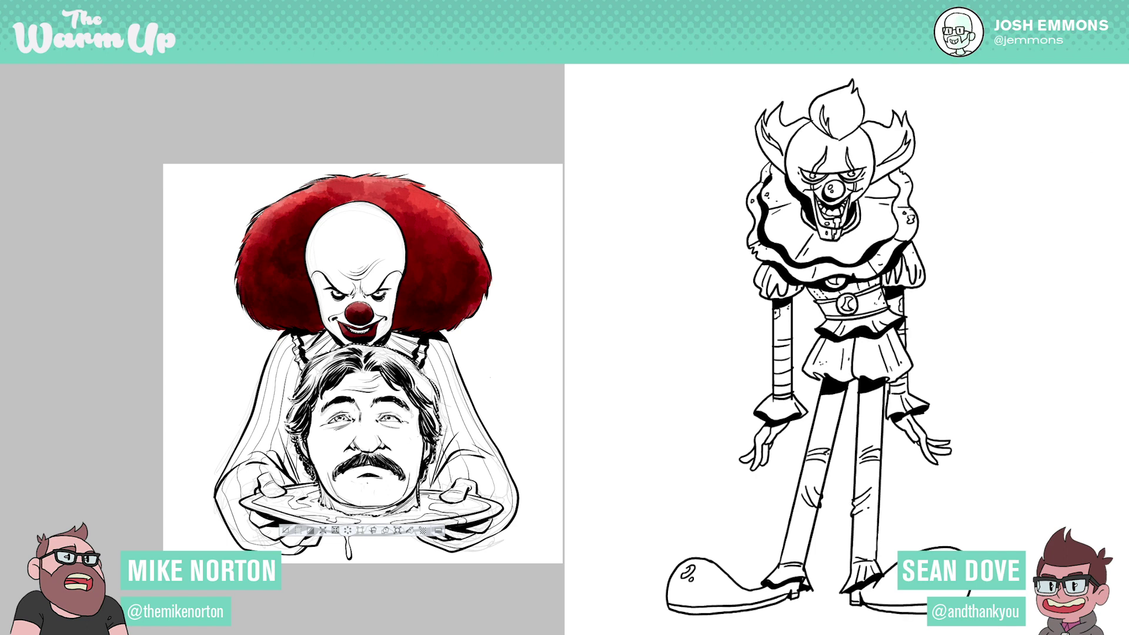
# - Apply MultiFill with random colors to the full-body clown's line art and run Flatten Pro on the resulting fills
pyautogui.click(646, 2)
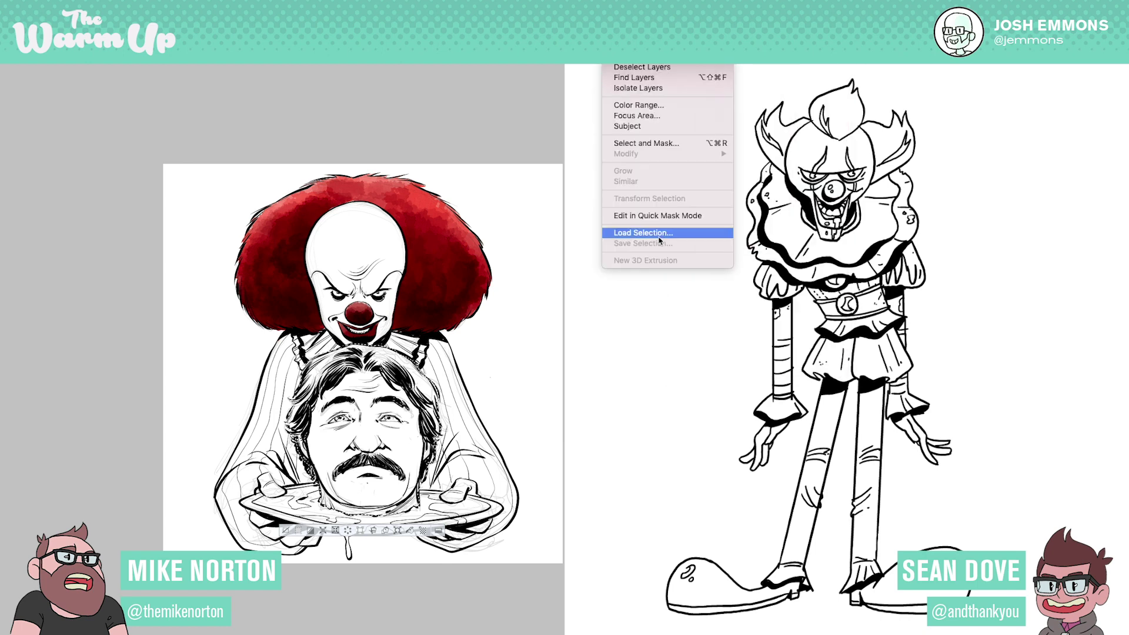
pyautogui.moveTo(684, 243)
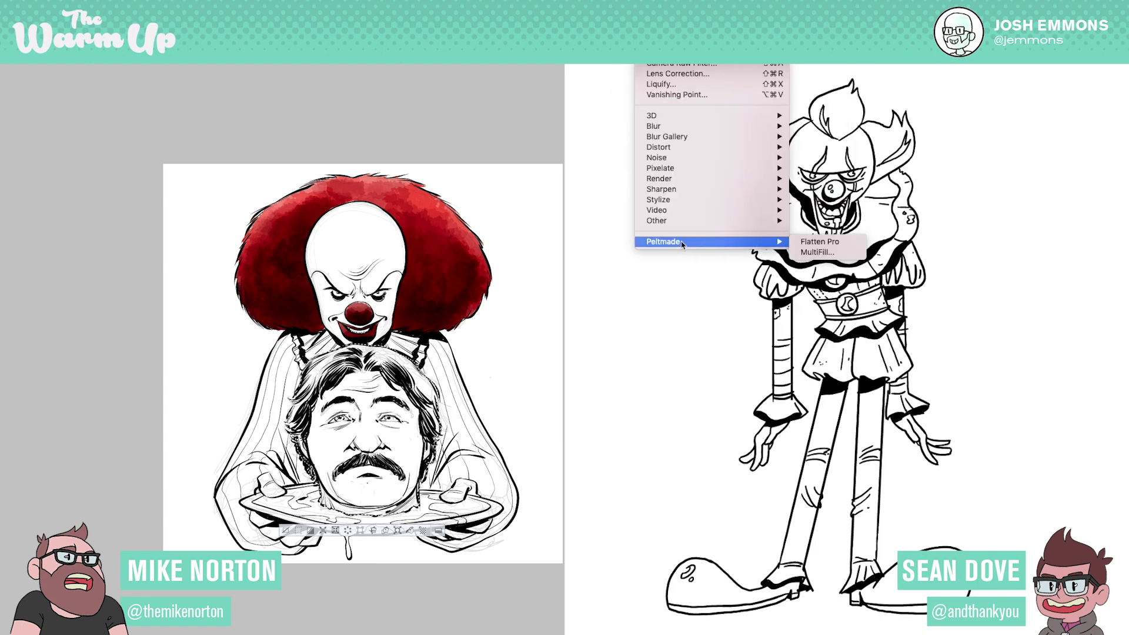
pyautogui.click(830, 252)
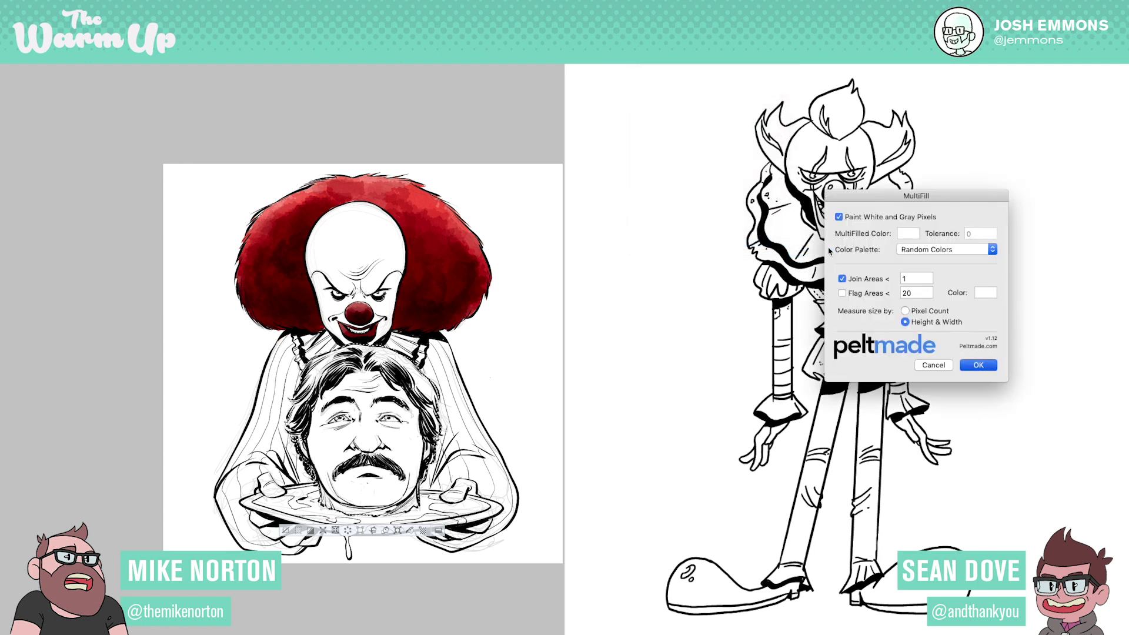
pyautogui.press('Return')
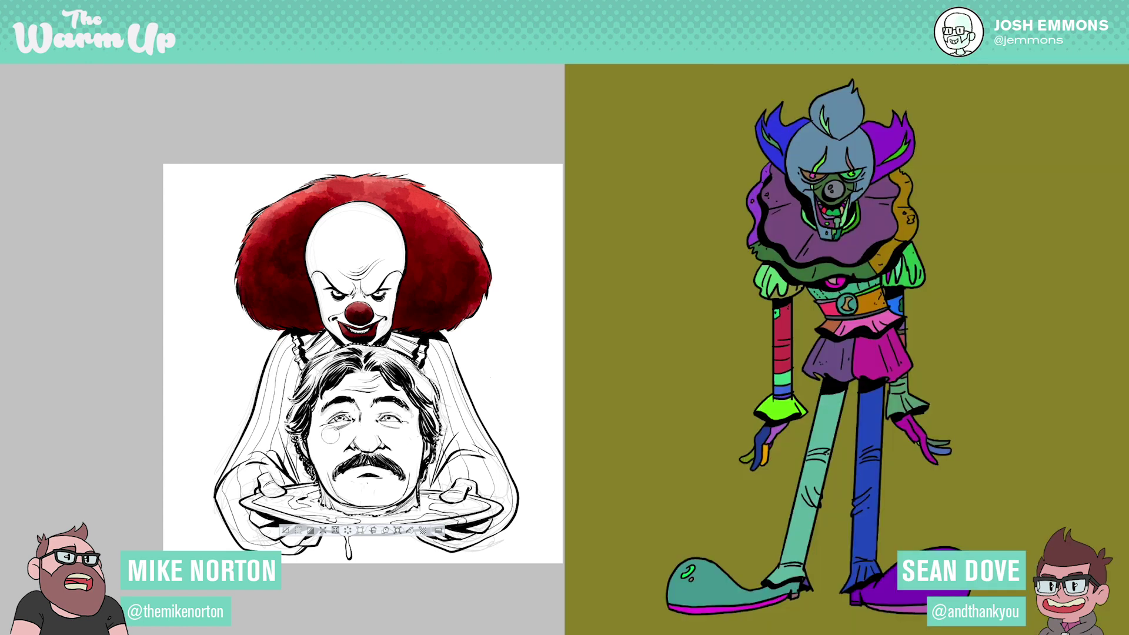
pyautogui.click(648, 3)
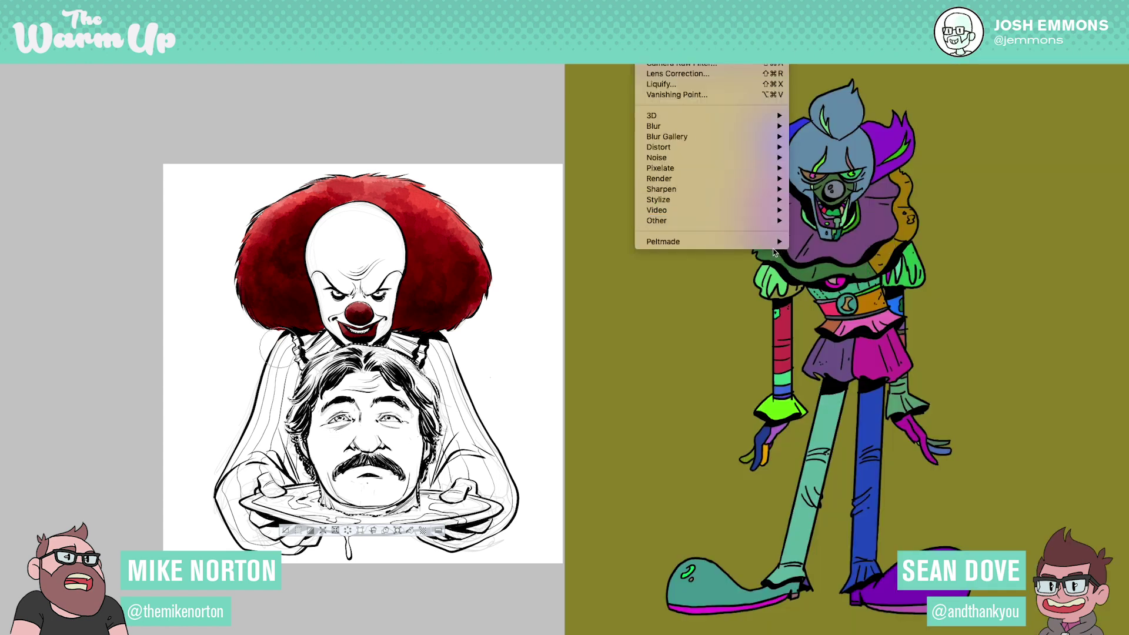
pyautogui.moveTo(778, 252)
pyautogui.click(828, 242)
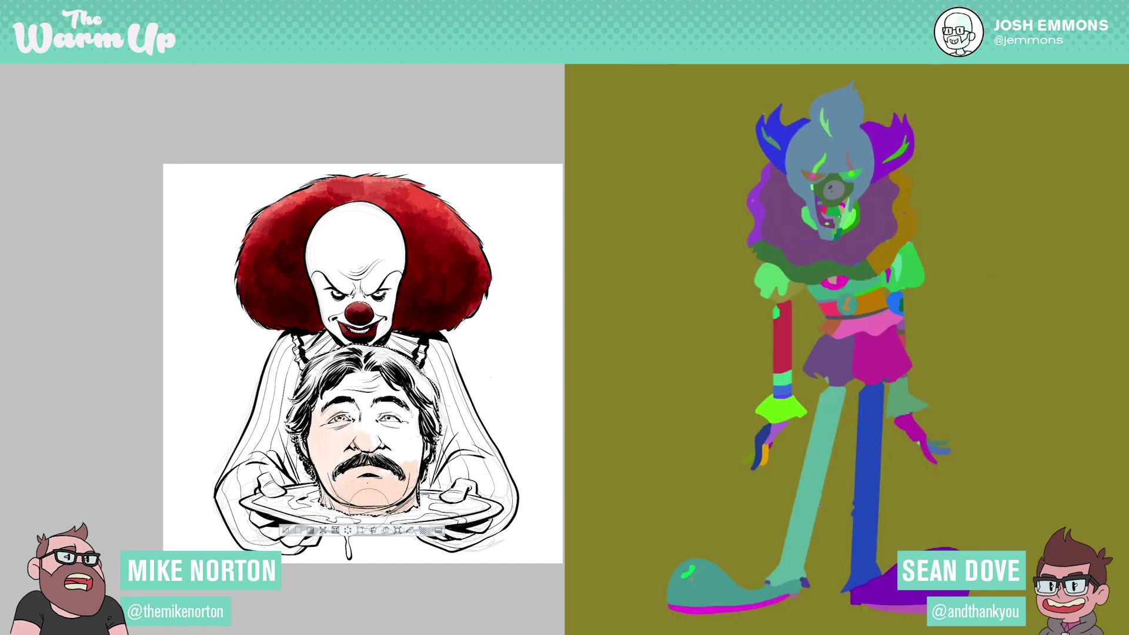
# - Color the served head's face with a light peach skin tone and brush soft shading over it
pyautogui.moveTo(389, 454)
pyautogui.mouseDown()
pyautogui.moveTo(352, 418)
pyautogui.moveTo(331, 431)
pyautogui.moveTo(411, 424)
pyautogui.moveTo(411, 445)
pyautogui.moveTo(393, 425)
pyautogui.moveTo(334, 443)
pyautogui.moveTo(328, 469)
pyautogui.moveTo(405, 507)
pyautogui.moveTo(392, 425)
pyautogui.moveTo(422, 389)
pyautogui.moveTo(370, 363)
pyautogui.moveTo(412, 464)
pyautogui.mouseUp()
pyautogui.hotkey('ctrl', 'z')
pyautogui.hotkey('alt', 'BackSpace')
pyautogui.moveTo(349, 479)
pyautogui.mouseDown()
pyautogui.moveTo(353, 493)
pyautogui.moveTo(398, 484)
pyautogui.moveTo(413, 450)
pyautogui.moveTo(321, 442)
pyautogui.moveTo(347, 403)
pyautogui.mouseUp()
# - Clear the olive background fill around the full-body clown, and undo the last shading stroke on the served head's face
pyautogui.click(714, 119)
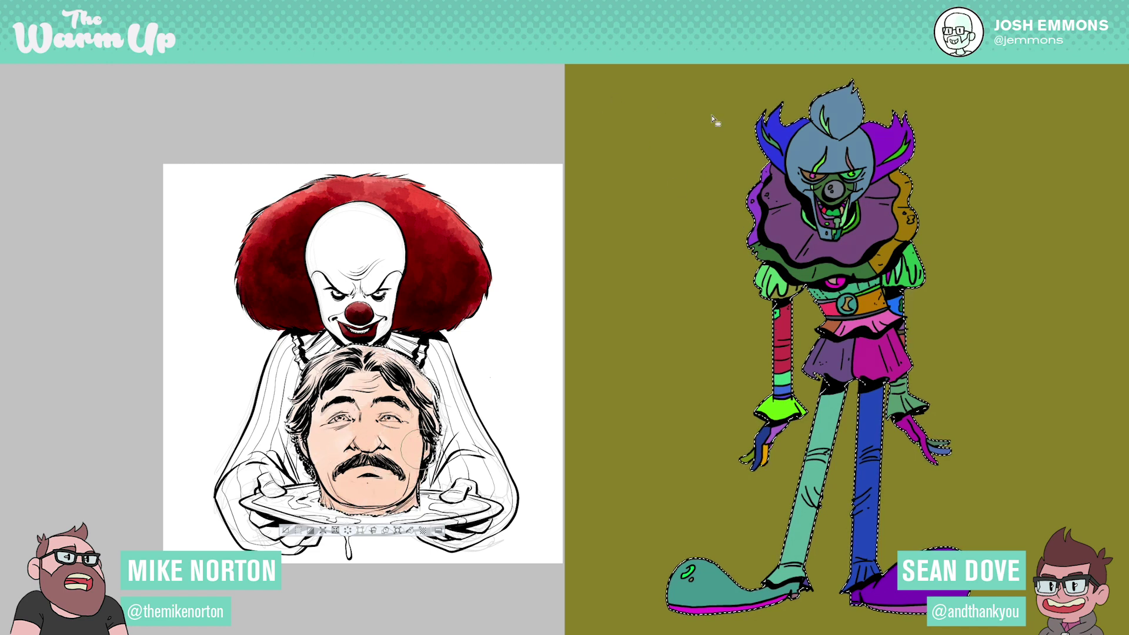
pyautogui.press('Delete')
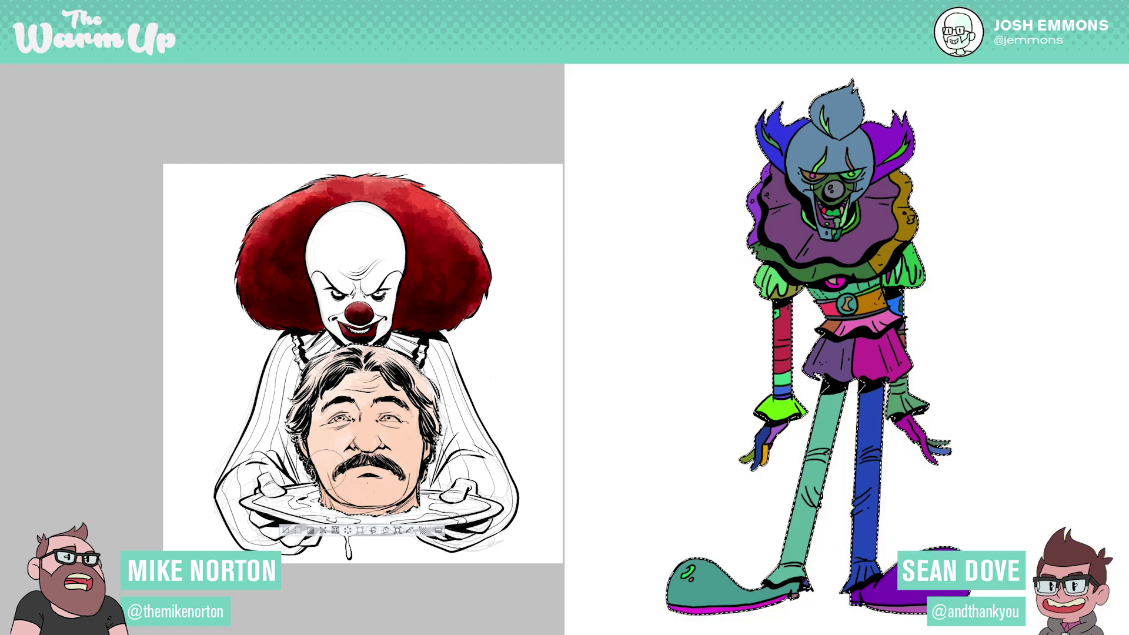
pyautogui.hotkey('ctrl', 'd')
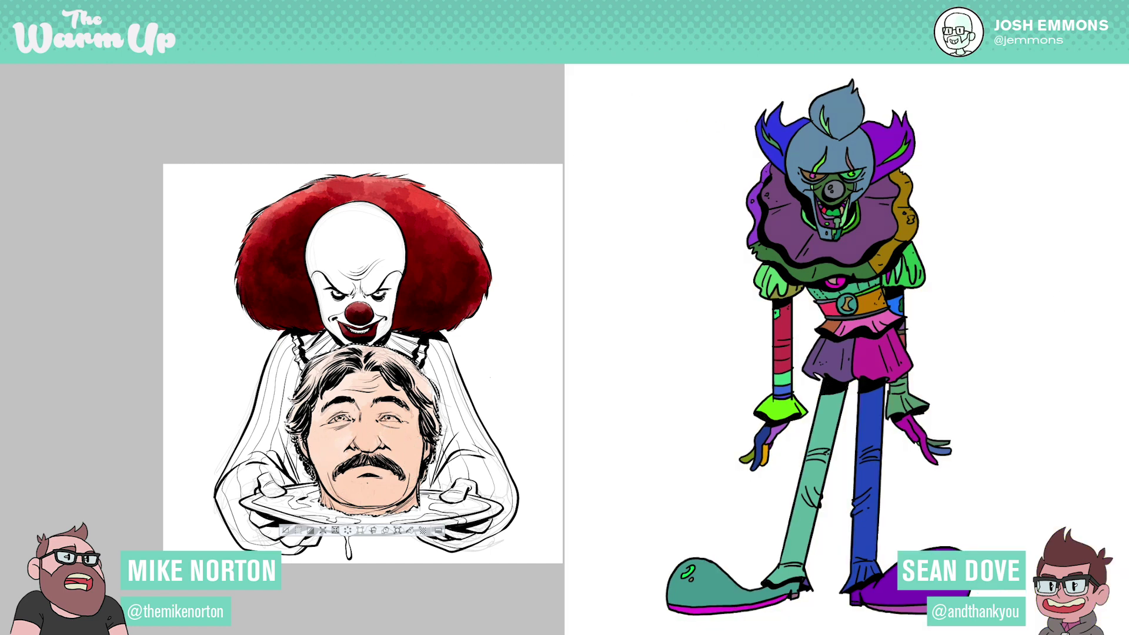
pyautogui.moveTo(333, 402)
pyautogui.mouseDown()
pyautogui.moveTo(356, 389)
pyautogui.moveTo(344, 398)
pyautogui.mouseUp()
pyautogui.hotkey('ctrl', 'z')
# - Set the fill color to red (f4271d) and fill both side hair tufts of the full-body clown
pyautogui.moveTo(482, 302); pyautogui.dragTo(666, 236)
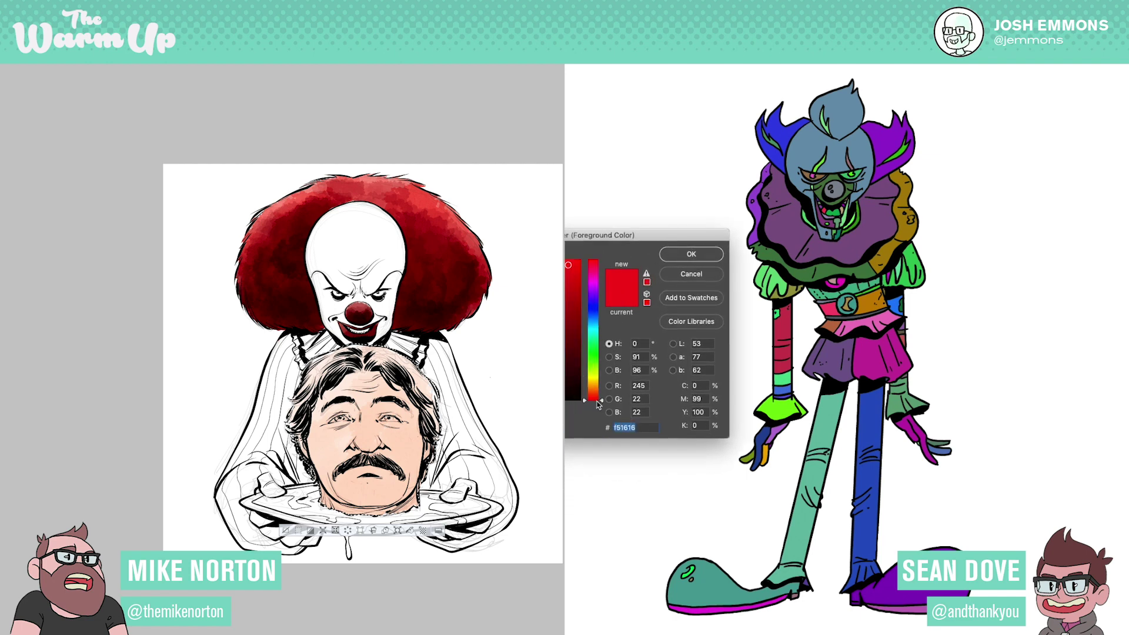
pyautogui.moveTo(597, 405); pyautogui.dragTo(600, 399)
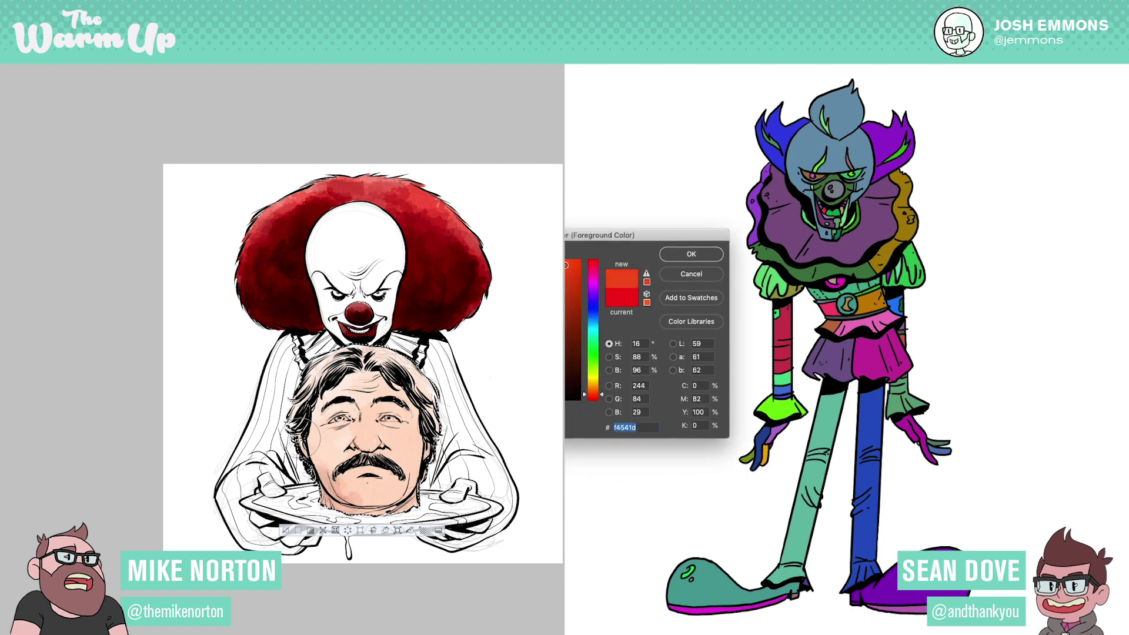
pyautogui.moveTo(602, 398); pyautogui.dragTo(603, 403)
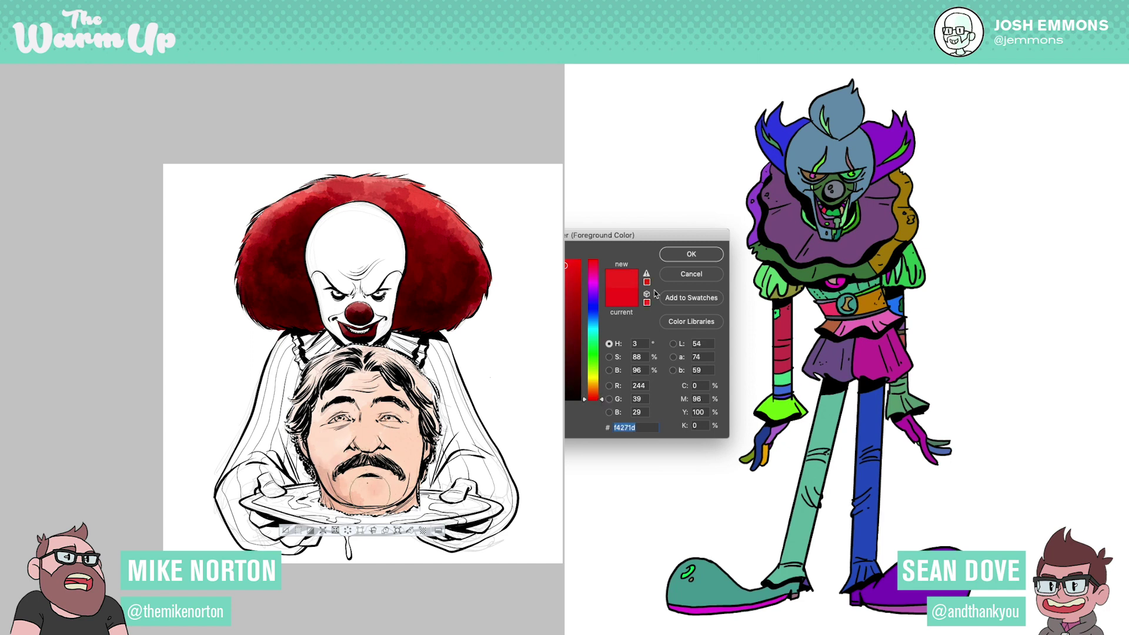
pyautogui.click(680, 259)
pyautogui.click(791, 128)
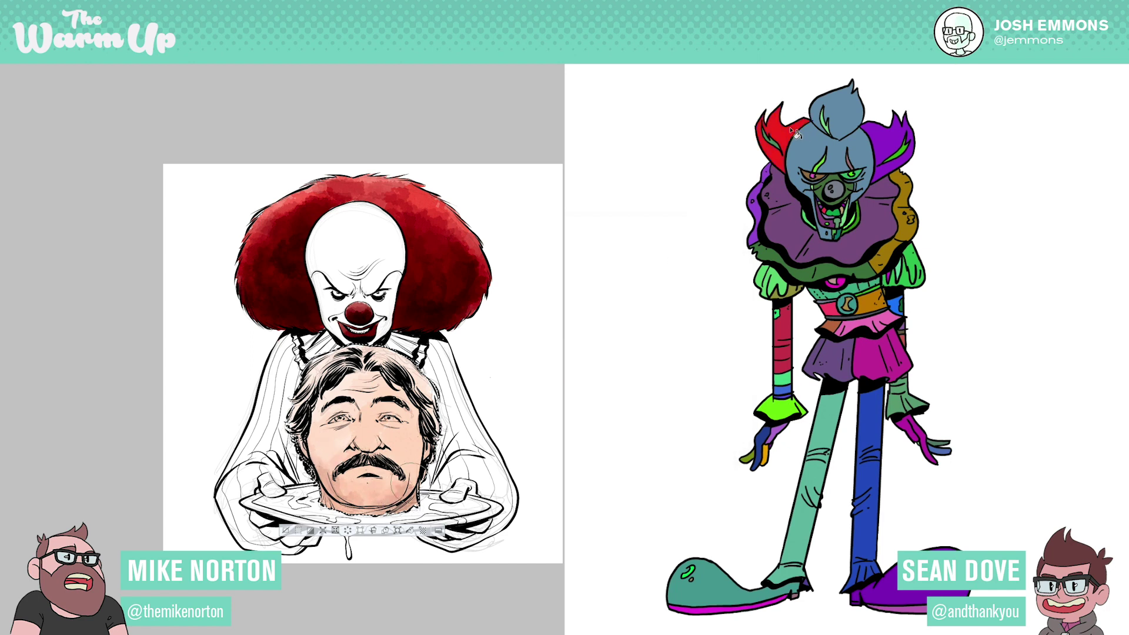
pyautogui.click(860, 115)
pyautogui.hotkey('ctrl', 'z')
pyautogui.click(894, 138)
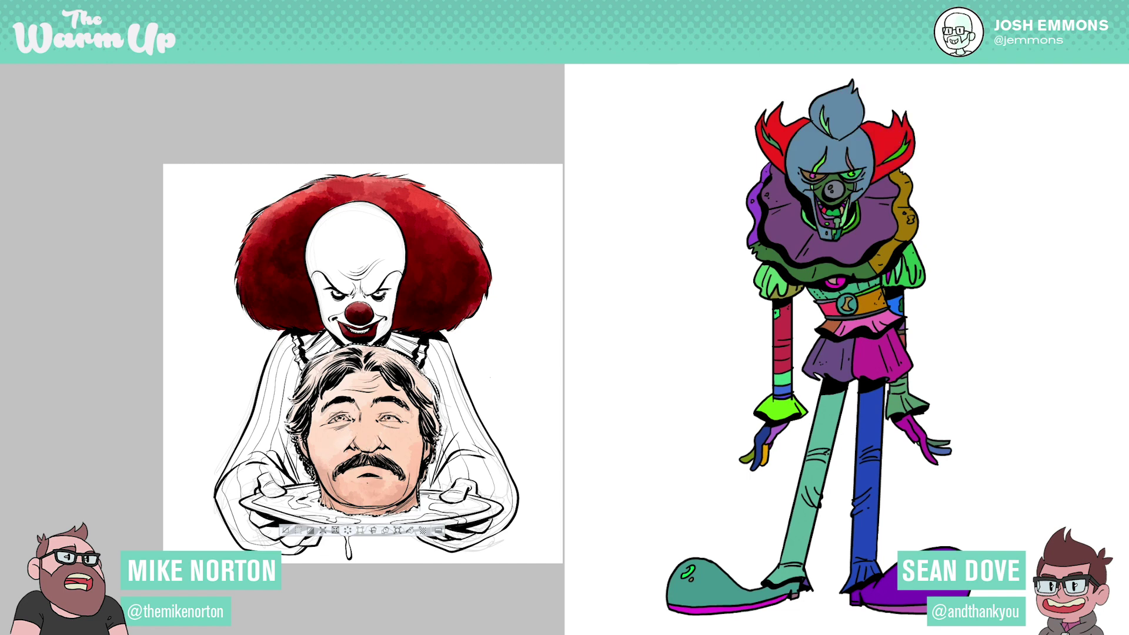
# - Lasso the full-body clown's top hair tuft, fill it with the same red, and deselect
pyautogui.moveTo(812, 89)
pyautogui.mouseDown()
pyautogui.moveTo(807, 123)
pyautogui.moveTo(826, 138)
pyautogui.moveTo(846, 145)
pyautogui.moveTo(869, 131)
pyautogui.moveTo(851, 67)
pyautogui.moveTo(810, 82)
pyautogui.mouseUp()
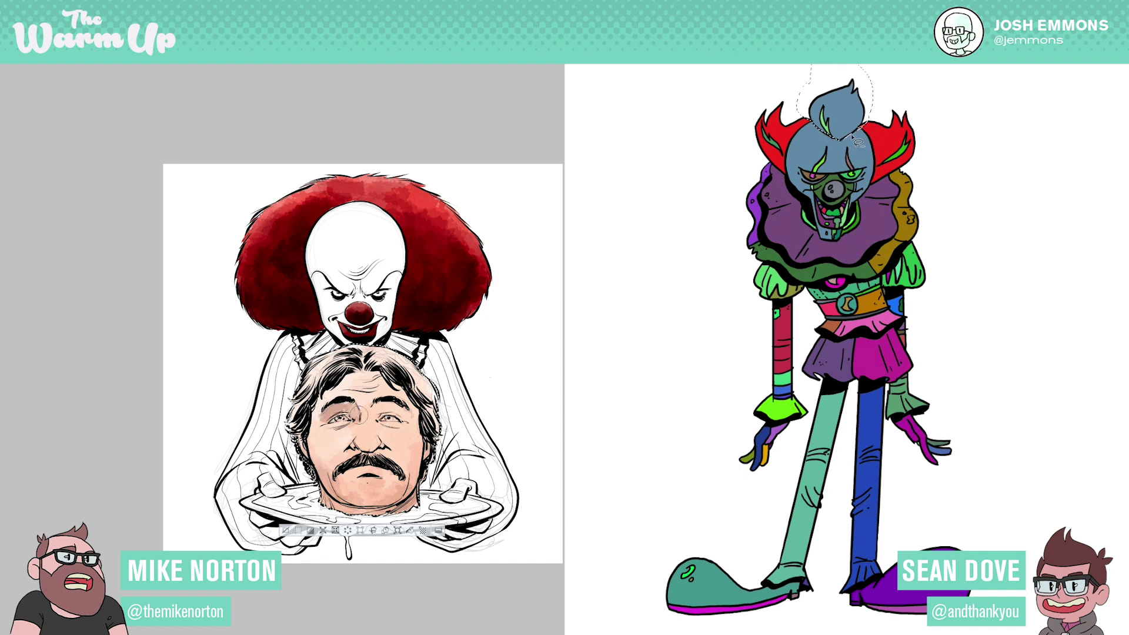
pyautogui.click(845, 119)
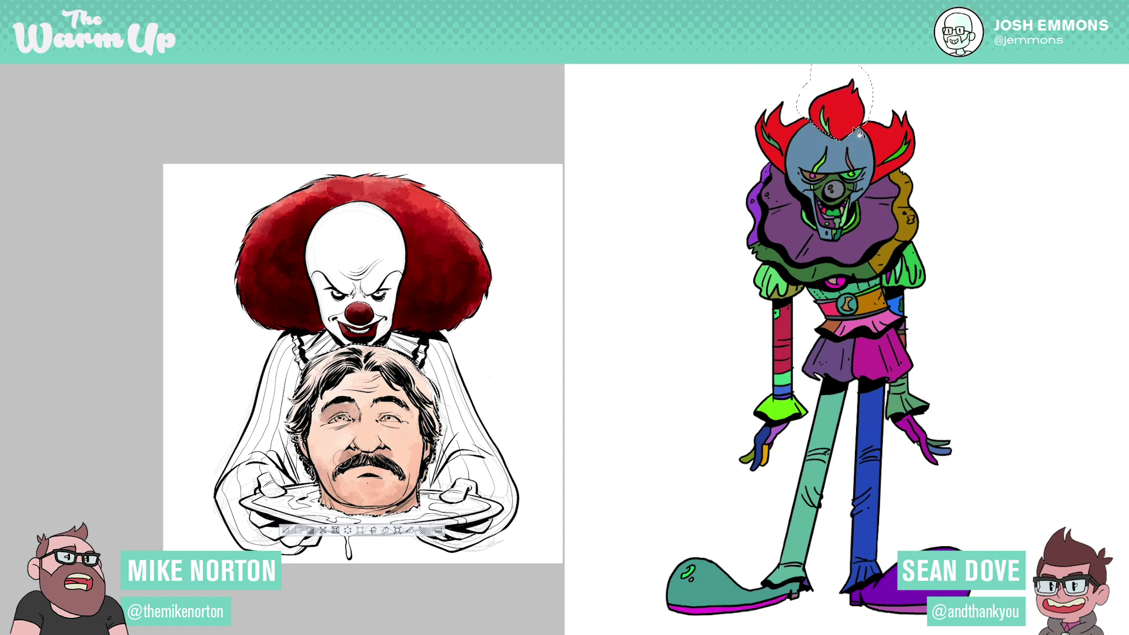
pyautogui.press('super+d')
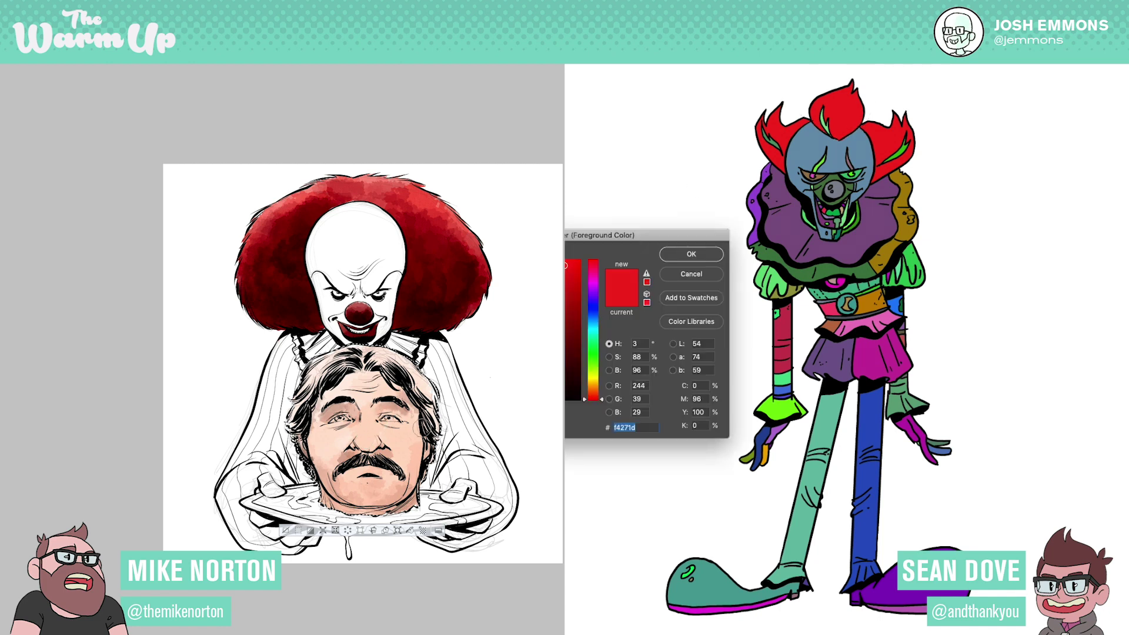
# - Set the fill color to a very pale cyan (eafffd) and fill the full-body clown's face with it
pyautogui.click(535, 273)
pyautogui.click(662, 254)
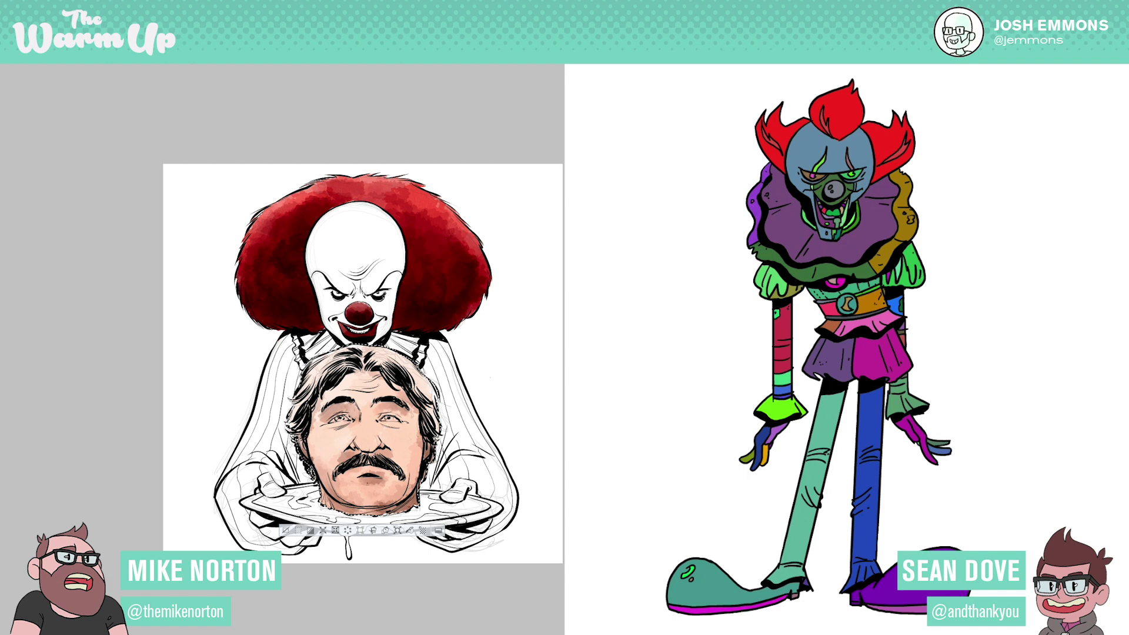
pyautogui.click(566, 331)
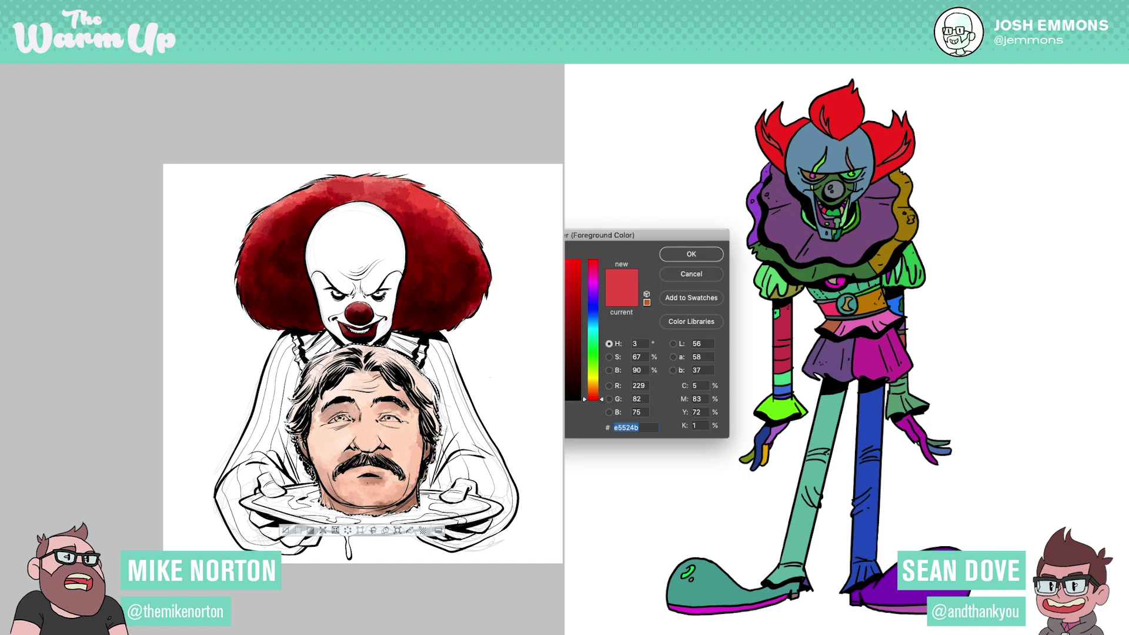
pyautogui.click(819, 143)
pyautogui.moveTo(500, 305); pyautogui.dragTo(451, 260)
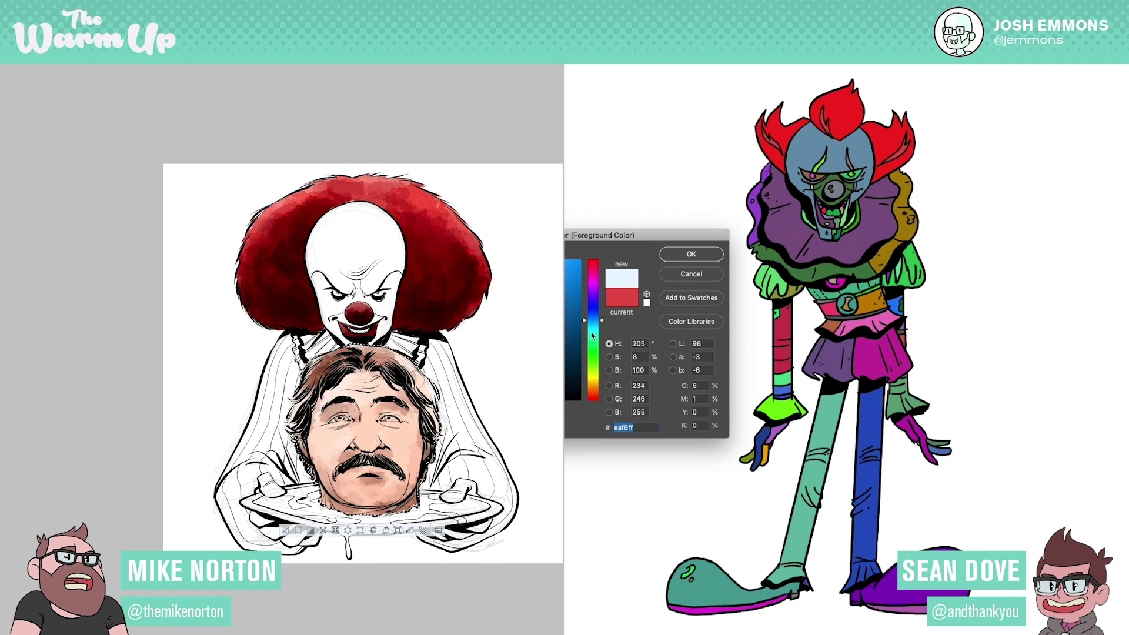
pyautogui.click(590, 331)
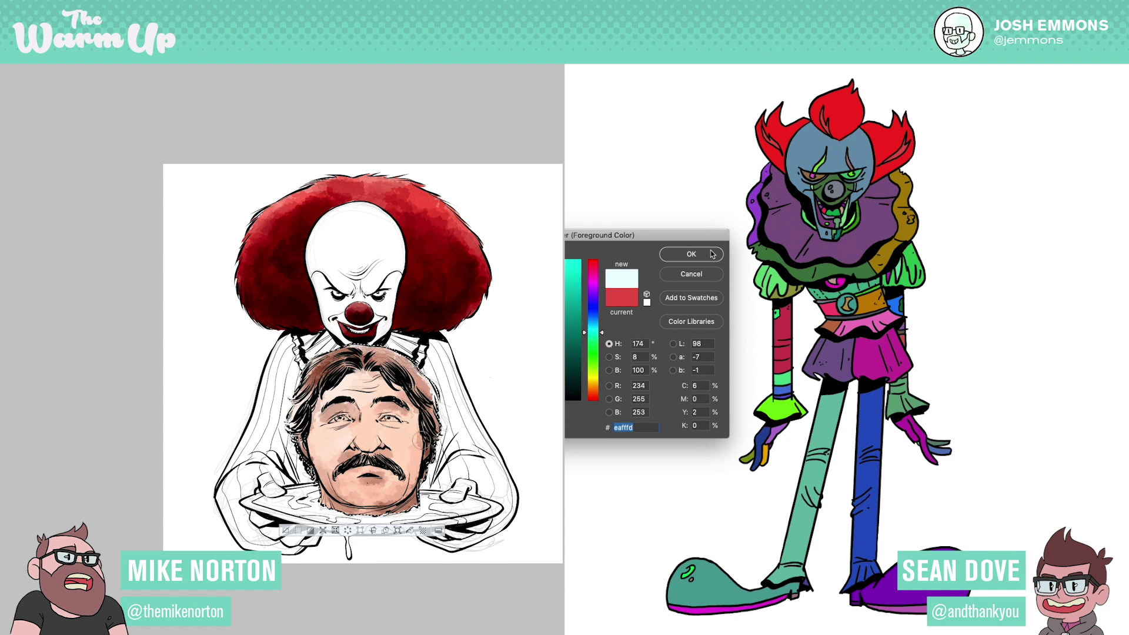
pyautogui.click(691, 254)
pyautogui.click(833, 160)
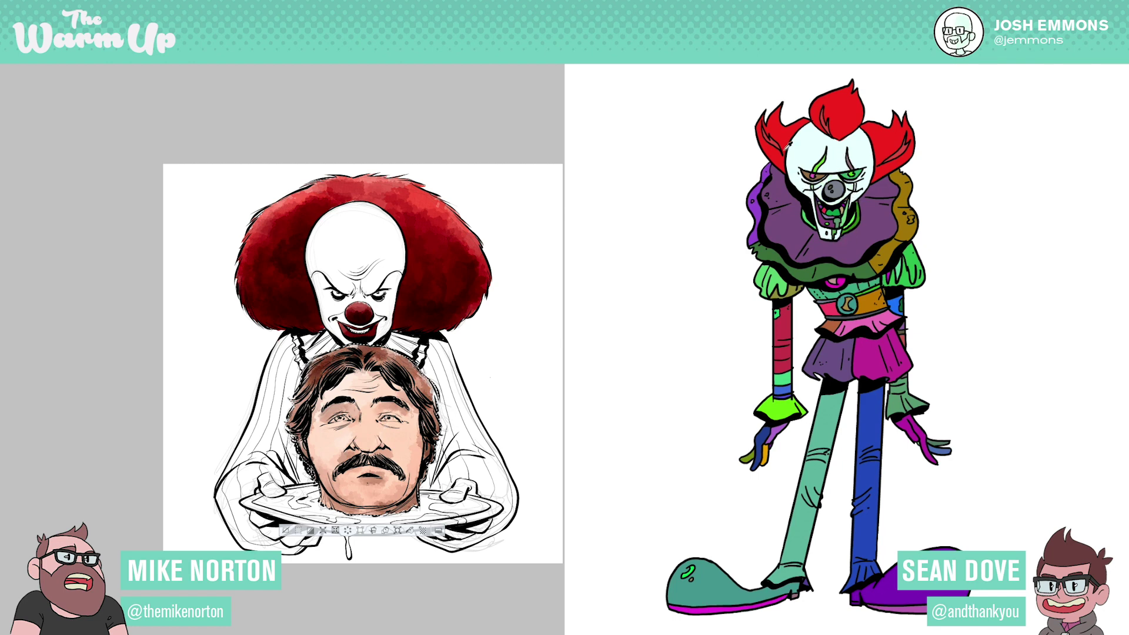
# - Set the fill color to a deeper red (da1d1d) and fill the full-body clown's nose, eyes and mouth areas
pyautogui.click(565, 357)
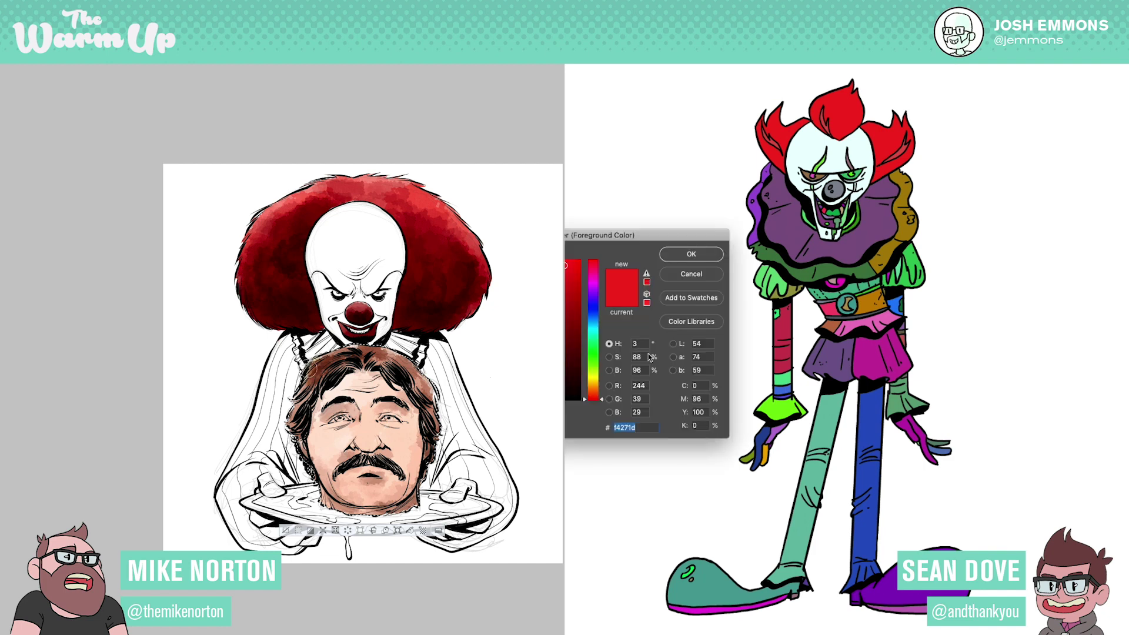
pyautogui.moveTo(601, 404); pyautogui.dragTo(605, 254)
pyautogui.click(569, 273)
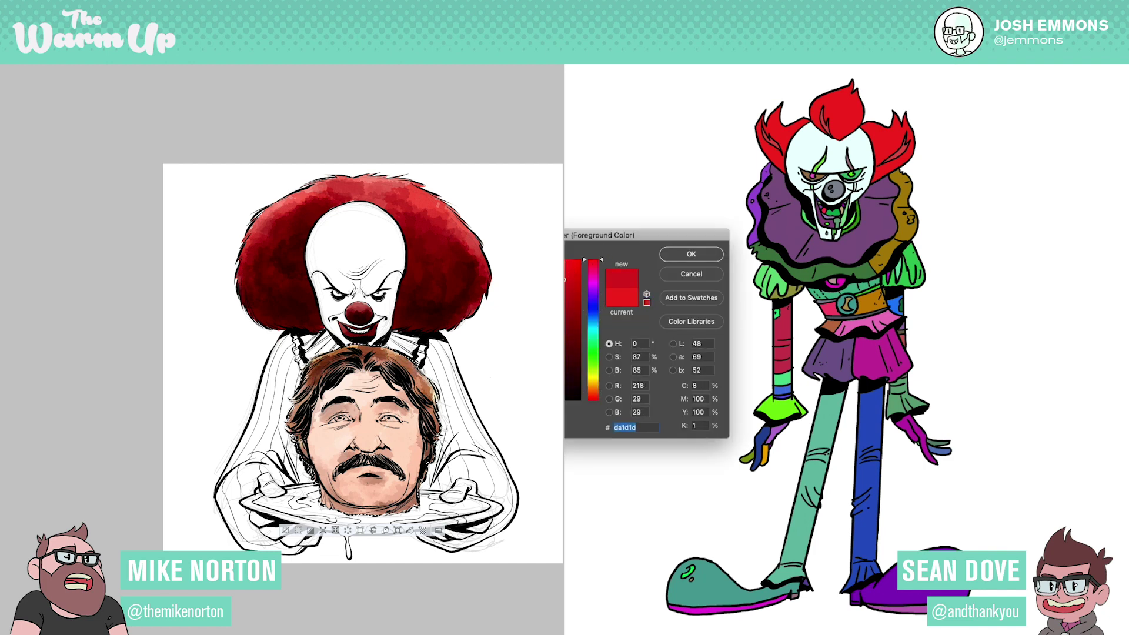
pyautogui.click(692, 253)
pyautogui.click(829, 221)
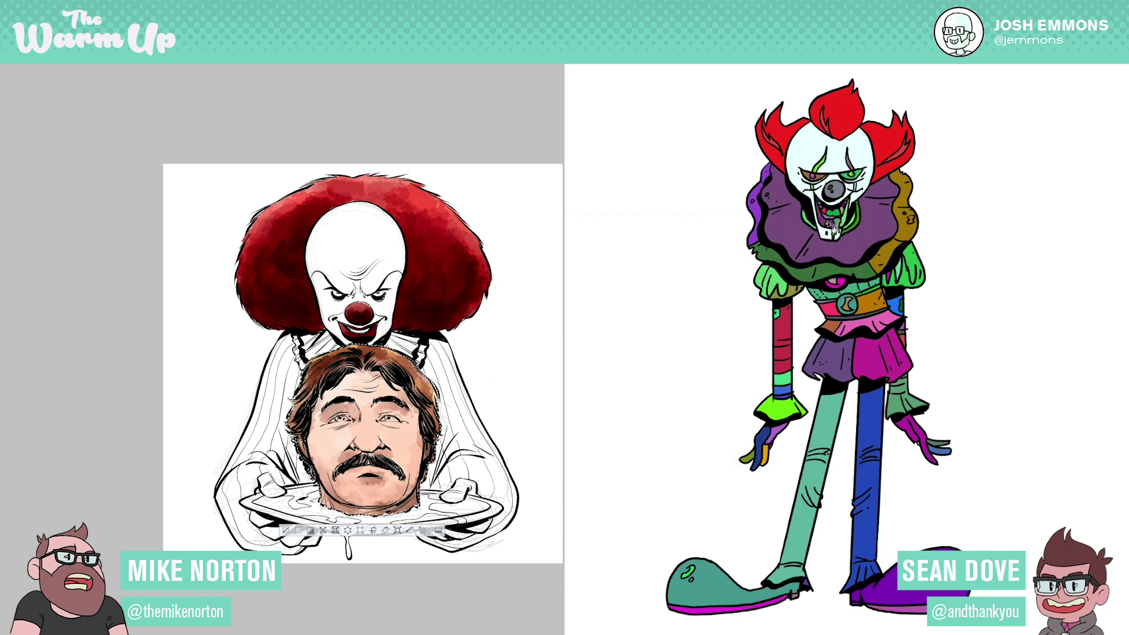
pyautogui.click(842, 221)
pyautogui.moveTo(844, 202); pyautogui.dragTo(826, 189)
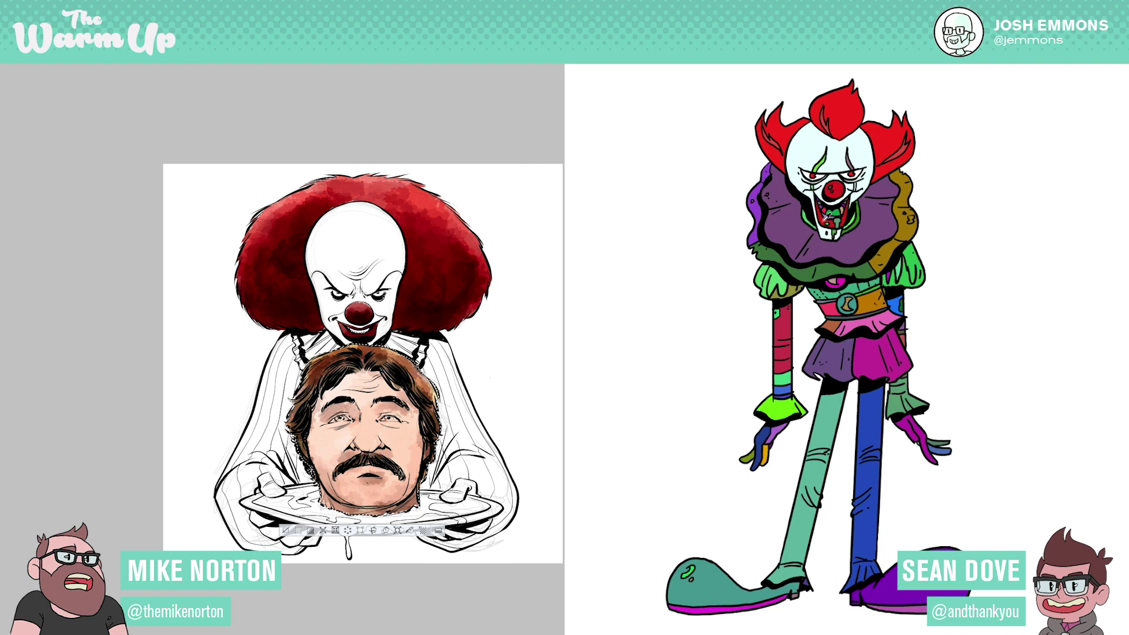
# - Pick a muted red and fill the remaining green makeup streak above the full-body clown's eye
pyautogui.click(528, 303)
pyautogui.click(692, 254)
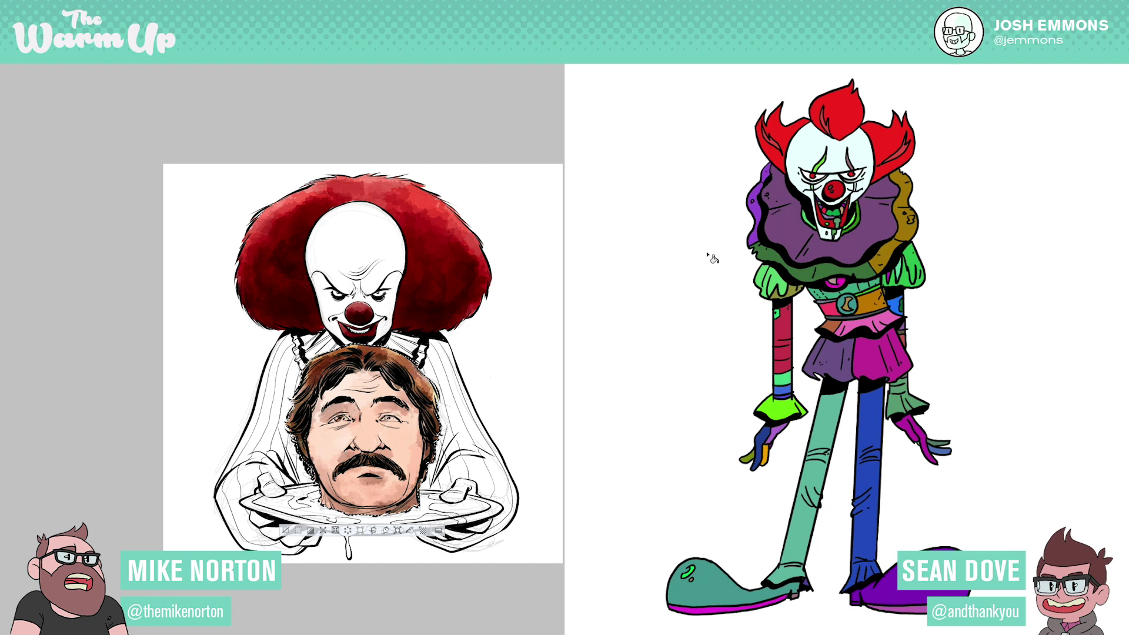
pyautogui.click(821, 165)
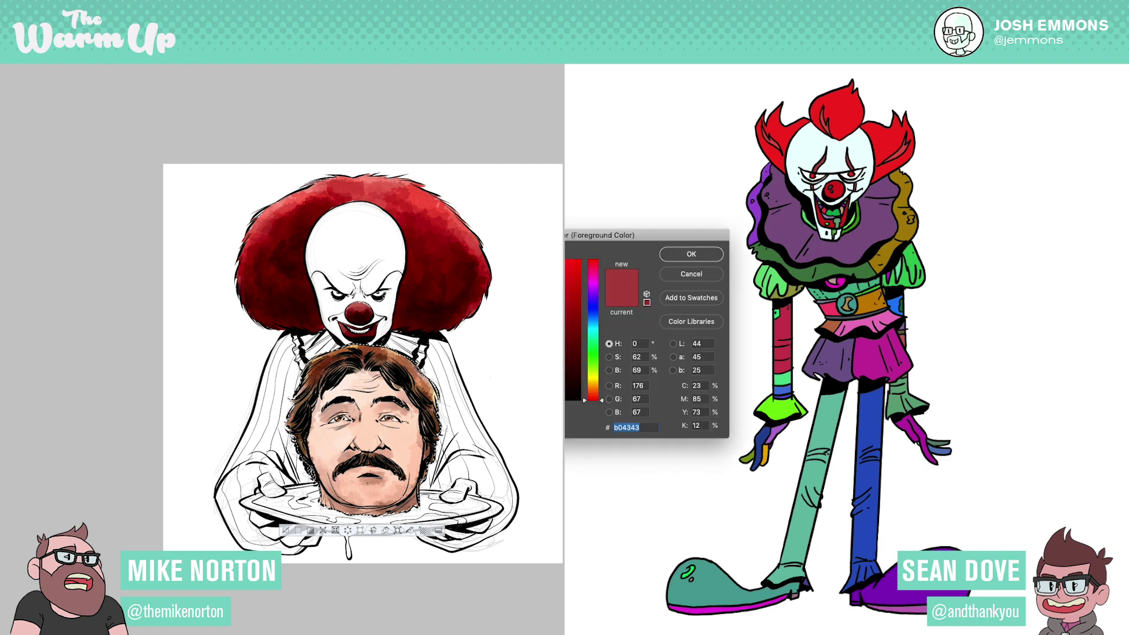
# - Set the fill color to pale cream yellow (f8f0c3) and fill the full-body clown's teeth
pyautogui.moveTo(597, 388); pyautogui.dragTo(599, 381)
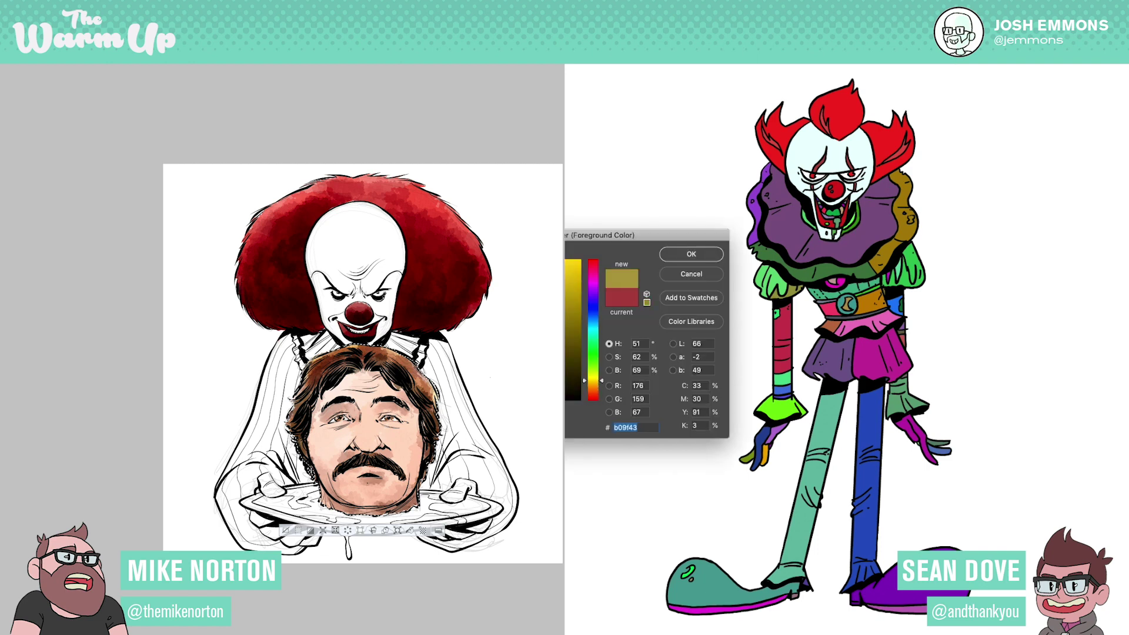
pyautogui.click(675, 256)
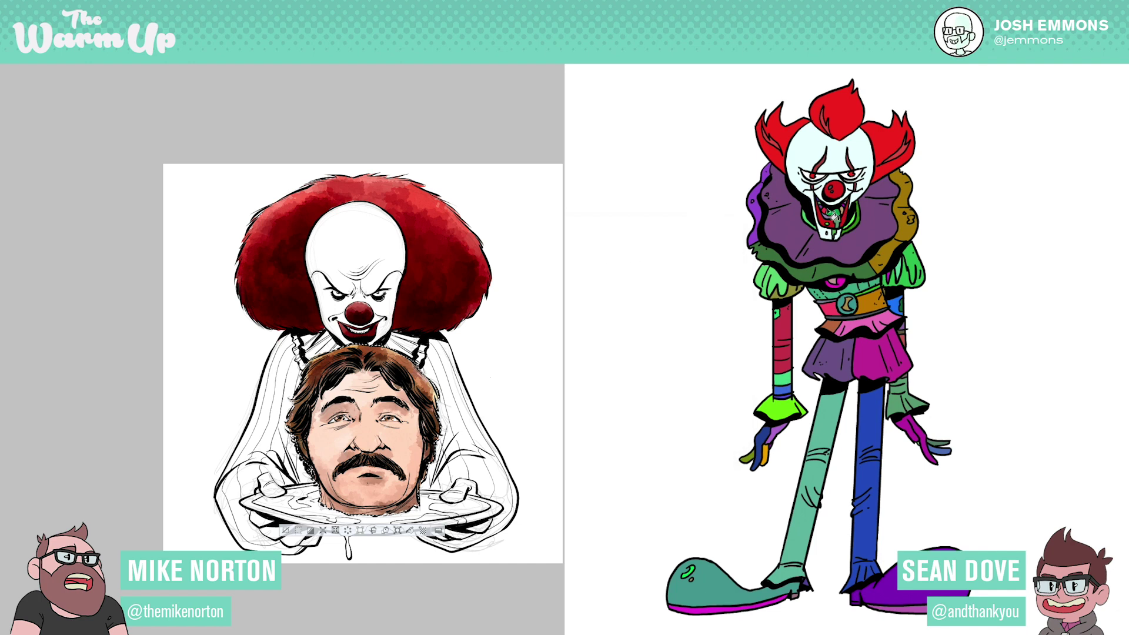
pyautogui.moveTo(833, 221); pyautogui.dragTo(851, 217)
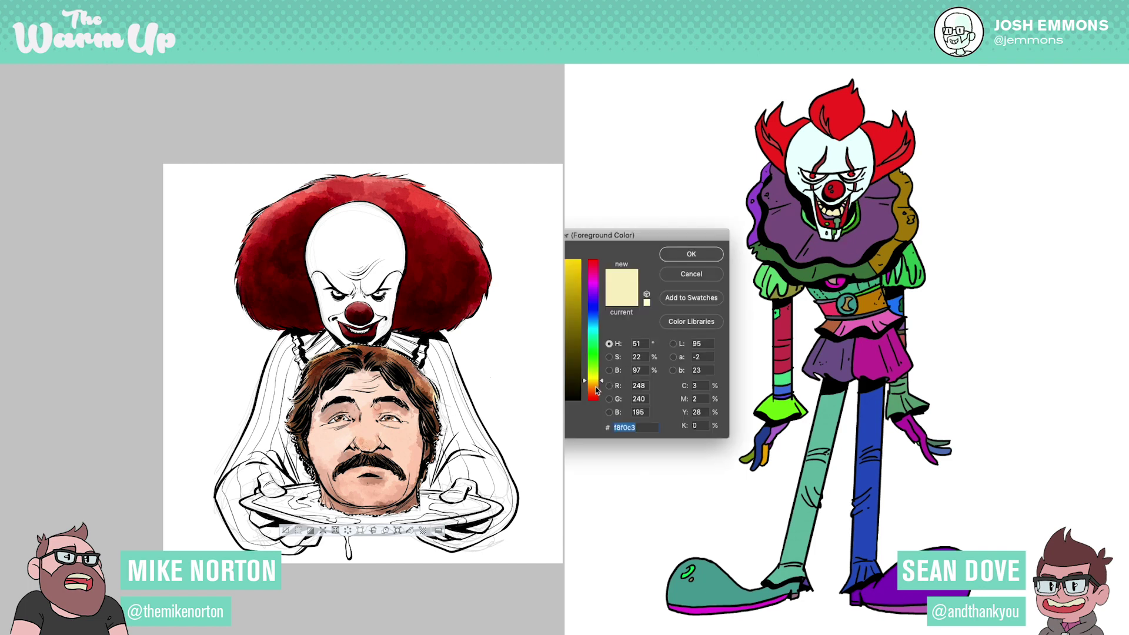
# - Set the fill color to bright red (ff0e0e) and fill the remaining green area in the full-body clown's mouth
pyautogui.moveTo(597, 388); pyautogui.dragTo(594, 403)
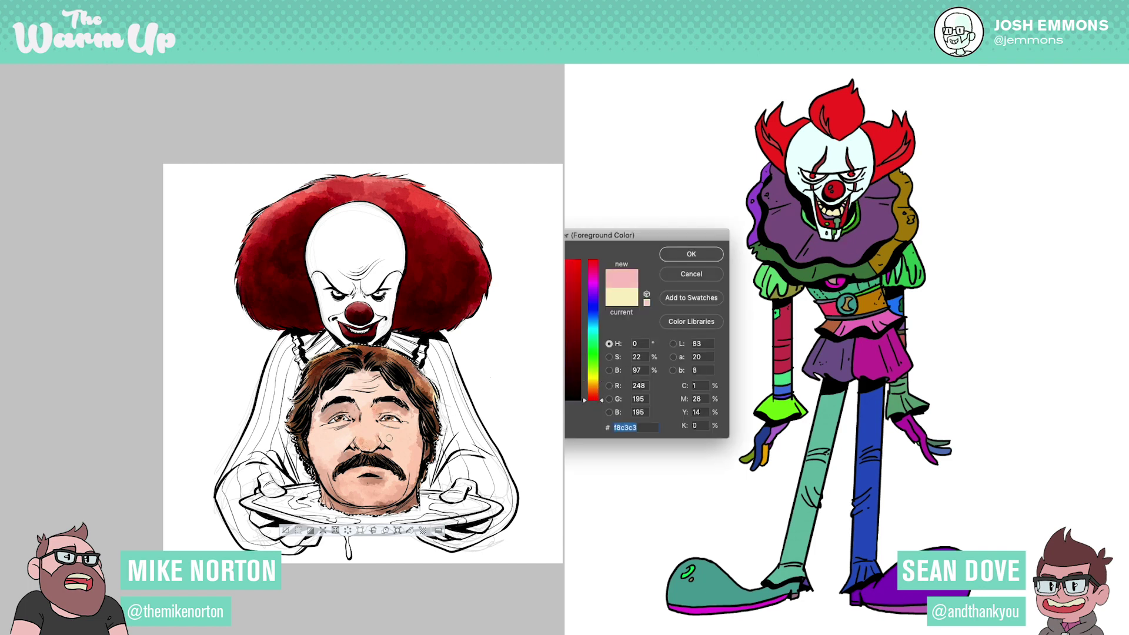
pyautogui.click(688, 254)
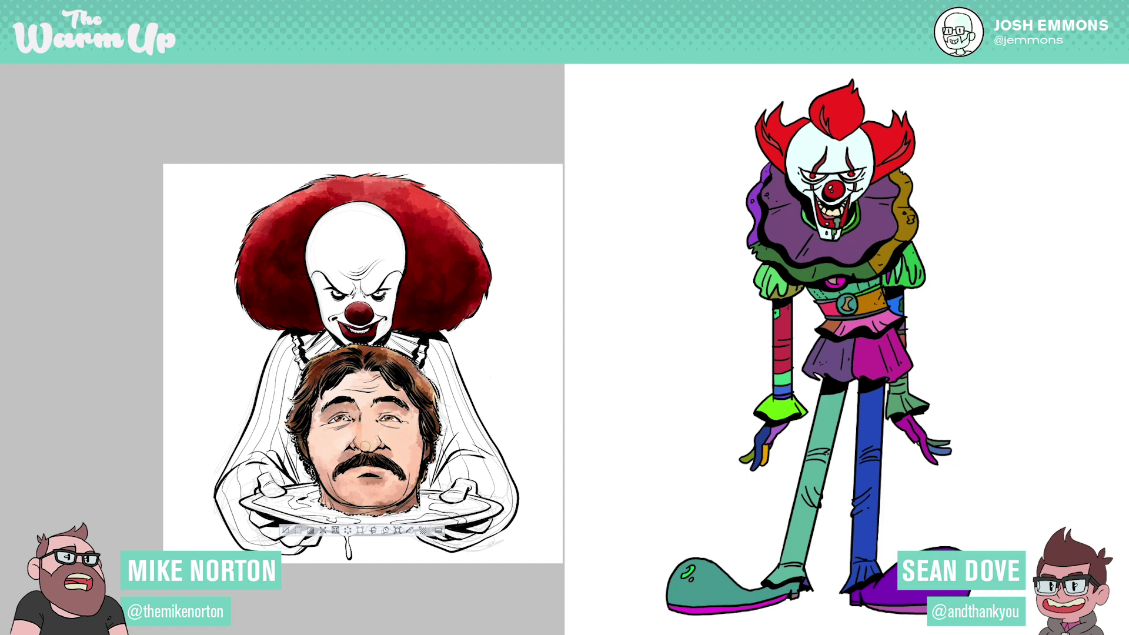
pyautogui.click(566, 353)
pyautogui.click(572, 259)
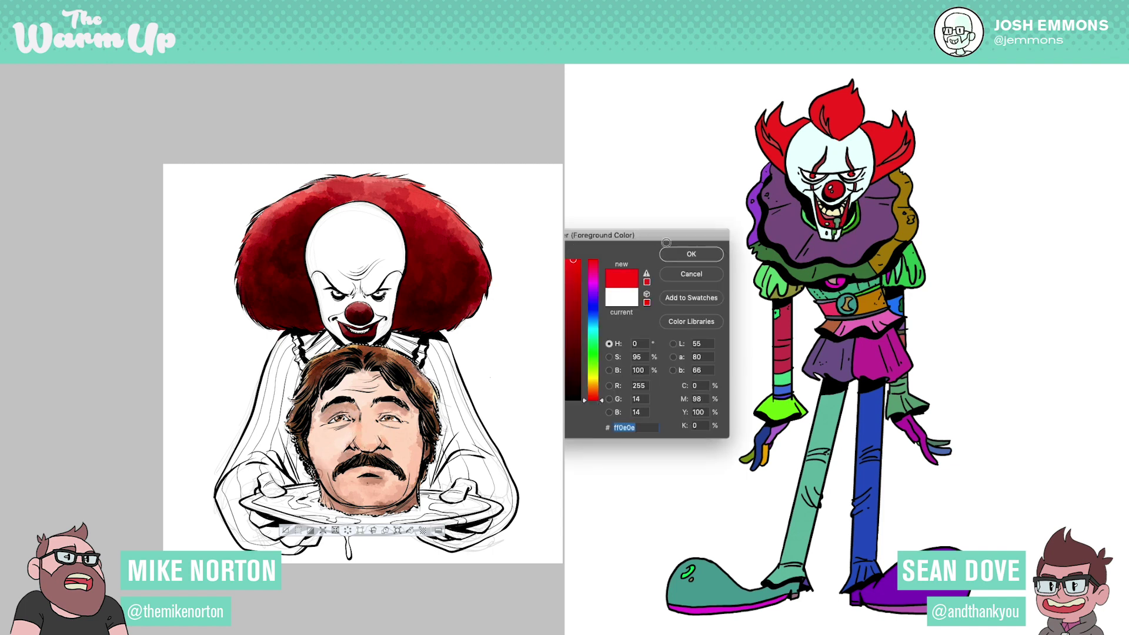
pyautogui.click(706, 252)
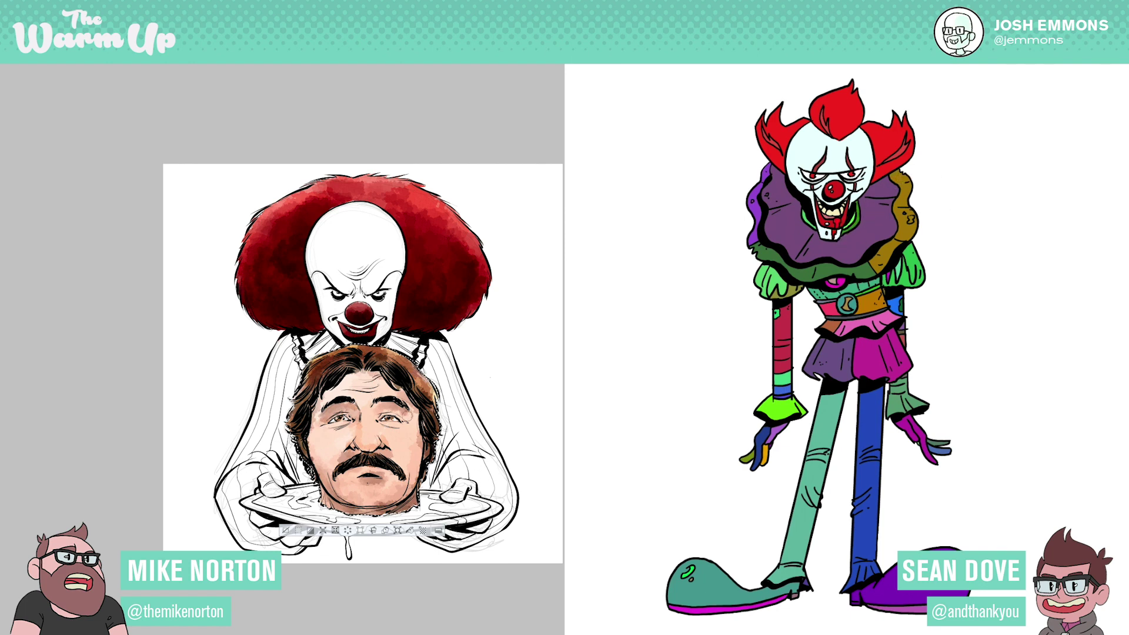
# - Set the fill color to pale yellow (f4eb9d) and fill all sections of the full-body clown's ruffled collar
pyautogui.click(810, 157)
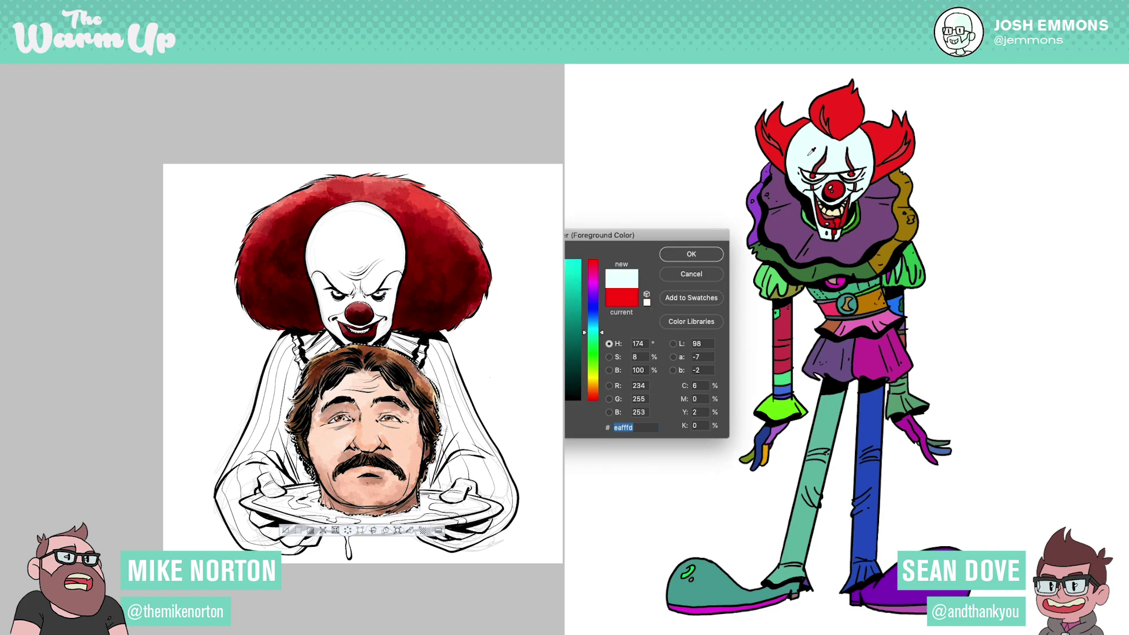
pyautogui.click(594, 376)
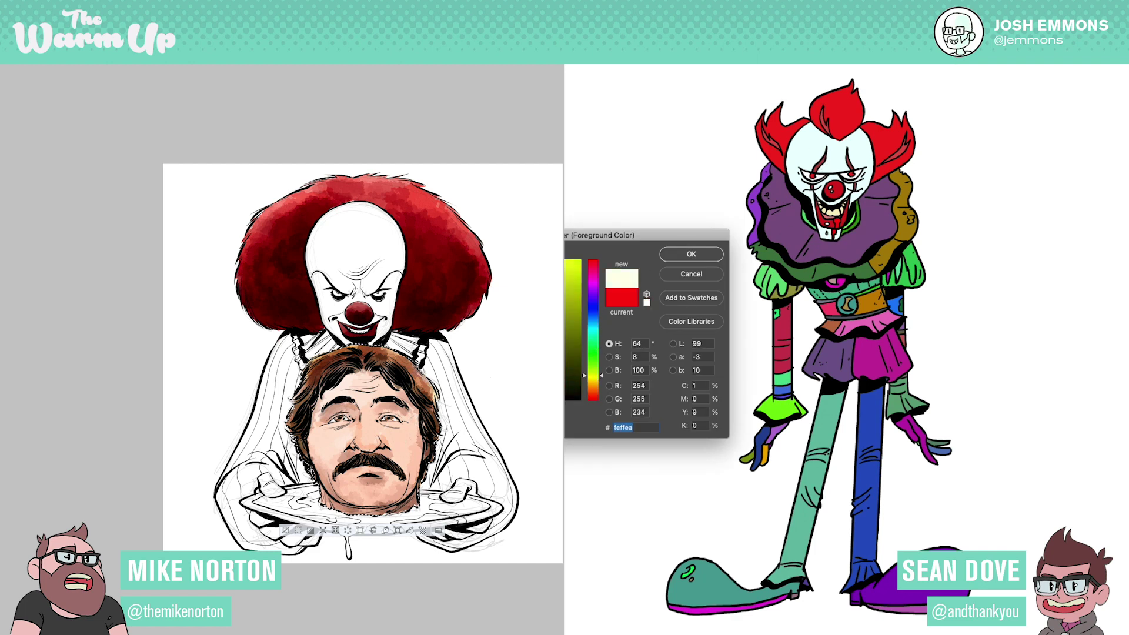
pyautogui.click(475, 272)
pyautogui.moveTo(598, 375); pyautogui.dragTo(608, 334)
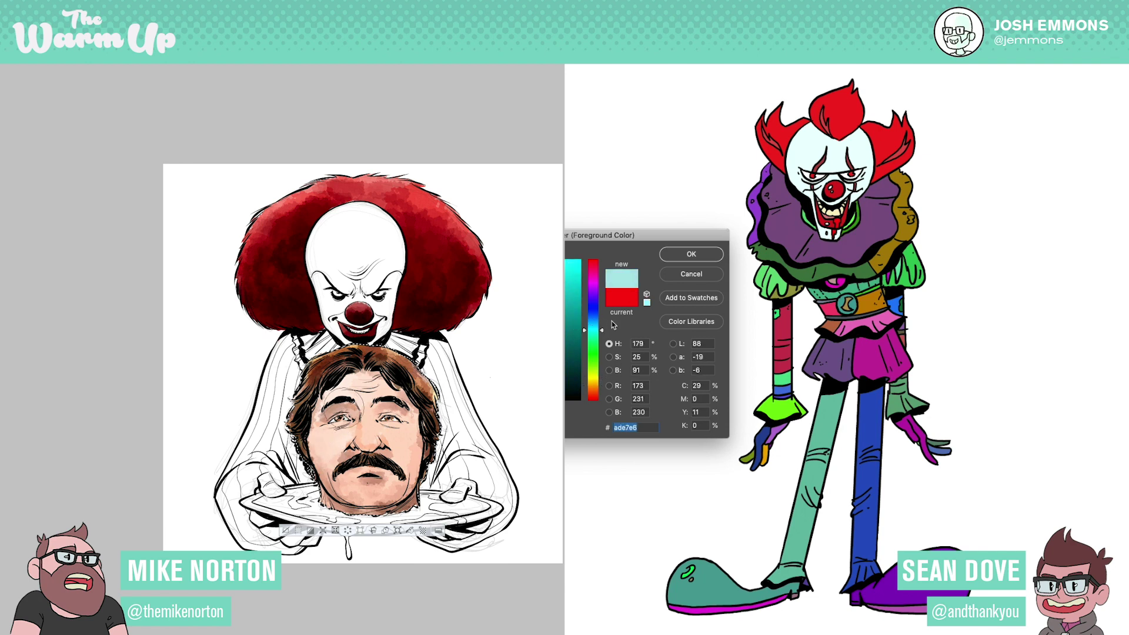
pyautogui.click(594, 377)
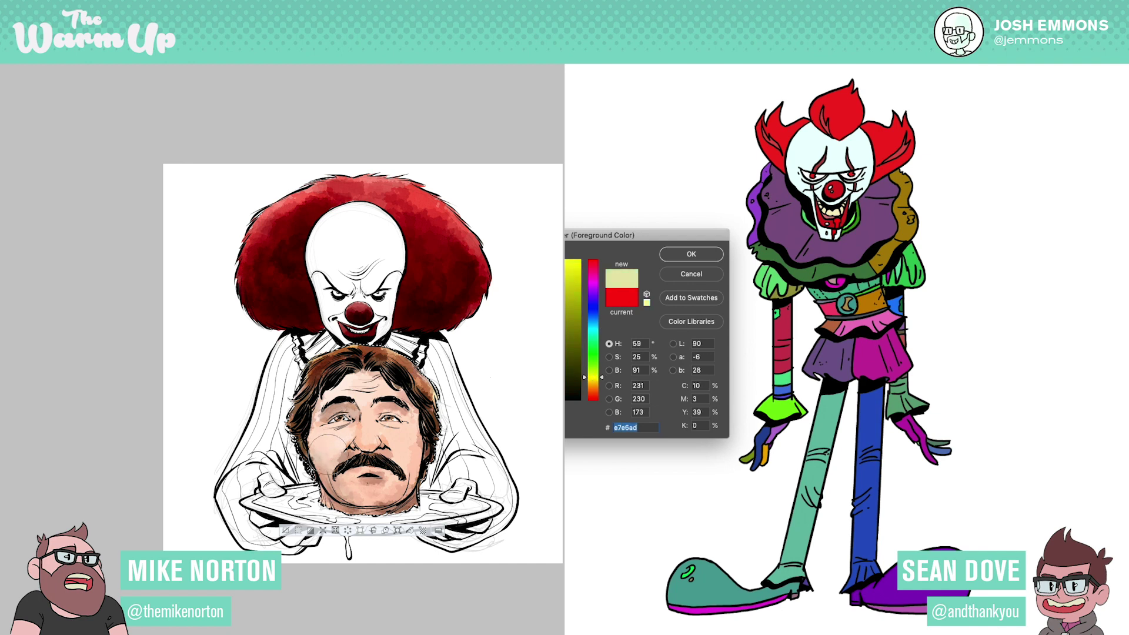
pyautogui.moveTo(475, 272)
pyautogui.mouseDown()
pyautogui.moveTo(485, 260)
pyautogui.moveTo(484, 294)
pyautogui.moveTo(491, 265)
pyautogui.mouseUp()
pyautogui.moveTo(602, 381)
pyautogui.mouseDown()
pyautogui.moveTo(604, 356)
pyautogui.moveTo(602, 380)
pyautogui.mouseUp()
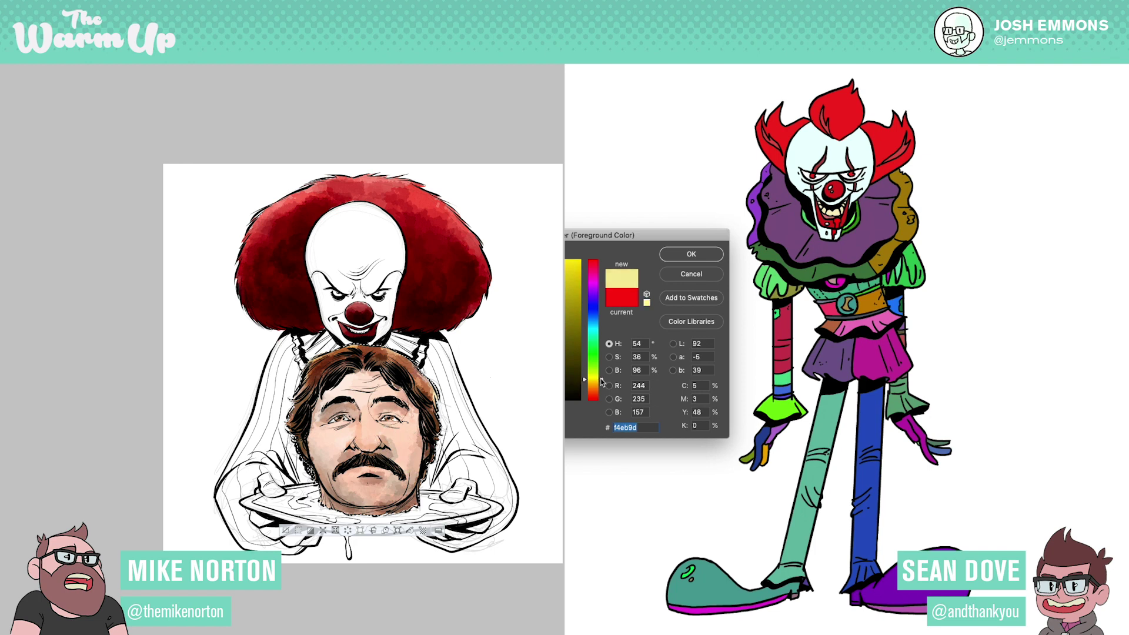
pyautogui.click(679, 255)
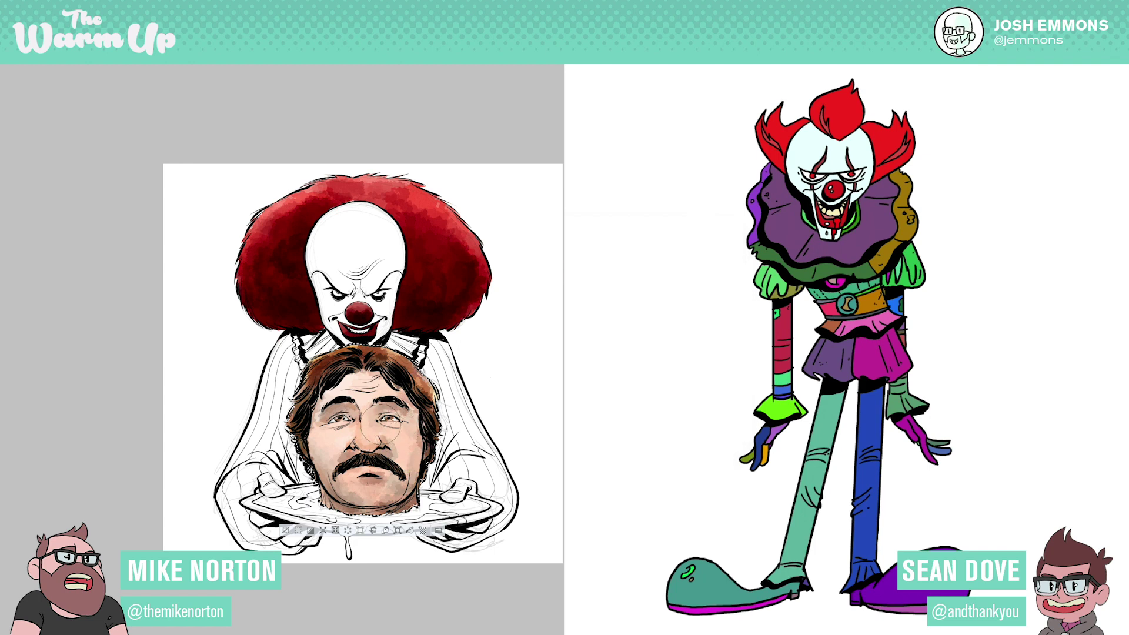
pyautogui.click(875, 226)
pyautogui.click(832, 268)
pyautogui.click(766, 236)
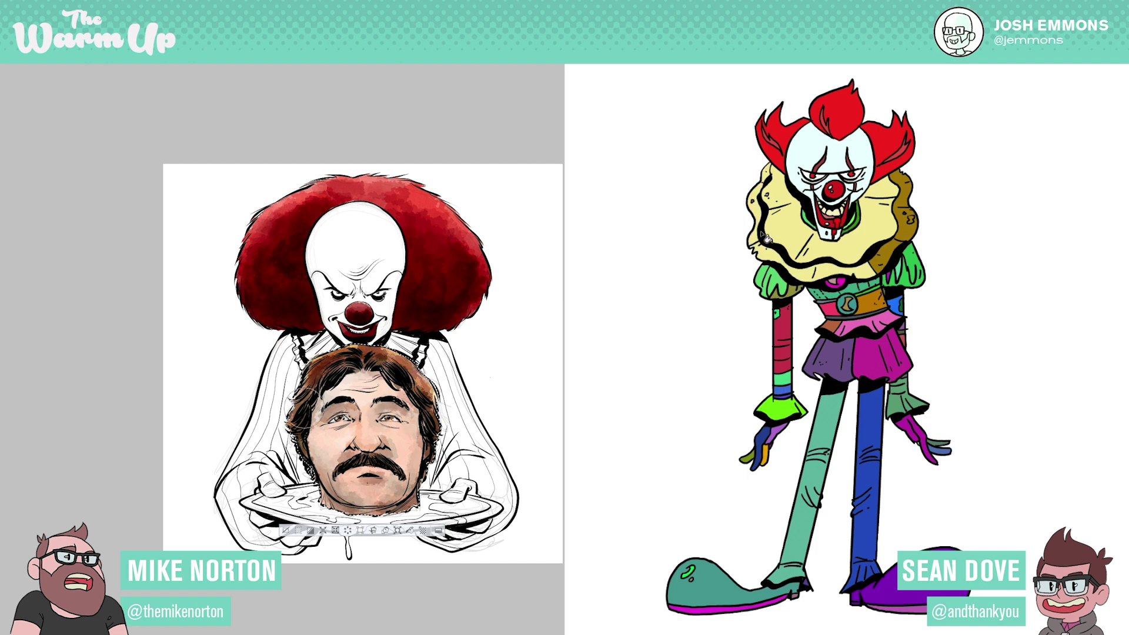
pyautogui.click(899, 241)
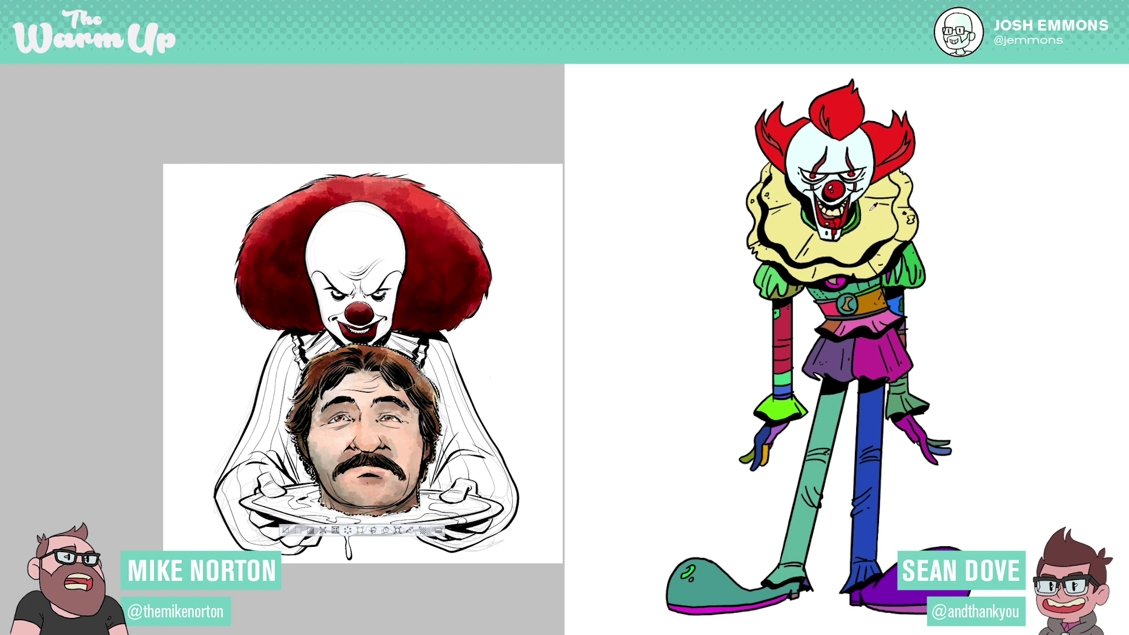
# - Fill the full-body clown's hands and fingers with the face's pale off-white (eafffd)
pyautogui.click(765, 439)
pyautogui.click(765, 454)
pyautogui.click(753, 453)
pyautogui.click(915, 433)
pyautogui.click(939, 451)
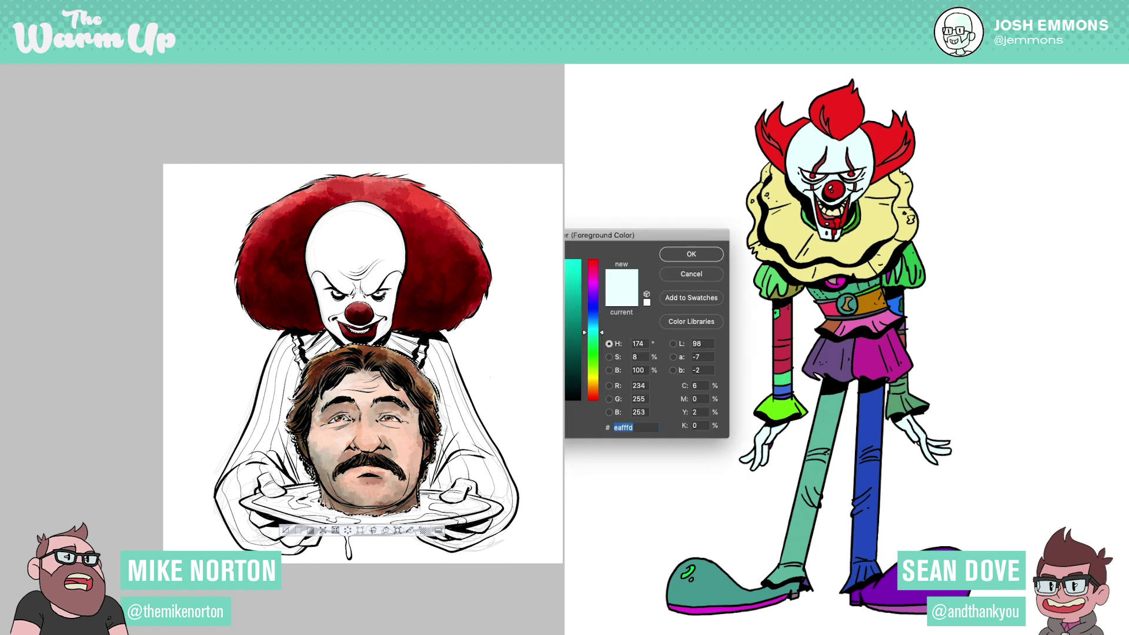
# - Set the fill color to light blue (bcdaf3) and recolor the full-body clown's ruffled collar
pyautogui.moveTo(598, 323); pyautogui.dragTo(595, 319)
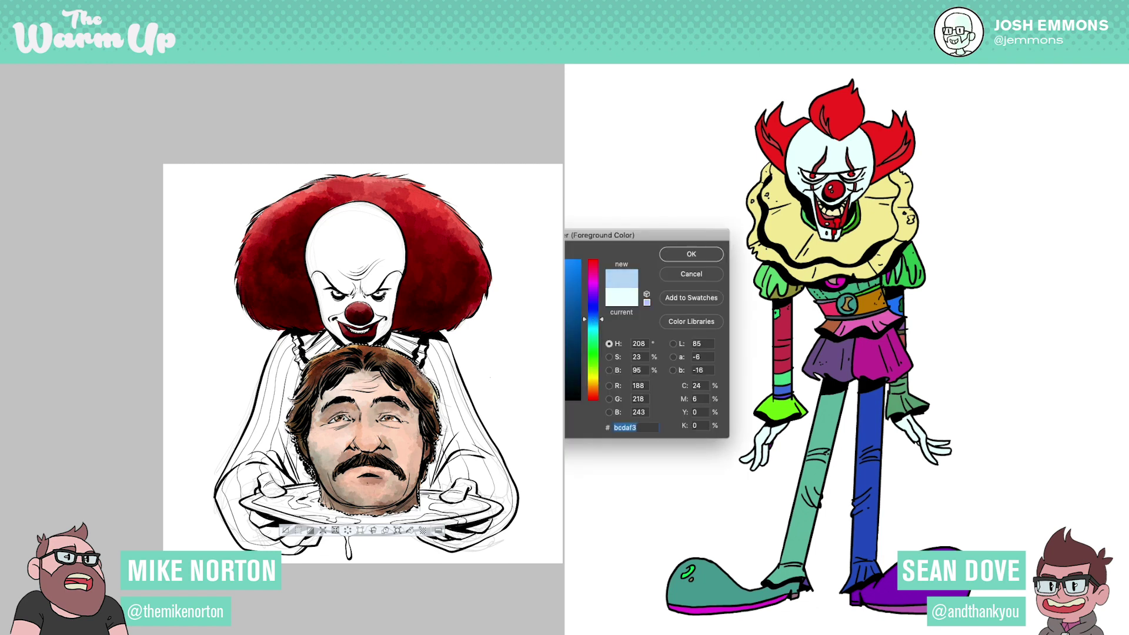
pyautogui.click(691, 253)
pyautogui.click(870, 255)
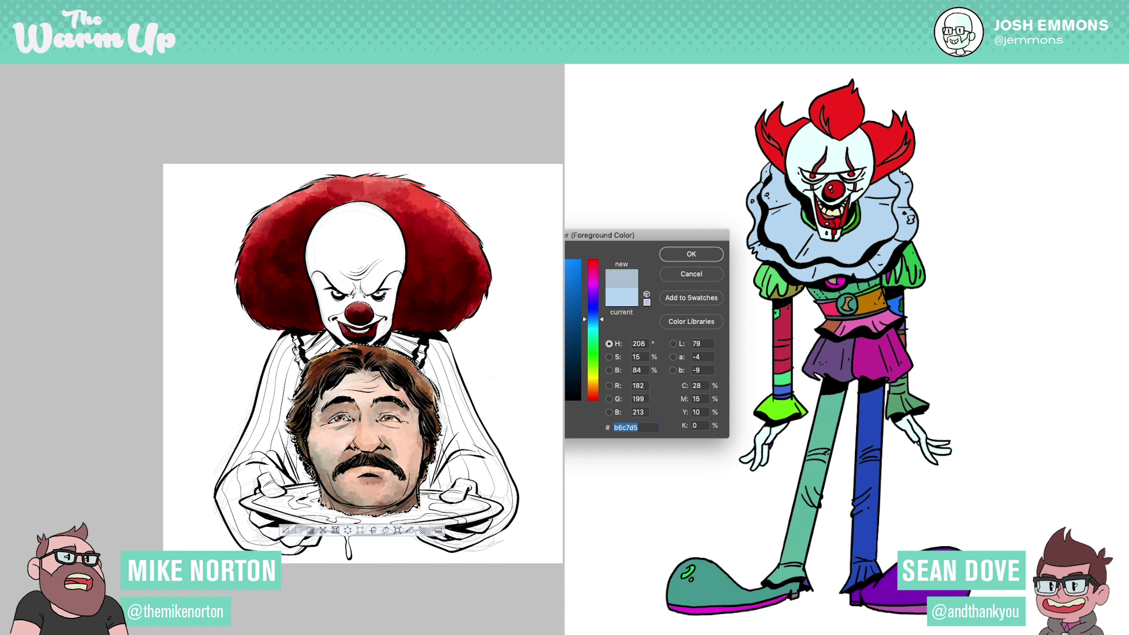
# - Set the fill color to gray-blue (b6c7d5) and fill the full-body clown's puffed shoulders, torso and waist ruffle
pyautogui.click(695, 257)
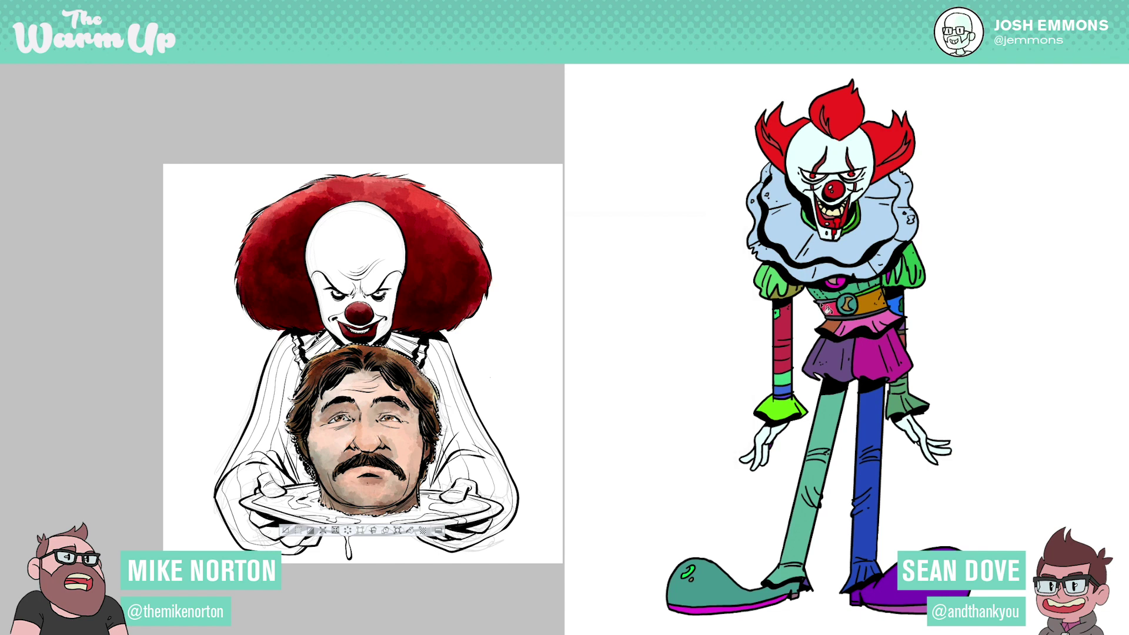
pyautogui.click(792, 292)
pyautogui.click(900, 280)
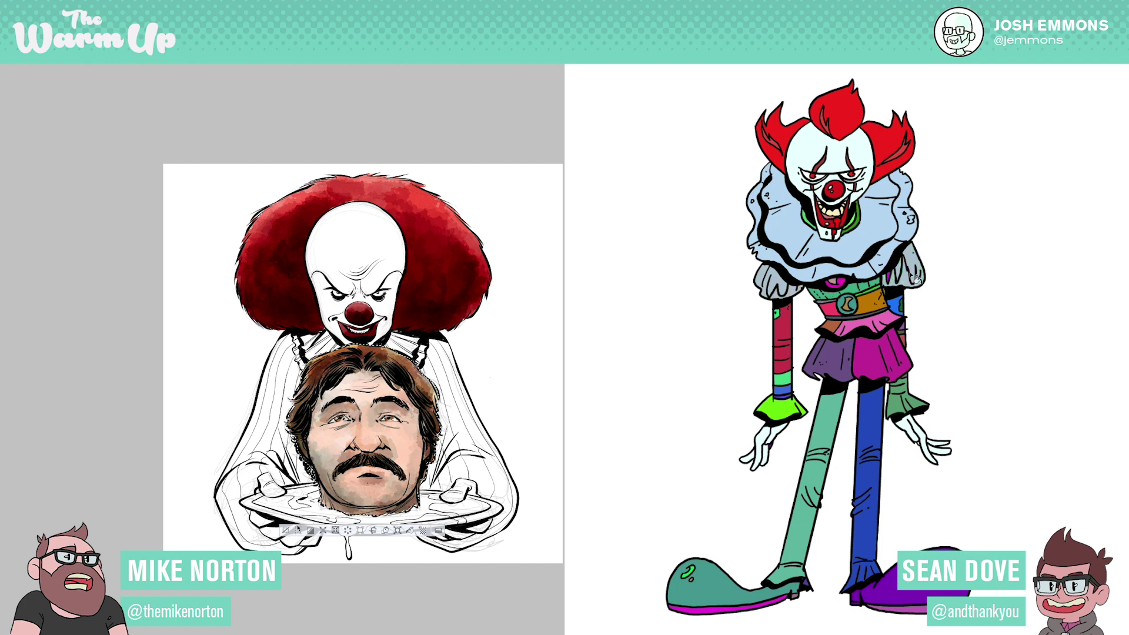
pyautogui.click(865, 293)
pyautogui.click(839, 323)
# - Select the collar trim on both sides of the serving clown, and fill the full-body clown's costume buttons with red sampled from its face
pyautogui.hotkey('ctrl', 'd')
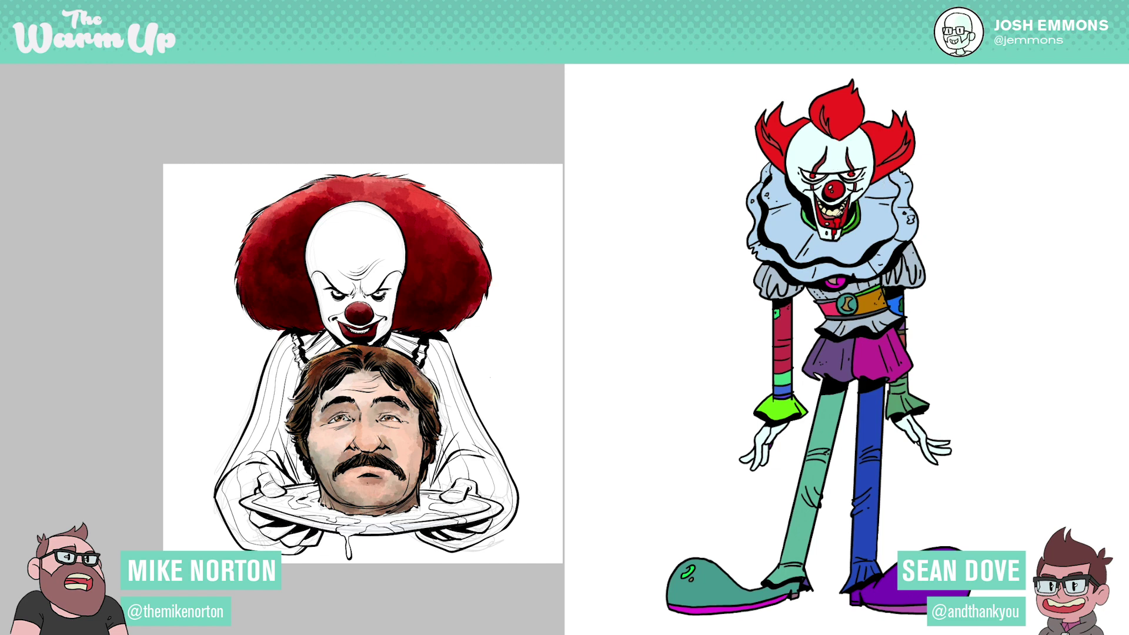
pyautogui.click(298, 347)
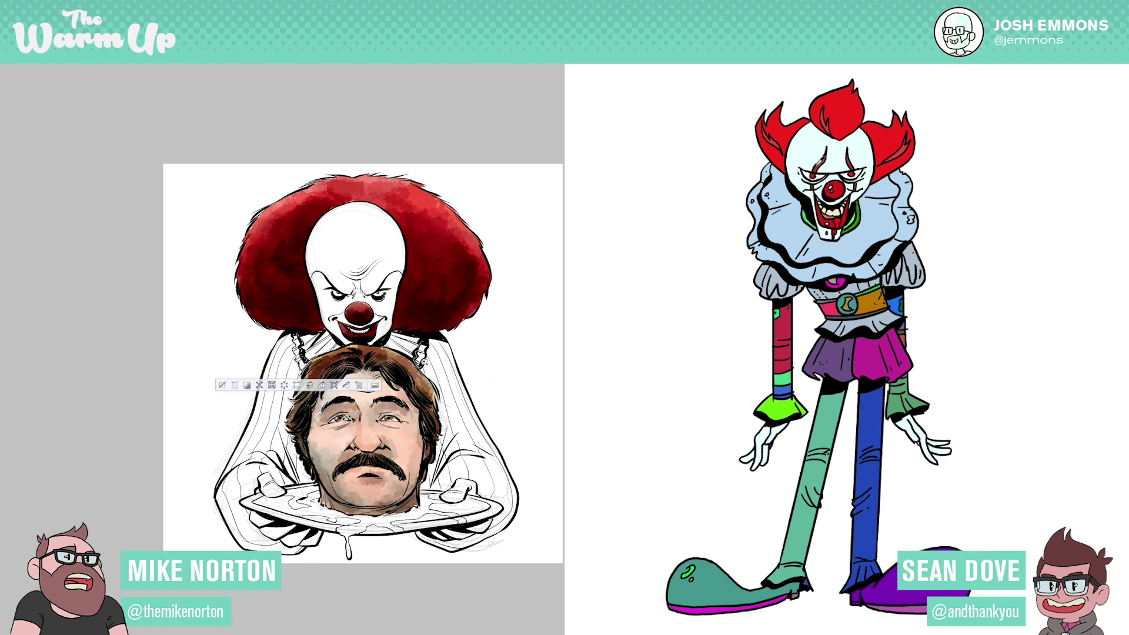
pyautogui.keyDown('alt'); pyautogui.click(817, 164); pyautogui.keyUp('alt')
pyautogui.keyDown('shift'); pyautogui.click(426, 342); pyautogui.keyUp('shift')
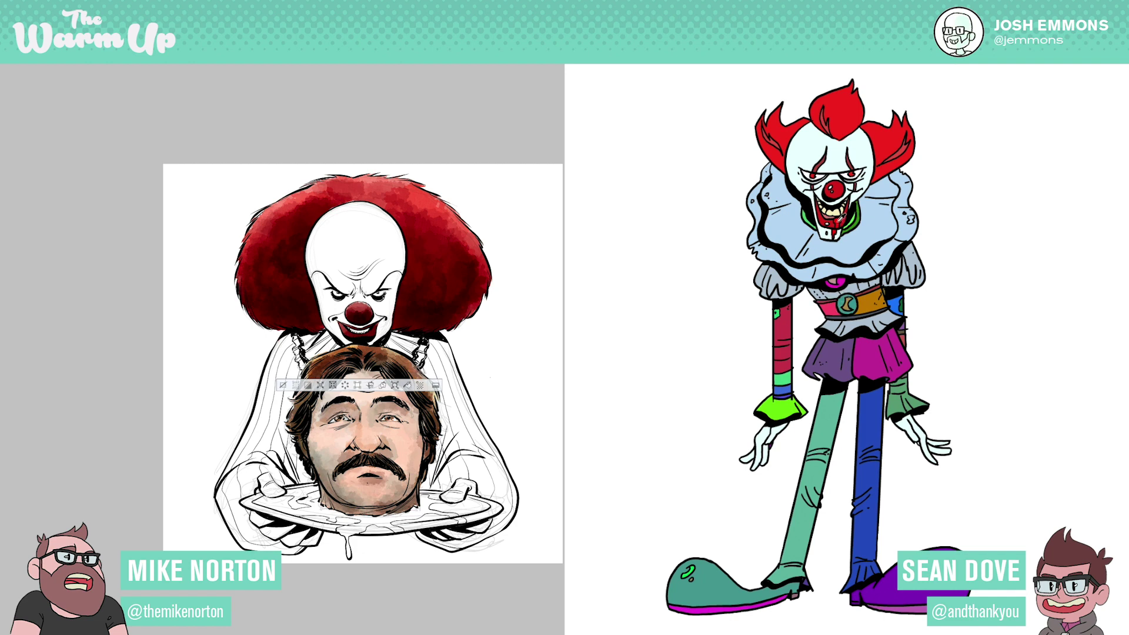
pyautogui.click(849, 303)
pyautogui.keyDown('alt'); pyautogui.click(867, 290); pyautogui.keyUp('alt')
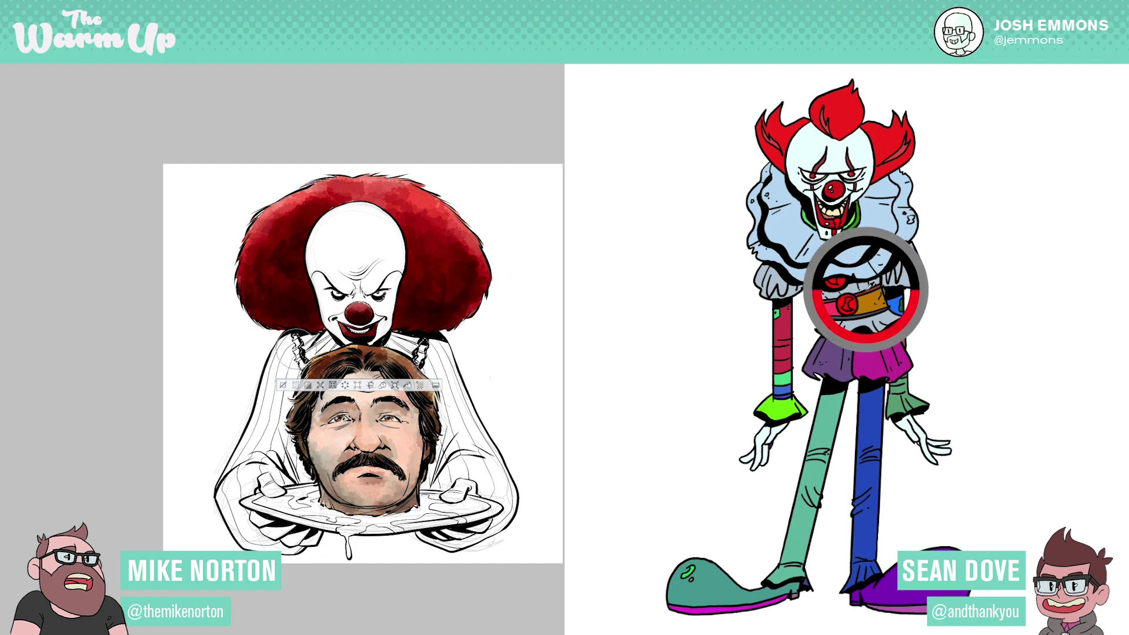
# - Paint the serving clown's selected collar trim dark blue, and fill the full-body clown's belt with the collar's light blue
pyautogui.moveTo(423, 340); pyautogui.dragTo(420, 362)
pyautogui.moveTo(297, 338); pyautogui.dragTo(303, 360)
pyautogui.keyDown('alt'); pyautogui.click(842, 240); pyautogui.keyUp('alt')
pyautogui.click(864, 301)
pyautogui.click(831, 308)
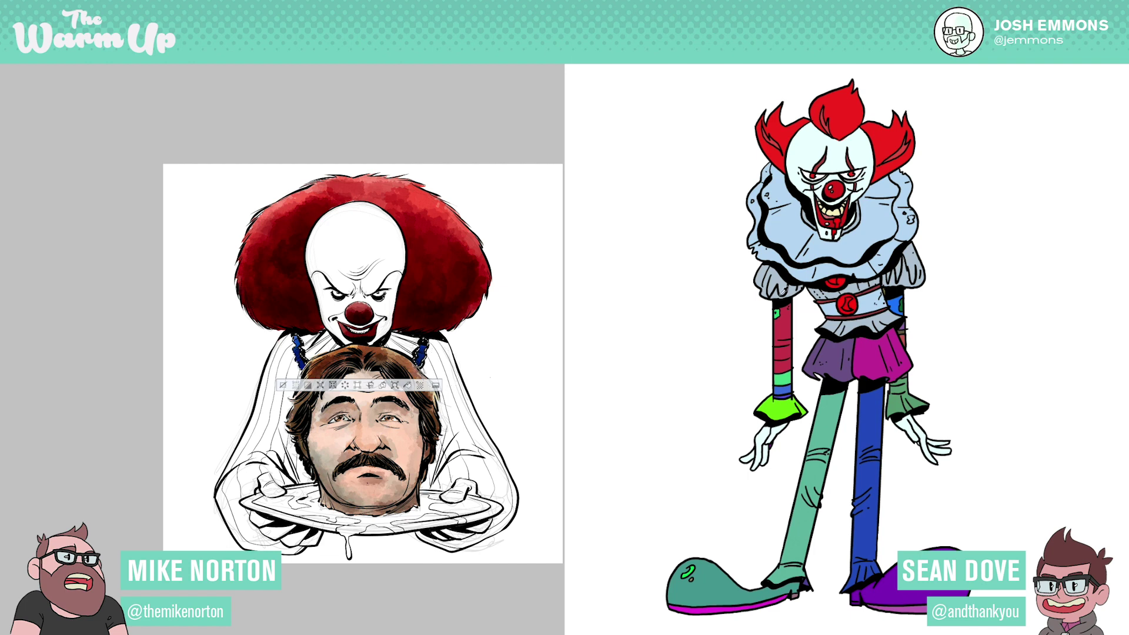
# - Fill the band above the full-body clown's green wrist ruffle with the belt trim's dark red, and deselect the serving clown's collar trim
pyautogui.keyDown('alt'); pyautogui.click(864, 293); pyautogui.keyUp('alt')
pyautogui.moveTo(910, 392); pyautogui.dragTo(888, 389)
pyautogui.hotkey('ctrl', 'd')
pyautogui.click(901, 390)
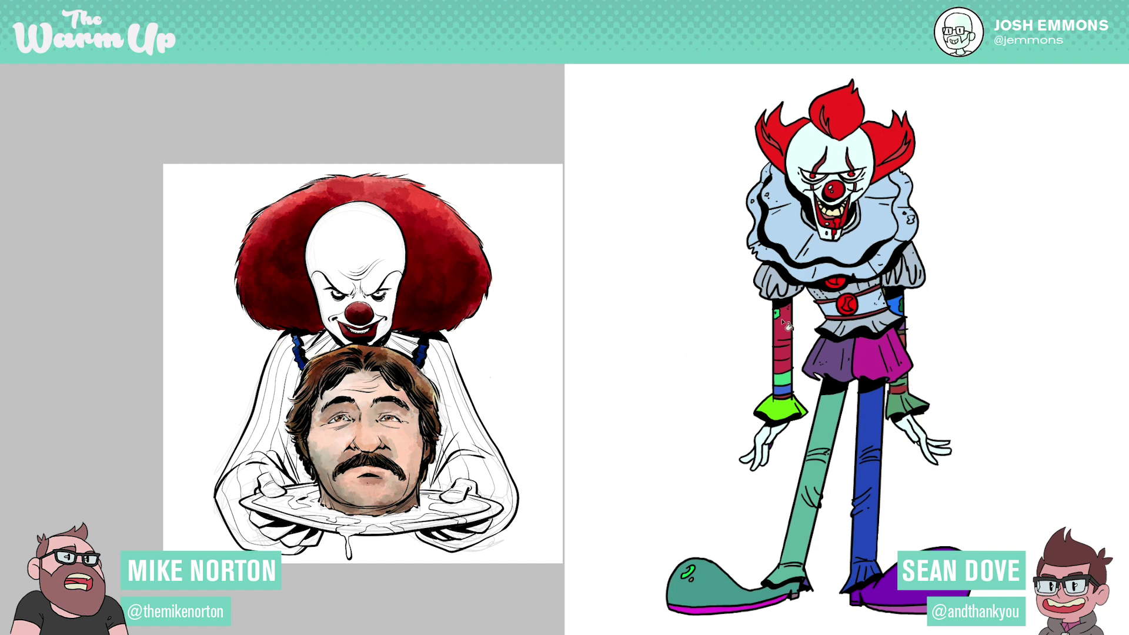
# - Fill the full-body clown's wrist ruffles light blue and both arms gray-blue
pyautogui.click(797, 411)
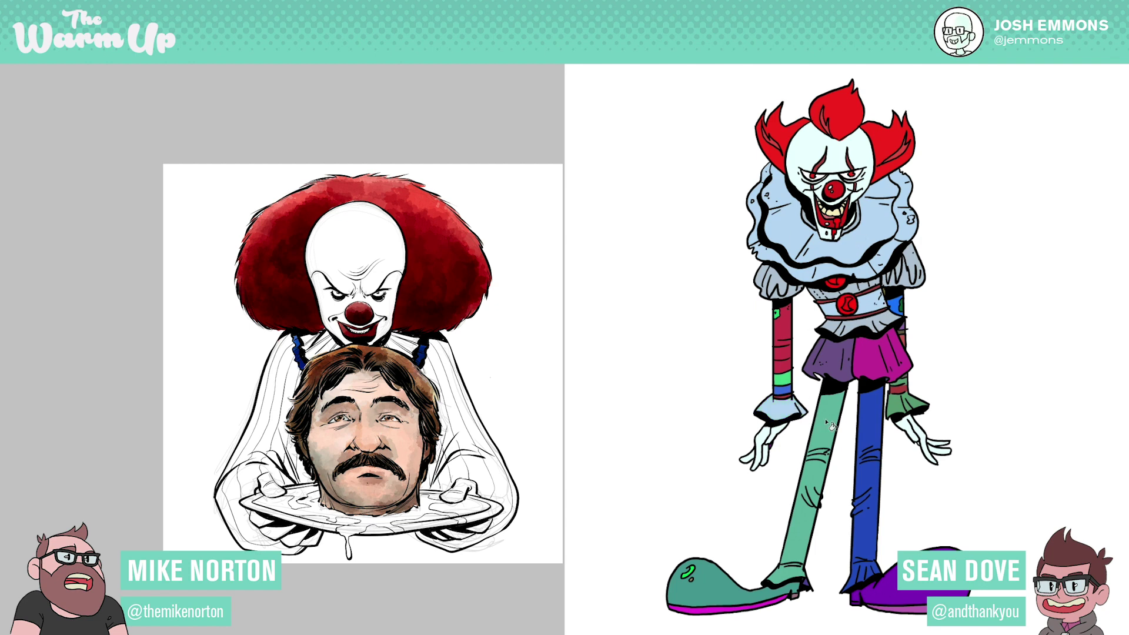
pyautogui.click(913, 407)
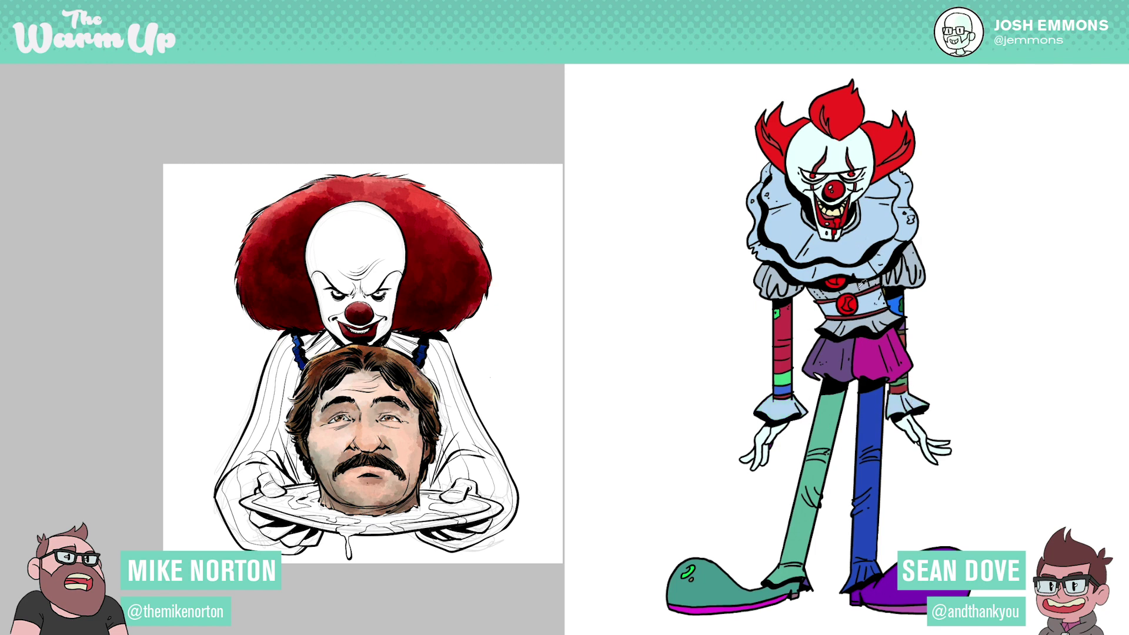
pyautogui.click(788, 359)
pyautogui.click(791, 381)
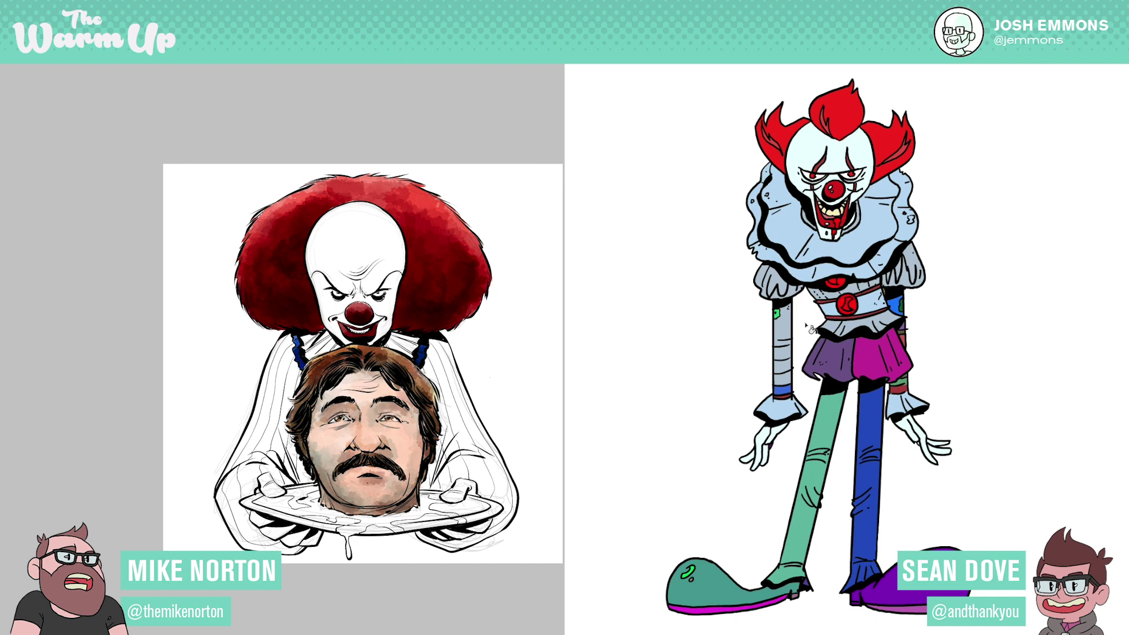
pyautogui.click(902, 307)
pyautogui.click(905, 390)
# - Fill both halves of the full-body clown's skirt light blue and both legs gray-blue
pyautogui.click(852, 348)
pyautogui.click(888, 349)
pyautogui.click(840, 417)
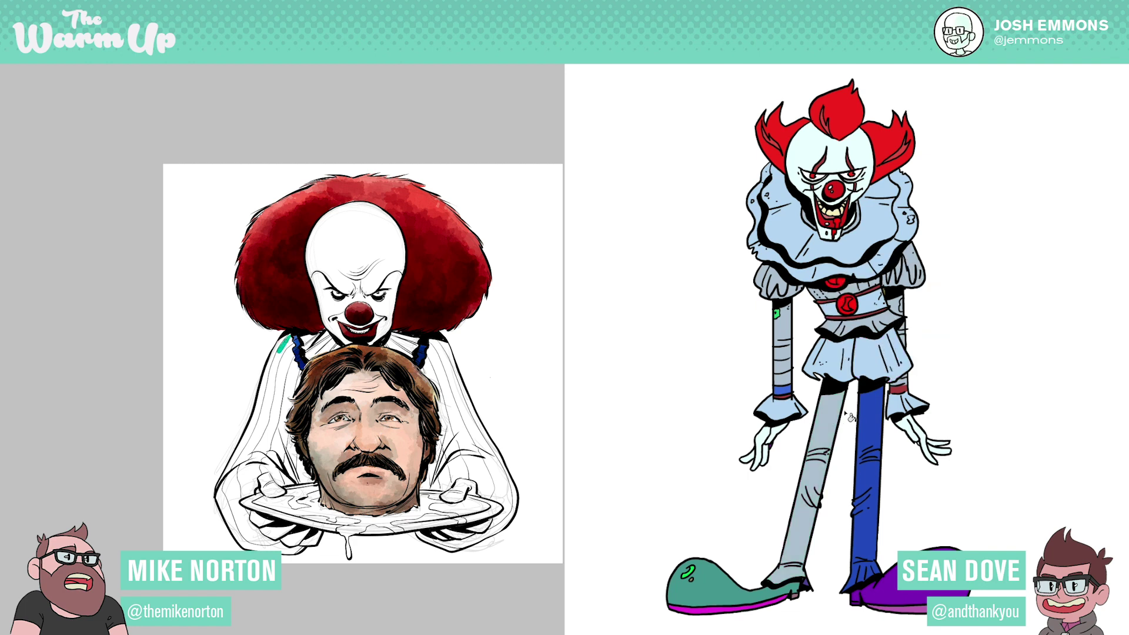
pyautogui.click(876, 425)
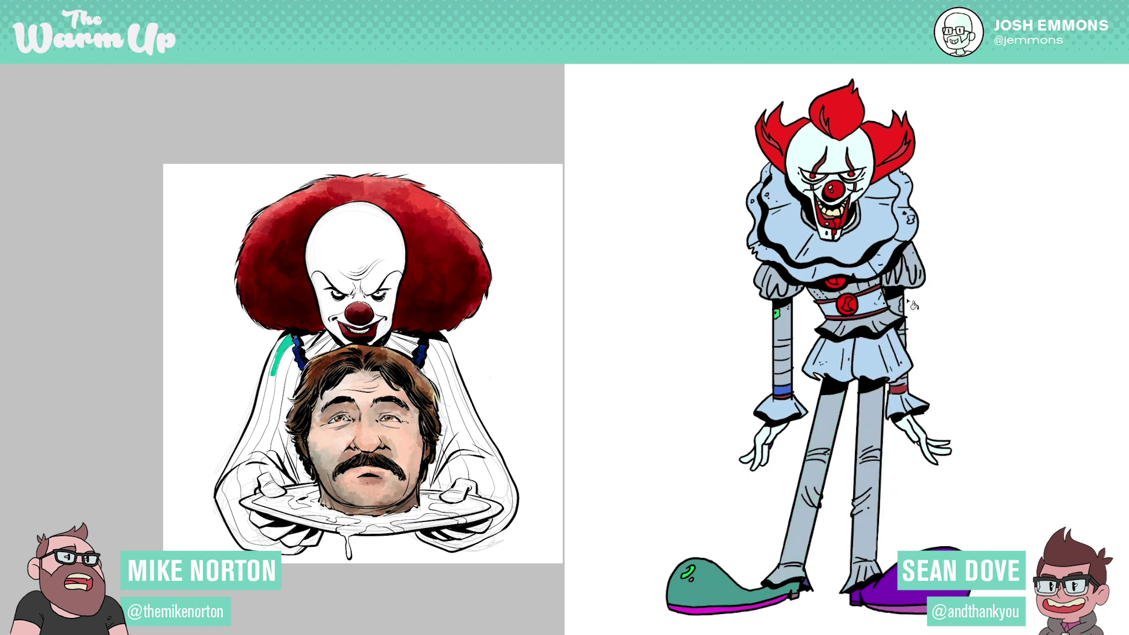
# - Fill the full-body clown's remaining blue wrist band dark red, and both shoes bright red with a white toe highlight
pyautogui.click(792, 391)
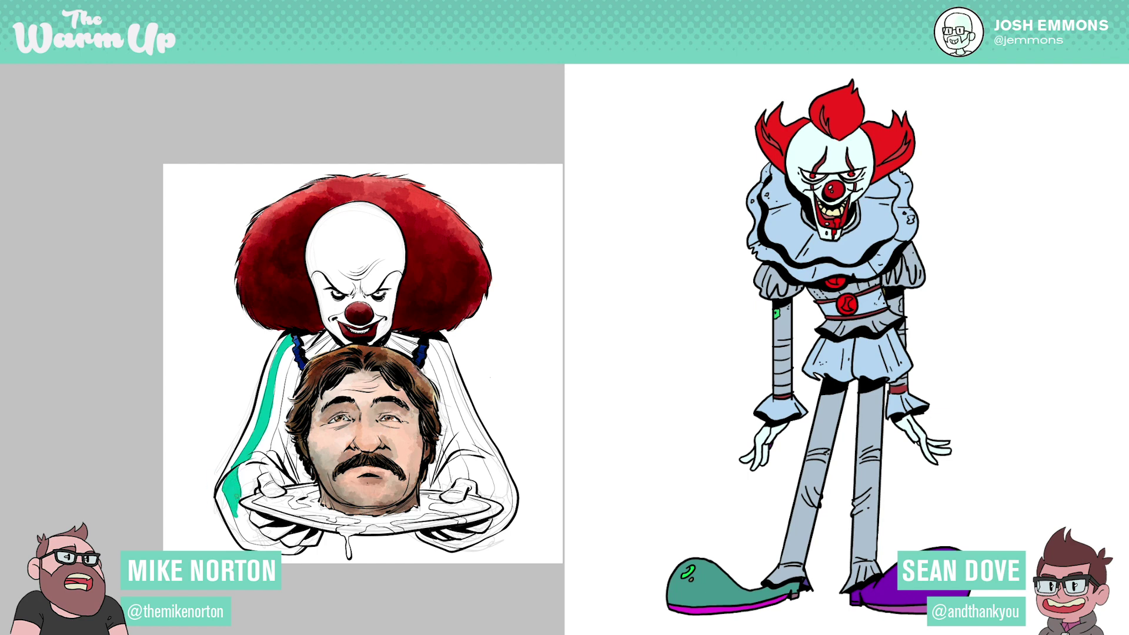
pyautogui.click(838, 189)
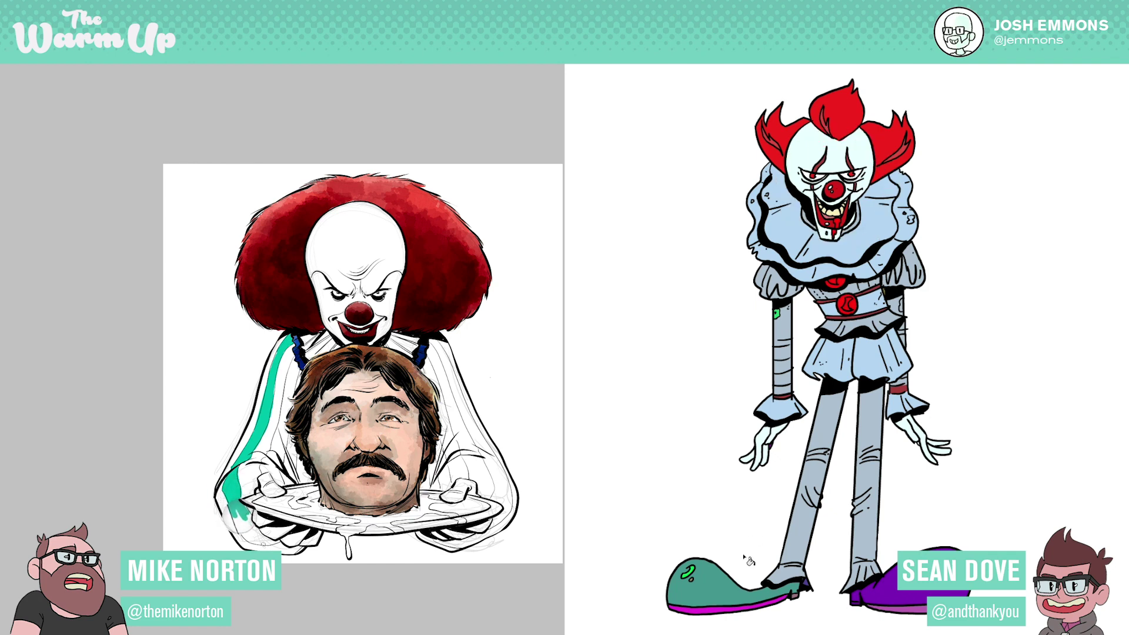
pyautogui.click(758, 613)
pyautogui.click(882, 594)
pyautogui.click(694, 576)
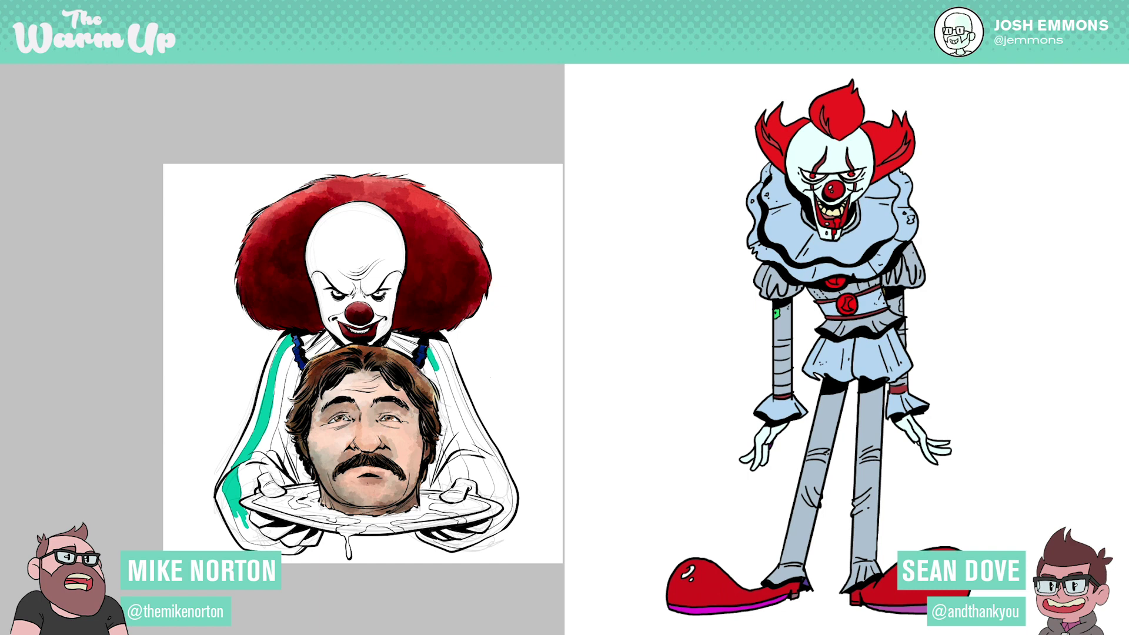
# - Paint a green stripe down the serving clown's sleeve, and fill the full-body clown's shoe soles with the dark red of its face markings
pyautogui.moveTo(440, 366); pyautogui.dragTo(453, 423)
pyautogui.keyDown('alt'); pyautogui.click(814, 168); pyautogui.keyUp('alt')
pyautogui.click(739, 609)
pyautogui.moveTo(446, 372); pyautogui.dragTo(472, 474)
pyautogui.click(887, 609)
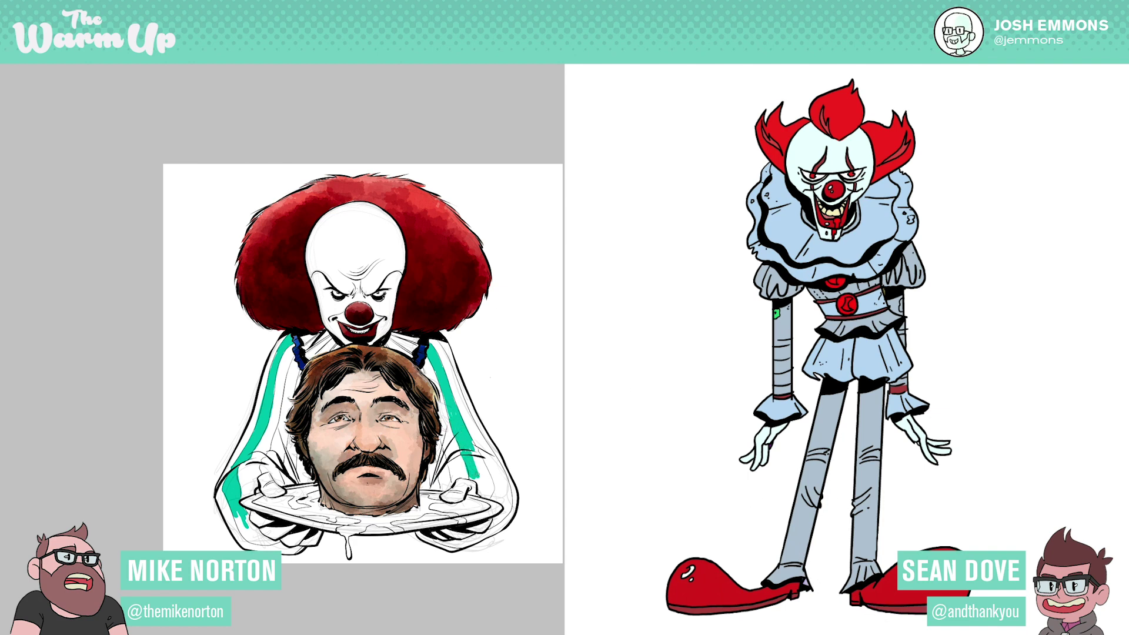
# - Recolor the full-body clown's ankle ruffles light blue, and paint more green stripes along the serving clown's sleeve
pyautogui.moveTo(486, 469); pyautogui.dragTo(489, 489)
pyautogui.moveTo(779, 568)
pyautogui.mouseDown()
pyautogui.moveTo(807, 568)
pyautogui.moveTo(720, 608)
pyautogui.moveTo(705, 589)
pyautogui.mouseUp()
pyautogui.moveTo(479, 479); pyautogui.dragTo(480, 494)
pyautogui.moveTo(845, 574)
pyautogui.mouseDown()
pyautogui.moveTo(892, 573)
pyautogui.moveTo(870, 599)
pyautogui.moveTo(838, 582)
pyautogui.mouseUp()
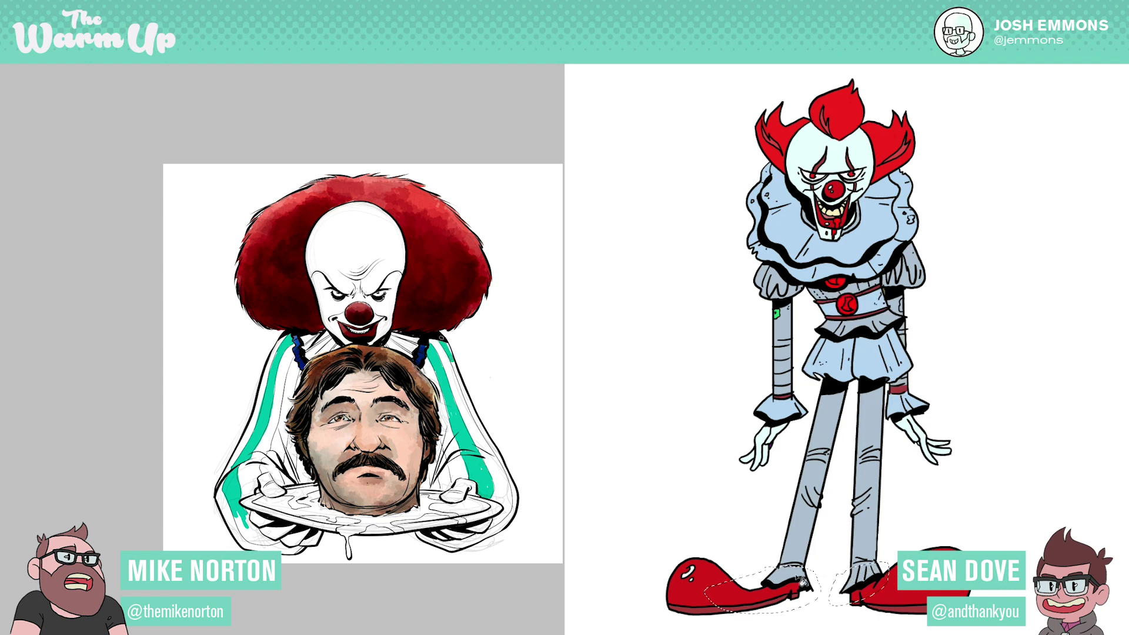
pyautogui.hotkey('ctrl', 'd')
pyautogui.moveTo(461, 383); pyautogui.dragTo(506, 477)
pyautogui.moveTo(877, 564)
pyautogui.mouseDown()
pyautogui.moveTo(872, 588)
pyautogui.moveTo(834, 575)
pyautogui.moveTo(797, 585)
pyautogui.moveTo(760, 569)
pyautogui.mouseUp()
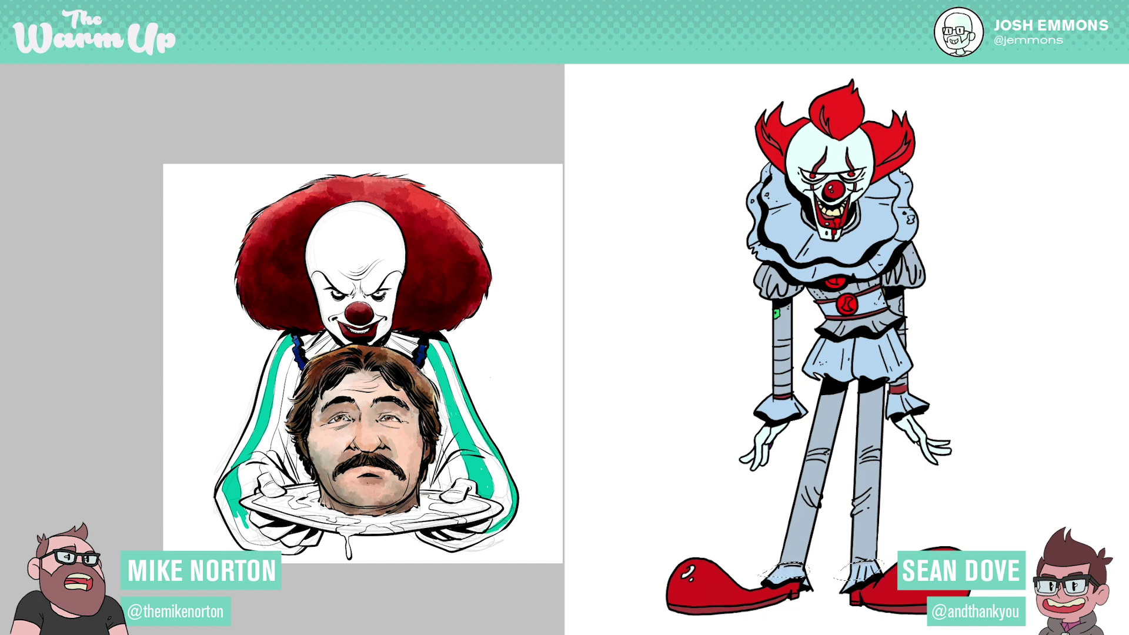
# - Fill the bands above the full-body clown's ankle ruffles with dark red sampled from the belt trim
pyautogui.keyDown('alt'); pyautogui.click(875, 288); pyautogui.keyUp('alt')
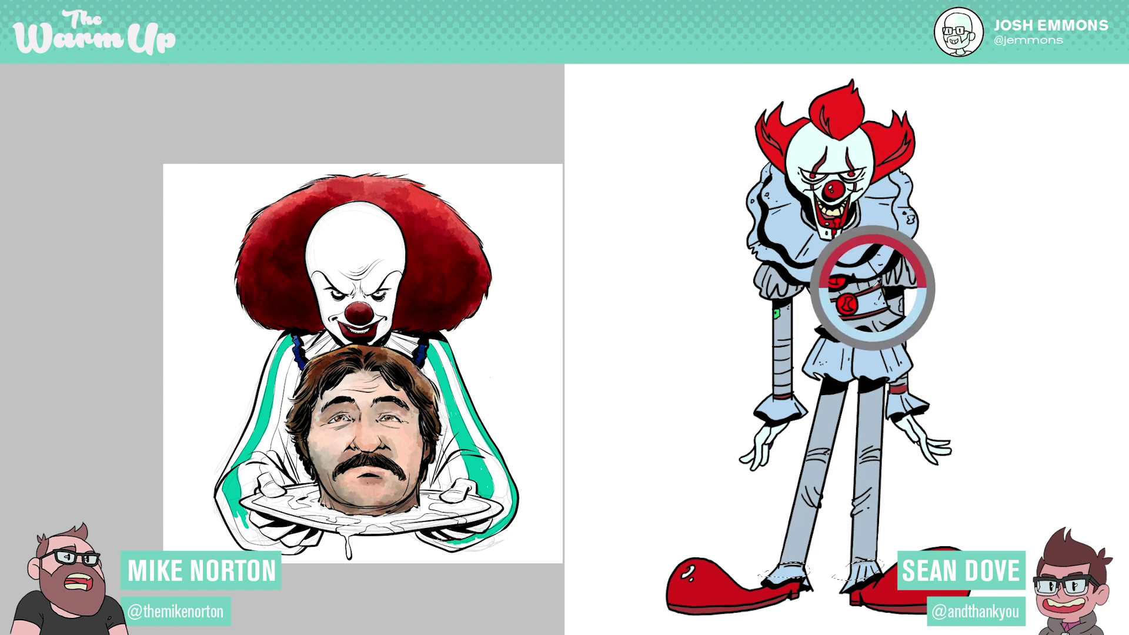
pyautogui.click(805, 567)
pyautogui.click(867, 566)
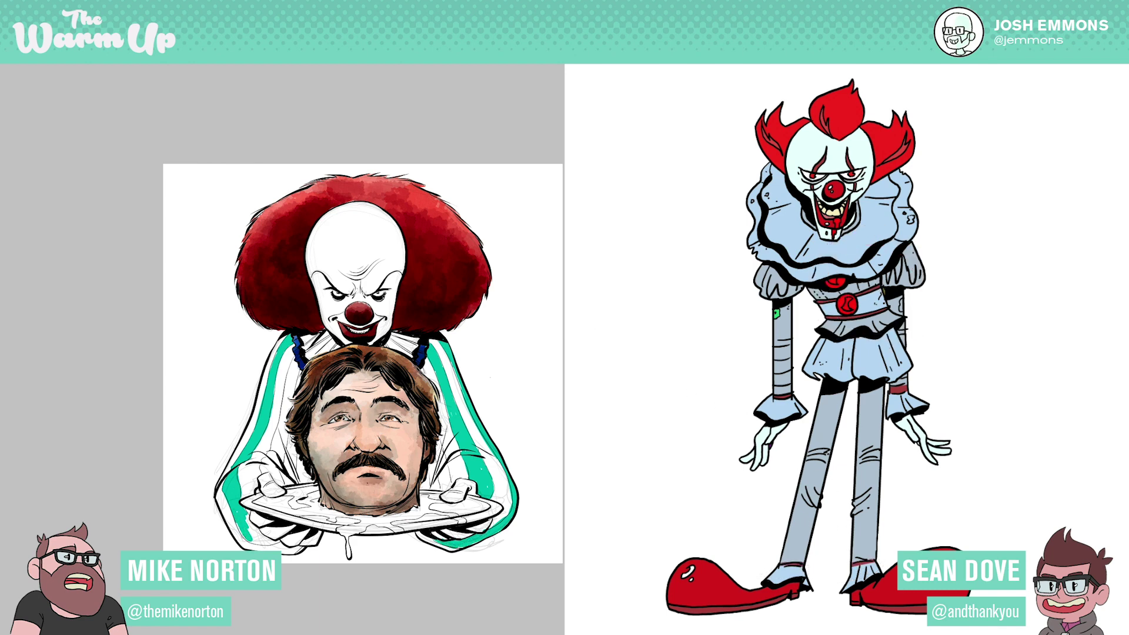
# - Fill the leftover green patch on the full-body clown's upper arm with the arm's gray-blue, and paint more green stripes on the serving clown's sleeve
pyautogui.press('super+shift+i')
pyautogui.click(992, 211)
pyautogui.moveTo(292, 374); pyautogui.dragTo(287, 389)
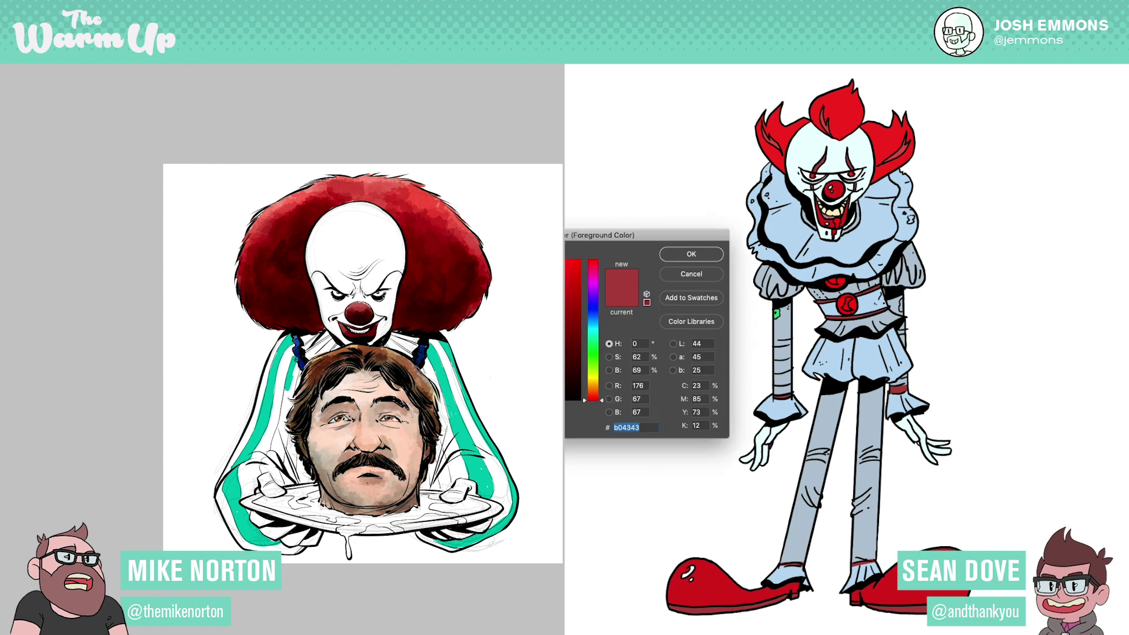
pyautogui.click(785, 323)
pyautogui.click(461, 280)
pyautogui.click(685, 258)
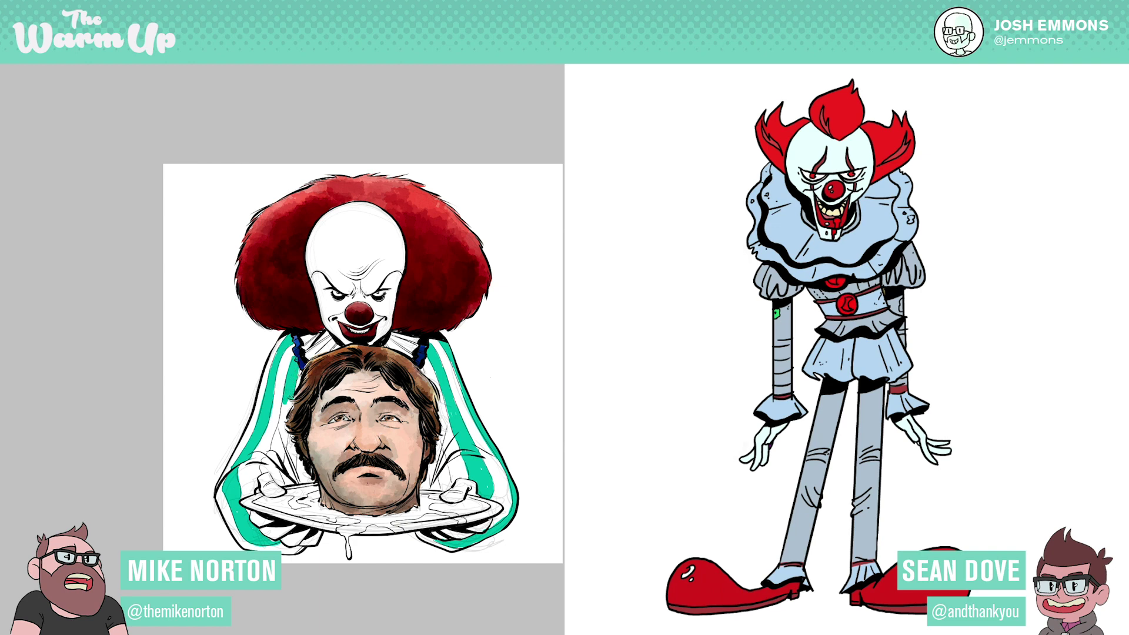
pyautogui.click(776, 315)
pyautogui.moveTo(286, 406); pyautogui.dragTo(281, 424)
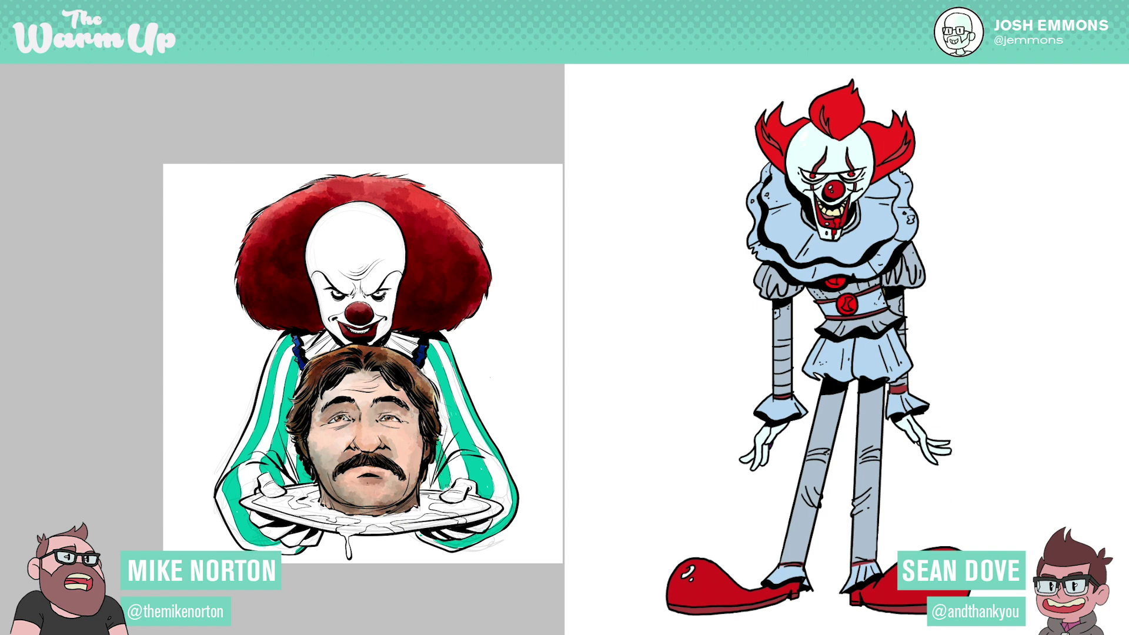
# - Select the full-body clown's whole silhouette
pyautogui.click(643, 2)
pyautogui.moveTo(615, 2)
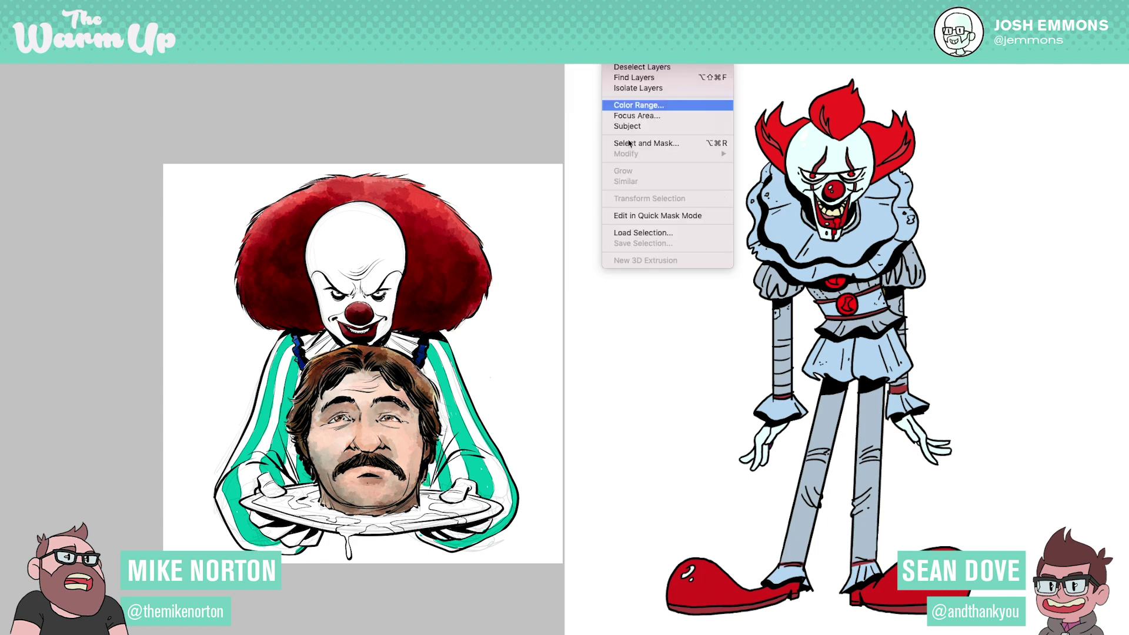
pyautogui.click(696, 304)
pyautogui.click(698, 307)
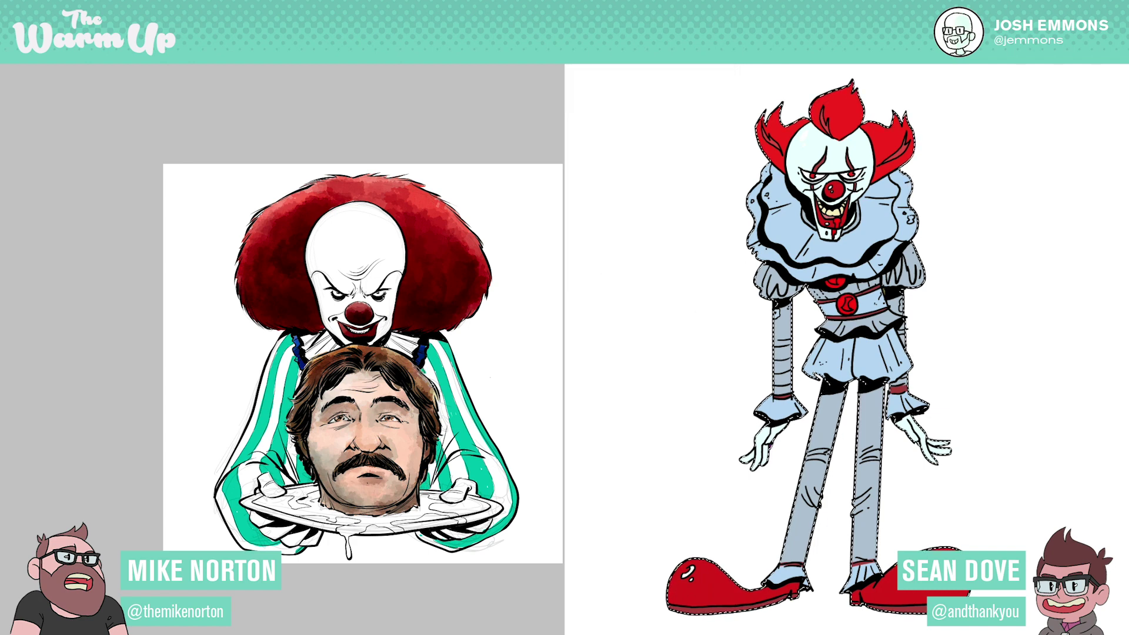
# - Set the foreground color to pale yellow f5f7ca
pyautogui.click(567, 377)
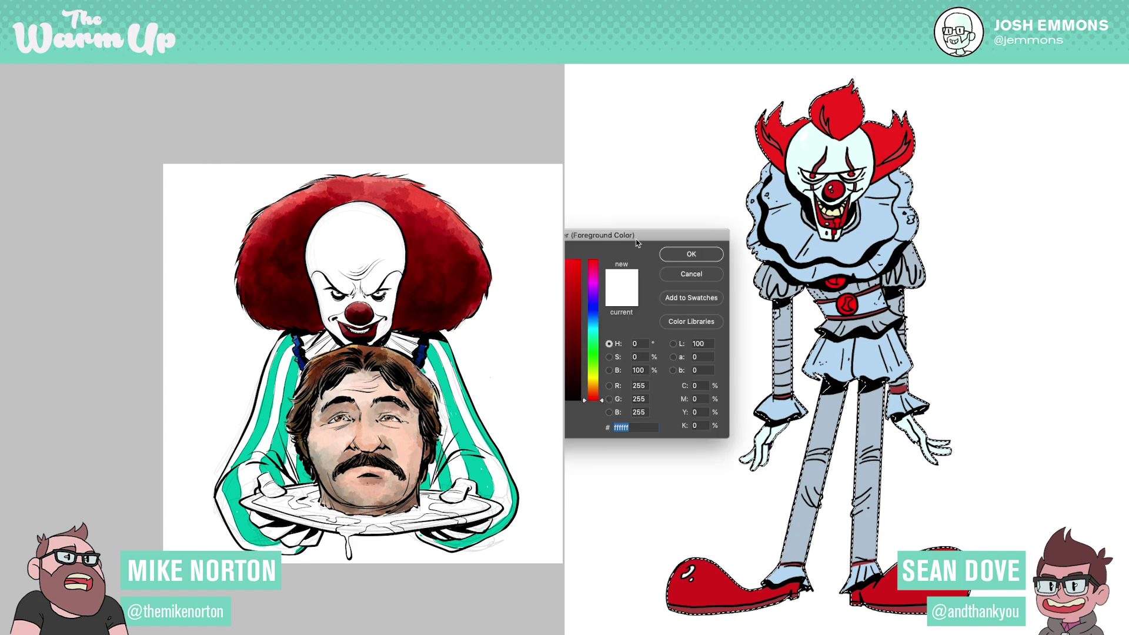
pyautogui.click(593, 377)
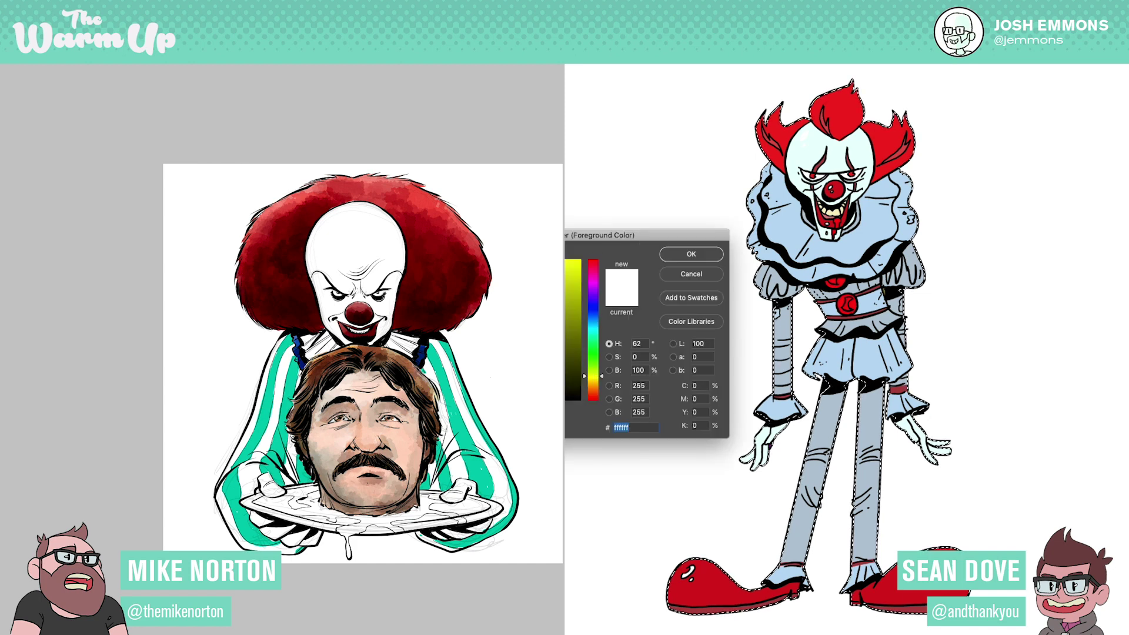
pyautogui.moveTo(497, 297); pyautogui.dragTo(466, 265)
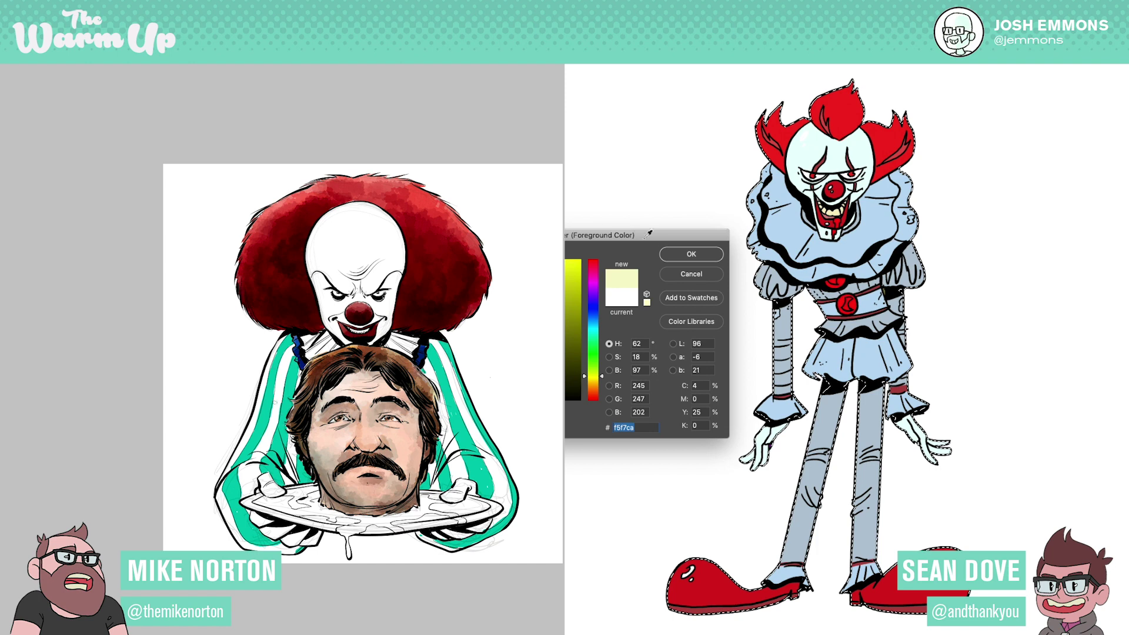
pyautogui.click(691, 255)
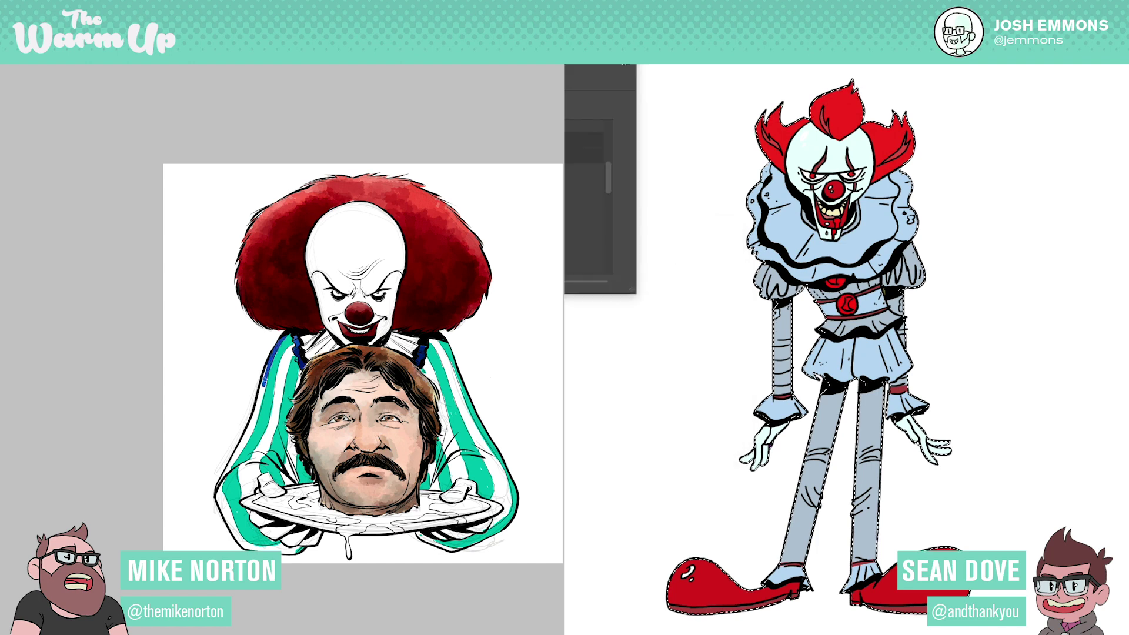
# - Paint blue stripes between the green ones on both of the serving clown's sleeves
pyautogui.moveTo(268, 364); pyautogui.dragTo(260, 404)
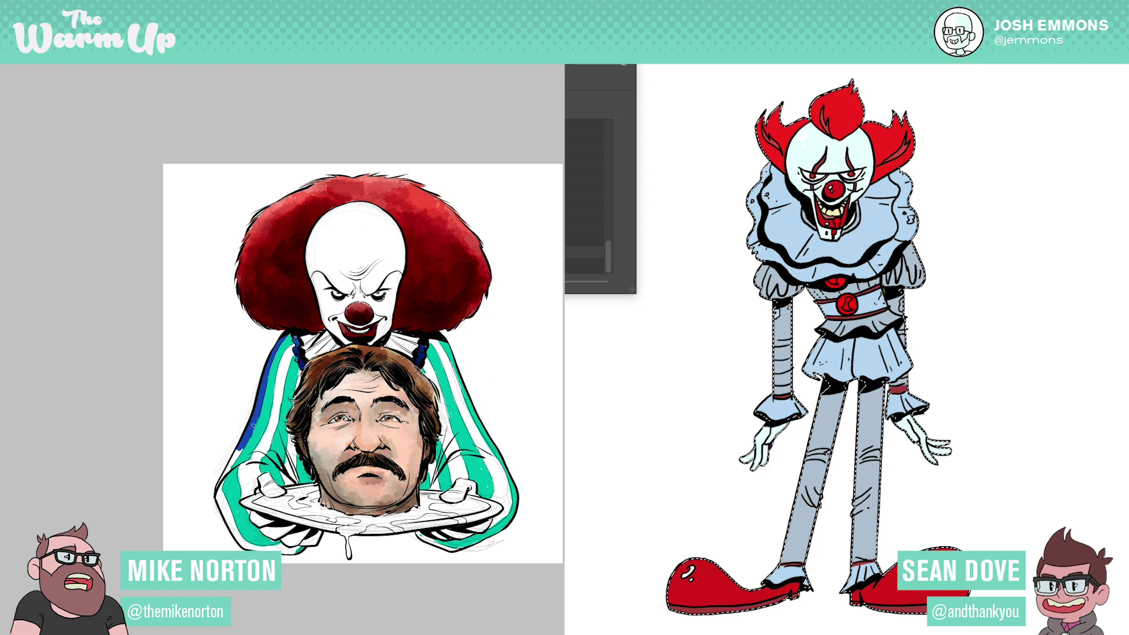
pyautogui.moveTo(218, 483)
pyautogui.mouseDown()
pyautogui.moveTo(231, 524)
pyautogui.moveTo(226, 507)
pyautogui.mouseUp()
pyautogui.press('Return')
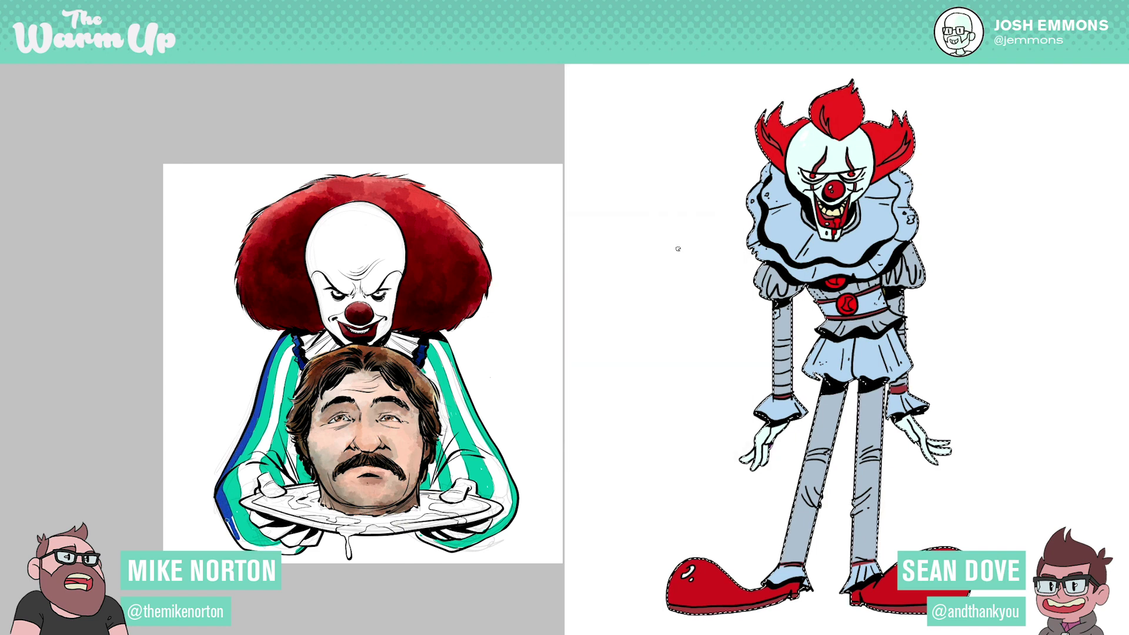
pyautogui.moveTo(242, 543); pyautogui.dragTo(262, 549)
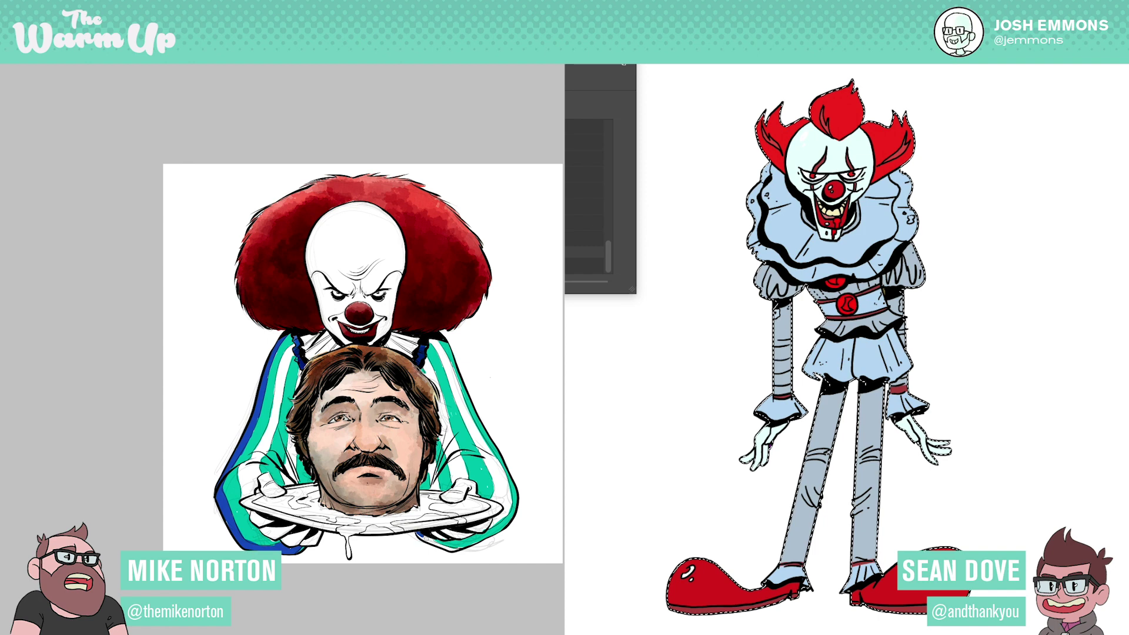
pyautogui.moveTo(420, 534); pyautogui.dragTo(436, 543)
pyautogui.click(623, 60)
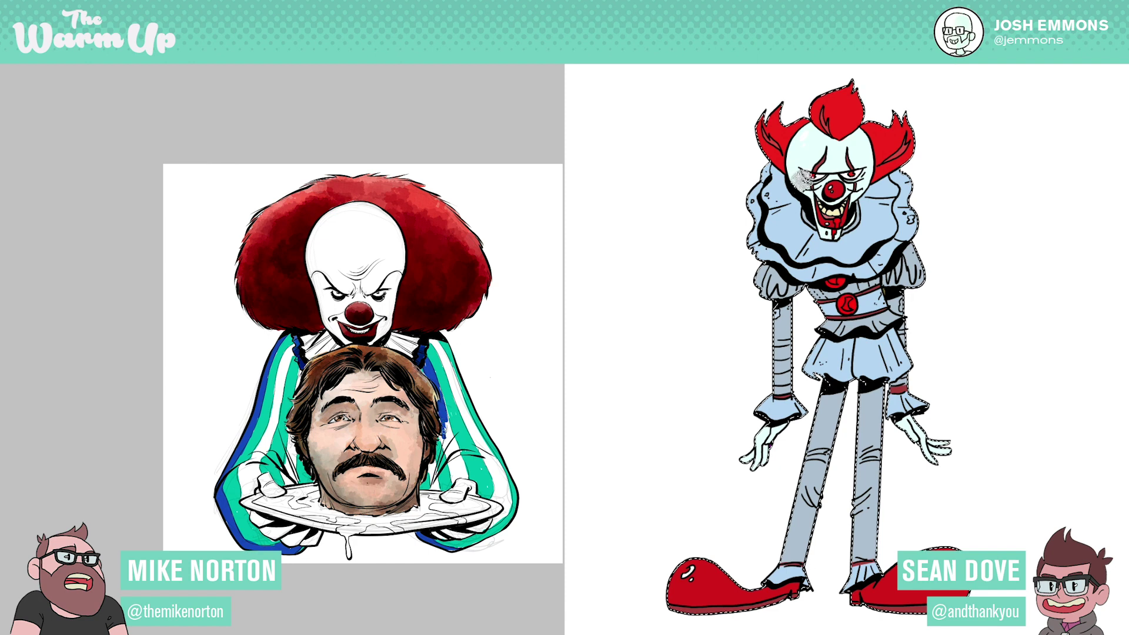
pyautogui.moveTo(448, 453)
pyautogui.mouseDown()
pyautogui.moveTo(442, 408)
pyautogui.moveTo(454, 450)
pyautogui.mouseUp()
# - Brush gray shading over the full-body clown's ruffled collar, arm and torso, undoing the last stroke
pyautogui.moveTo(773, 179)
pyautogui.mouseDown()
pyautogui.moveTo(782, 188)
pyautogui.moveTo(759, 215)
pyautogui.moveTo(754, 198)
pyautogui.moveTo(803, 259)
pyautogui.moveTo(758, 264)
pyautogui.moveTo(817, 276)
pyautogui.moveTo(835, 247)
pyautogui.moveTo(862, 235)
pyautogui.moveTo(846, 232)
pyautogui.moveTo(864, 217)
pyautogui.moveTo(856, 210)
pyautogui.moveTo(888, 177)
pyautogui.moveTo(862, 211)
pyautogui.moveTo(853, 256)
pyautogui.moveTo(866, 259)
pyautogui.mouseUp()
pyautogui.moveTo(764, 276)
pyautogui.mouseDown()
pyautogui.moveTo(795, 288)
pyautogui.moveTo(777, 294)
pyautogui.moveTo(776, 400)
pyautogui.moveTo(762, 418)
pyautogui.mouseUp()
pyautogui.moveTo(831, 322)
pyautogui.mouseDown()
pyautogui.moveTo(839, 296)
pyautogui.moveTo(866, 289)
pyautogui.moveTo(844, 310)
pyautogui.moveTo(845, 328)
pyautogui.moveTo(833, 289)
pyautogui.moveTo(855, 287)
pyautogui.moveTo(852, 267)
pyautogui.moveTo(853, 285)
pyautogui.moveTo(904, 257)
pyautogui.mouseUp()
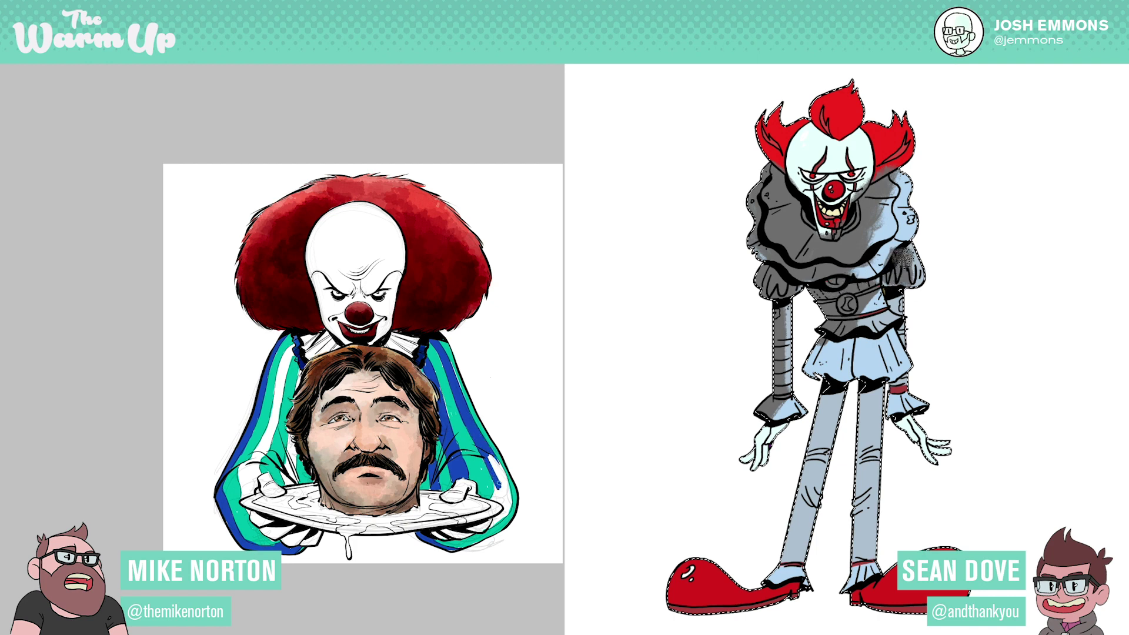
pyautogui.hotkey('ctrl', 'z')
# - Extend the gray shading over the full-body clown's skirt, legs, hair and shoes, and set the shading layer to Multiply at 50% opacity
pyautogui.moveTo(885, 279)
pyautogui.mouseDown()
pyautogui.moveTo(906, 253)
pyautogui.moveTo(908, 279)
pyautogui.moveTo(881, 325)
pyautogui.moveTo(815, 369)
pyautogui.moveTo(841, 372)
pyautogui.moveTo(868, 343)
pyautogui.moveTo(867, 353)
pyautogui.moveTo(839, 350)
pyautogui.moveTo(881, 339)
pyautogui.moveTo(826, 406)
pyautogui.moveTo(779, 565)
pyautogui.mouseUp()
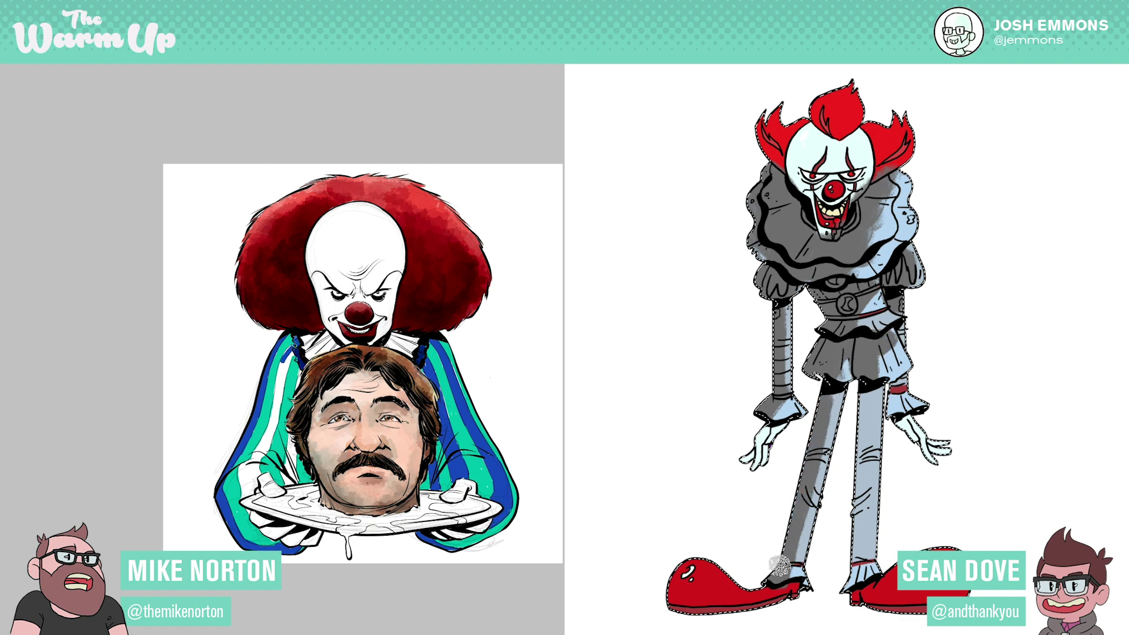
pyautogui.moveTo(860, 389); pyautogui.dragTo(850, 587)
pyautogui.moveTo(877, 398)
pyautogui.mouseDown()
pyautogui.moveTo(868, 443)
pyautogui.moveTo(853, 425)
pyautogui.moveTo(821, 428)
pyautogui.moveTo(852, 384)
pyautogui.moveTo(915, 381)
pyautogui.moveTo(896, 395)
pyautogui.mouseUp()
pyautogui.moveTo(902, 323)
pyautogui.mouseDown()
pyautogui.moveTo(906, 333)
pyautogui.moveTo(902, 313)
pyautogui.mouseUp()
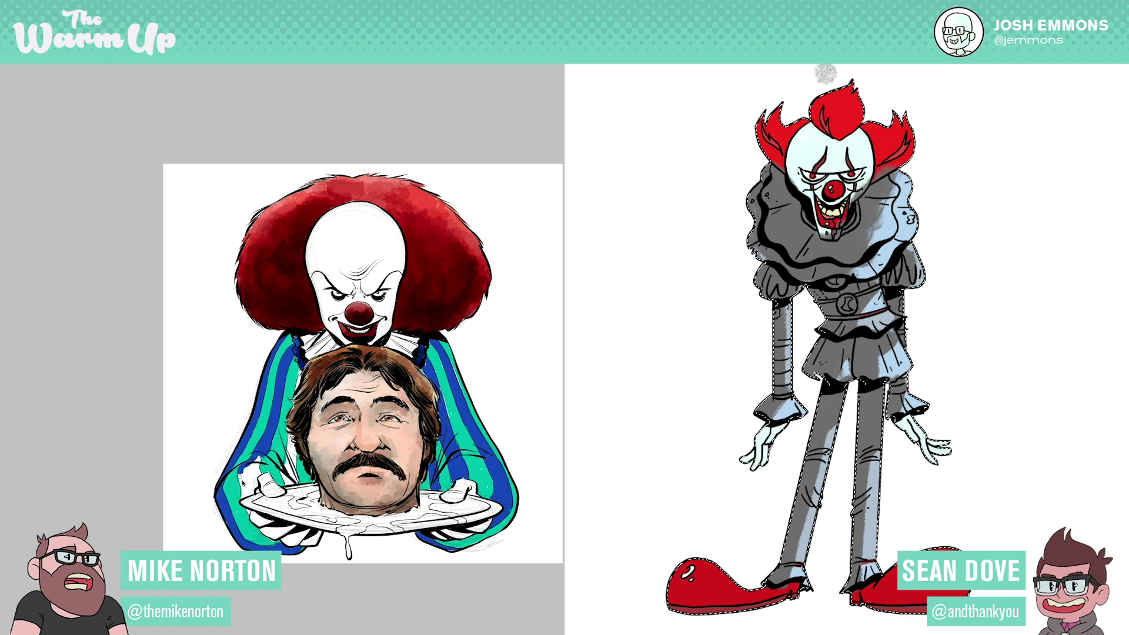
pyautogui.moveTo(772, 124)
pyautogui.mouseDown()
pyautogui.moveTo(777, 168)
pyautogui.moveTo(774, 151)
pyautogui.moveTo(822, 93)
pyautogui.moveTo(816, 105)
pyautogui.moveTo(872, 115)
pyautogui.mouseUp()
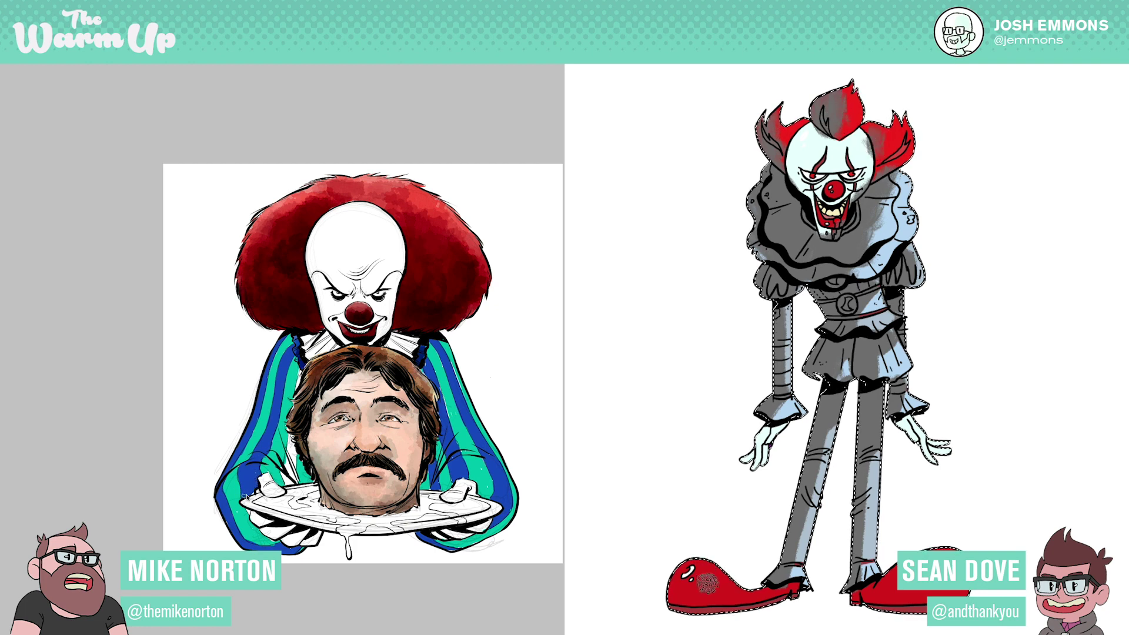
pyautogui.moveTo(881, 586)
pyautogui.mouseDown()
pyautogui.moveTo(869, 590)
pyautogui.moveTo(873, 604)
pyautogui.moveTo(891, 577)
pyautogui.moveTo(919, 598)
pyautogui.mouseUp()
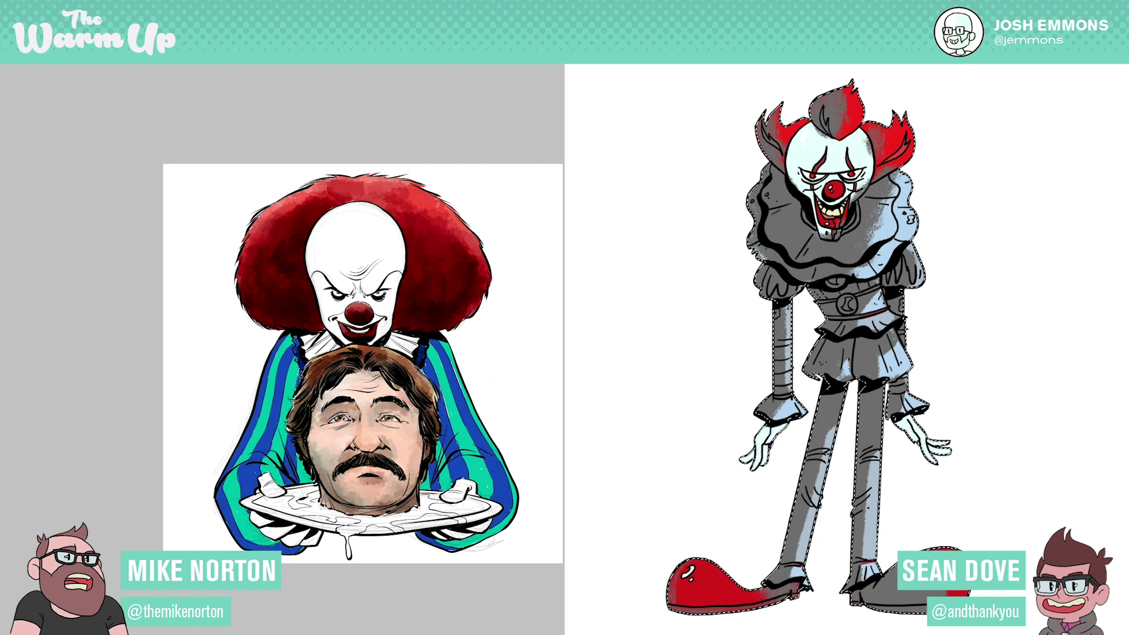
pyautogui.hotkey('alt', 'shift', 'm')
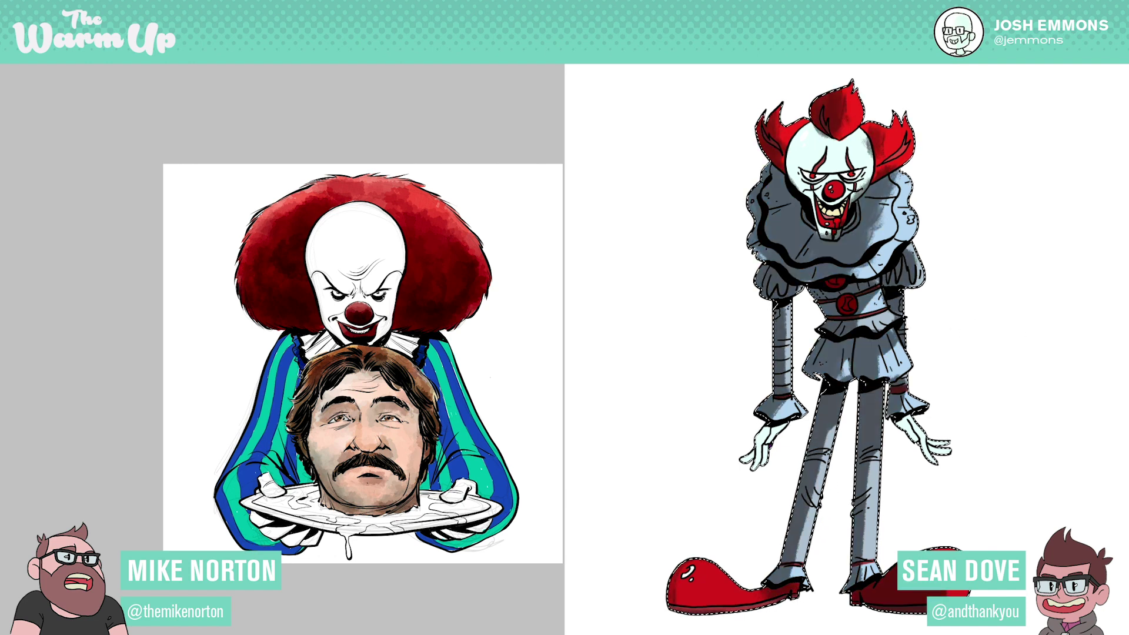
pyautogui.press('5')
# - Select the serving clown's blue sleeve stripes and shade them darker, and select the full-body clown's face and hands
pyautogui.click(253, 436)
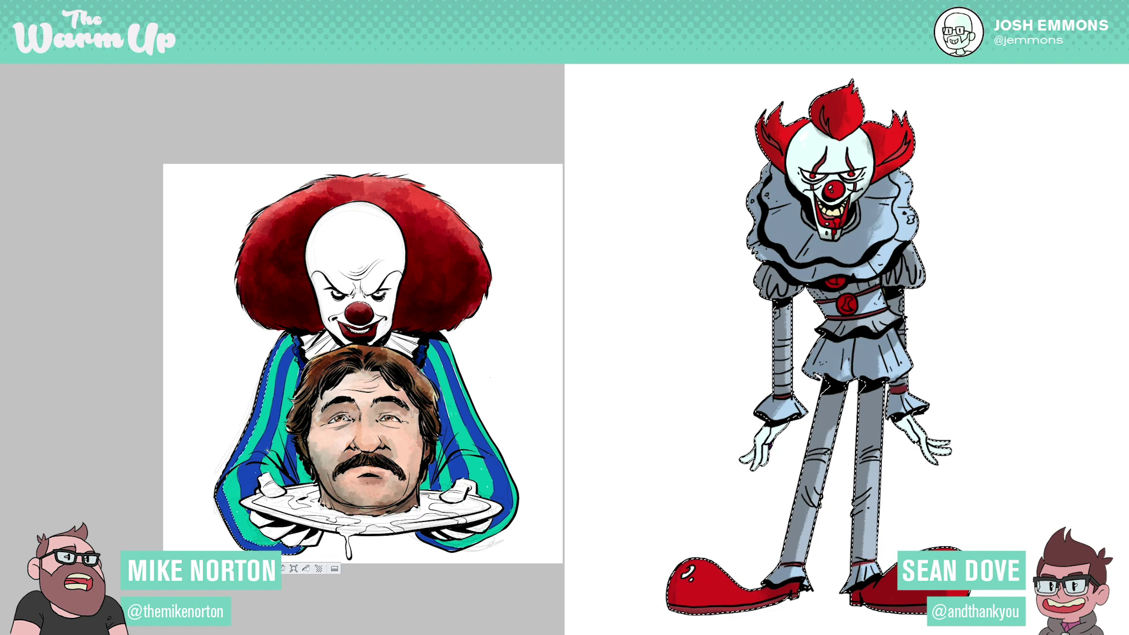
pyautogui.click(864, 165)
pyautogui.keyDown('shift'); pyautogui.click(441, 406); pyautogui.keyUp('shift')
pyautogui.keyDown('shift'); pyautogui.click(480, 448); pyautogui.keyUp('shift')
pyautogui.keyDown('shift'); pyautogui.click(769, 434); pyautogui.keyUp('shift')
pyautogui.keyDown('shift'); pyautogui.click(438, 542); pyautogui.keyUp('shift')
pyautogui.keyDown('shift'); pyautogui.click(913, 434); pyautogui.keyUp('shift')
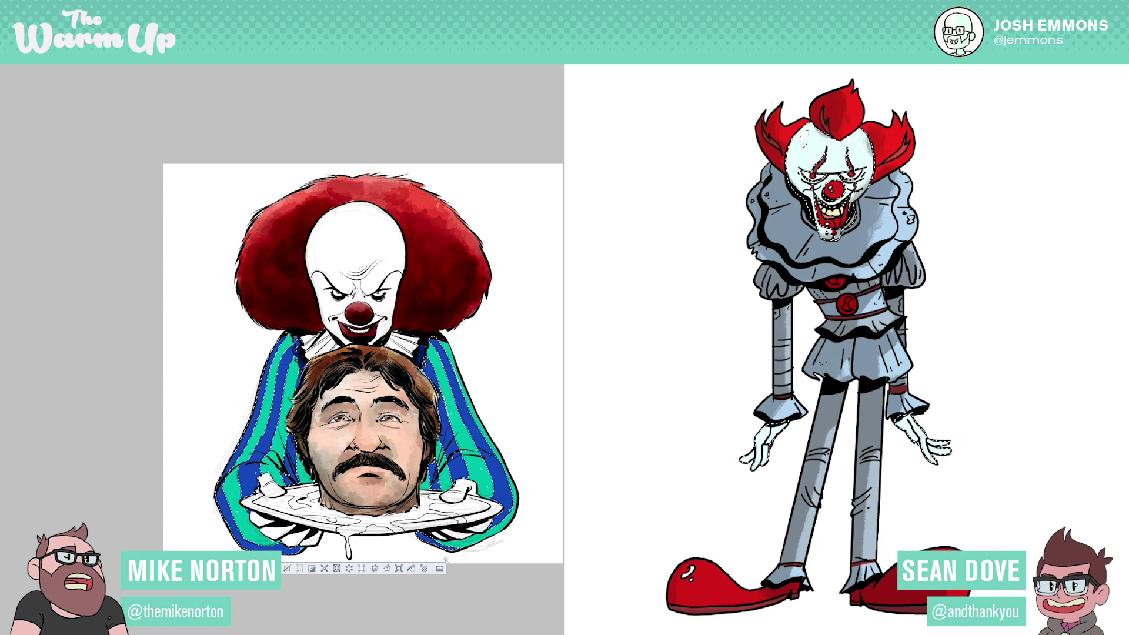
pyautogui.hotkey('ctrl', 'd')
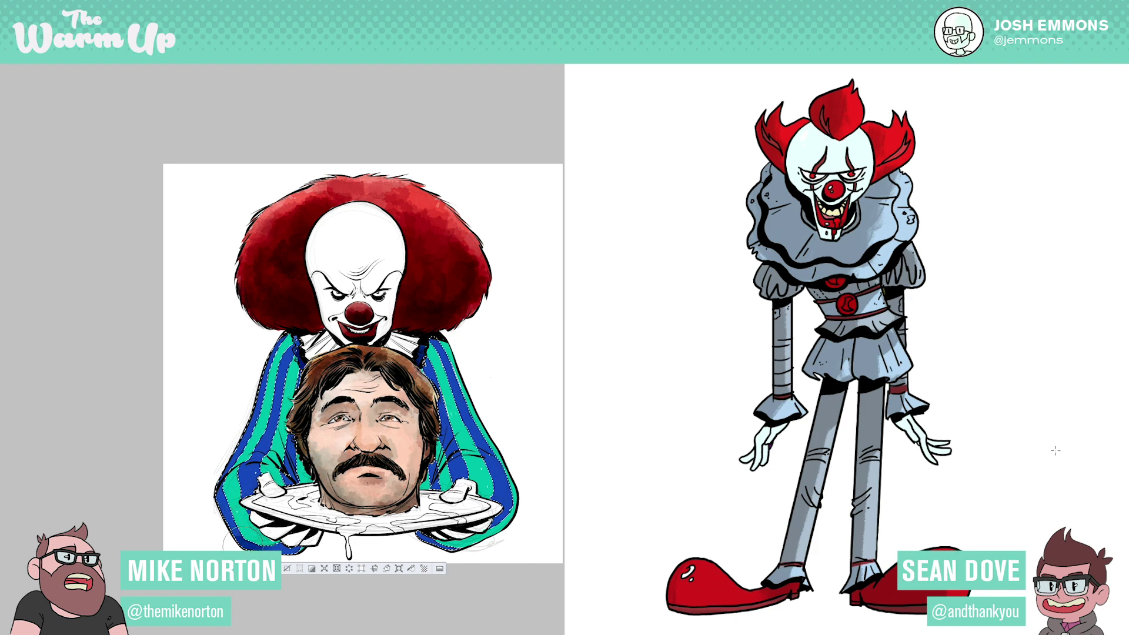
pyautogui.moveTo(213, 485); pyautogui.dragTo(249, 474)
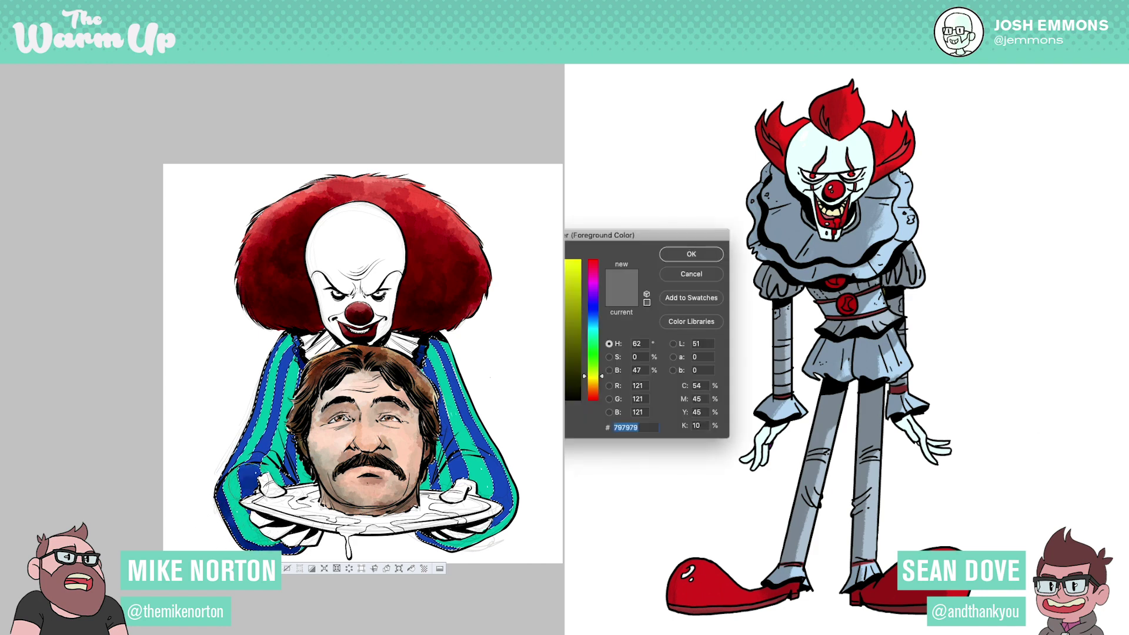
# - Set the foreground color to lavender dacdff and select the full-body clown's face
pyautogui.click(590, 300)
pyautogui.moveTo(464, 279); pyautogui.dragTo(468, 260)
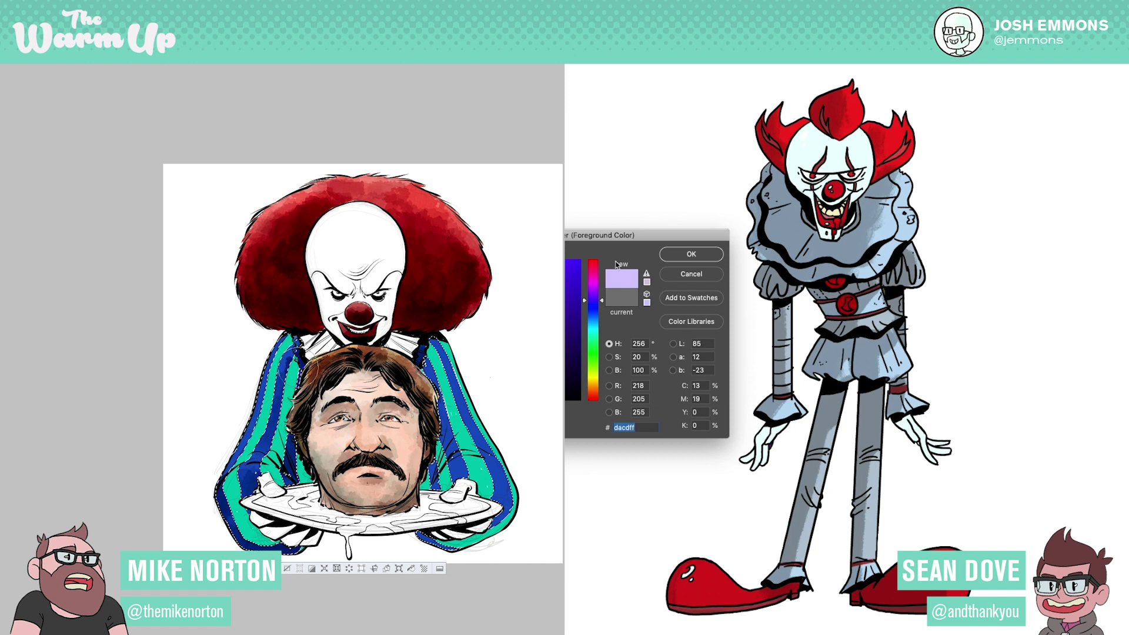
pyautogui.click(689, 255)
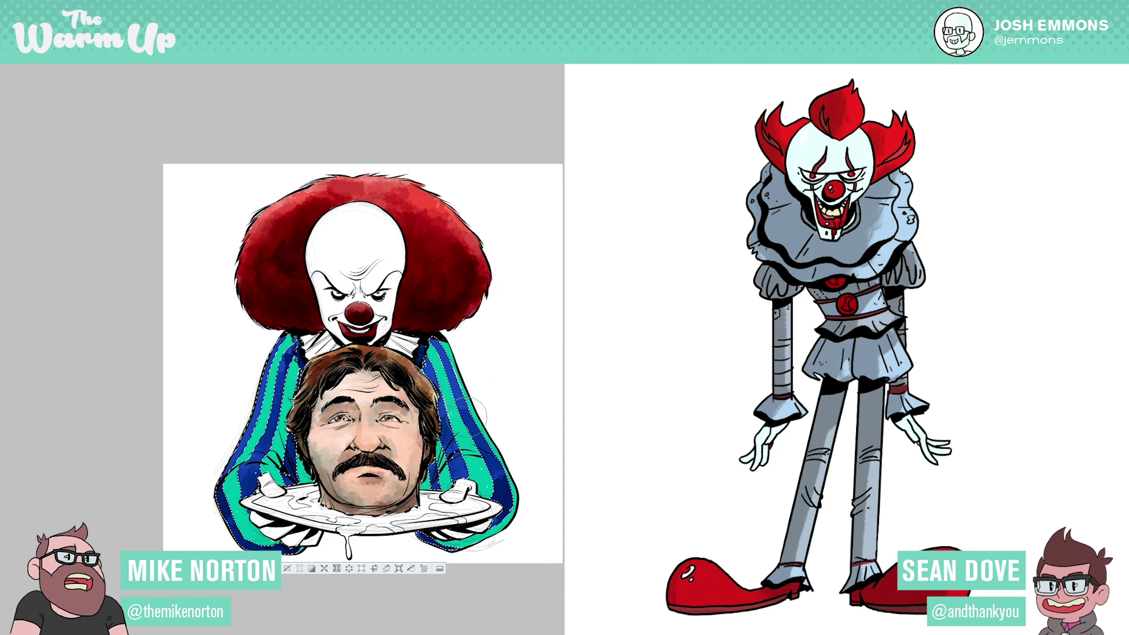
pyautogui.click(835, 148)
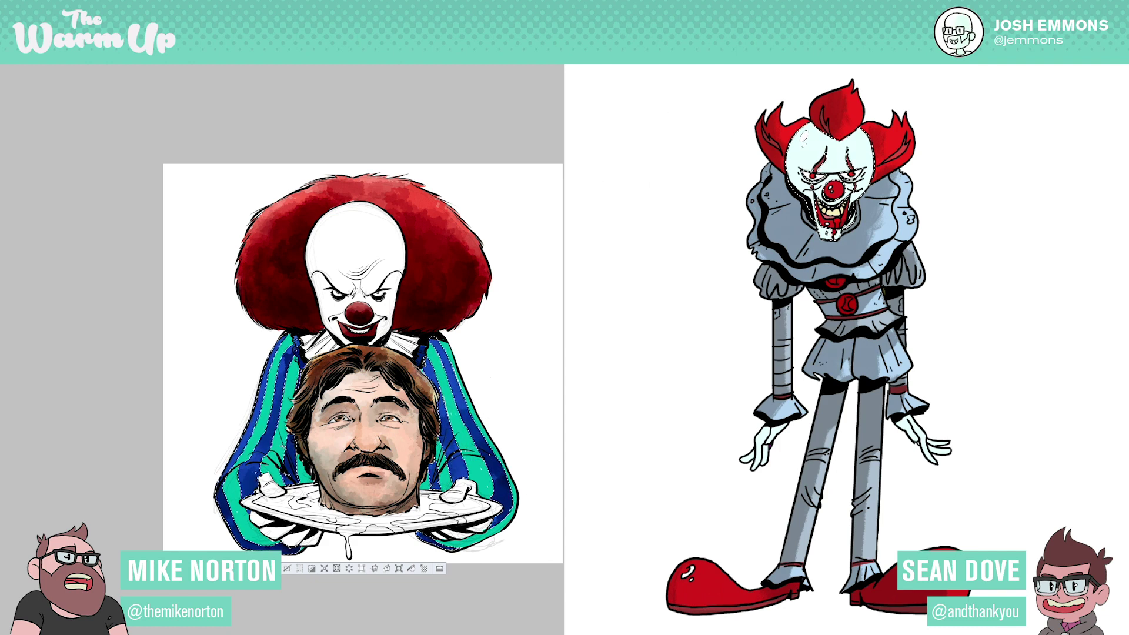
# - Select the serving clown's green sleeve stripes
pyautogui.click(279, 428)
pyautogui.keyDown('shift'); pyautogui.click(259, 418); pyautogui.keyUp('shift')
pyautogui.keyDown('shift'); pyautogui.click(304, 470); pyautogui.keyUp('shift')
pyautogui.keyDown('shift'); pyautogui.click(236, 481); pyautogui.keyUp('shift')
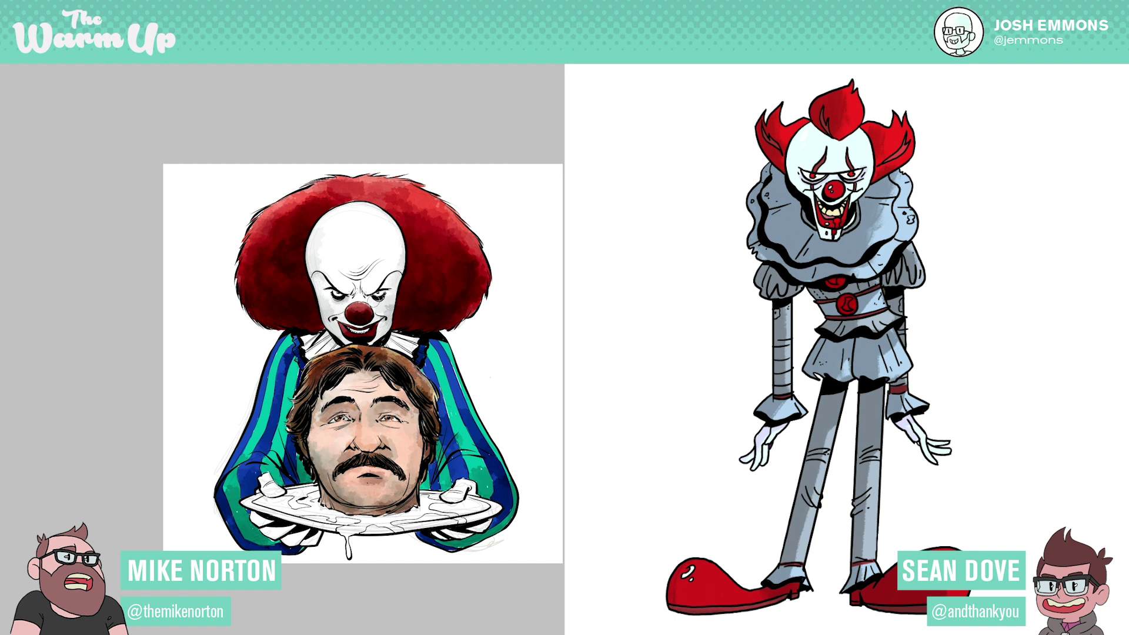
# - Paint light gray shading on the serving clown's face and neck, and along the serving plate
pyautogui.moveTo(385, 297); pyautogui.dragTo(401, 276)
pyautogui.moveTo(327, 315)
pyautogui.mouseDown()
pyautogui.moveTo(375, 340)
pyautogui.moveTo(391, 324)
pyautogui.mouseUp()
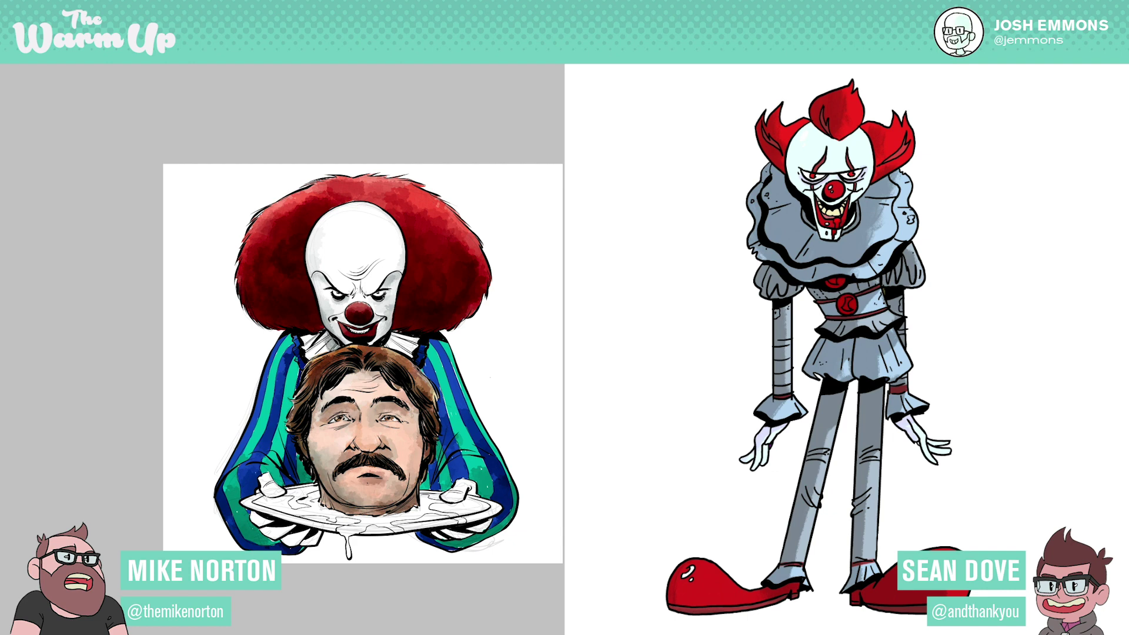
pyautogui.moveTo(387, 340); pyautogui.dragTo(388, 341)
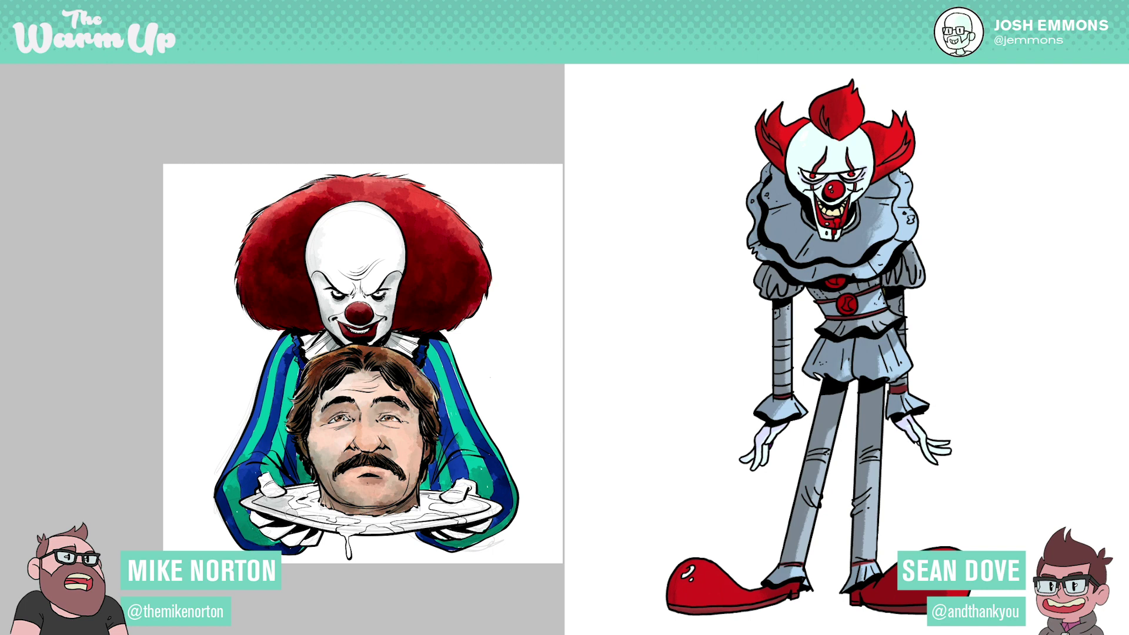
pyautogui.moveTo(280, 518)
pyautogui.mouseDown()
pyautogui.moveTo(363, 529)
pyautogui.moveTo(341, 522)
pyautogui.mouseUp()
pyautogui.moveTo(408, 529); pyautogui.dragTo(494, 500)
# - Rotate the parchment texture upright and enlarge it to cover the full-body clown, and add more gray shading to the serving plate
pyautogui.moveTo(529, 115); pyautogui.dragTo(760, 147)
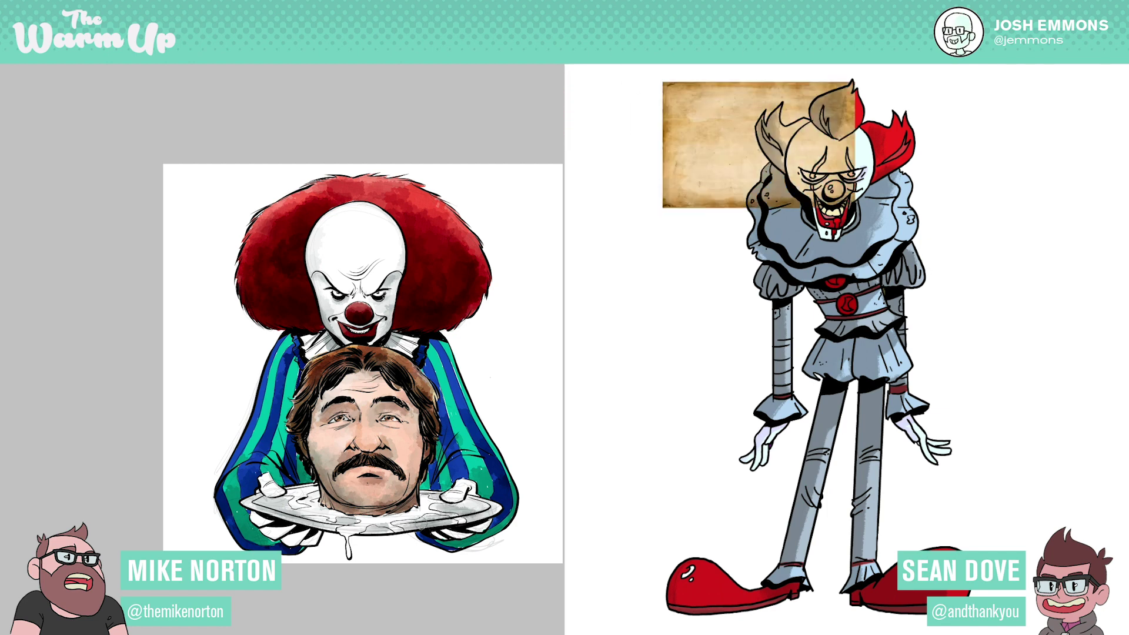
pyautogui.hotkey('ctrl', 'z')
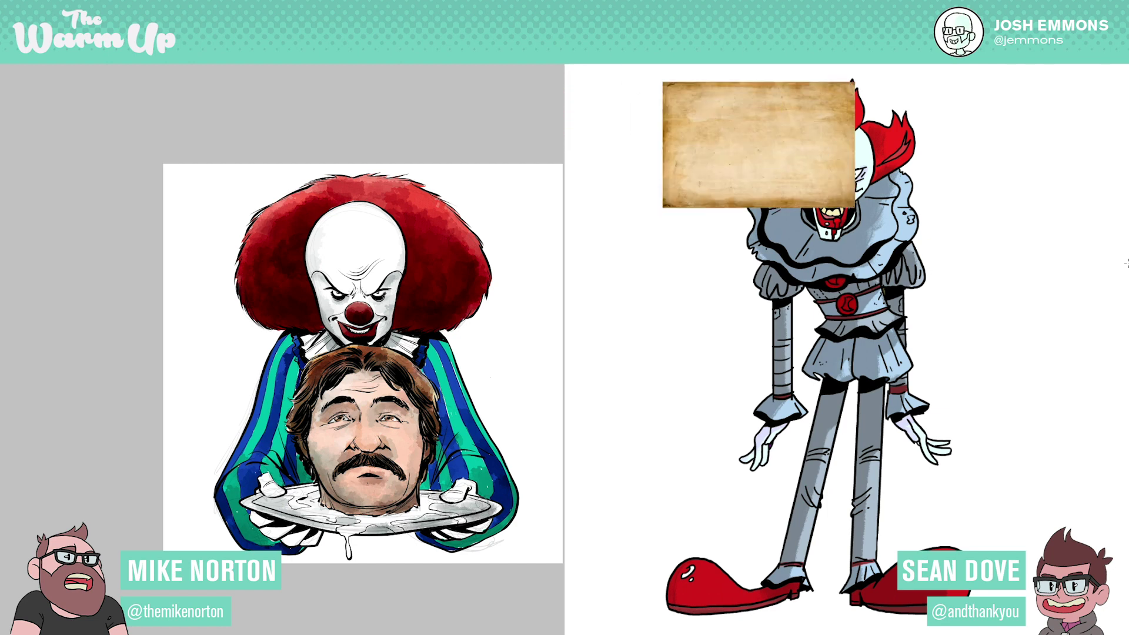
pyautogui.moveTo(252, 502); pyautogui.dragTo(333, 524)
pyautogui.moveTo(911, 74); pyautogui.dragTo(840, 305)
pyautogui.moveTo(821, 240); pyautogui.dragTo(1027, 557)
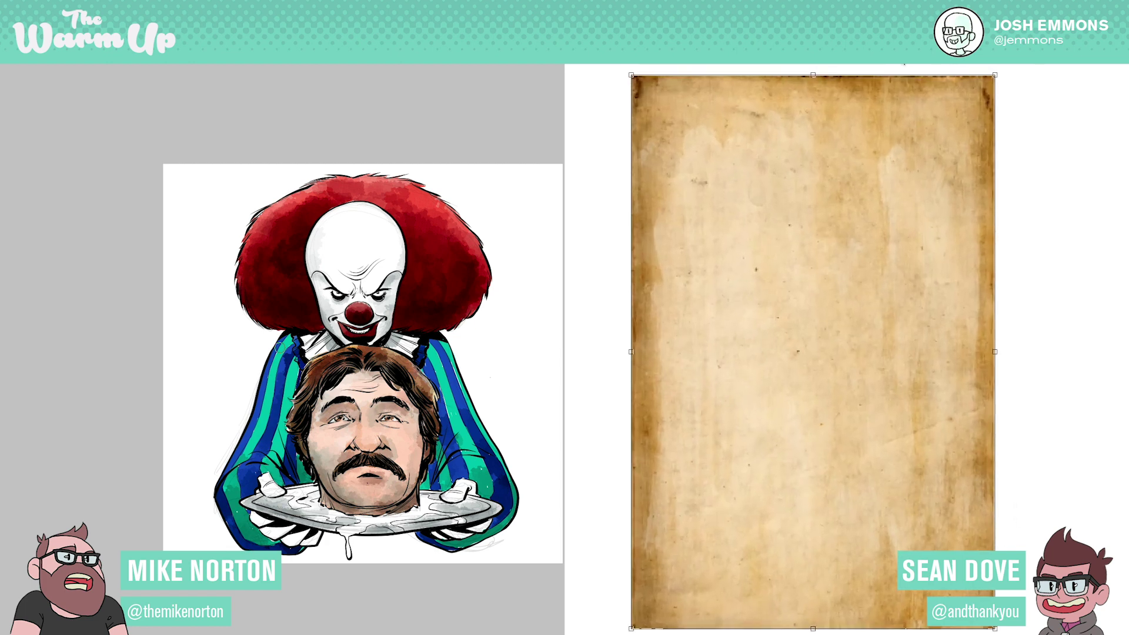
pyautogui.moveTo(998, 76); pyautogui.dragTo(1003, 68)
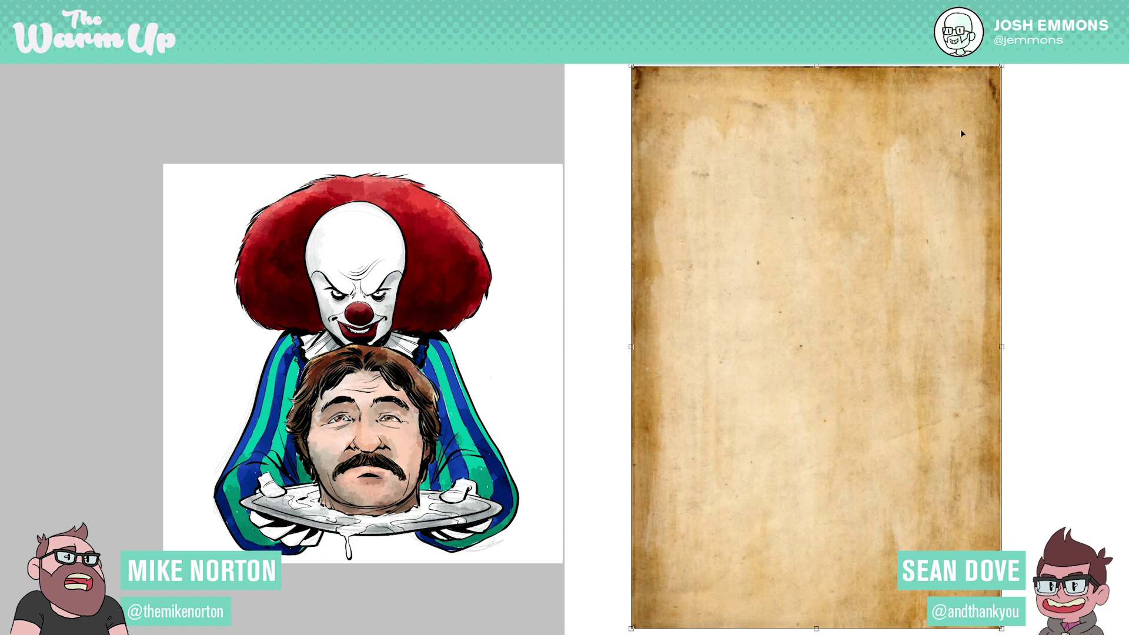
pyautogui.moveTo(963, 132); pyautogui.dragTo(972, 129)
pyautogui.press('Return')
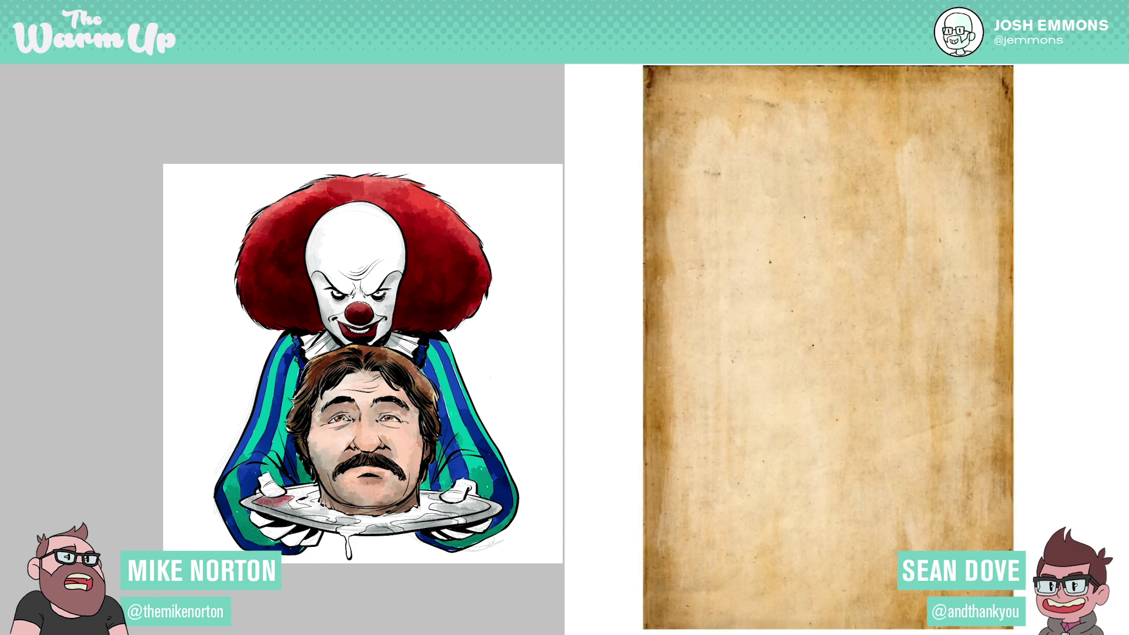
# - Trim the parchment texture to the full-body clown's silhouette, and paint red blood across the serving plate
pyautogui.moveTo(275, 502)
pyautogui.mouseDown()
pyautogui.moveTo(316, 509)
pyautogui.moveTo(318, 496)
pyautogui.moveTo(305, 504)
pyautogui.moveTo(340, 507)
pyautogui.moveTo(311, 513)
pyautogui.moveTo(371, 512)
pyautogui.moveTo(346, 534)
pyautogui.moveTo(349, 556)
pyautogui.moveTo(346, 525)
pyautogui.moveTo(395, 524)
pyautogui.moveTo(422, 507)
pyautogui.moveTo(385, 511)
pyautogui.moveTo(413, 495)
pyautogui.moveTo(448, 502)
pyautogui.mouseUp()
pyautogui.keyDown('super'); pyautogui.click(1066, 165); pyautogui.keyUp('super')
pyautogui.click(729, 2)
pyautogui.moveTo(648, 3)
pyautogui.click(625, 34)
pyautogui.click(647, 2)
pyautogui.moveTo(698, 2)
pyautogui.moveTo(647, 3)
pyautogui.click(656, 234)
pyautogui.press('Return')
pyautogui.click(672, 3)
pyautogui.moveTo(617, 3)
pyautogui.click(623, 39)
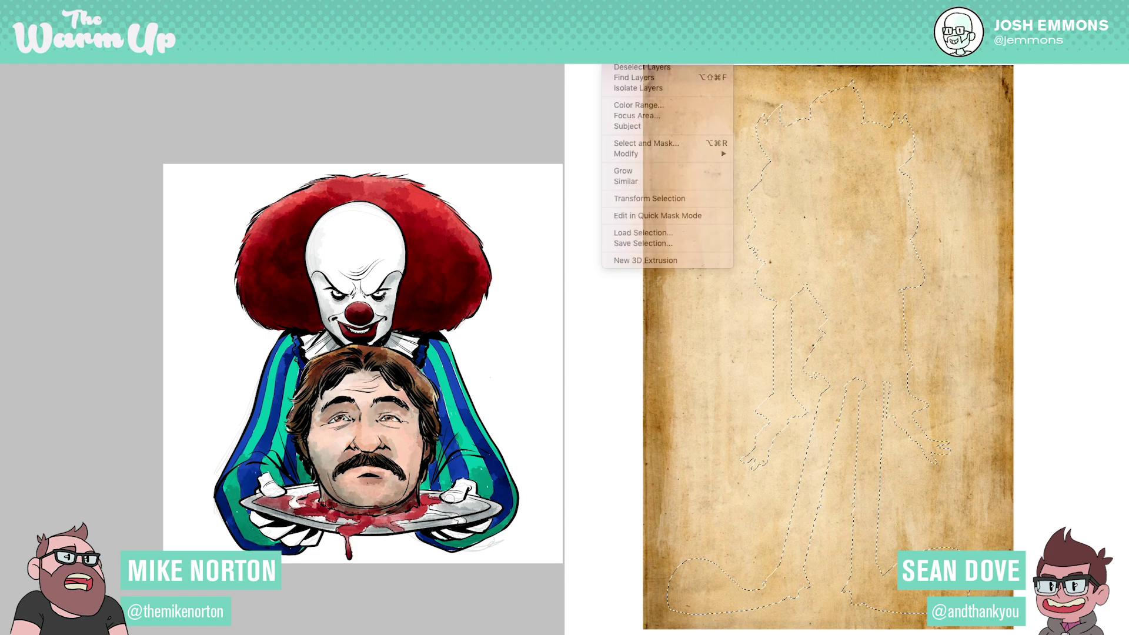
pyautogui.press('Delete')
pyautogui.hotkey('ctrl', 'd')
# - Set the parchment texture to Multiply at 70% opacity, and paint blood spatter on the serving clown's hands and plate
pyautogui.click(260, 517)
pyautogui.hotkey('alt', 'shift', 'm')
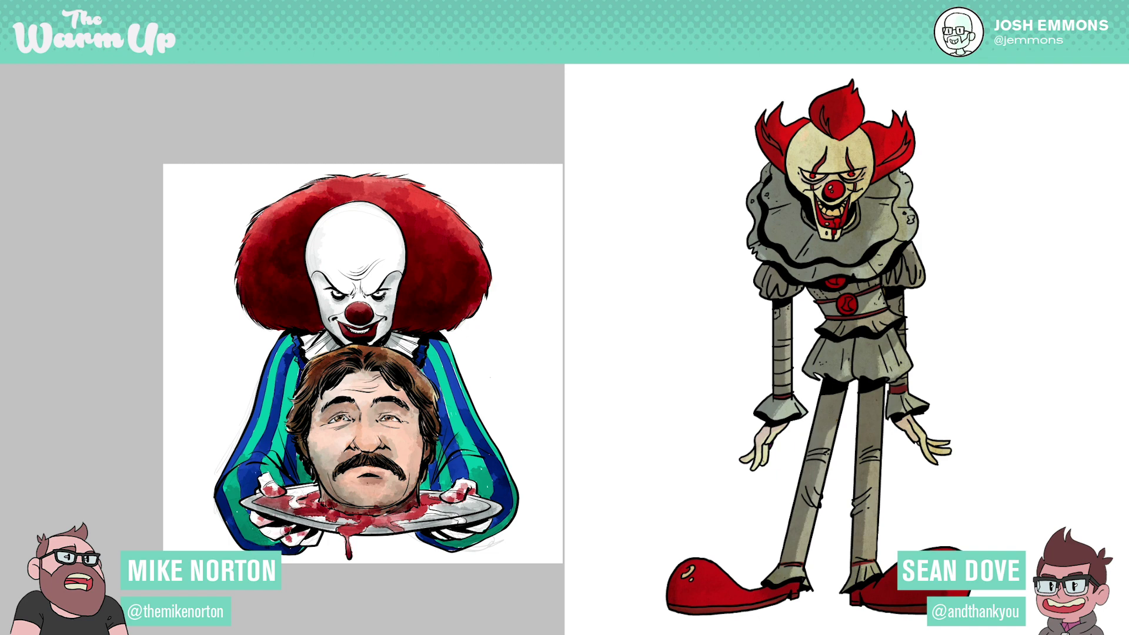
pyautogui.press('5')
pyautogui.click(446, 532)
pyautogui.press('7')
pyautogui.click(461, 520)
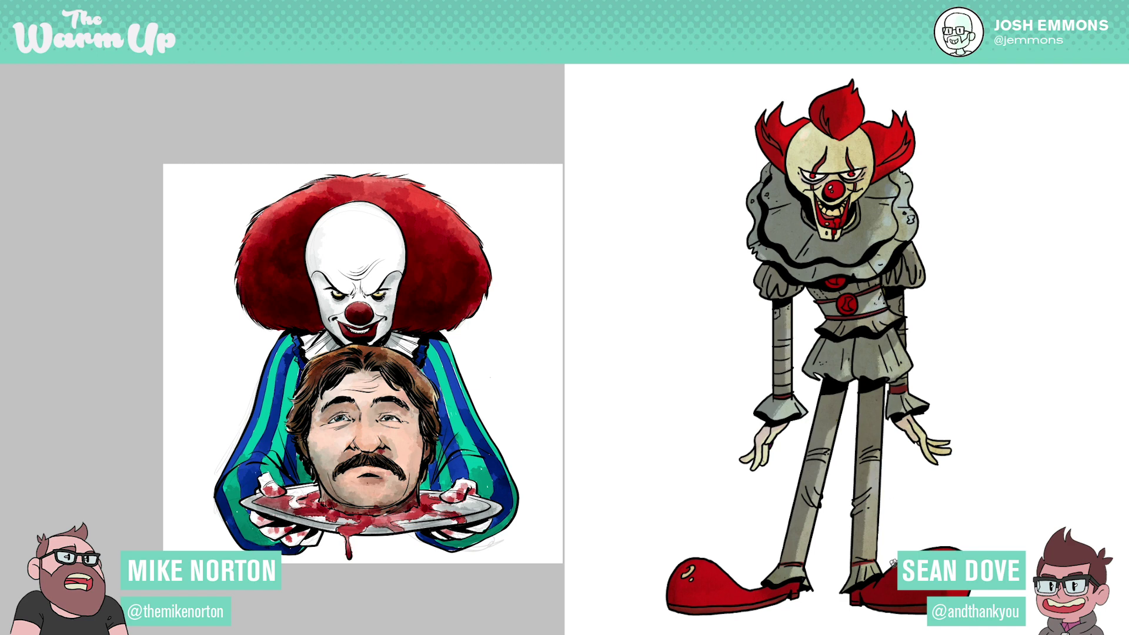
# - Write the artist's signature vertically in black beside the serving clown's sleeve
pyautogui.moveTo(528, 538); pyautogui.dragTo(436, 532)
pyautogui.scroll(-5, 435, 532)
pyautogui.hotkey('ctrl', '0')
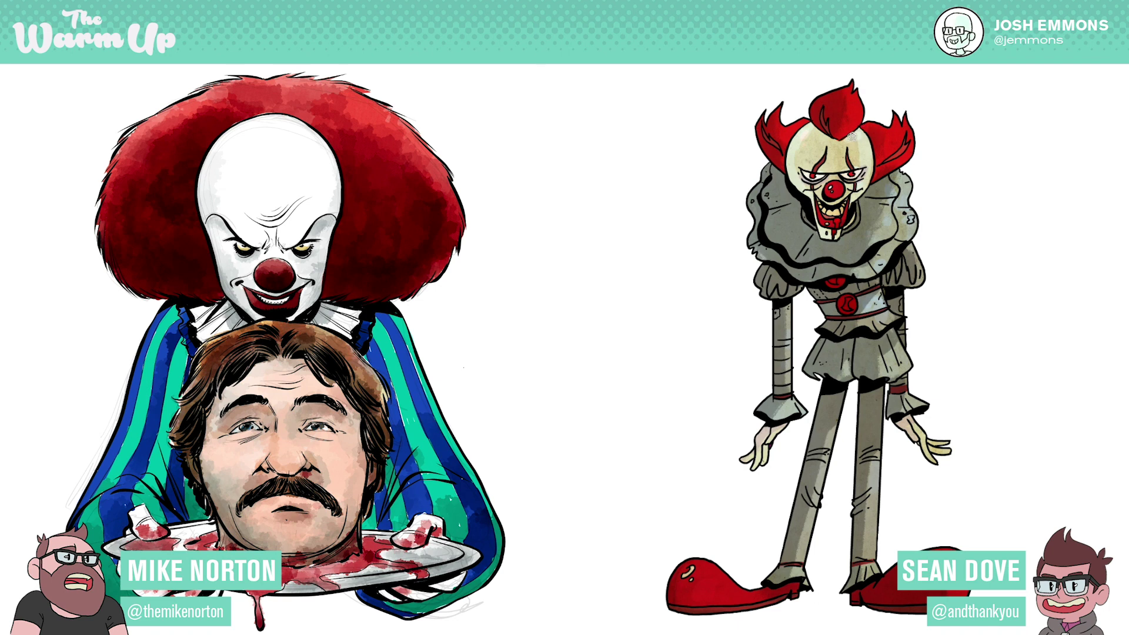
pyautogui.moveTo(480, 456)
pyautogui.mouseDown()
pyautogui.moveTo(495, 438)
pyautogui.moveTo(483, 360)
pyautogui.mouseUp()
pyautogui.moveTo(489, 425); pyautogui.dragTo(487, 354)
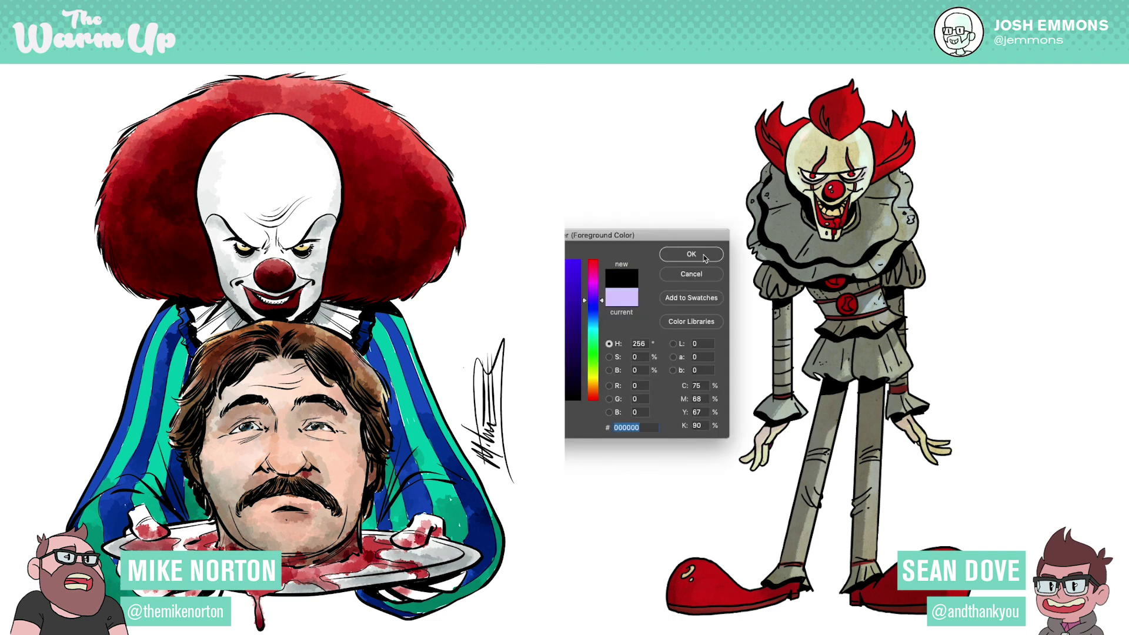
# - Set the foreground color to black 000000 and hand-letter the artist's boxed signature with the year 2019 beside the full-body clown's lower leg
pyautogui.click(700, 256)
pyautogui.scroll(10, 589, 197)
pyautogui.scroll(-4, 588, 197)
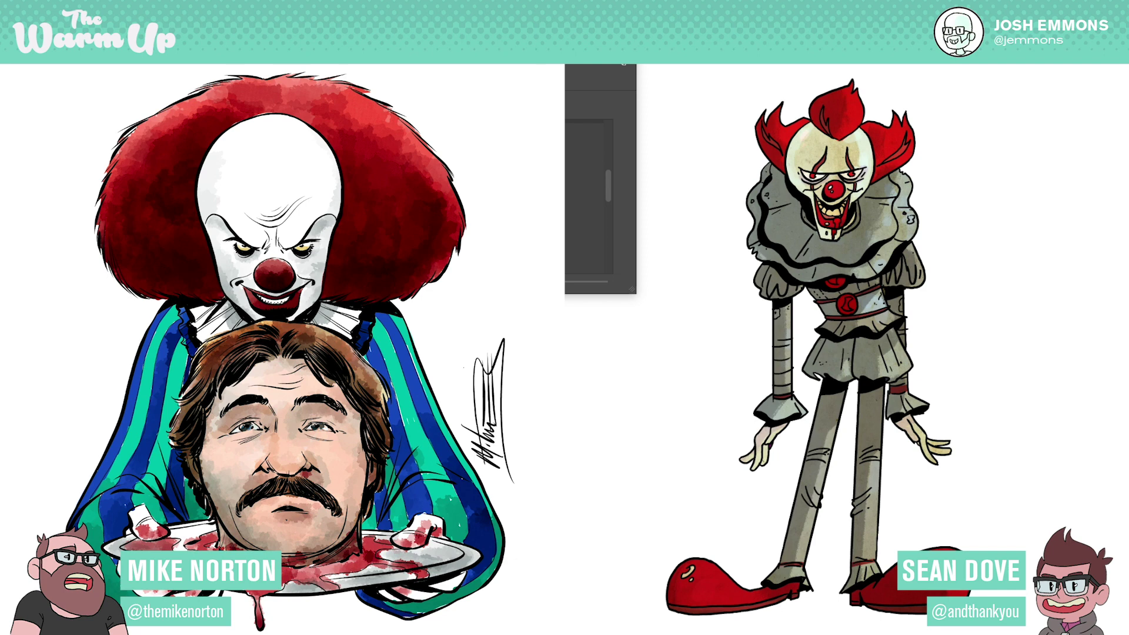
pyautogui.press('Escape')
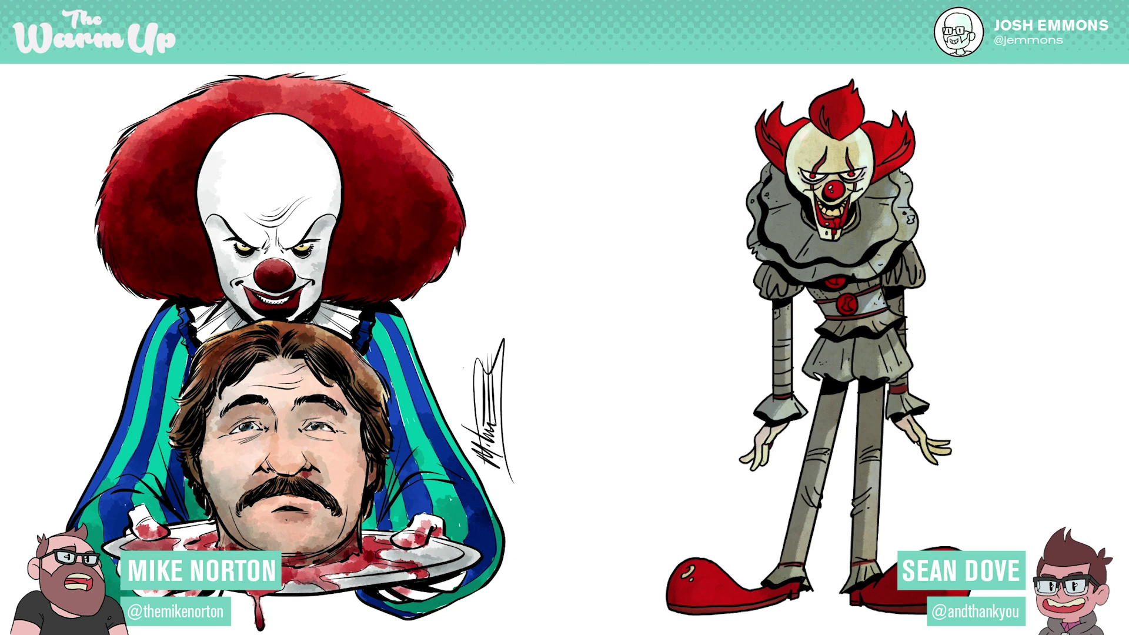
pyautogui.click(566, 66)
pyautogui.moveTo(917, 487)
pyautogui.mouseDown()
pyautogui.moveTo(924, 499)
pyautogui.moveTo(942, 486)
pyautogui.moveTo(914, 508)
pyautogui.moveTo(941, 506)
pyautogui.moveTo(950, 476)
pyautogui.moveTo(900, 503)
pyautogui.moveTo(948, 513)
pyautogui.moveTo(916, 530)
pyautogui.moveTo(939, 527)
pyautogui.mouseUp()
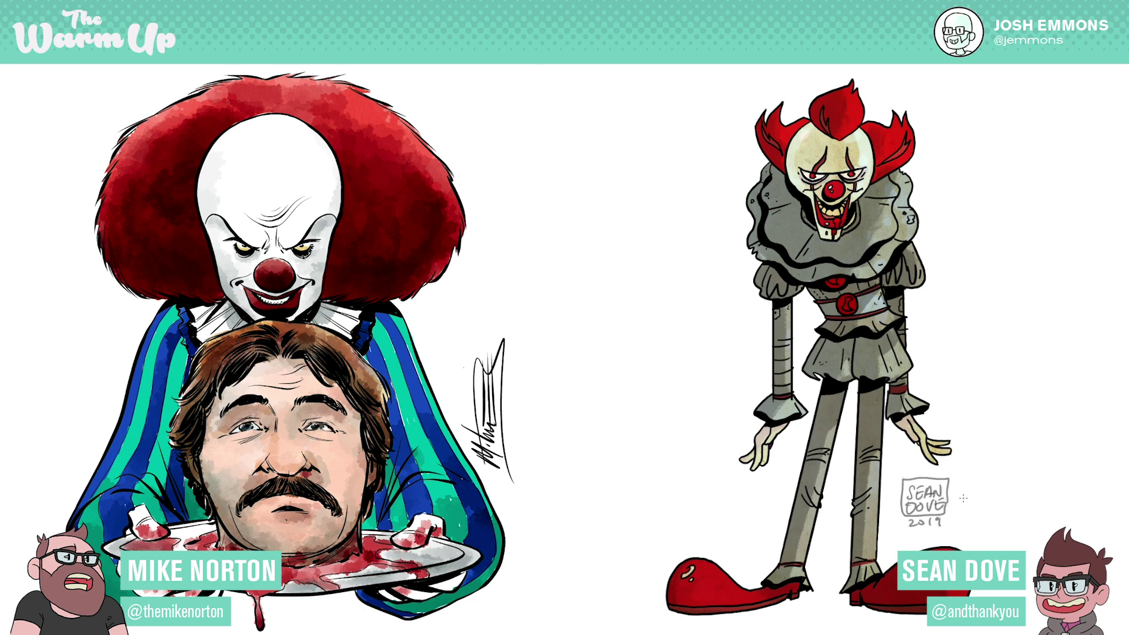
# - Paint thin black makeup marks above and below the serving clown's eyes
pyautogui.moveTo(302, 239); pyautogui.dragTo(307, 230)
pyautogui.moveTo(243, 253); pyautogui.dragTo(242, 261)
pyautogui.moveTo(244, 242); pyautogui.dragTo(240, 231)
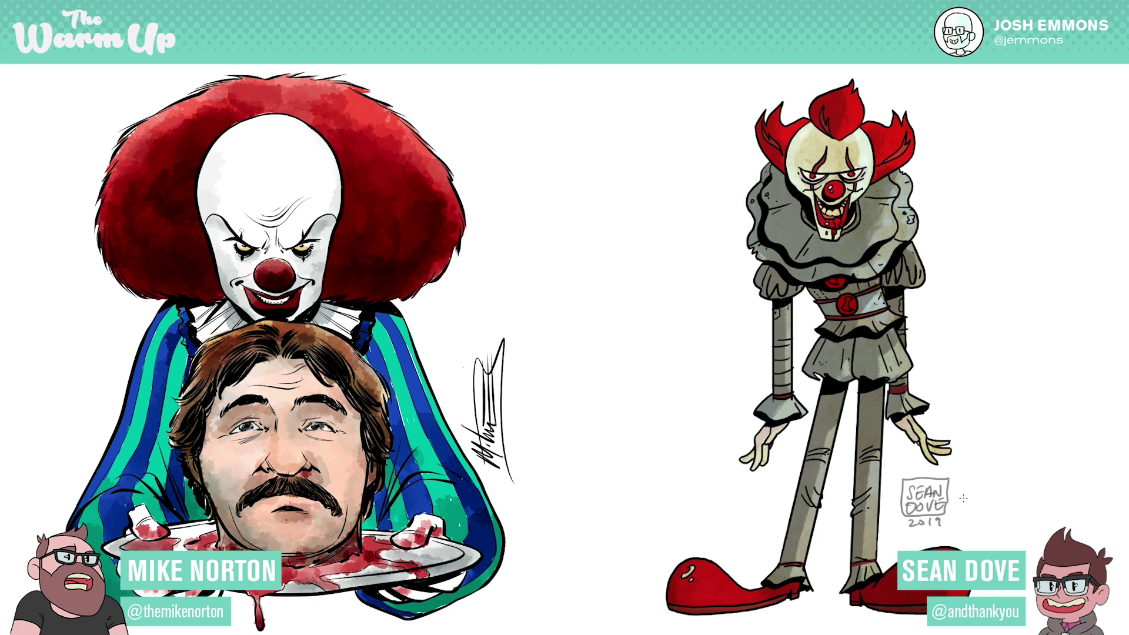